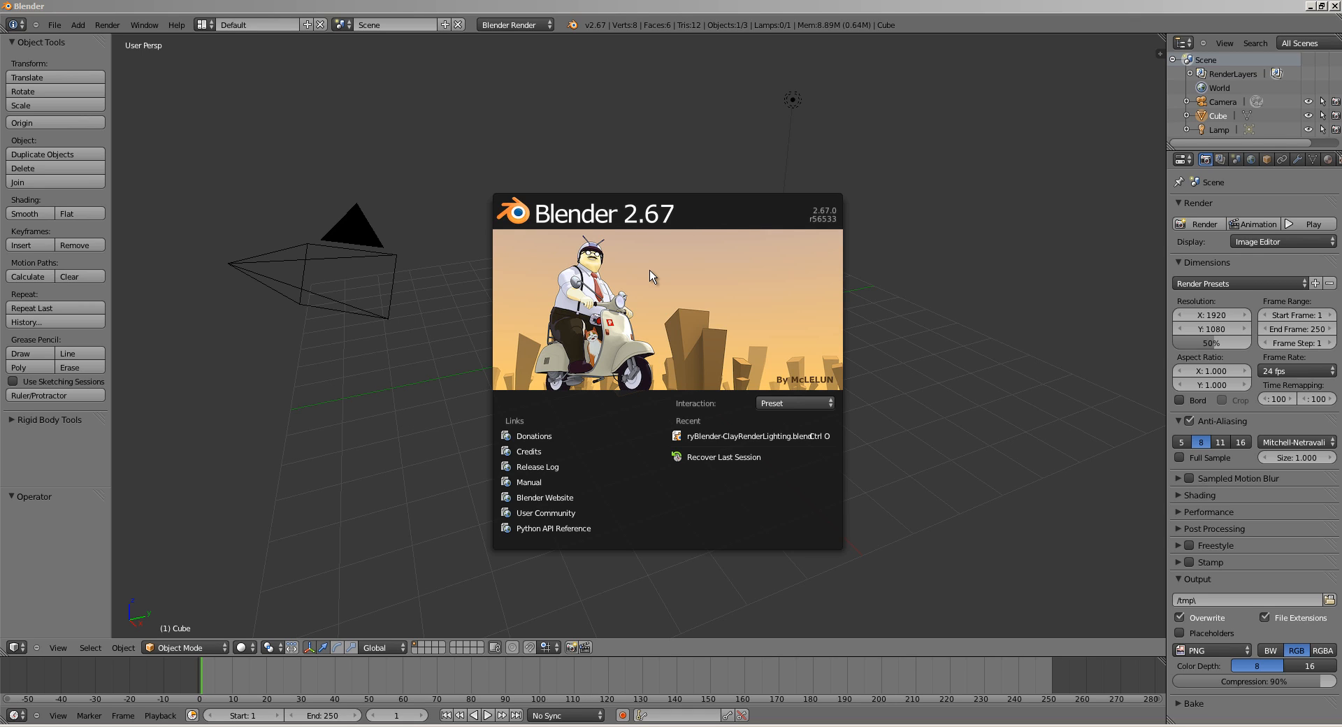
# - Compare the splash screens of the Blender 2.67 and 2.66a windows and dismiss the 2.67 one
pyautogui.hotkey('alt', 'Tab')
pyautogui.hotkey('alt', 'Tab')
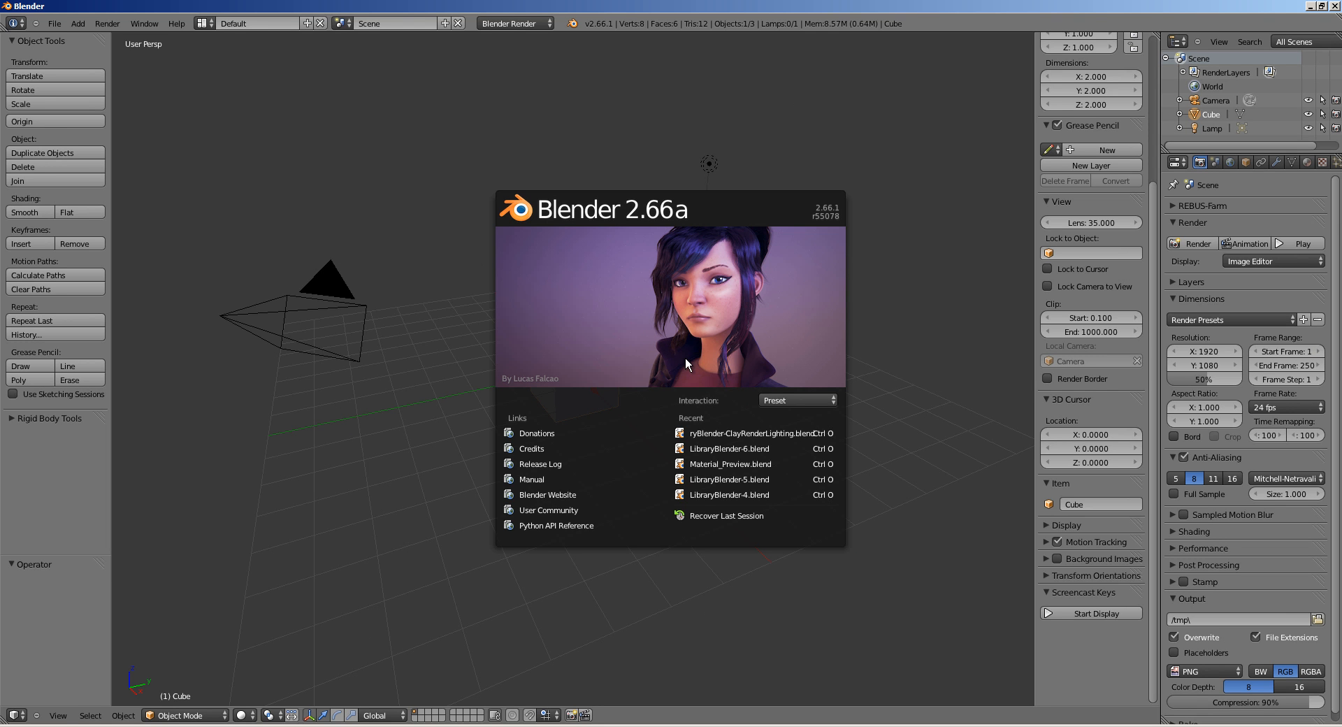
pyautogui.hotkey('alt', 'Tab')
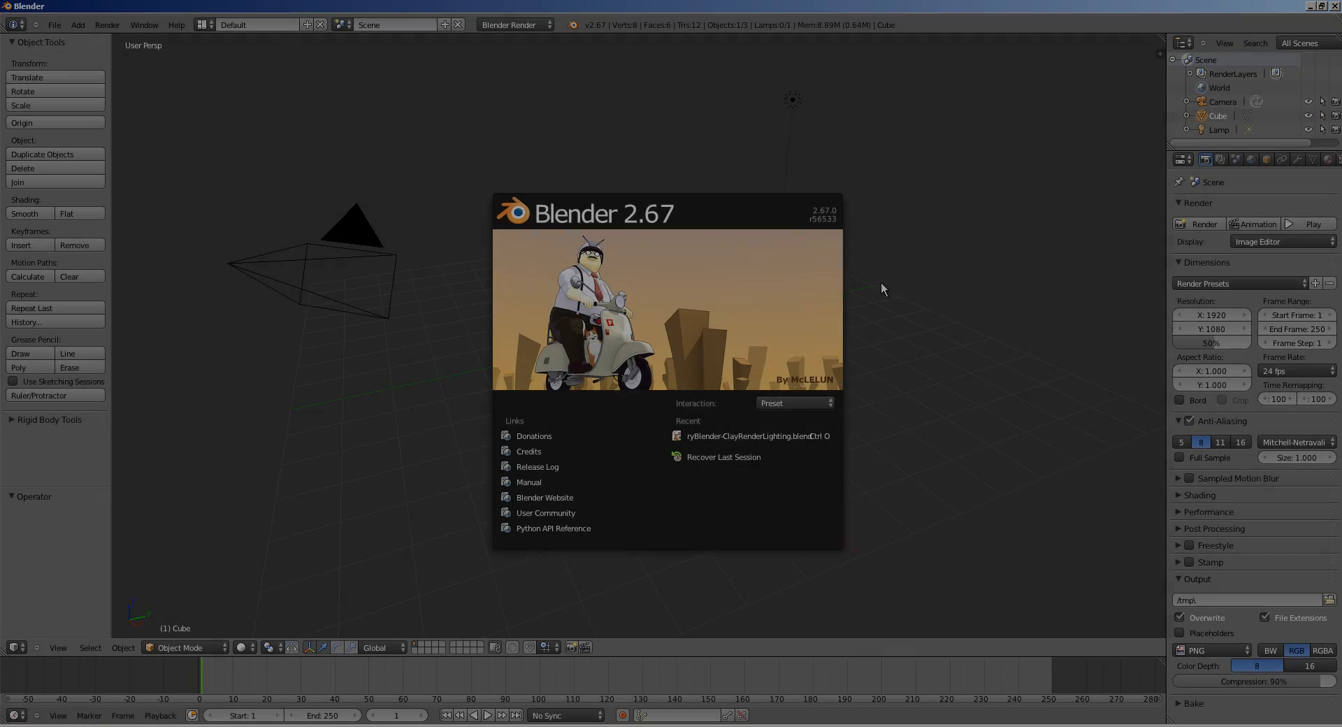
pyautogui.click(926, 261)
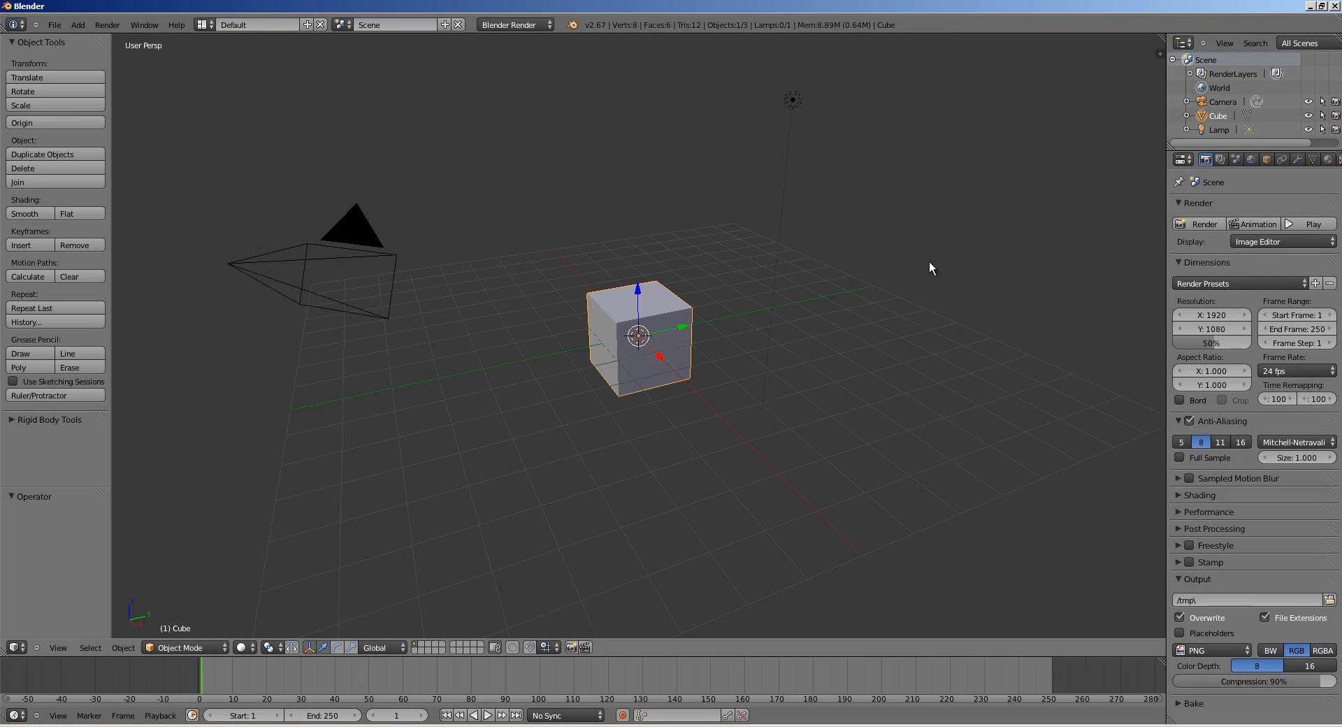
pyautogui.moveTo(676, 294); pyautogui.dragTo(652, 312, button='middle')
pyautogui.scroll(-1, 664, 309)
pyautogui.scroll(3, 649, 315)
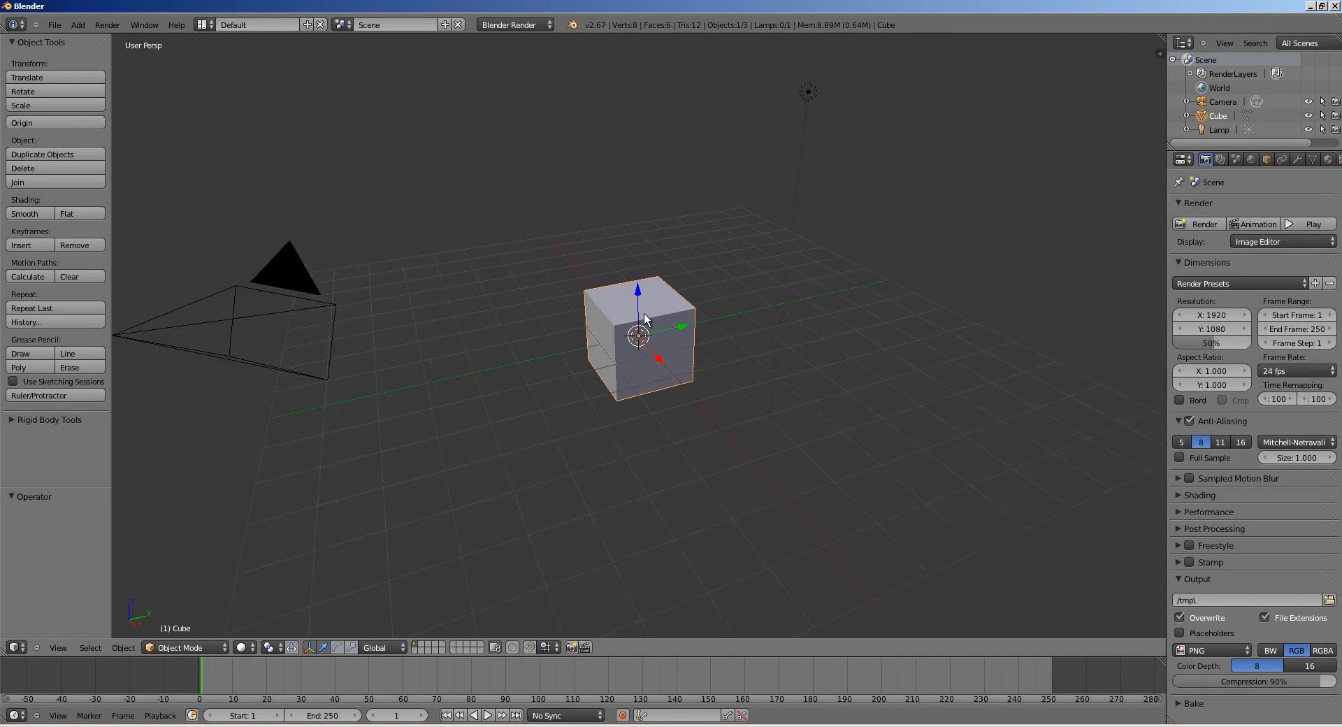
pyautogui.scroll(1, 644, 319)
# - Show the Blender 2.67 splash screen again to view its artwork, and close it
pyautogui.click(176, 24)
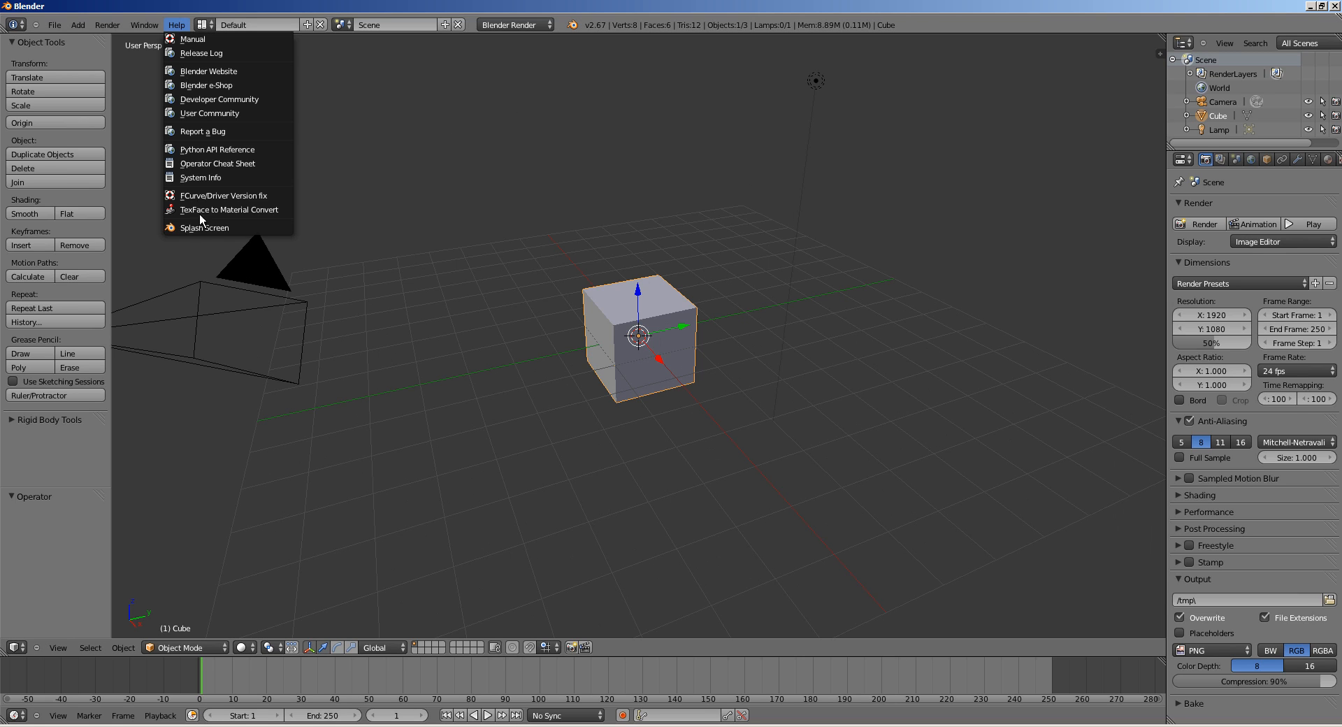
pyautogui.click(191, 227)
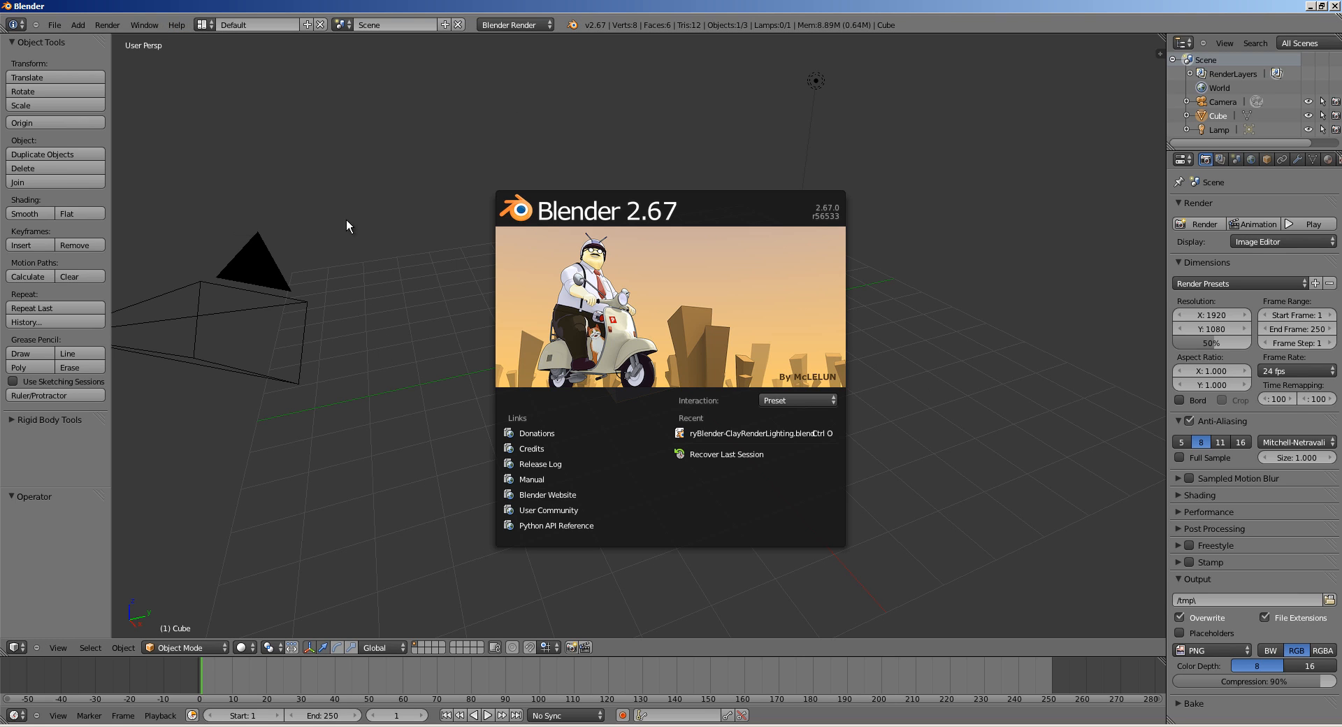
pyautogui.click(189, 36)
pyautogui.click(176, 24)
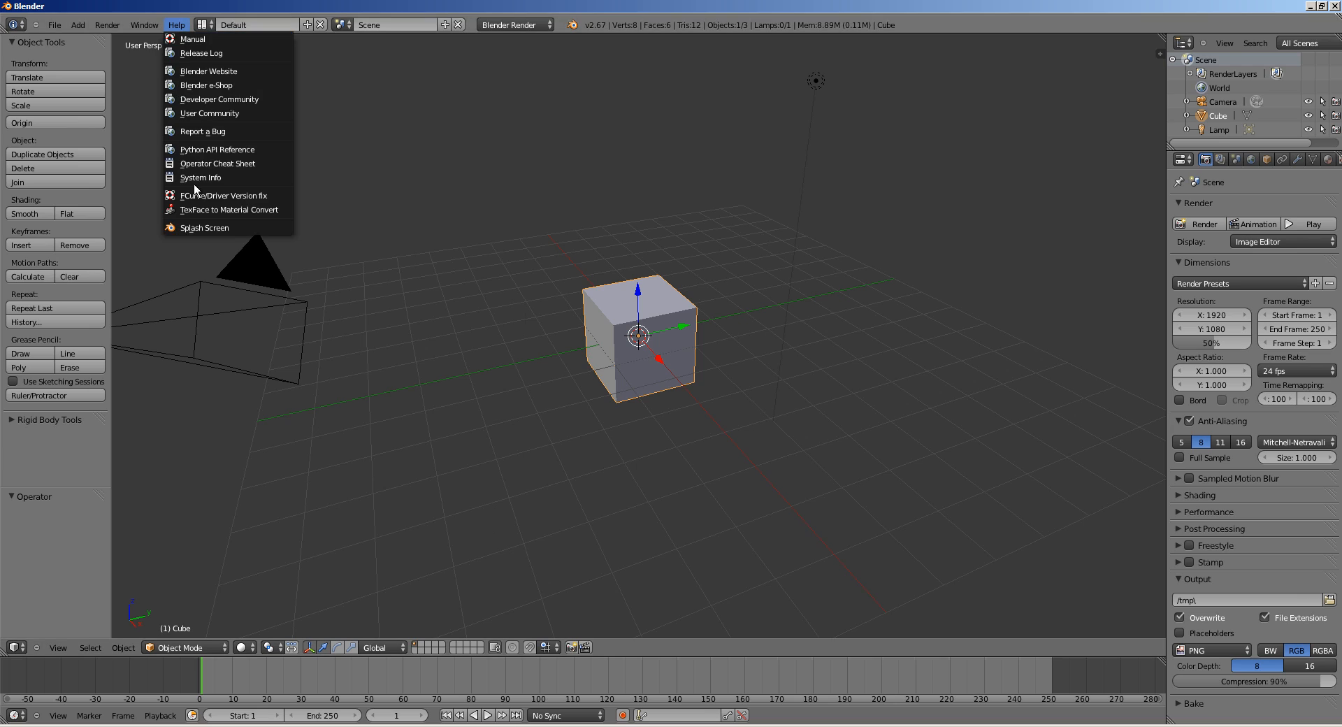
pyautogui.click(190, 229)
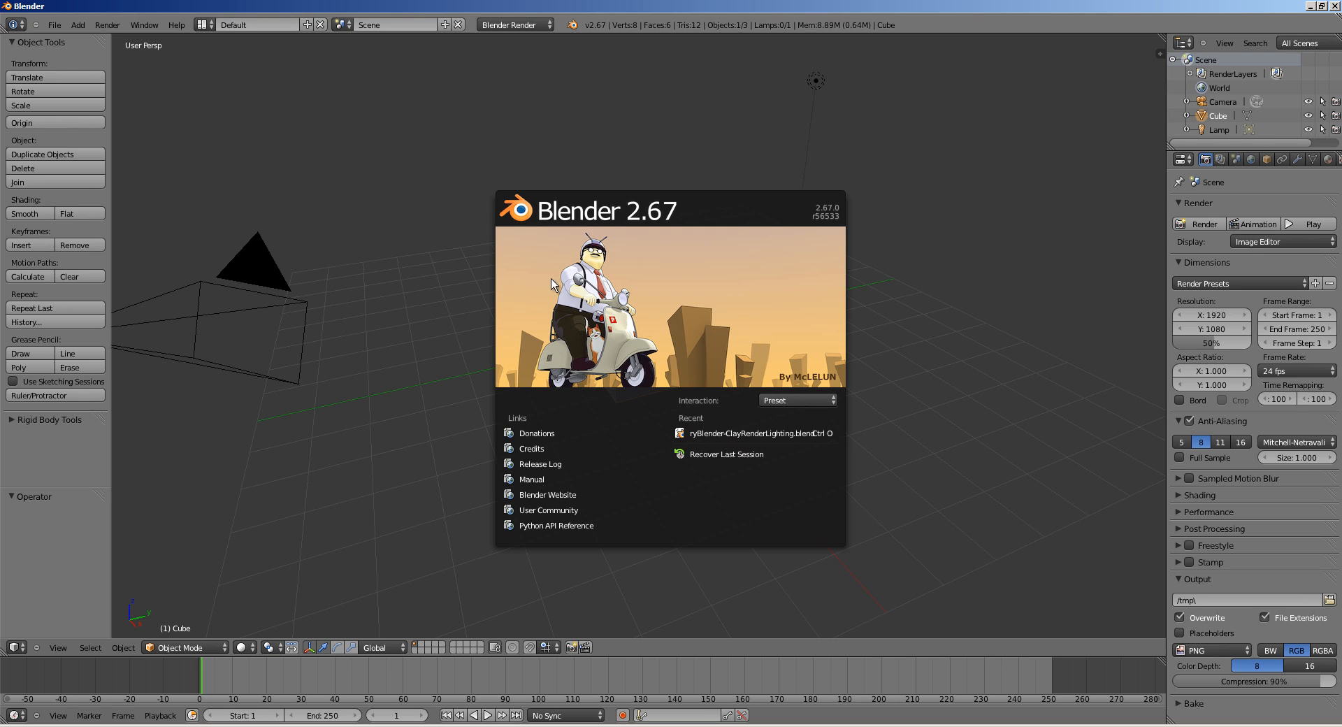
pyautogui.click(173, 24)
pyautogui.click(174, 25)
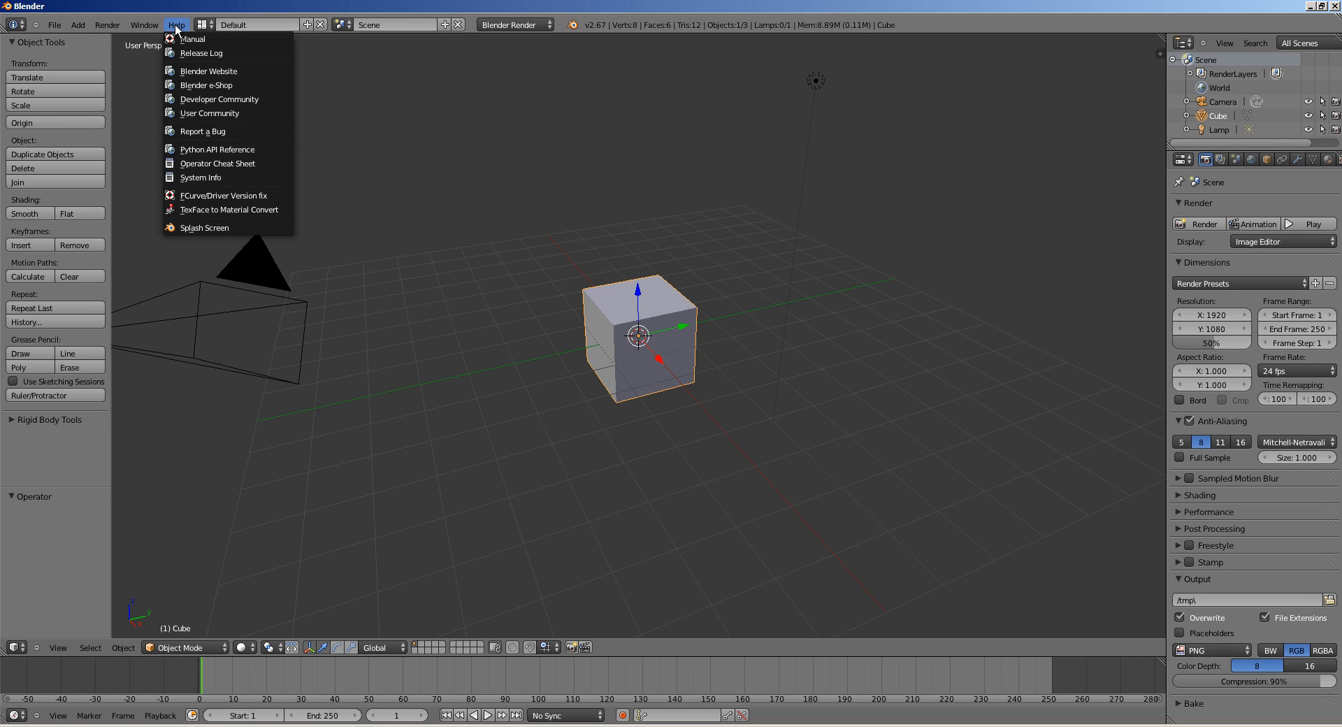
pyautogui.click(186, 228)
pyautogui.click(618, 291)
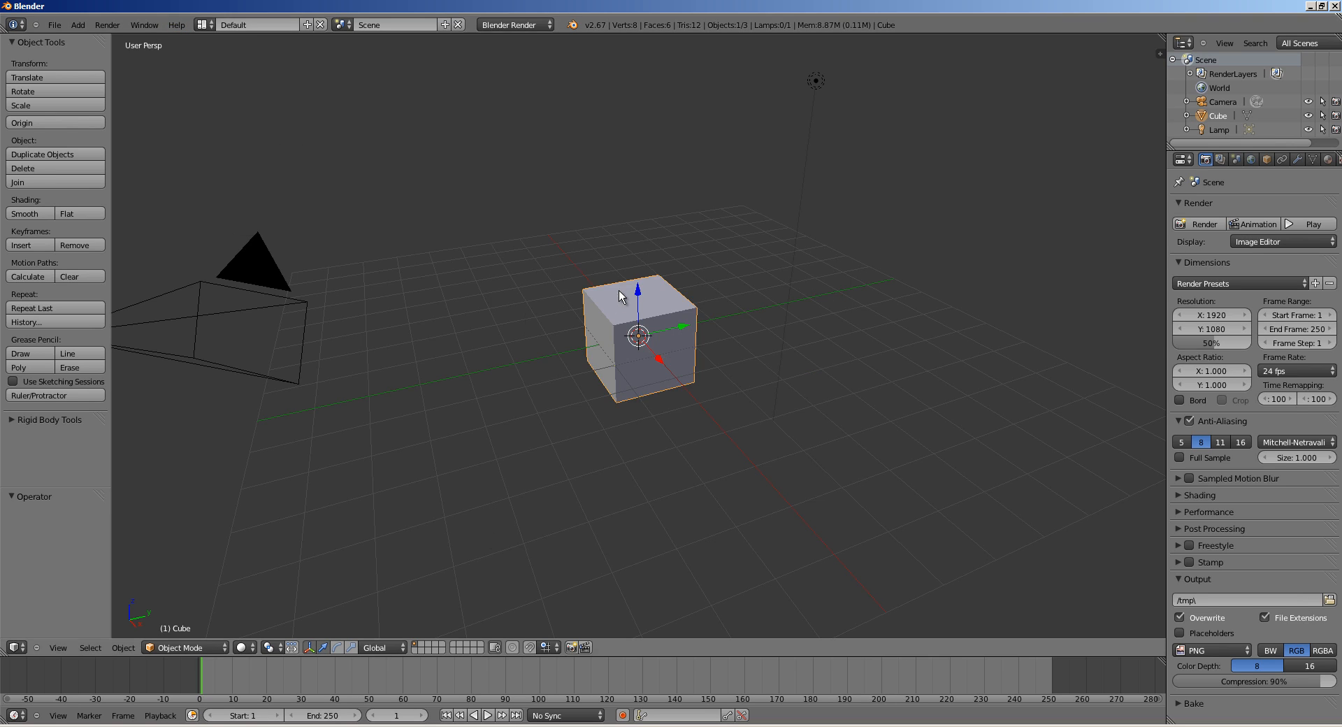
# - Delete the default cube from the scene
pyautogui.moveTo(725, 283); pyautogui.dragTo(636, 318, button='middle')
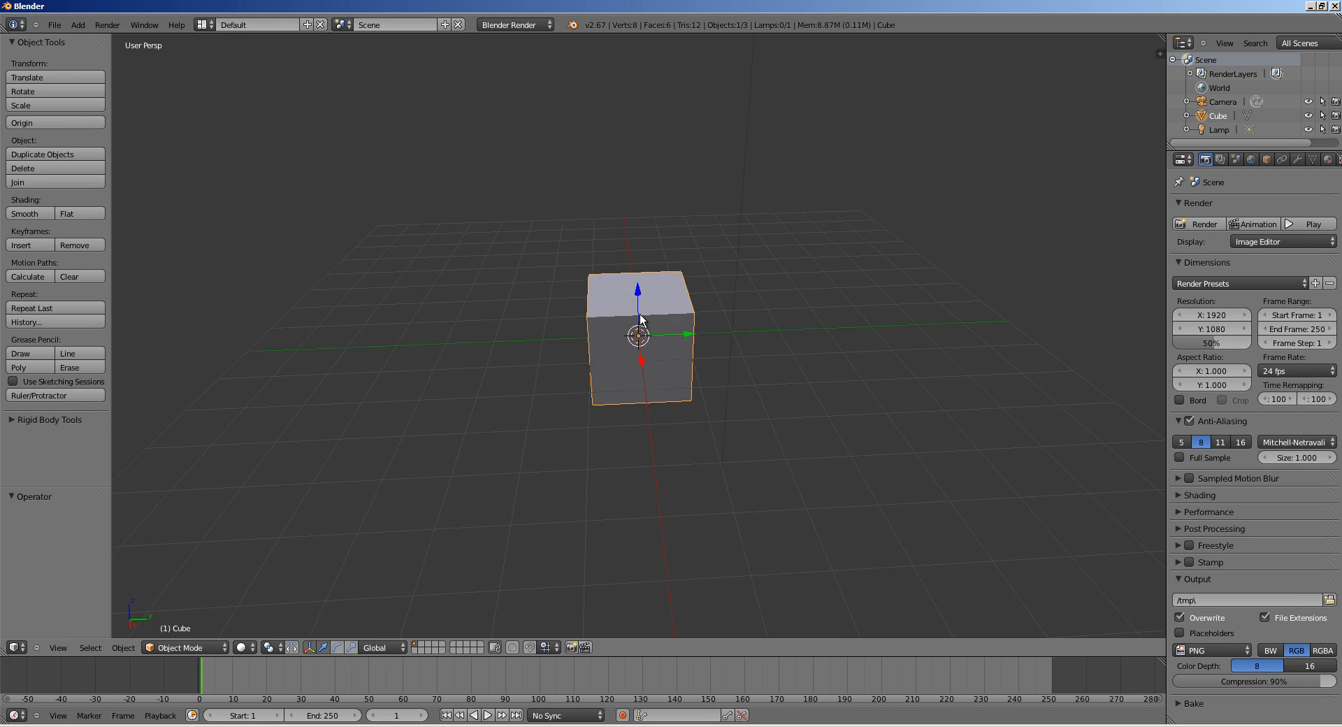
pyautogui.press('x')
pyautogui.click(640, 322)
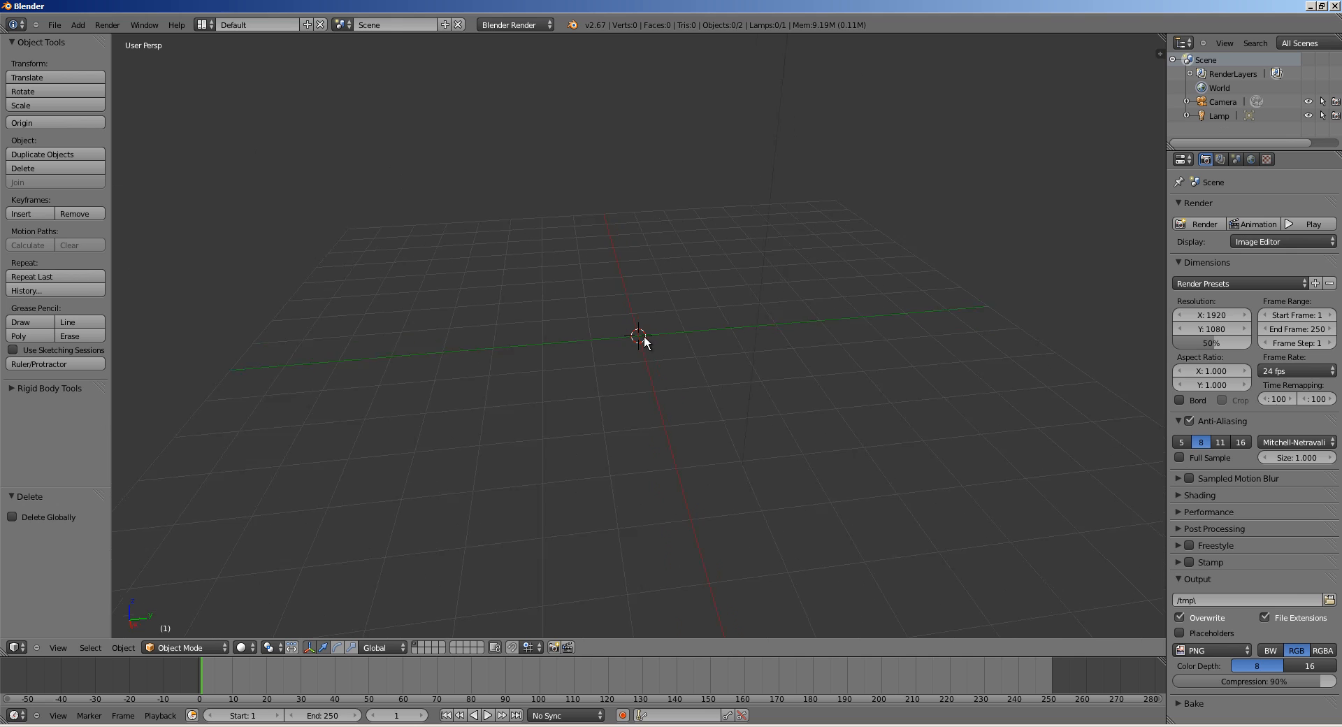
# - Add a mesh cylinder flattened along Z to a scale of about 0.065, and hide the 3D manipulator
pyautogui.moveTo(641, 338)
pyautogui.mouseDown(button='middle')
pyautogui.moveTo(684, 347)
pyautogui.moveTo(643, 362)
pyautogui.mouseUp(button='middle')
pyautogui.hotkey('shift', 'a')
pyautogui.moveTo(632, 336)
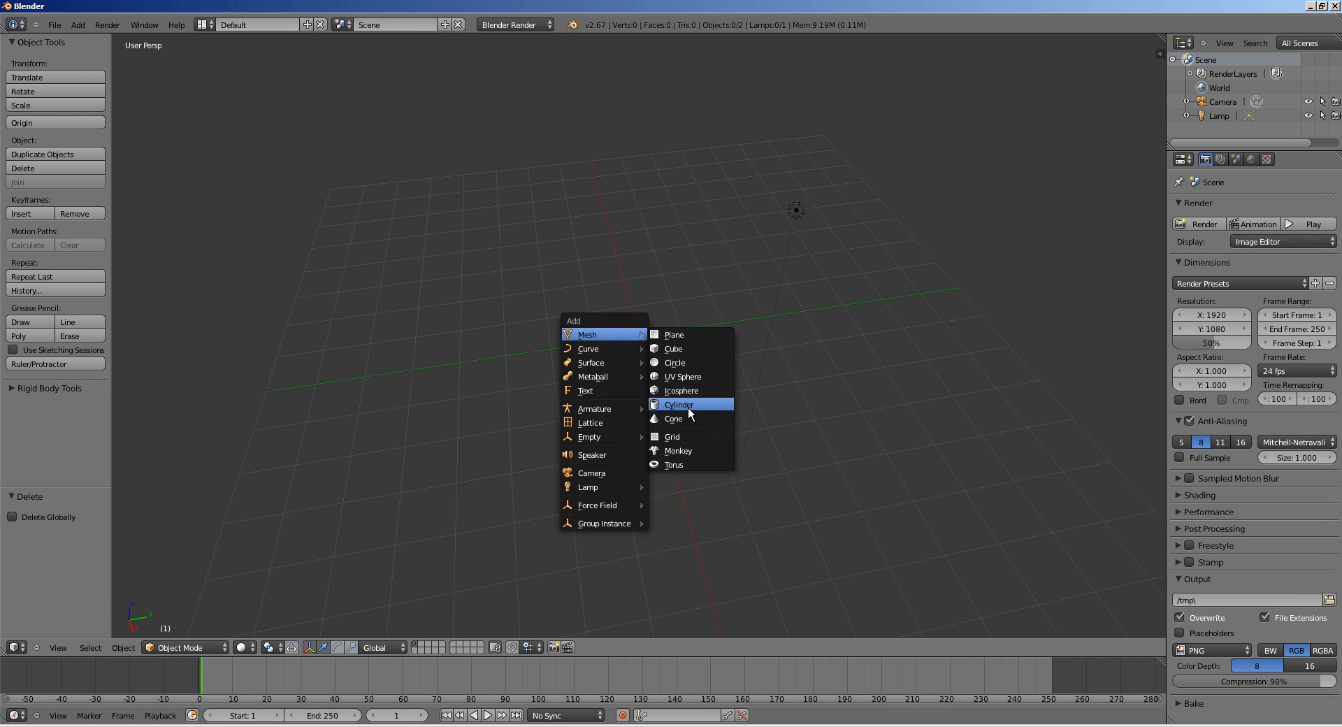
pyautogui.click(688, 407)
pyautogui.press('s')
pyautogui.press('z')
pyautogui.click(655, 342)
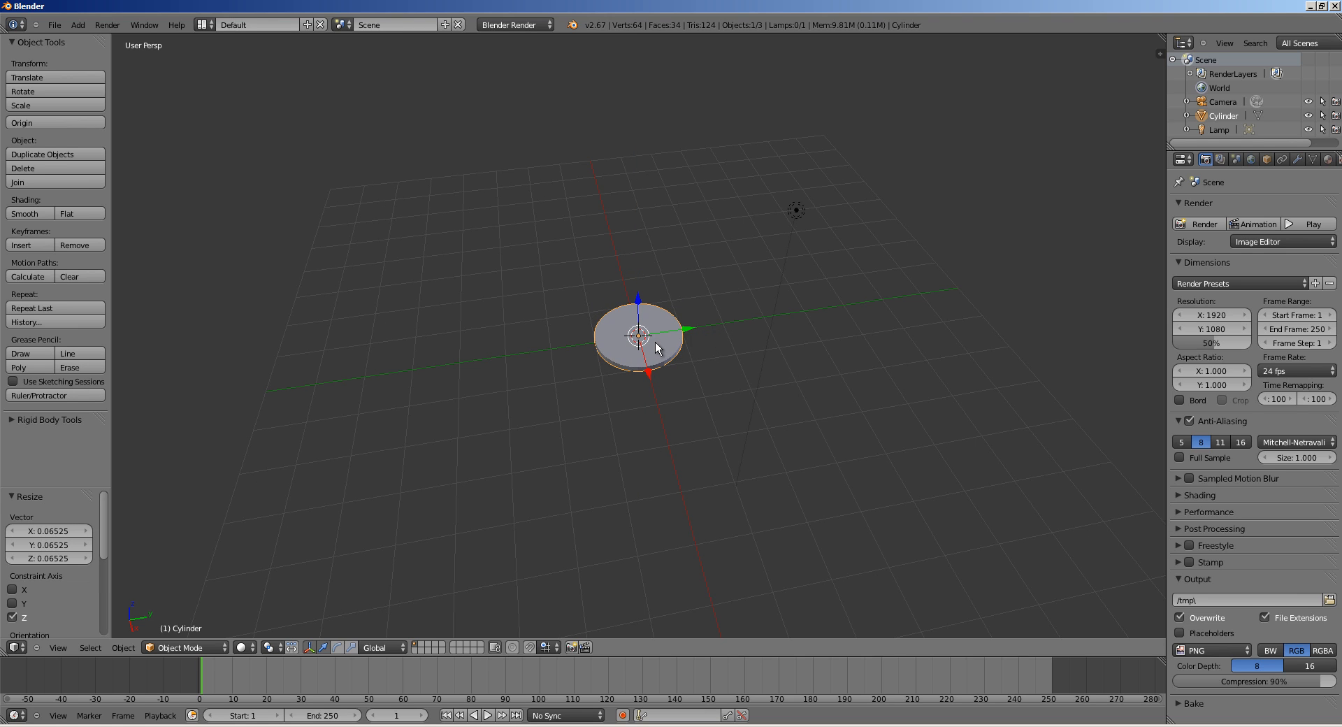
pyautogui.hotkey('ctrl', 'space')
pyautogui.scroll(8, 654, 338)
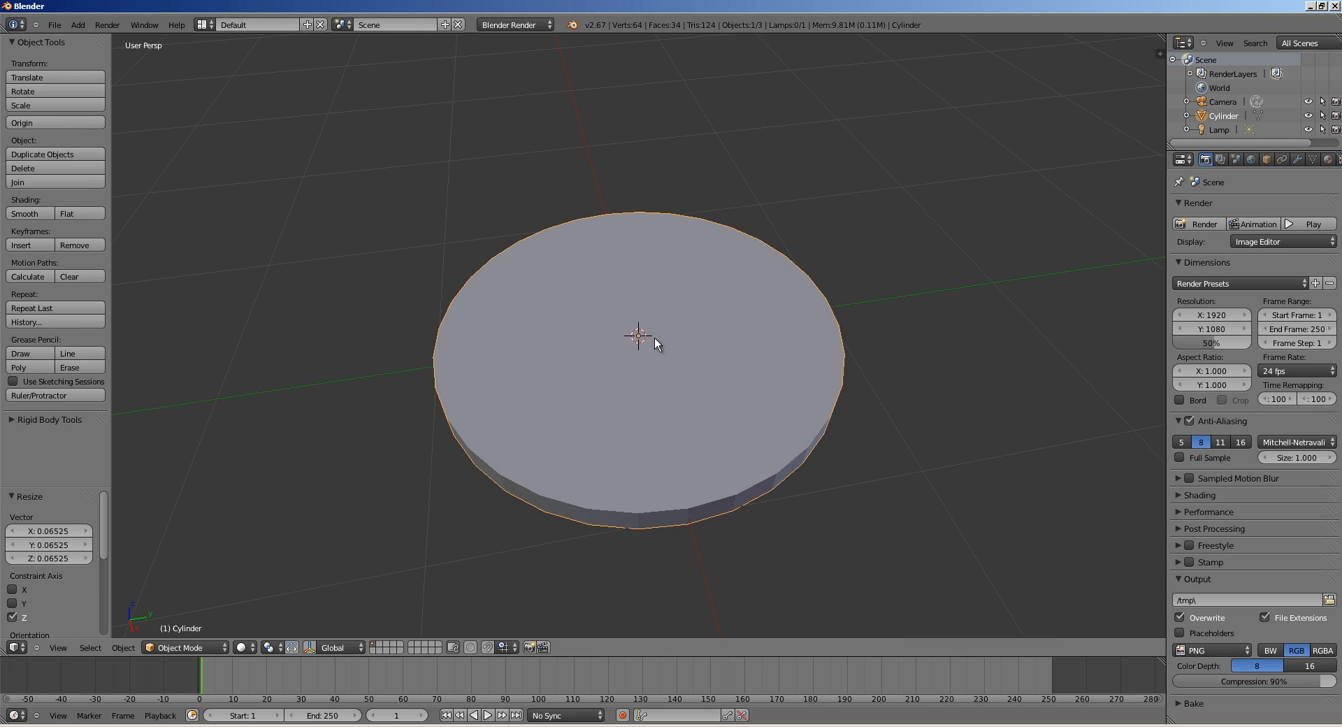
# - Select the complete ring of side faces on the flattened cylinder in Edit Mode with face selection
pyautogui.moveTo(654, 338); pyautogui.dragTo(609, 358, button='middle')
pyautogui.press('Tab')
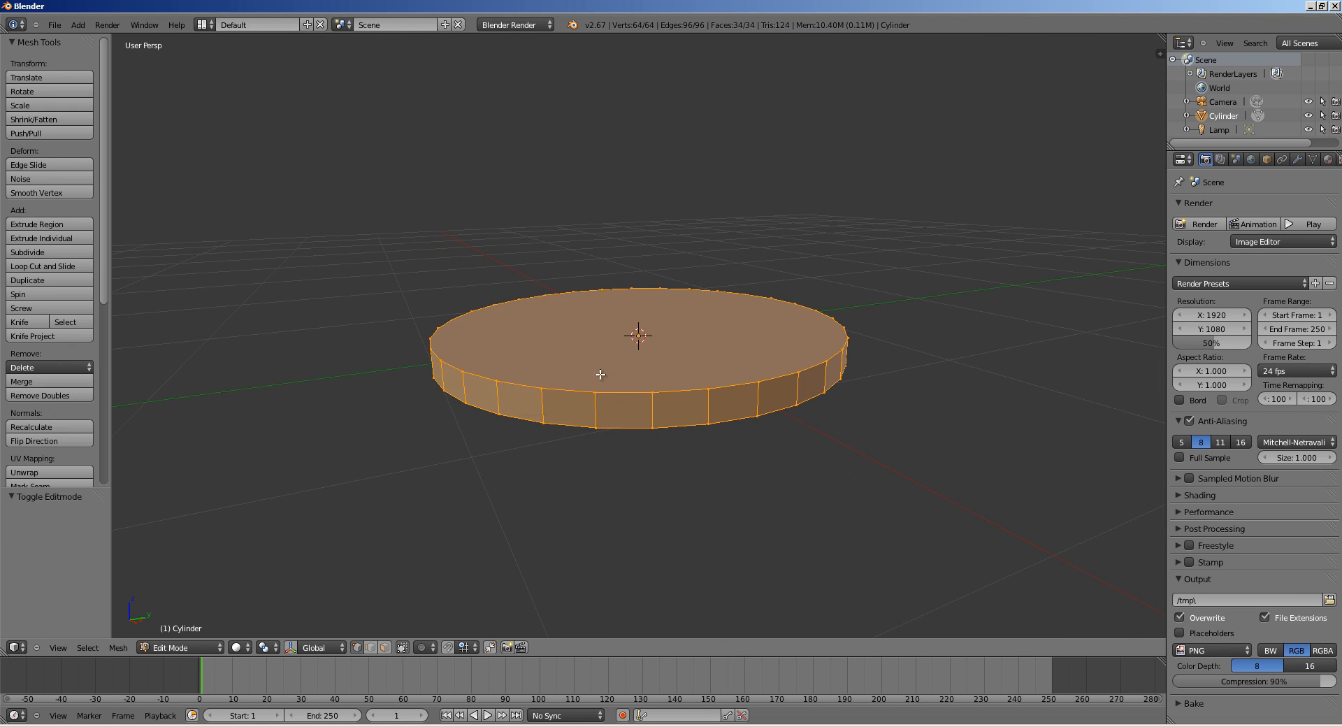
pyautogui.hotkey('ctrl', 'Tab')
pyautogui.click(571, 400)
pyautogui.press('a')
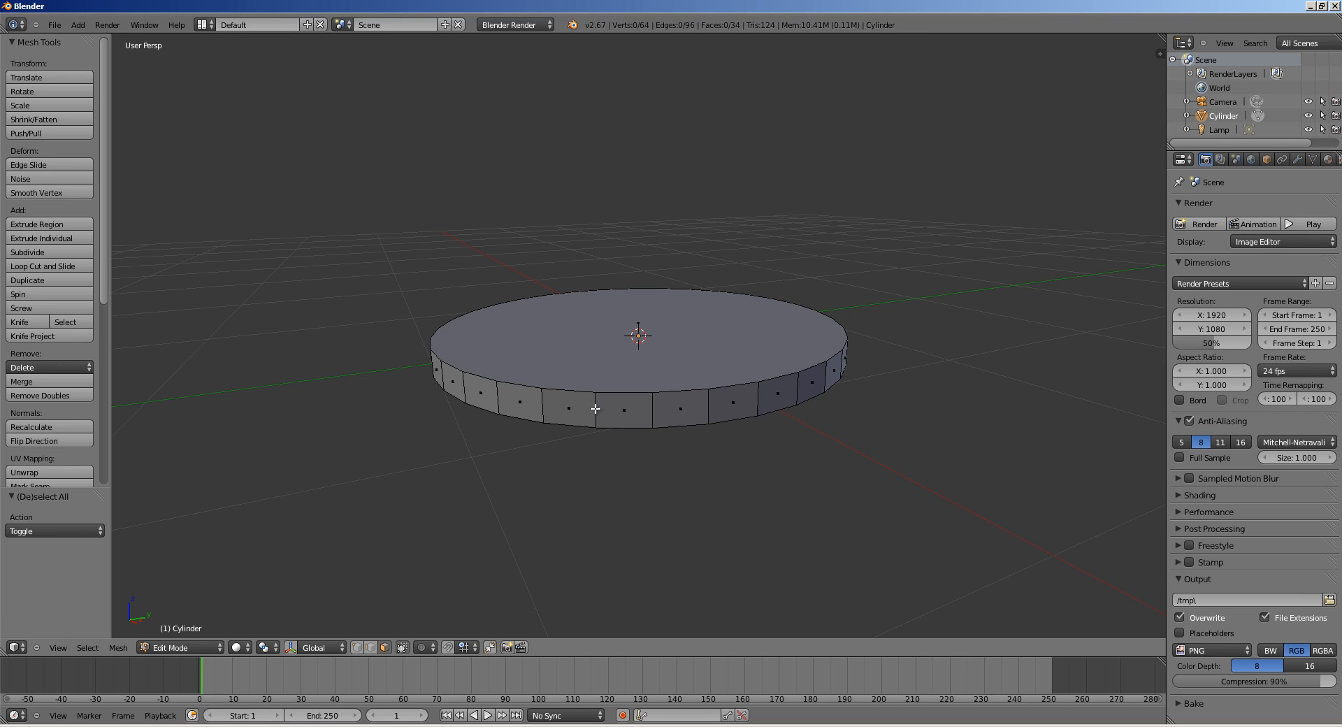
pyautogui.keyDown('alt'); pyautogui.rightClick(544, 404); pyautogui.keyUp('alt')
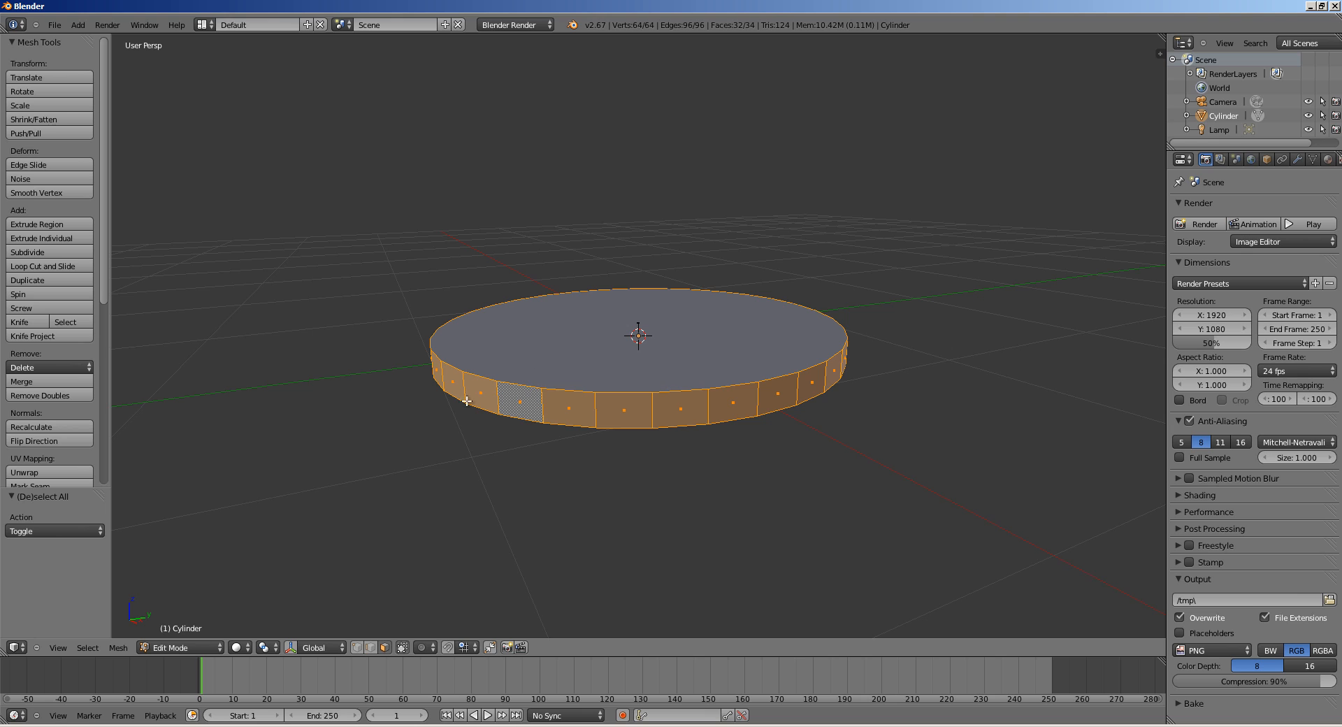
# - Inset the side faces with Individual enabled, thickness 0.0460 and depth 0.07360, to form gear-like teeth
pyautogui.press('i')
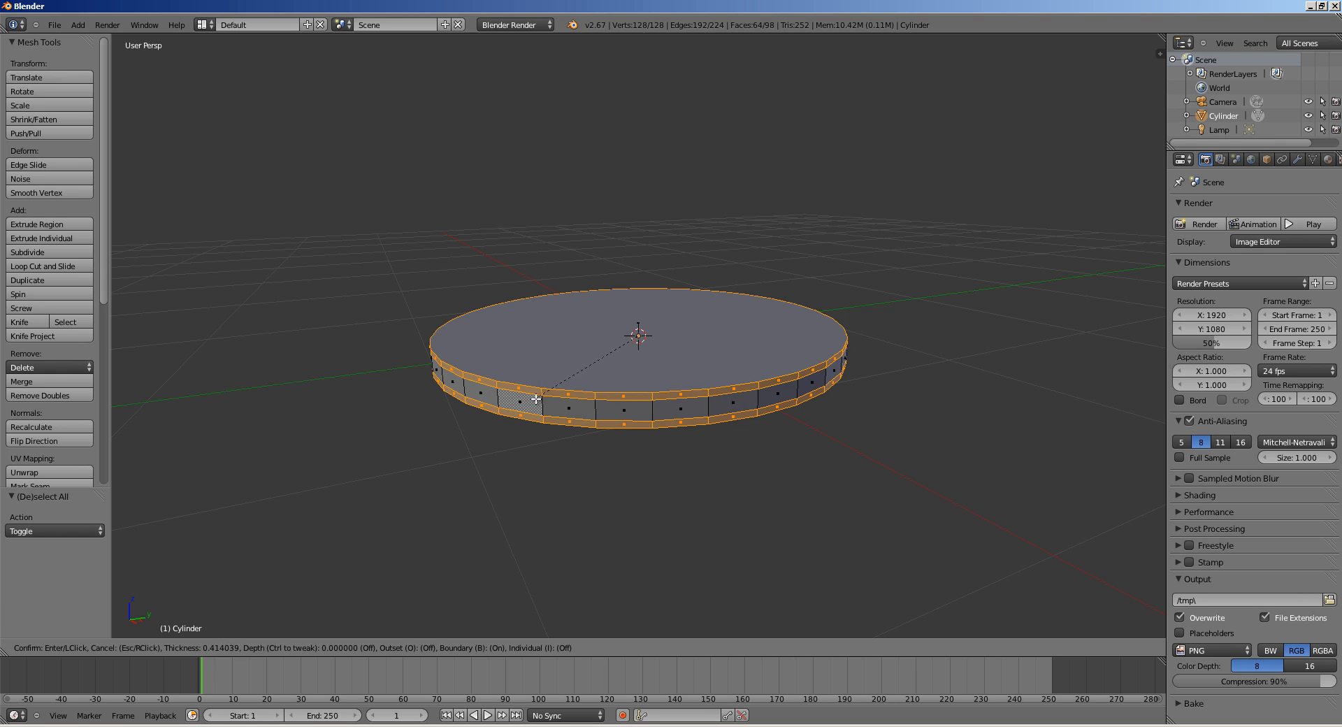
pyautogui.click(528, 397)
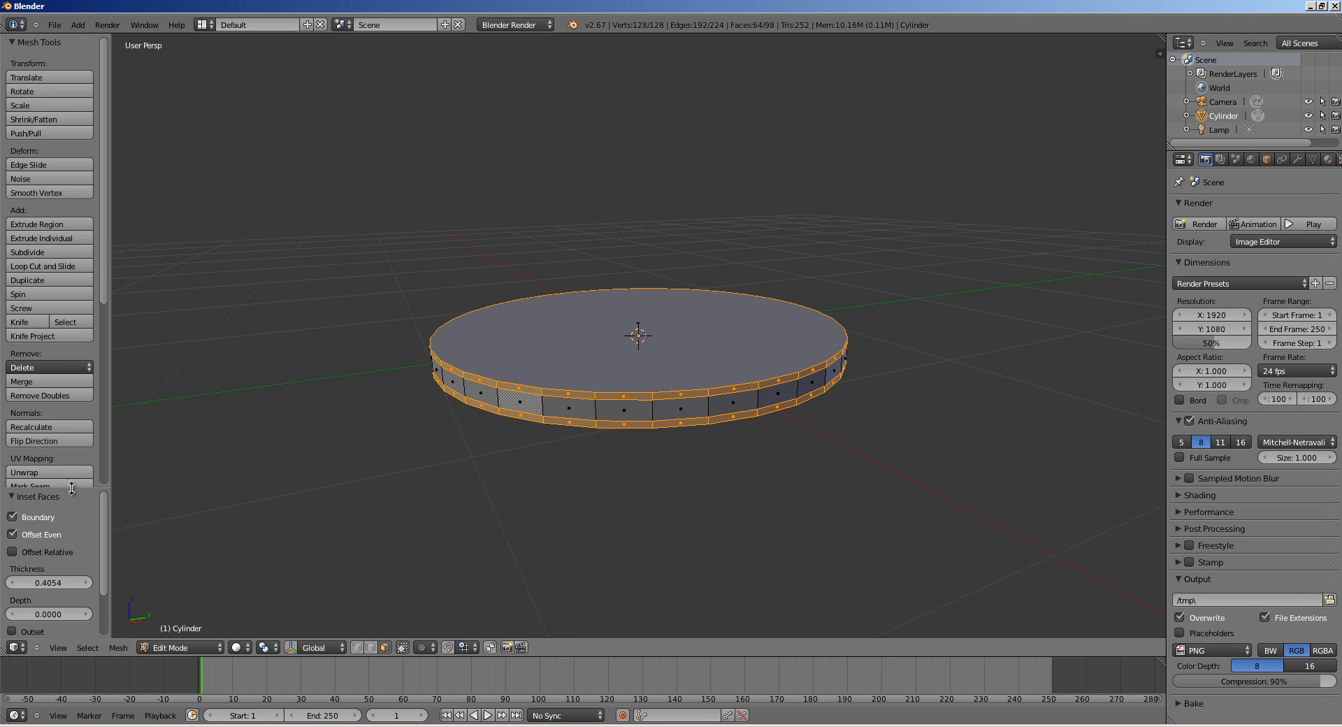
pyautogui.moveTo(71, 488); pyautogui.dragTo(73, 338)
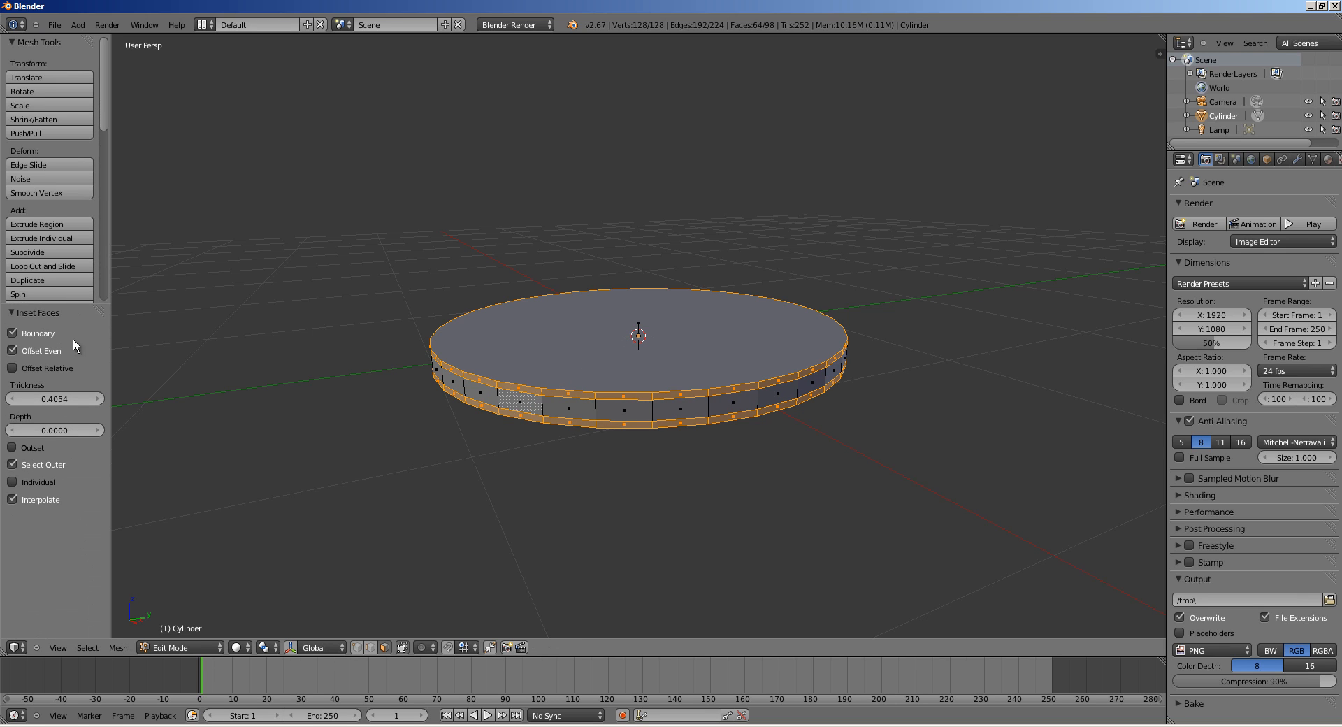
pyautogui.click(13, 483)
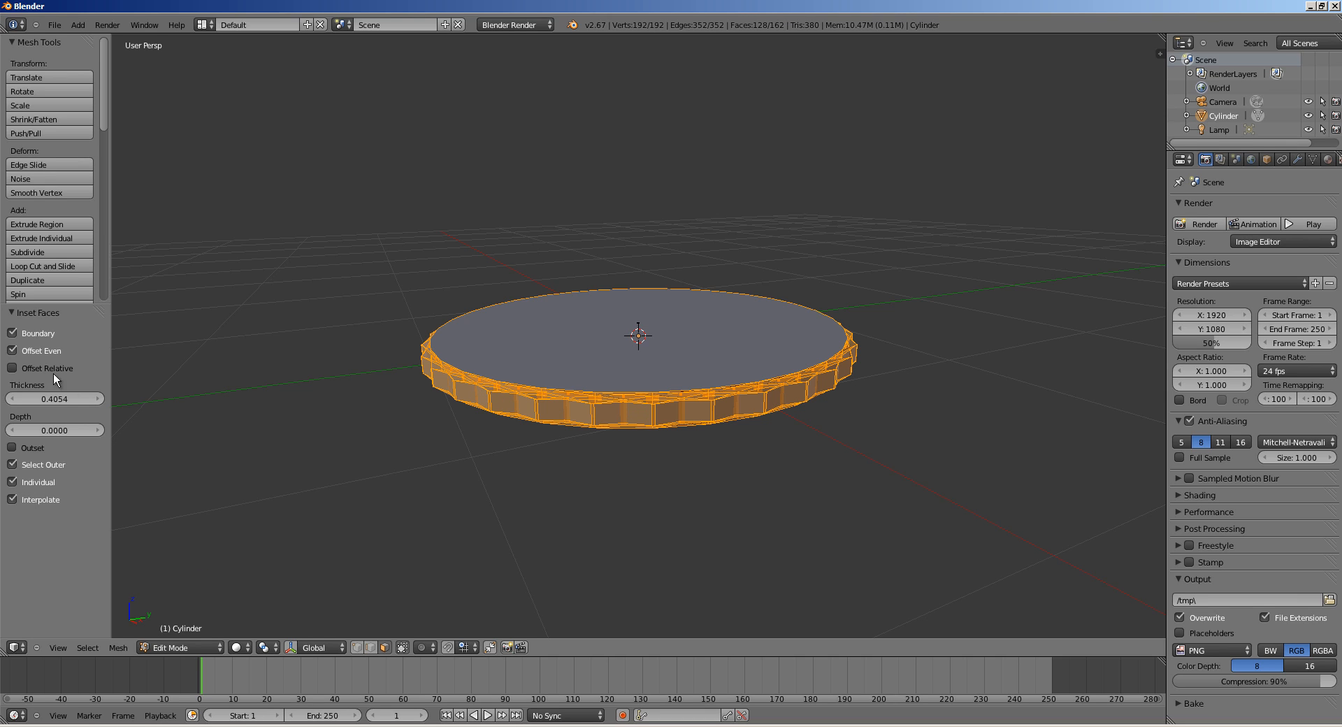
pyautogui.moveTo(57, 398); pyautogui.dragTo(78, 430)
pyautogui.scroll(1, 388, 396)
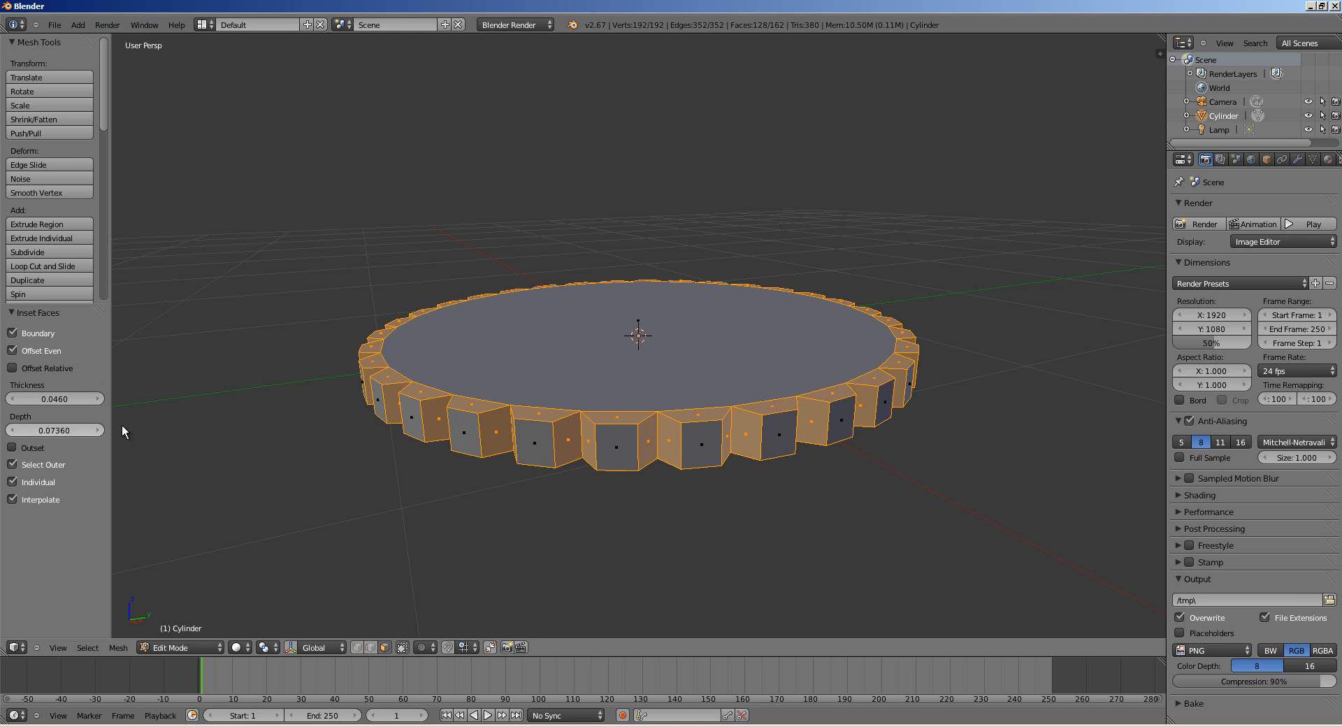
pyautogui.moveTo(399, 369); pyautogui.dragTo(600, 483, button='middle')
pyautogui.moveTo(416, 401); pyautogui.dragTo(396, 394, button='middle')
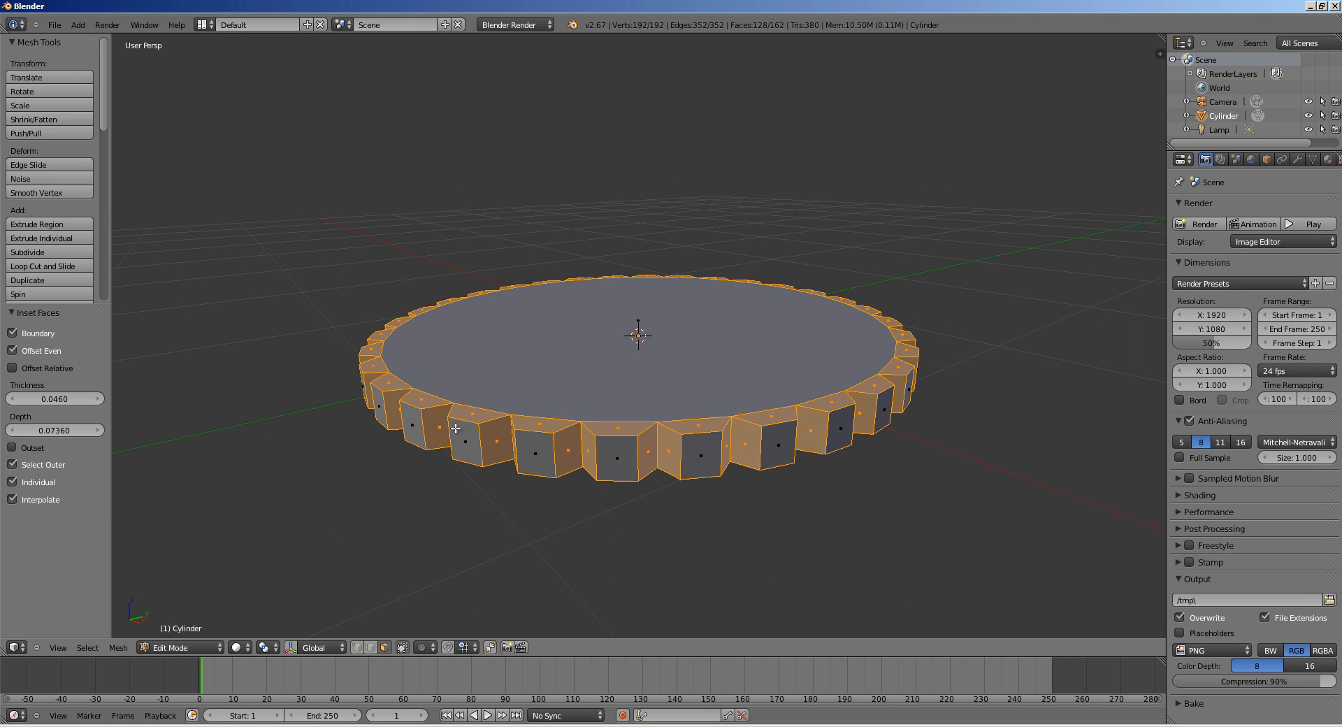
pyautogui.moveTo(847, 353); pyautogui.dragTo(792, 364, button='middle')
# - Switch to the Blender 2.66a window and delete its default cube
pyautogui.hotkey('alt', 'Tab')
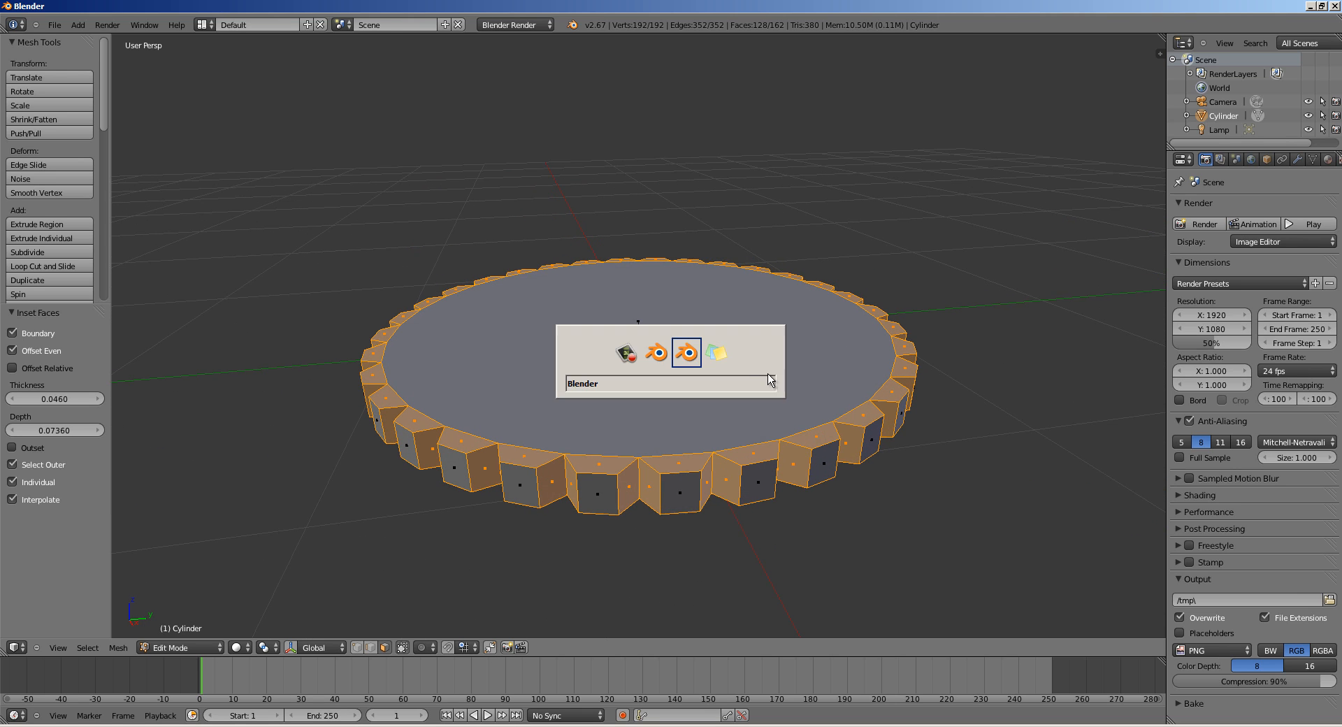
pyautogui.click(385, 443)
pyautogui.press('x')
pyautogui.click(567, 369)
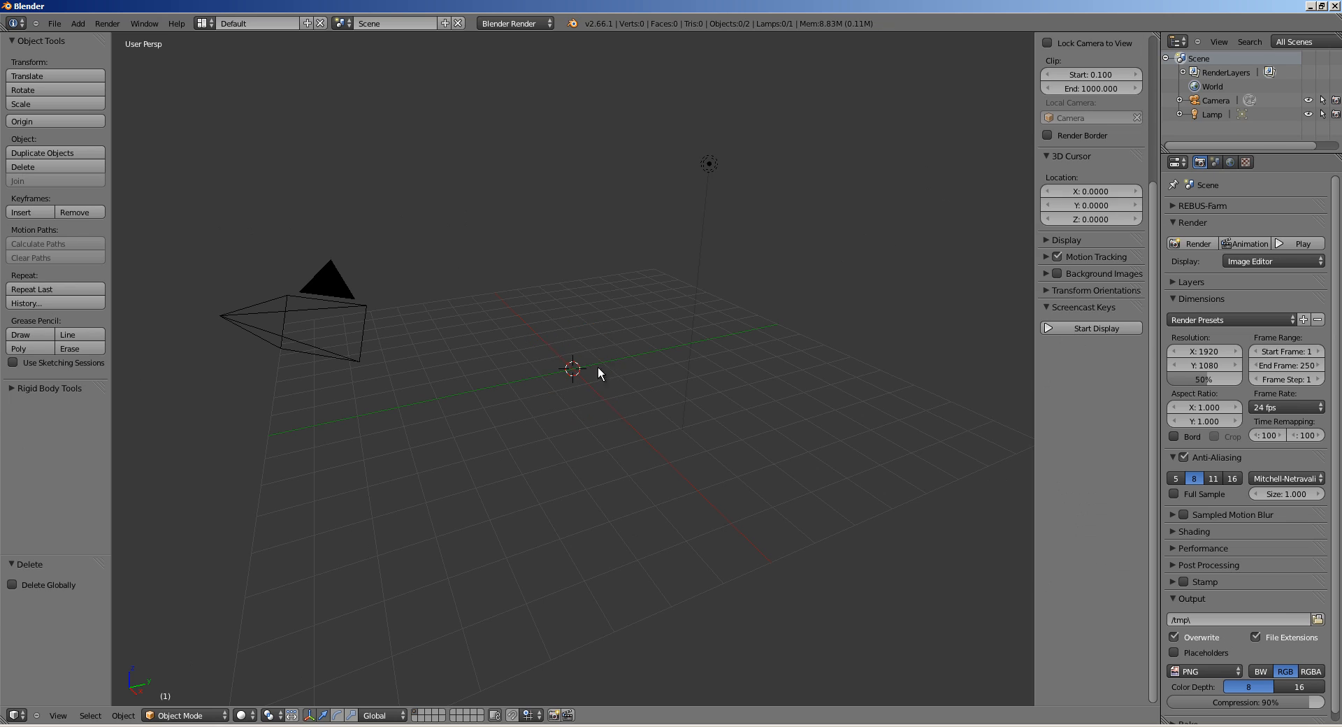
# - Add a mesh cylinder in the 2.66a scene and flatten it along Z to a scale of about 0.098
pyautogui.hotkey('shift', 'a')
pyautogui.moveTo(566, 368)
pyautogui.click(677, 438)
pyautogui.press('s')
pyautogui.press('z')
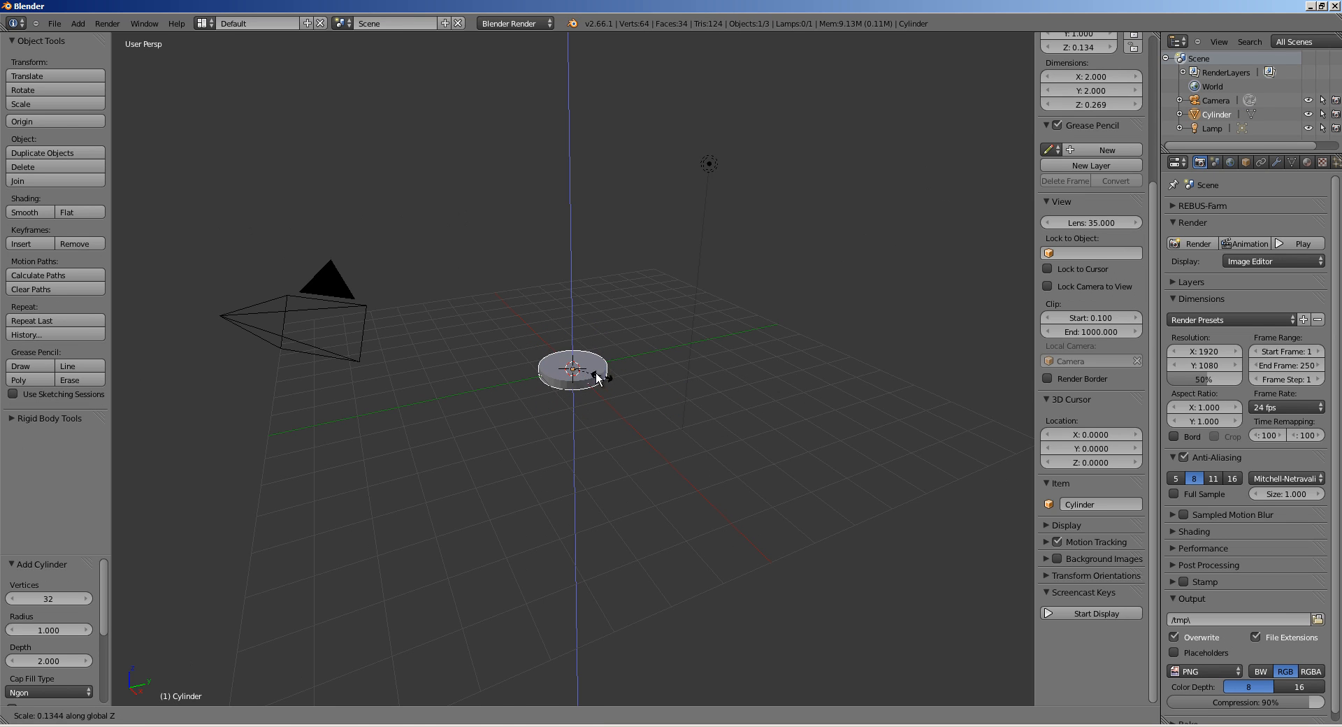
pyautogui.click(595, 372)
pyautogui.scroll(8, 595, 372)
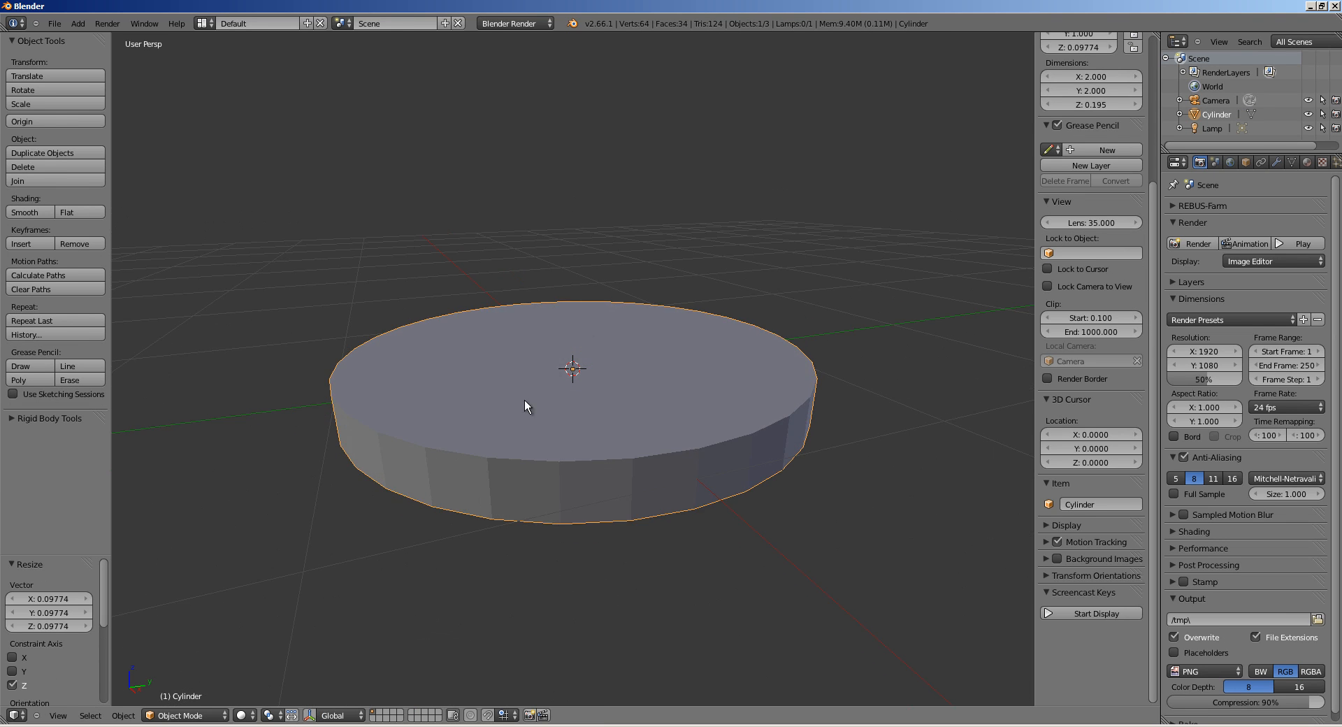
# - Enter Edit Mode with face selection and select the full ring of side faces on the 2.66a cylinder
pyautogui.press('Tab')
pyautogui.hotkey('ctrl', 'Tab')
pyautogui.click(497, 431)
pyautogui.press('a')
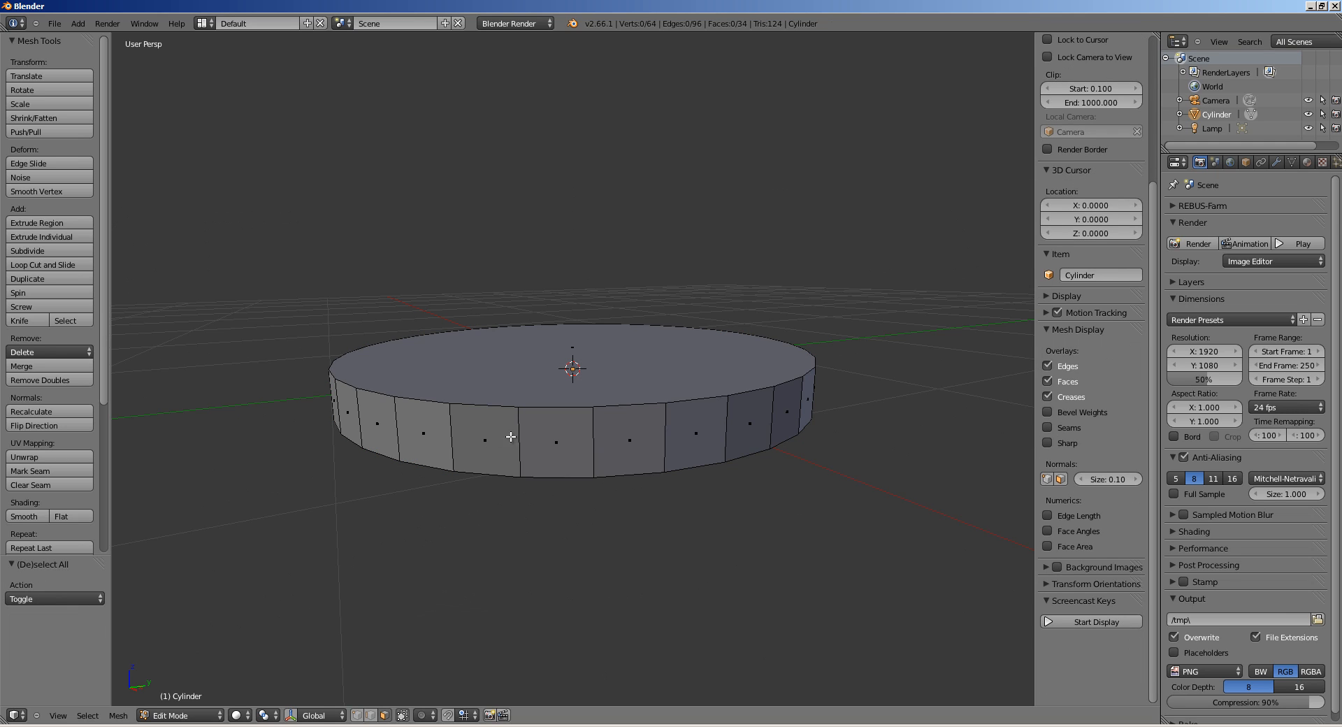
pyautogui.keyDown('alt'); pyautogui.rightClick(524, 440); pyautogui.keyUp('alt')
# - Inset the ring of side faces on the 2.66a cylinder and enlarge the area with the inset options
pyautogui.press('i')
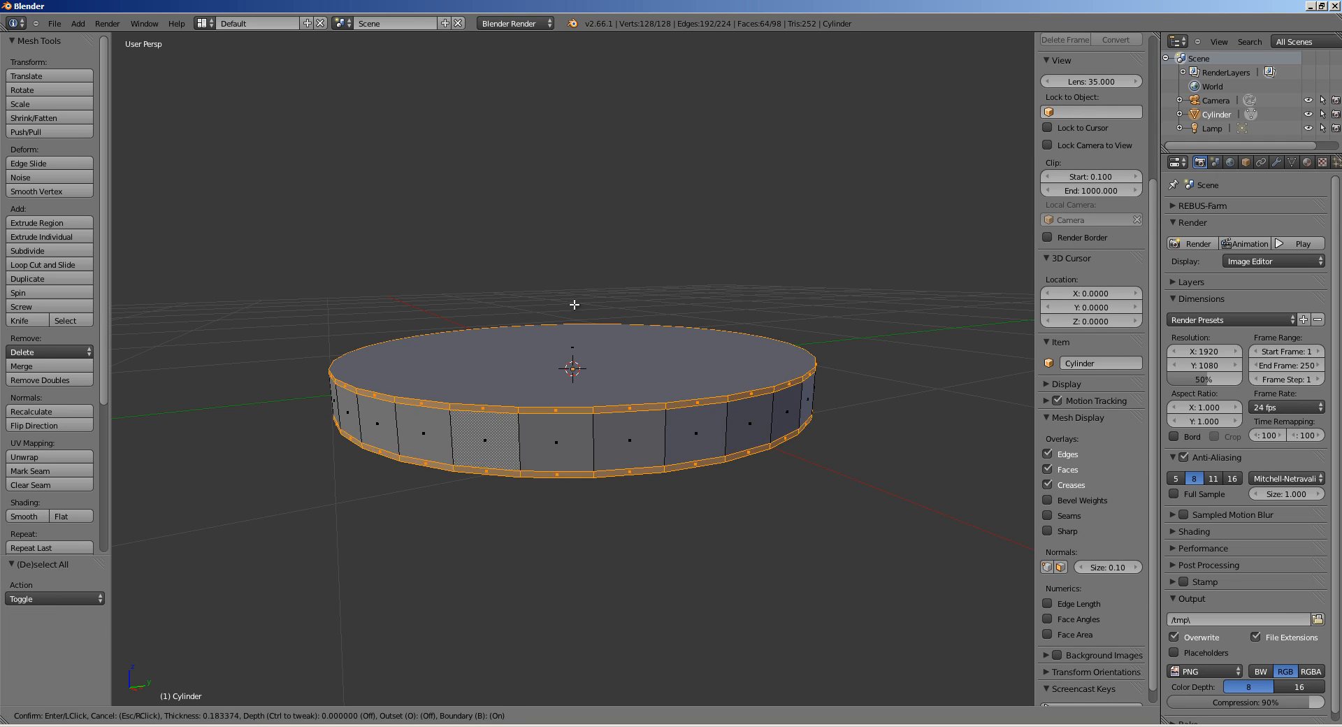
pyautogui.click(557, 354)
pyautogui.moveTo(42, 556); pyautogui.dragTo(42, 386)
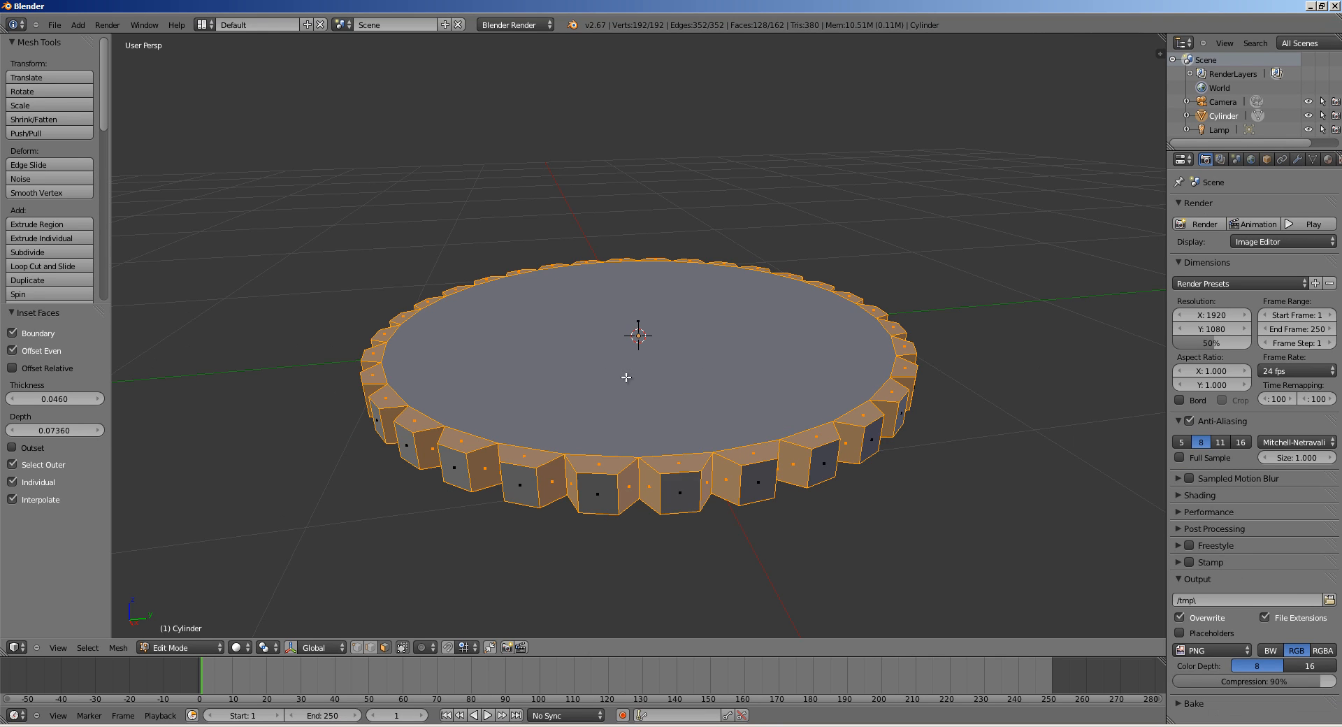
# - Return to the Blender 2.67 window and disable Select Outer for the gear's inset
pyautogui.moveTo(626, 378); pyautogui.dragTo(615, 364, button='middle')
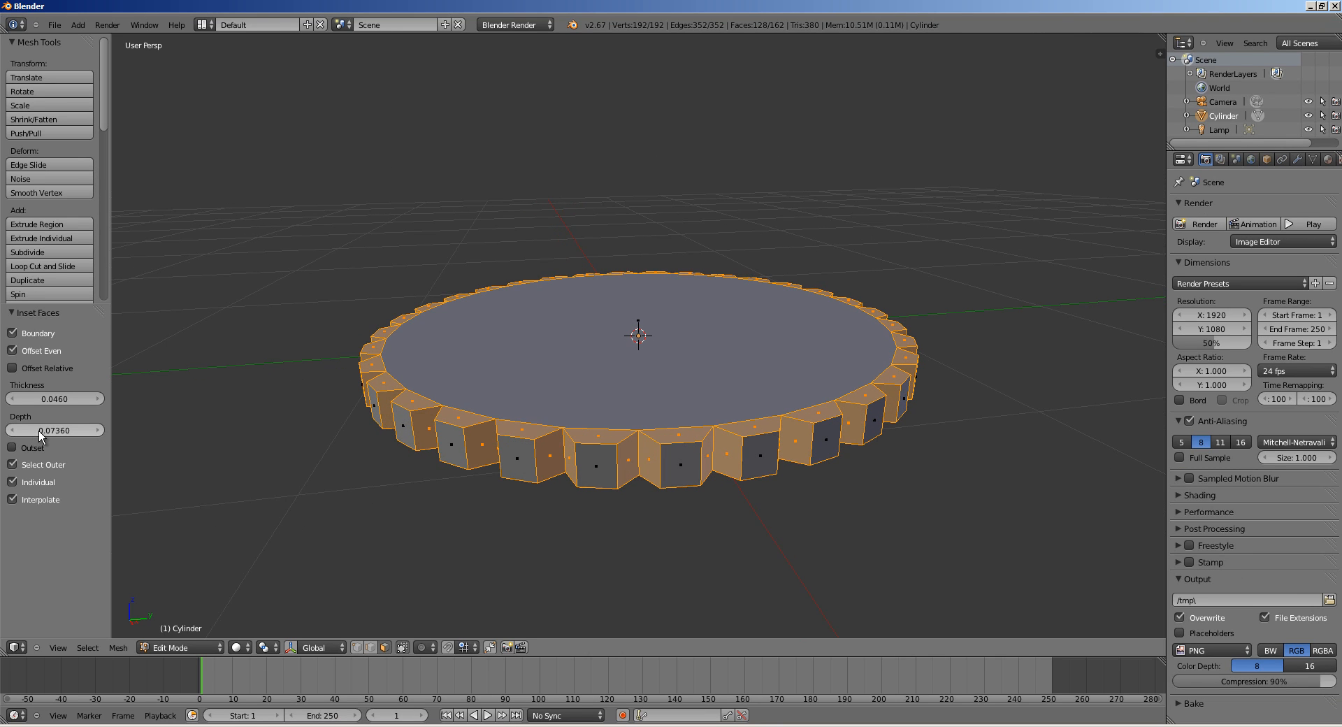
pyautogui.click(26, 464)
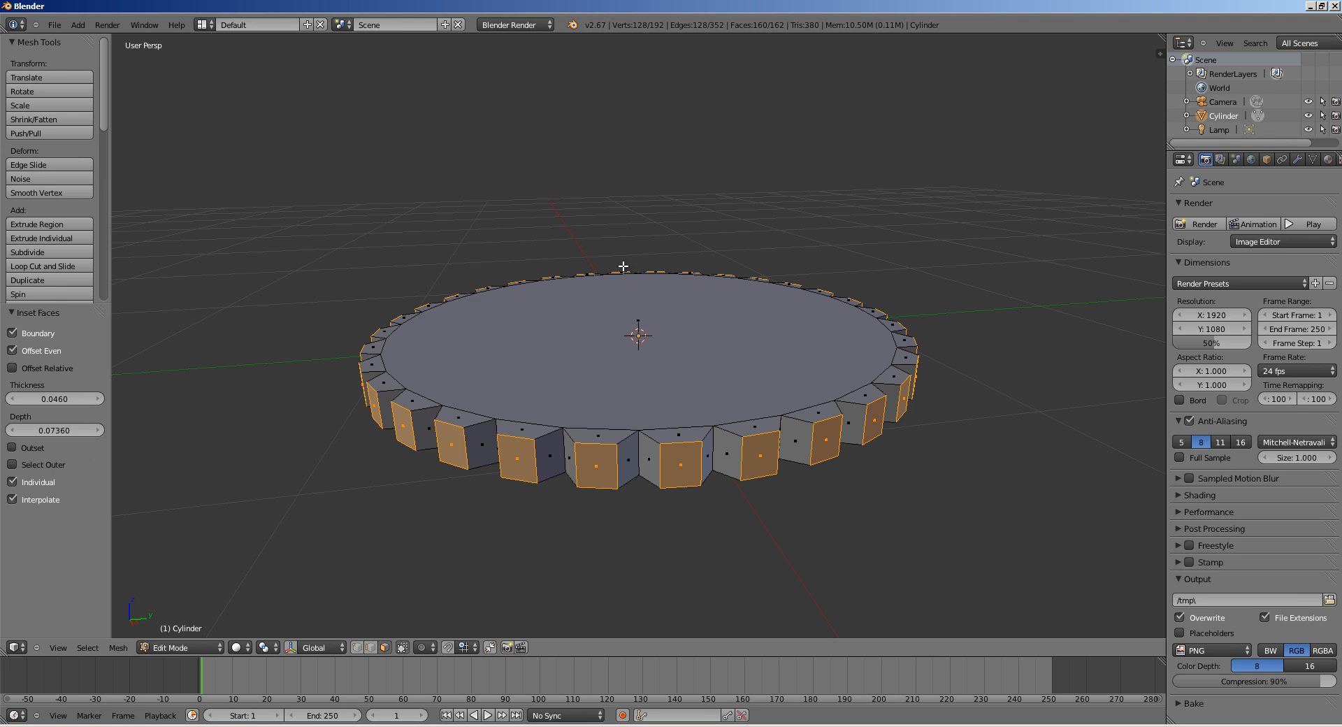
pyautogui.moveTo(824, 455); pyautogui.dragTo(728, 432, button='middle')
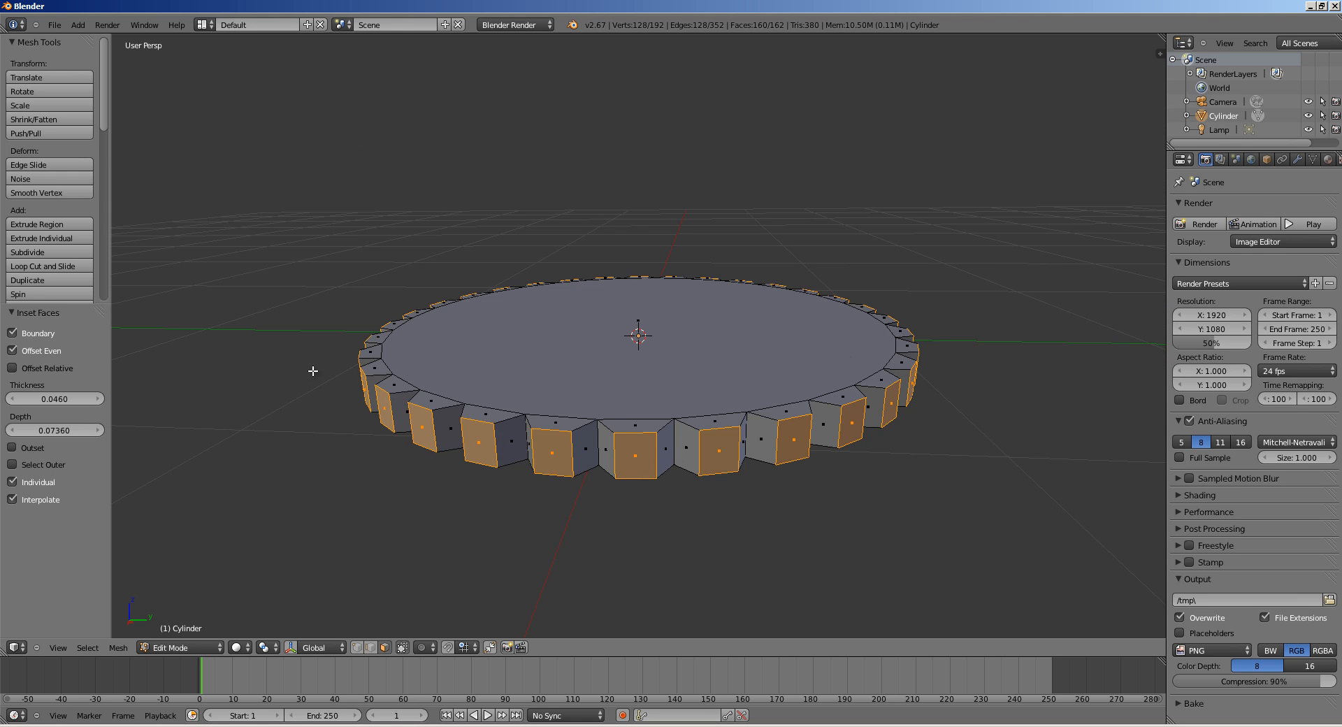
pyautogui.moveTo(462, 392); pyautogui.dragTo(468, 392, button='middle')
pyautogui.scroll(-1, 518, 385)
pyautogui.moveTo(655, 388); pyautogui.dragTo(635, 395, button='middle')
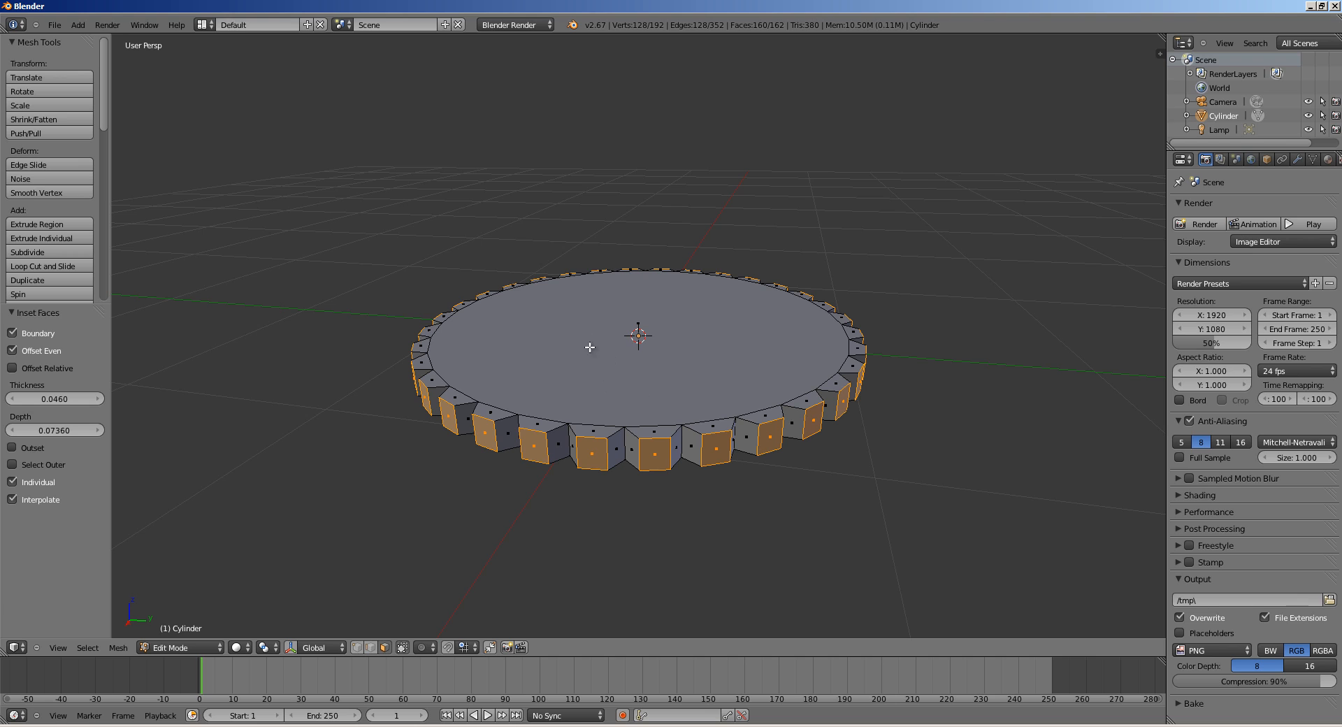
# - Inspect the individually inset teeth around the gear's rim from several viewing angles
pyautogui.scroll(2, 615, 463)
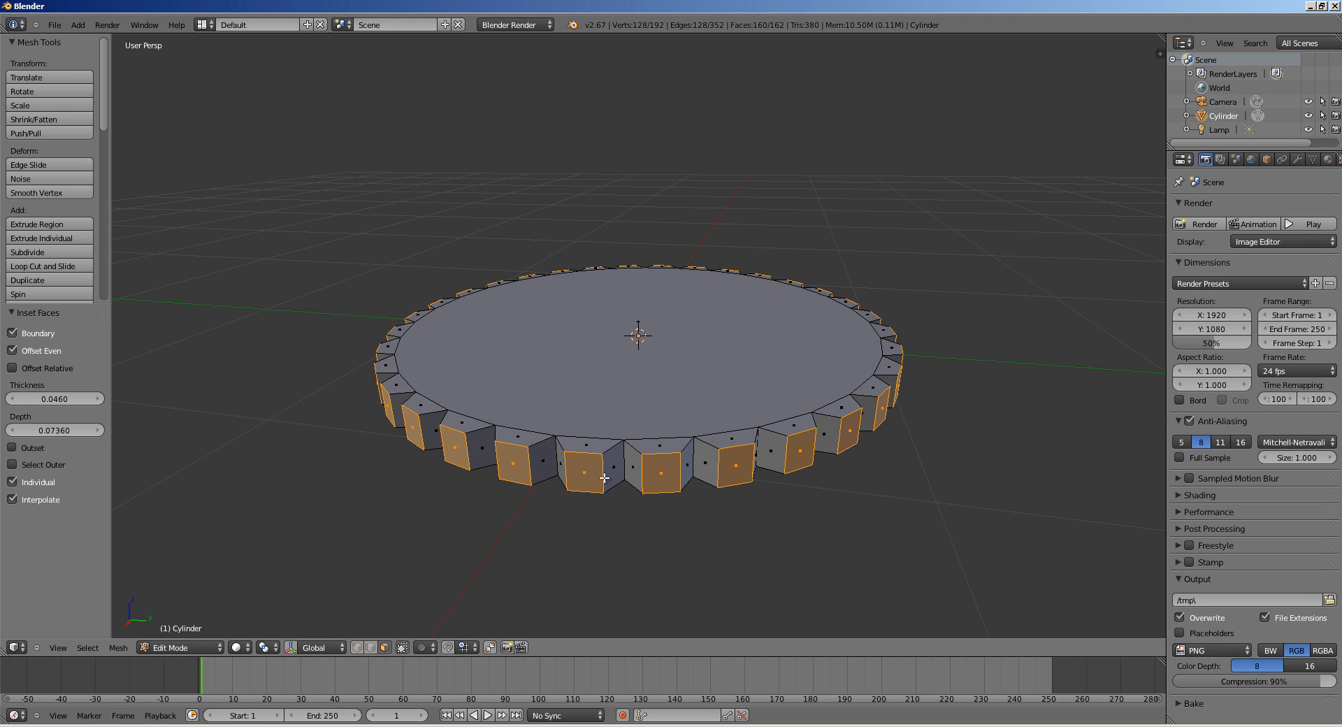
pyautogui.moveTo(611, 477); pyautogui.dragTo(603, 477, button='middle')
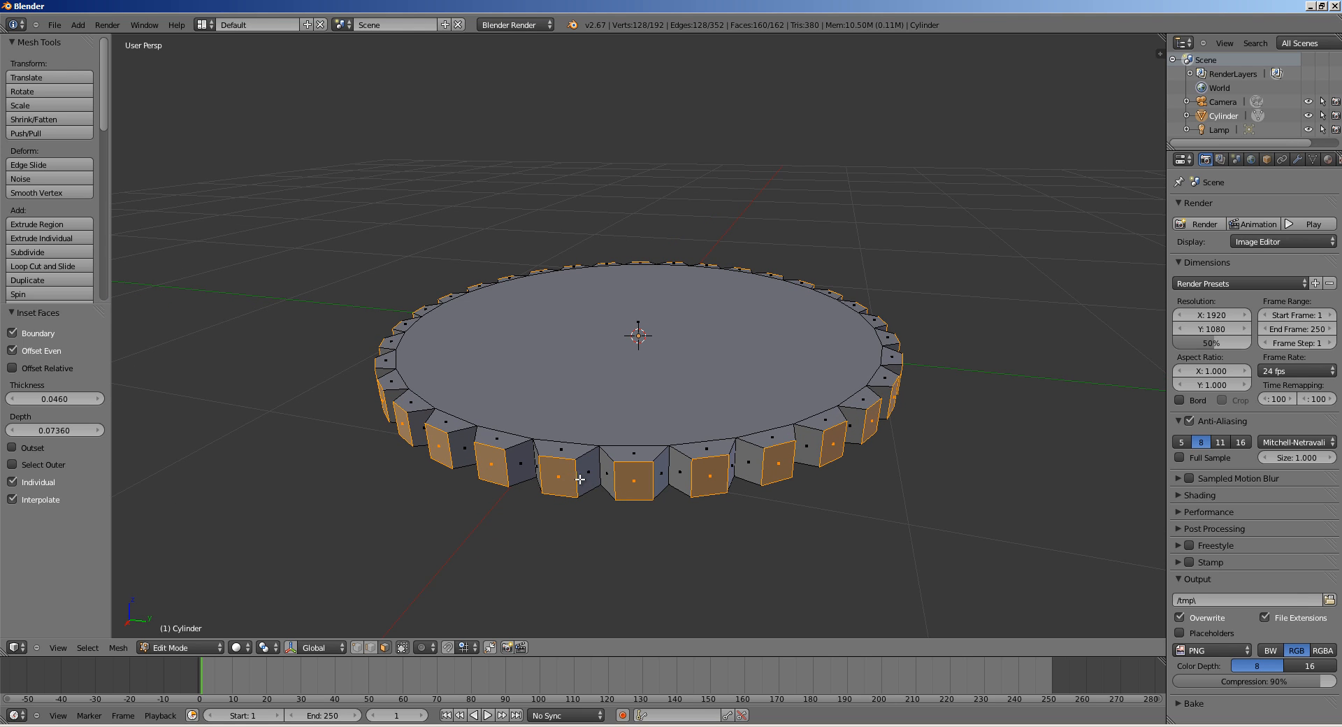
pyautogui.moveTo(522, 509); pyautogui.dragTo(511, 518, button='middle')
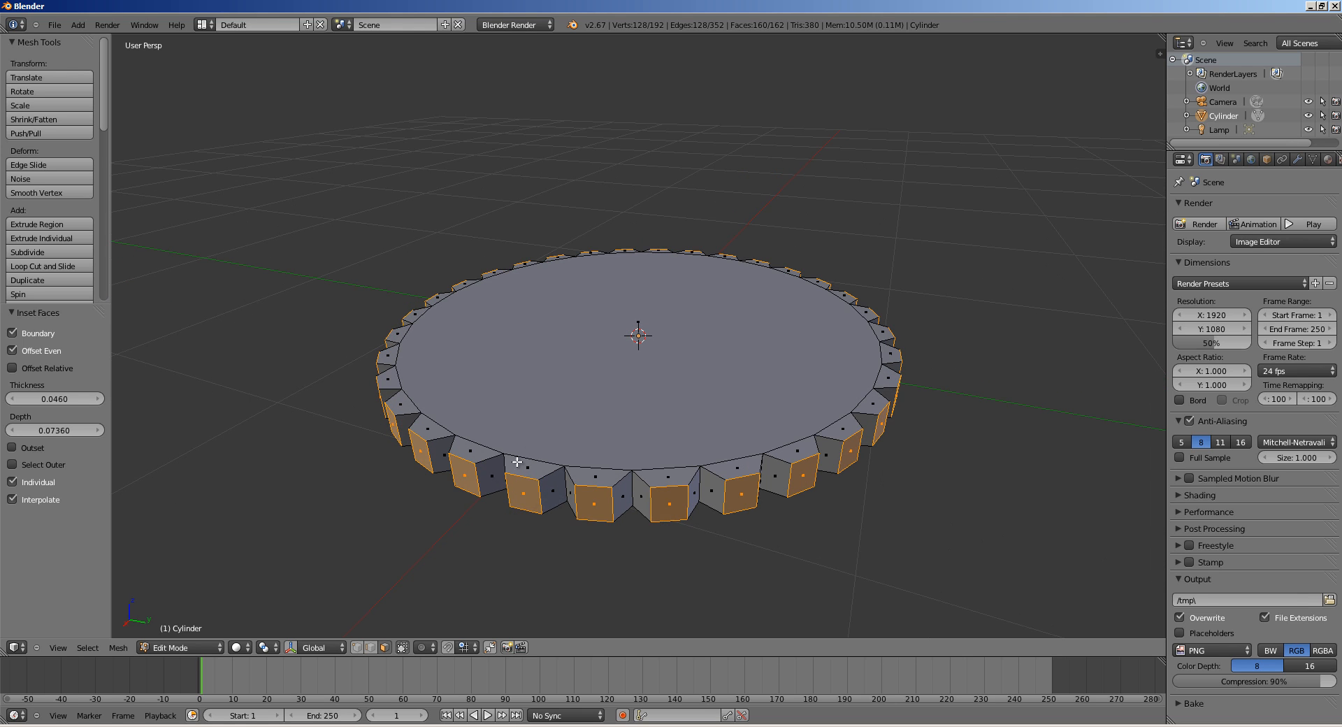
pyautogui.moveTo(557, 427); pyautogui.dragTo(576, 426, button='middle')
pyautogui.scroll(-1, 527, 454)
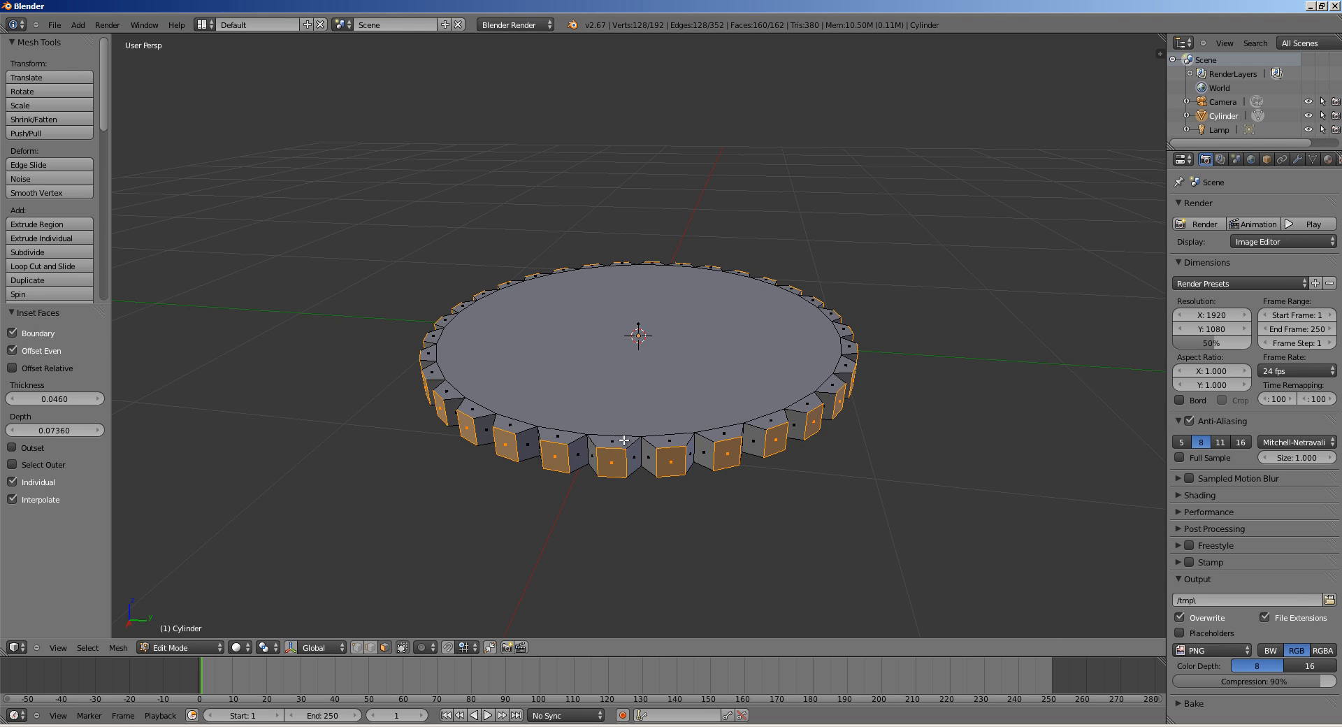
pyautogui.scroll(1, 591, 455)
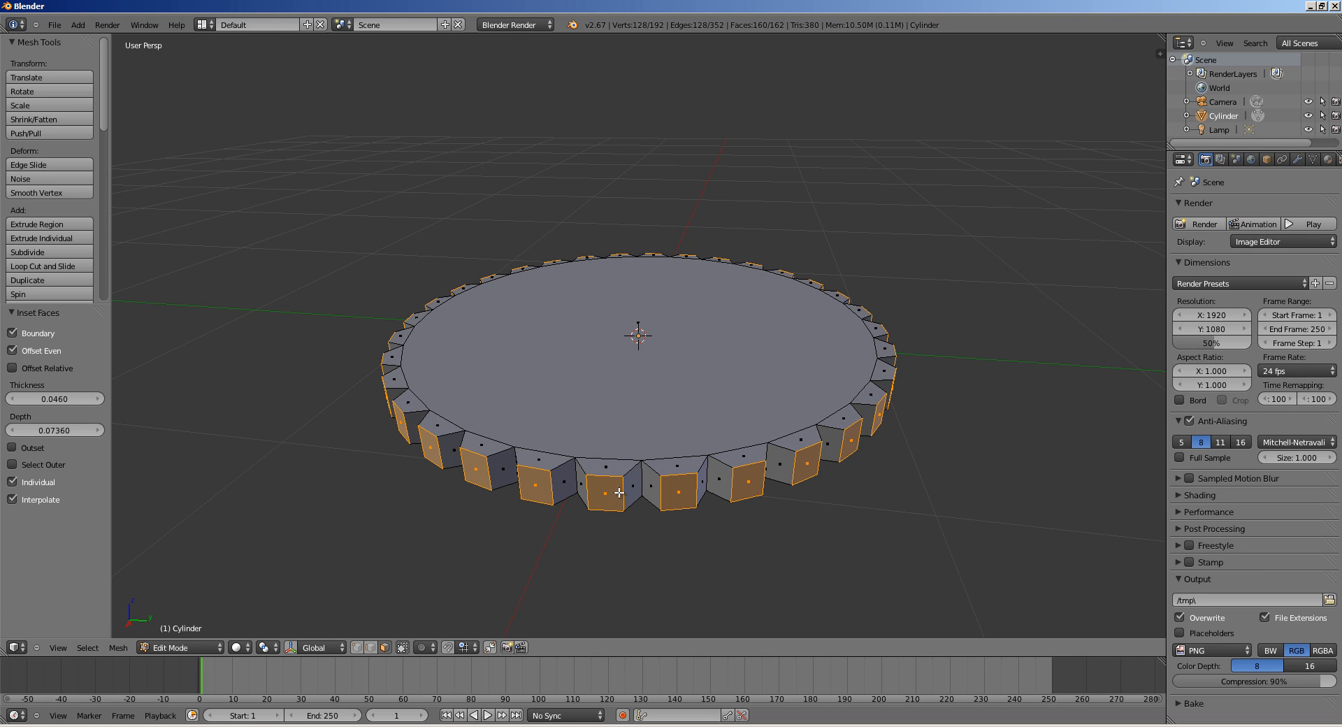
pyautogui.moveTo(618, 493); pyautogui.dragTo(500, 520, button='middle')
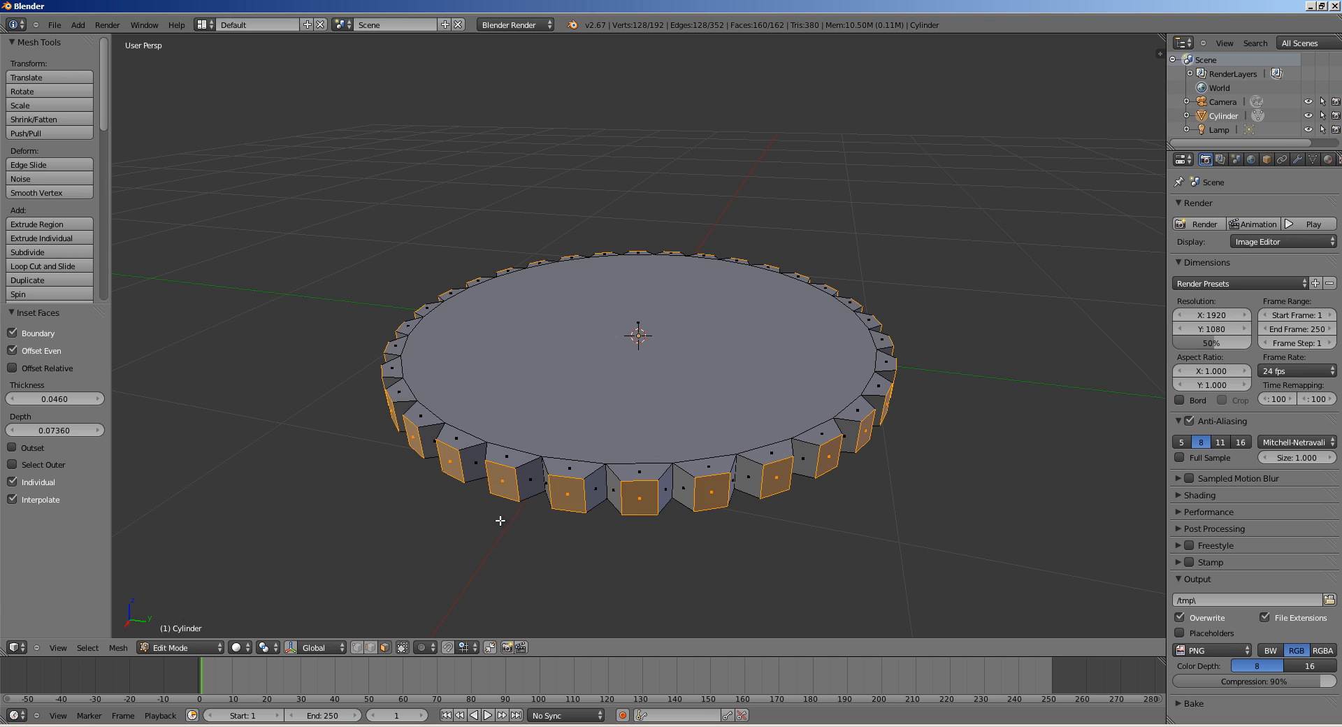
# - Set the transform orientation to Normal, select a single outer tooth face and turn on the 3D manipulator
pyautogui.click(322, 648)
pyautogui.click(325, 587)
pyautogui.rightClick(569, 493)
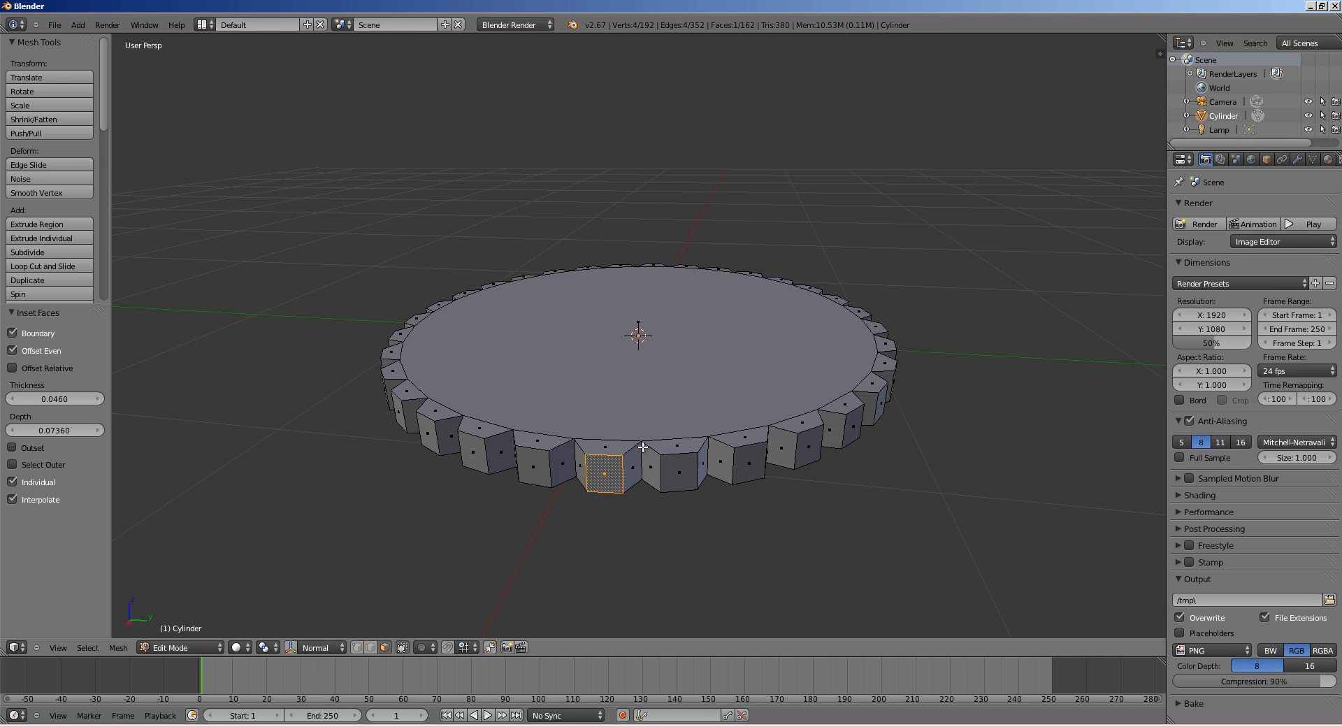
pyautogui.scroll(2, 538, 551)
pyautogui.click(290, 647)
pyautogui.moveTo(447, 552); pyautogui.dragTo(587, 476, button='middle')
pyautogui.moveTo(696, 445); pyautogui.dragTo(594, 532, button='middle')
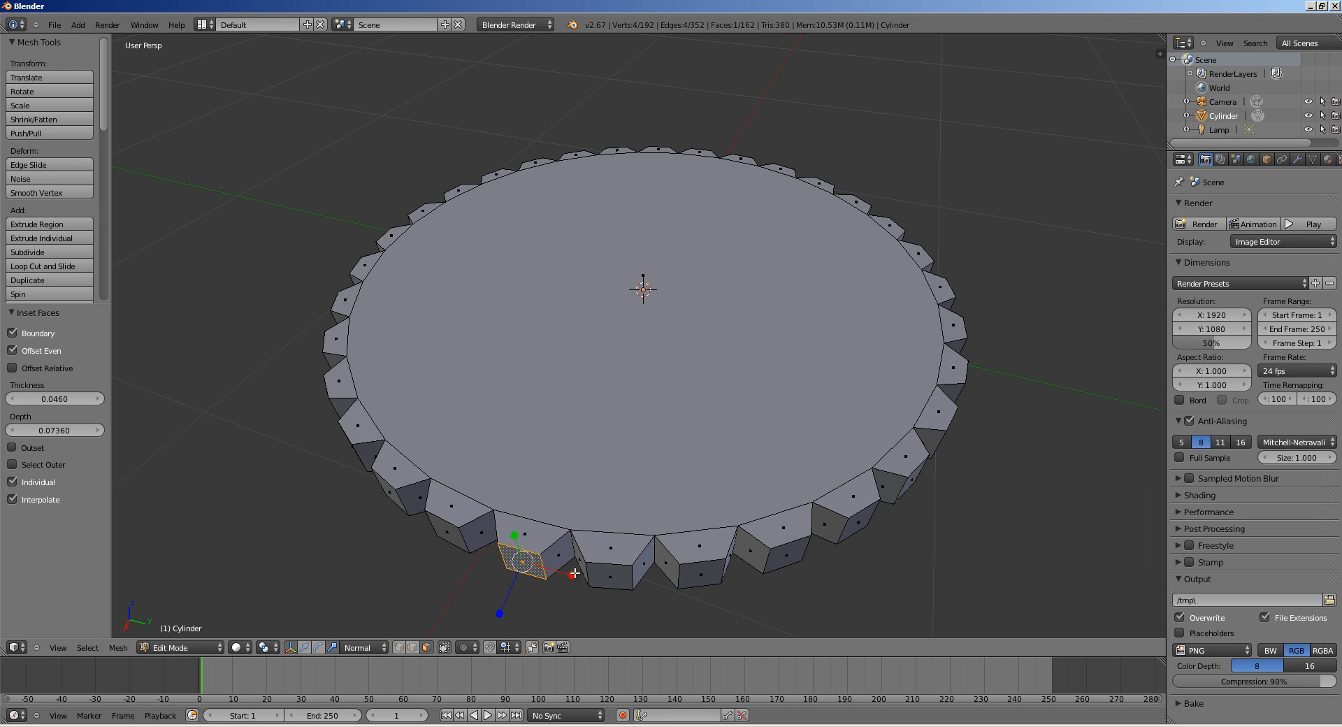
# - Try to scale the single tooth face along its Normal axes, and deselect everything
pyautogui.moveTo(574, 573)
pyautogui.mouseDown()
pyautogui.moveTo(533, 574)
pyautogui.moveTo(595, 578)
pyautogui.moveTo(559, 577)
pyautogui.mouseUp()
pyautogui.moveTo(559, 577); pyautogui.dragTo(639, 368, button='middle')
pyautogui.moveTo(607, 389); pyautogui.dragTo(606, 403)
pyautogui.moveTo(605, 403); pyautogui.dragTo(574, 442, button='middle')
pyautogui.press('a')
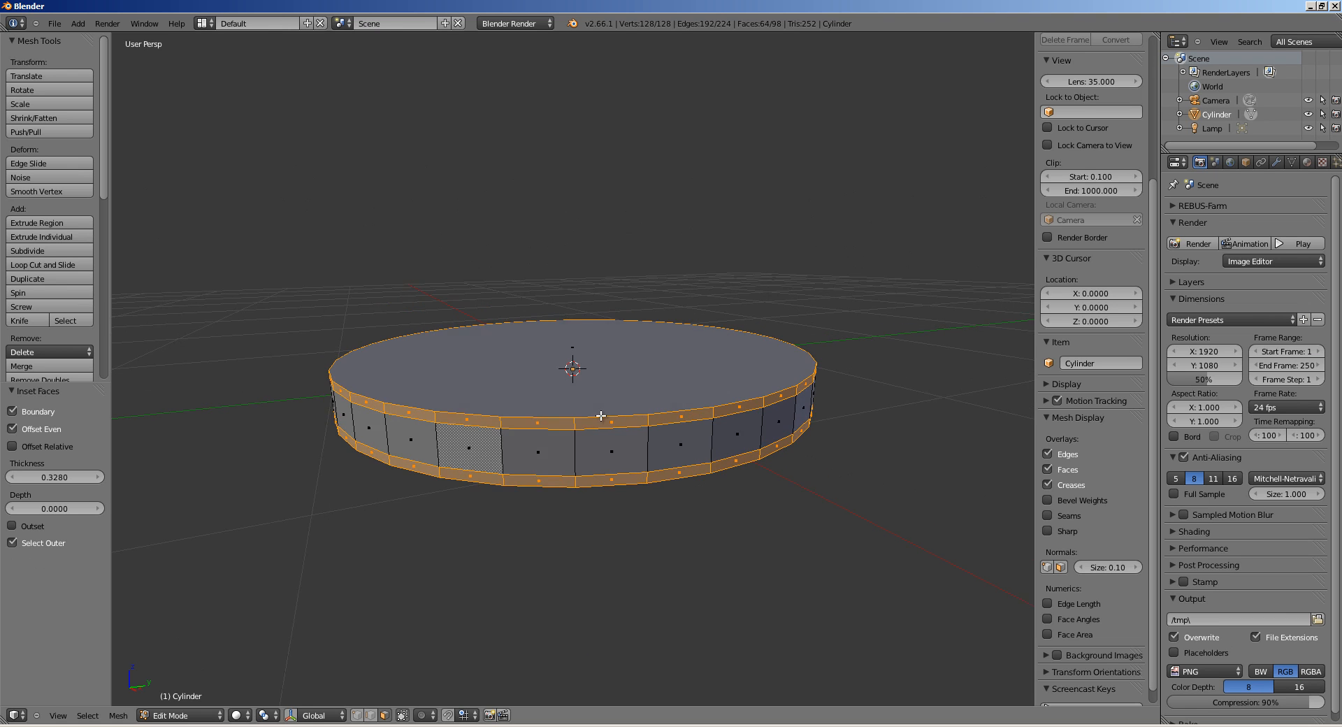
# - In the Blender 2.66a window, select the middle ring of side faces and extrude them individually with an offset of -0.294
pyautogui.press('a')
pyautogui.keyDown('alt'); pyautogui.rightClick(573, 462); pyautogui.keyUp('alt')
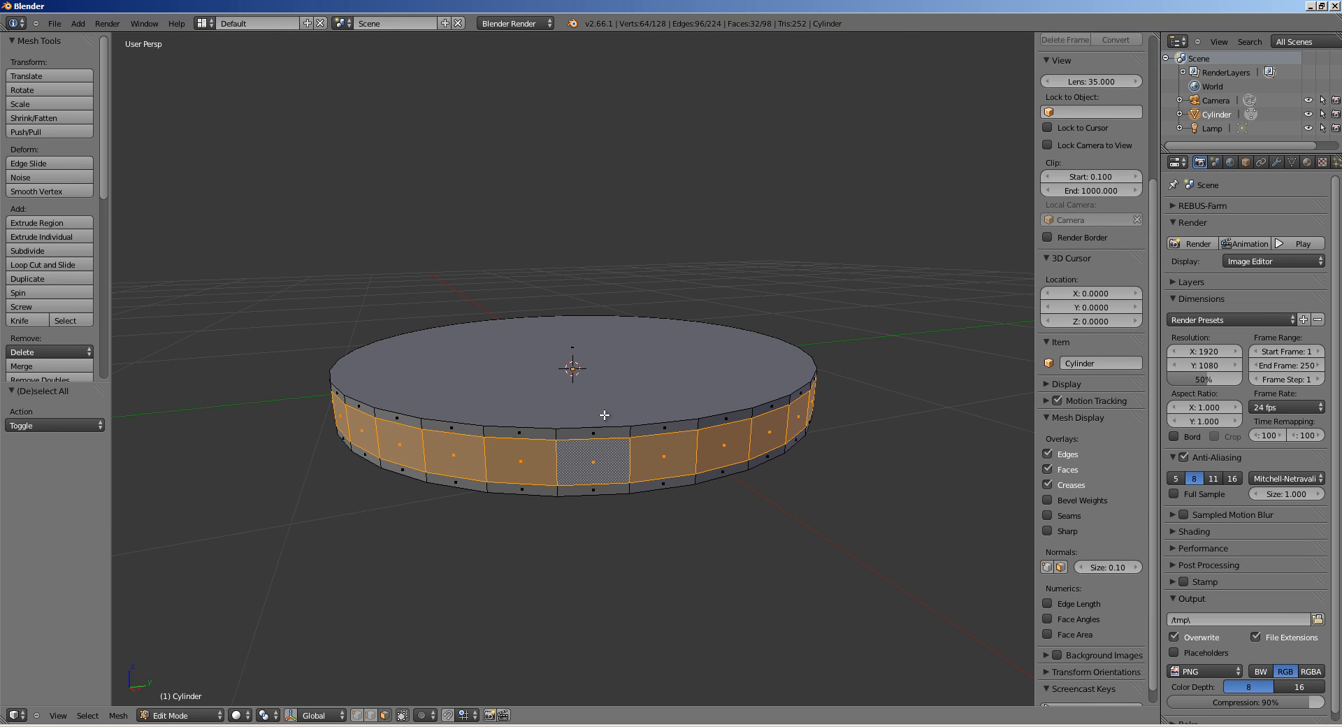
pyautogui.scroll(-3, 580, 447)
pyautogui.moveTo(620, 416); pyautogui.dragTo(700, 388, button='middle')
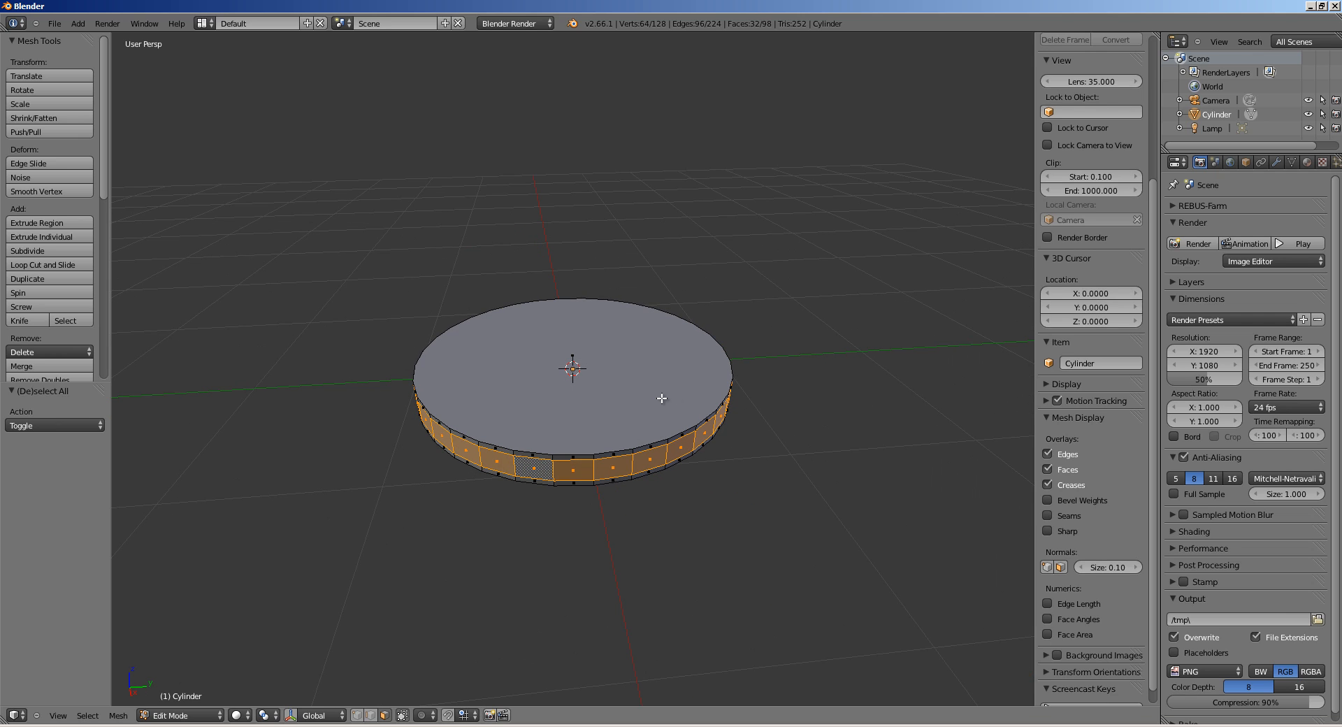
pyautogui.hotkey('alt', 'e')
pyautogui.click(632, 450)
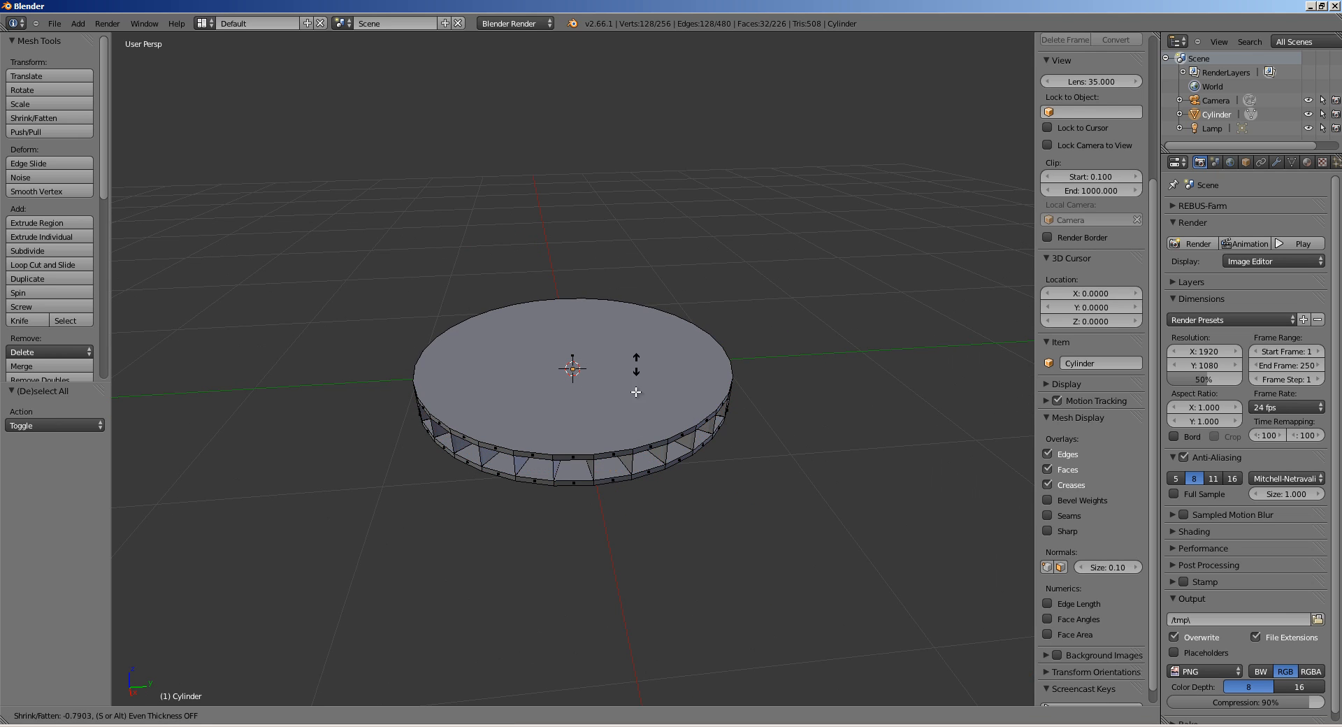
pyautogui.click(653, 444)
pyautogui.moveTo(653, 445); pyautogui.dragTo(489, 532, button='middle')
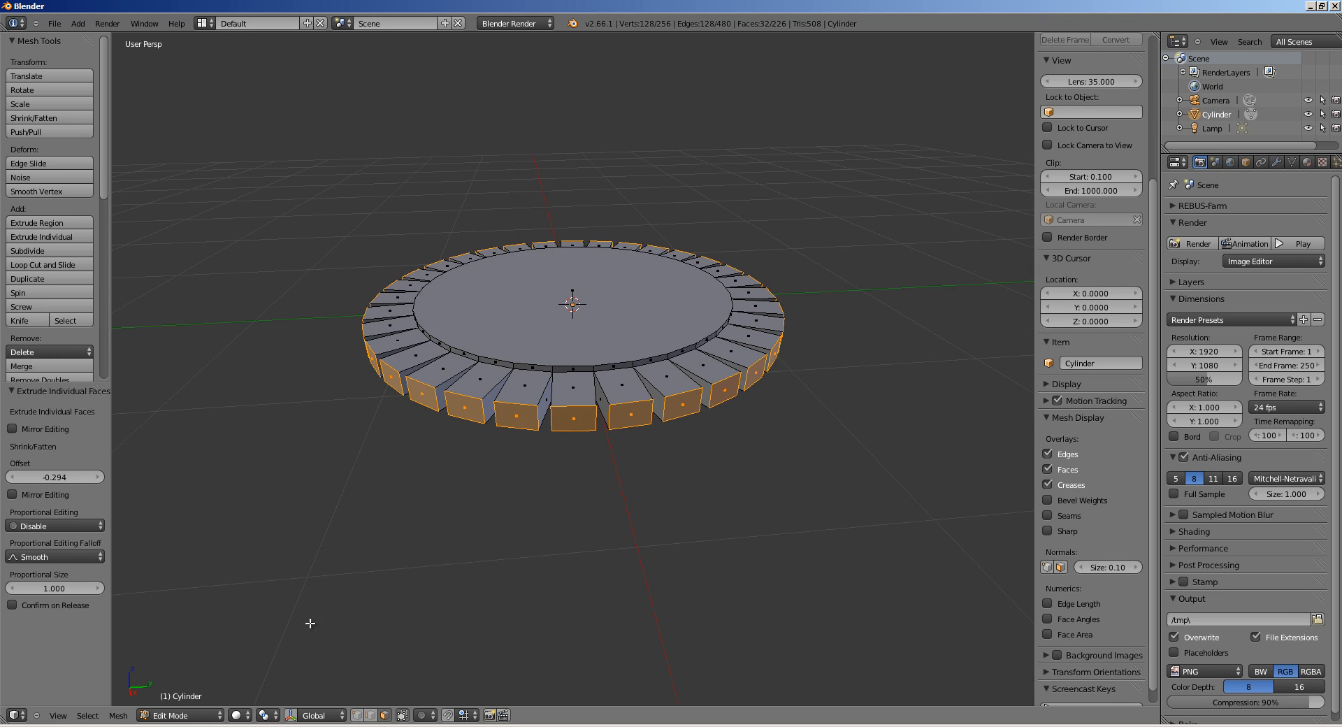
# - Turn on the scale manipulator with Normal orientation and set the pivot point to Individual Origins
pyautogui.click(312, 715)
pyautogui.click(328, 657)
pyautogui.click(290, 715)
pyautogui.click(332, 715)
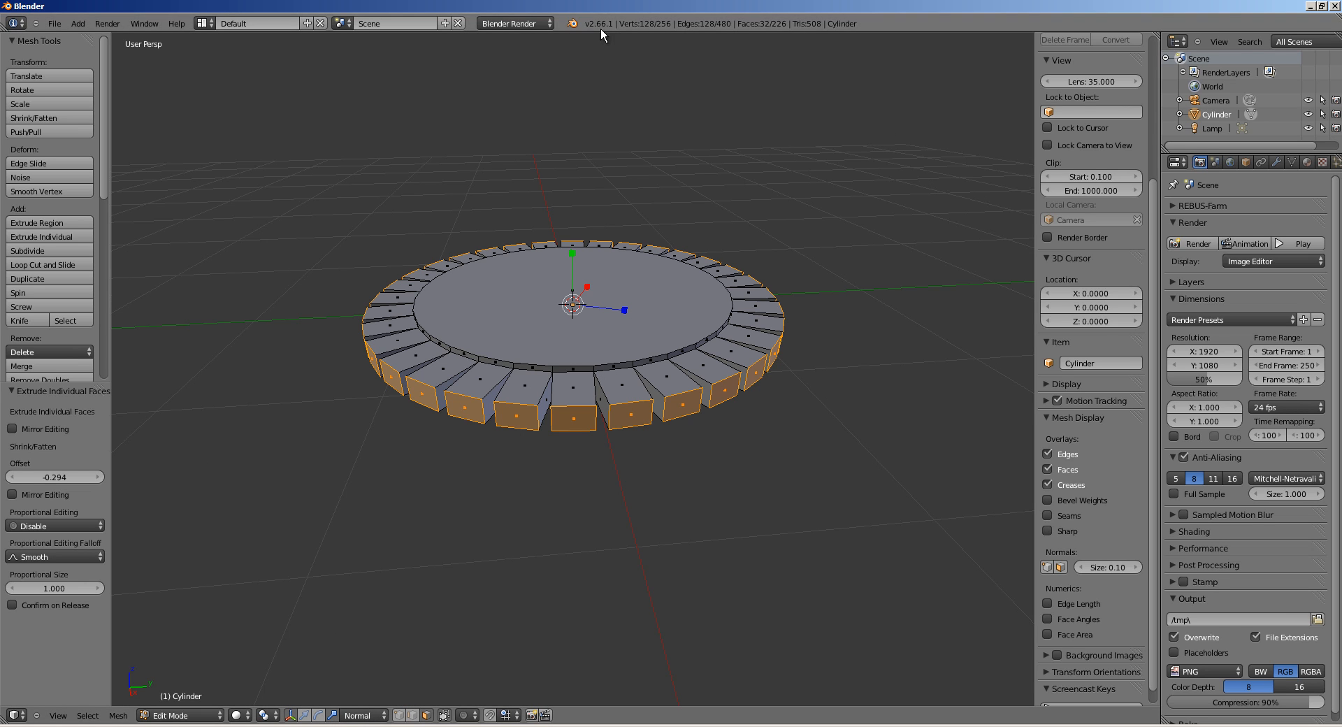
pyautogui.scroll(4, 345, 577)
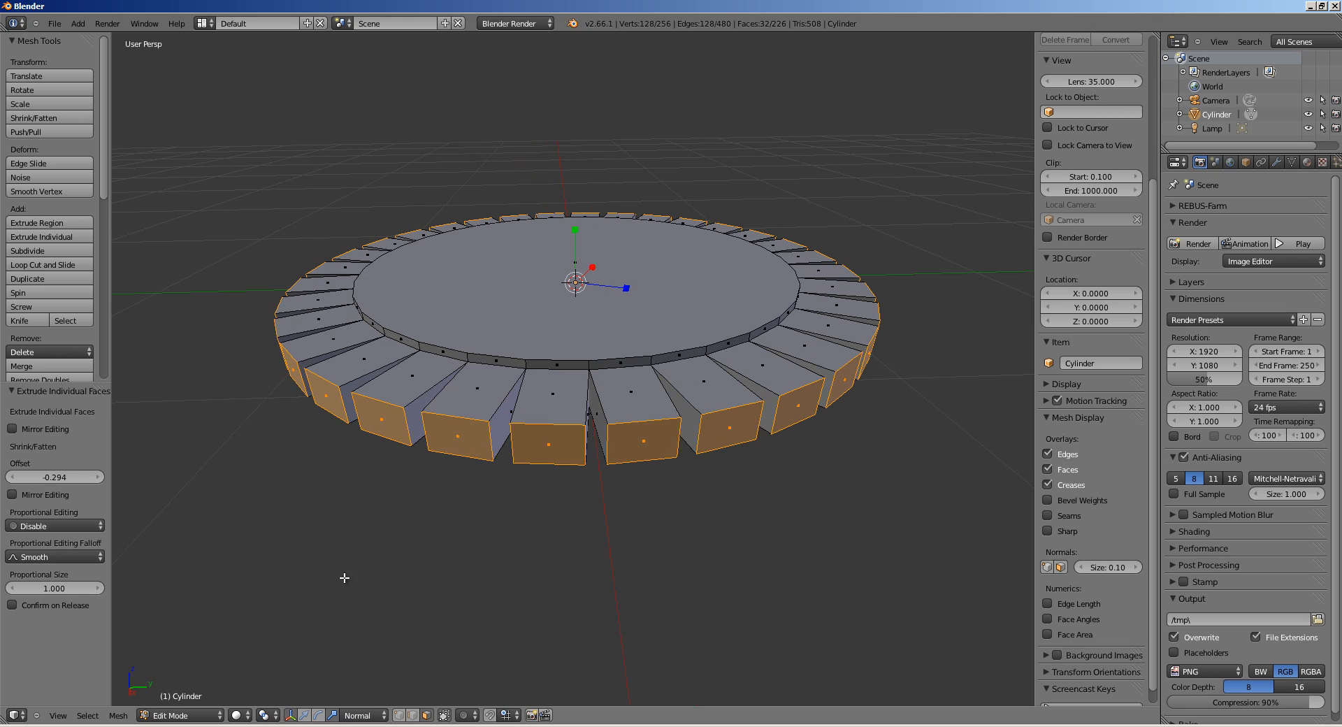
pyautogui.click(266, 714)
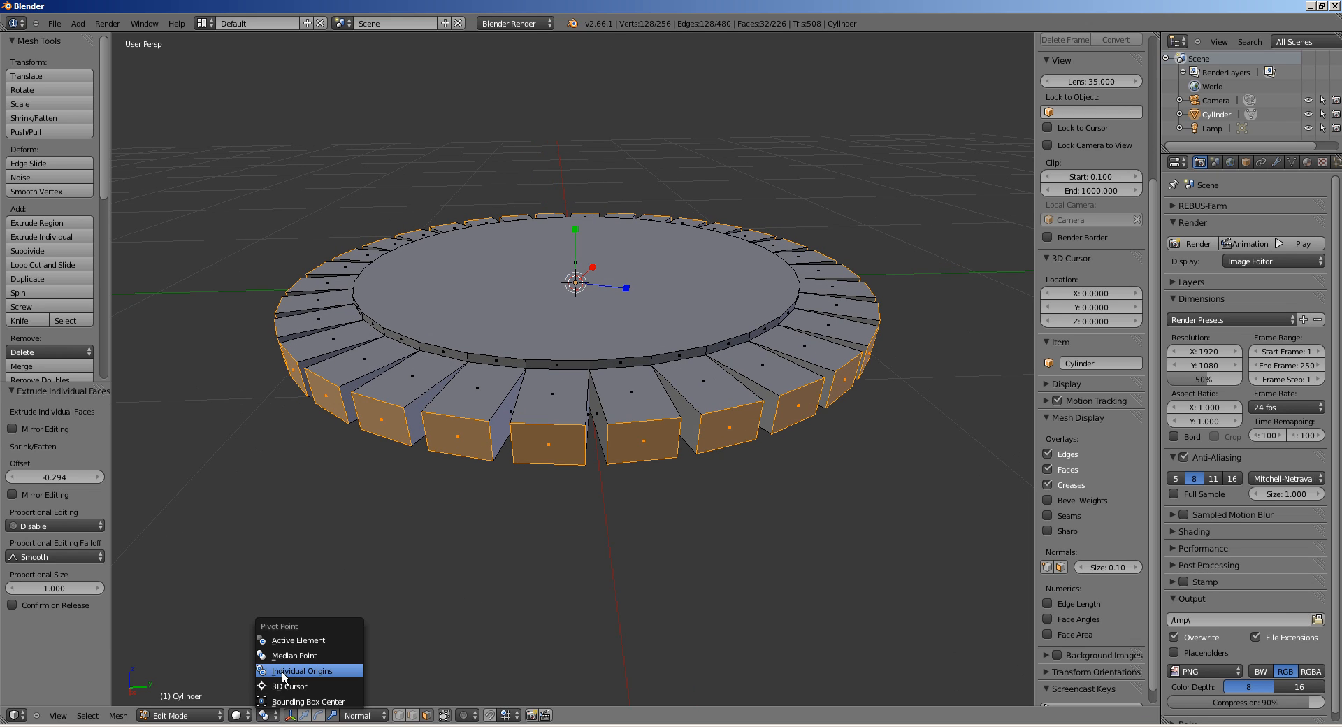
pyautogui.click(322, 675)
pyautogui.click(363, 715)
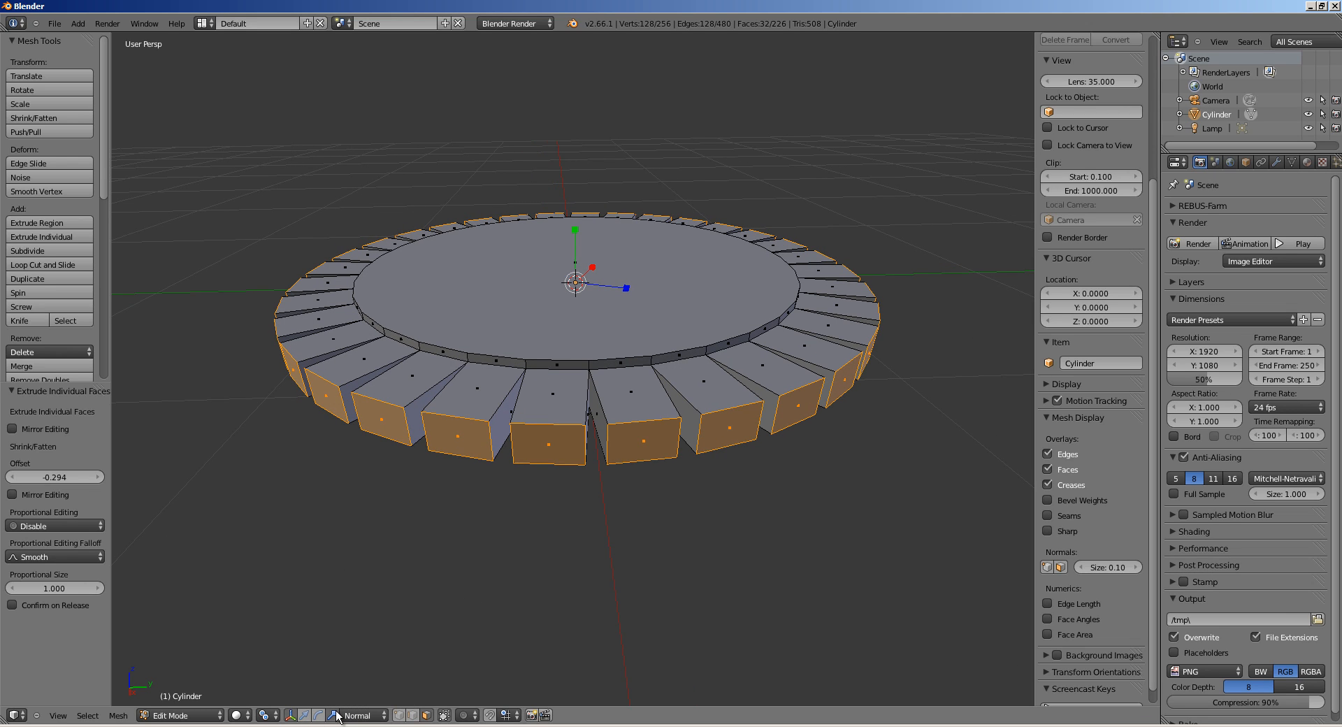
# - Try to scale the extruded outer faces of the 2.66a cylinder along the Normal X axis
pyautogui.moveTo(685, 294); pyautogui.dragTo(644, 274, button='middle')
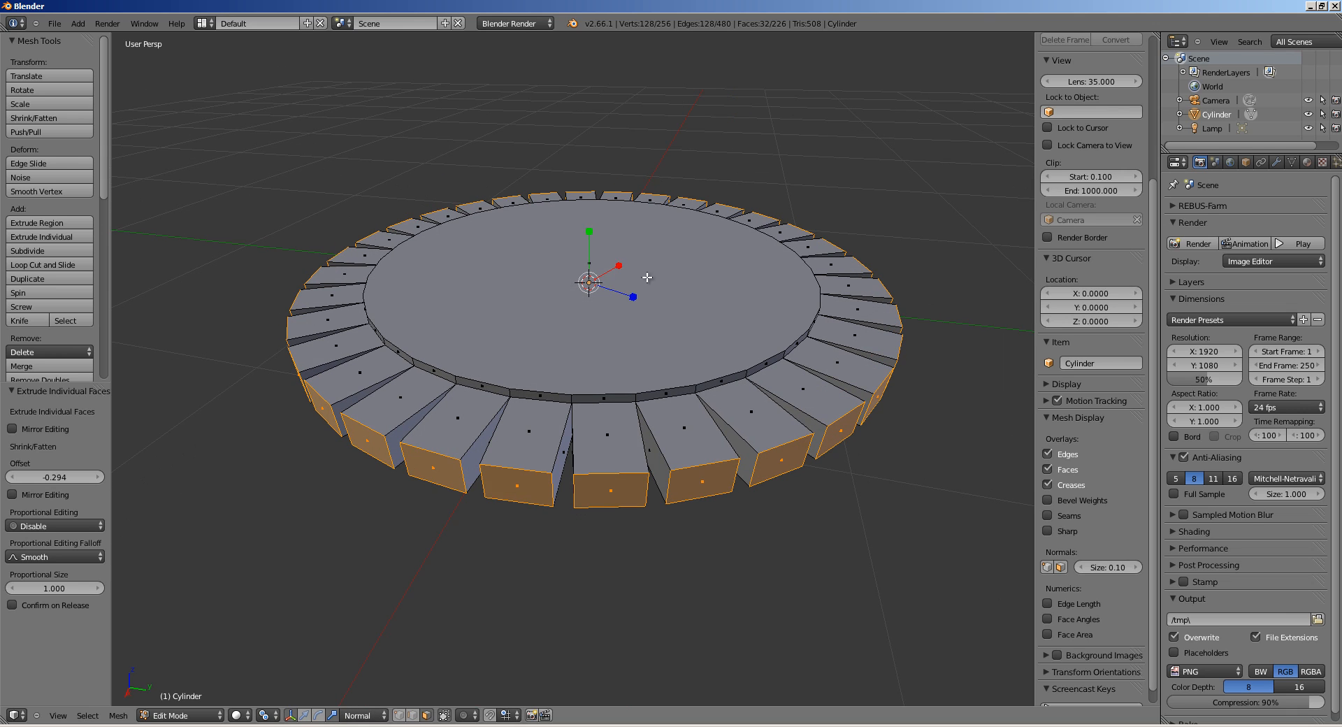
pyautogui.press('s')
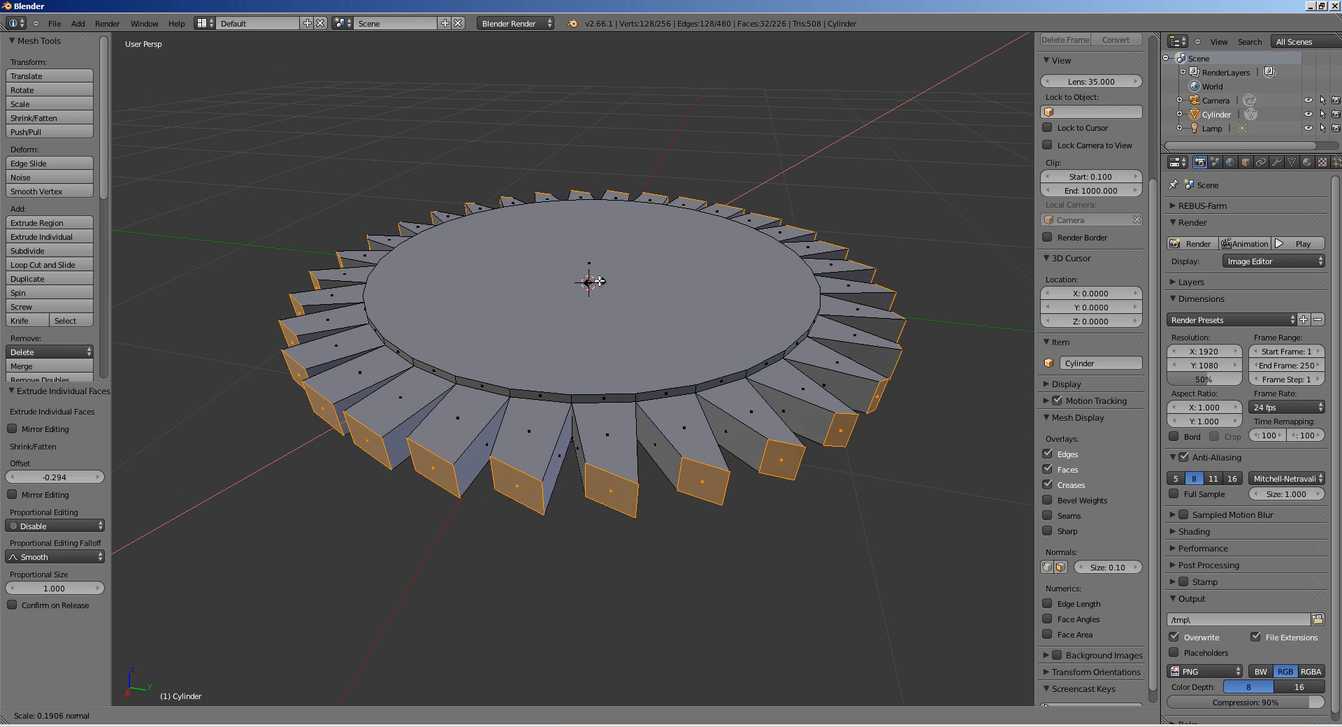
pyautogui.press('Escape')
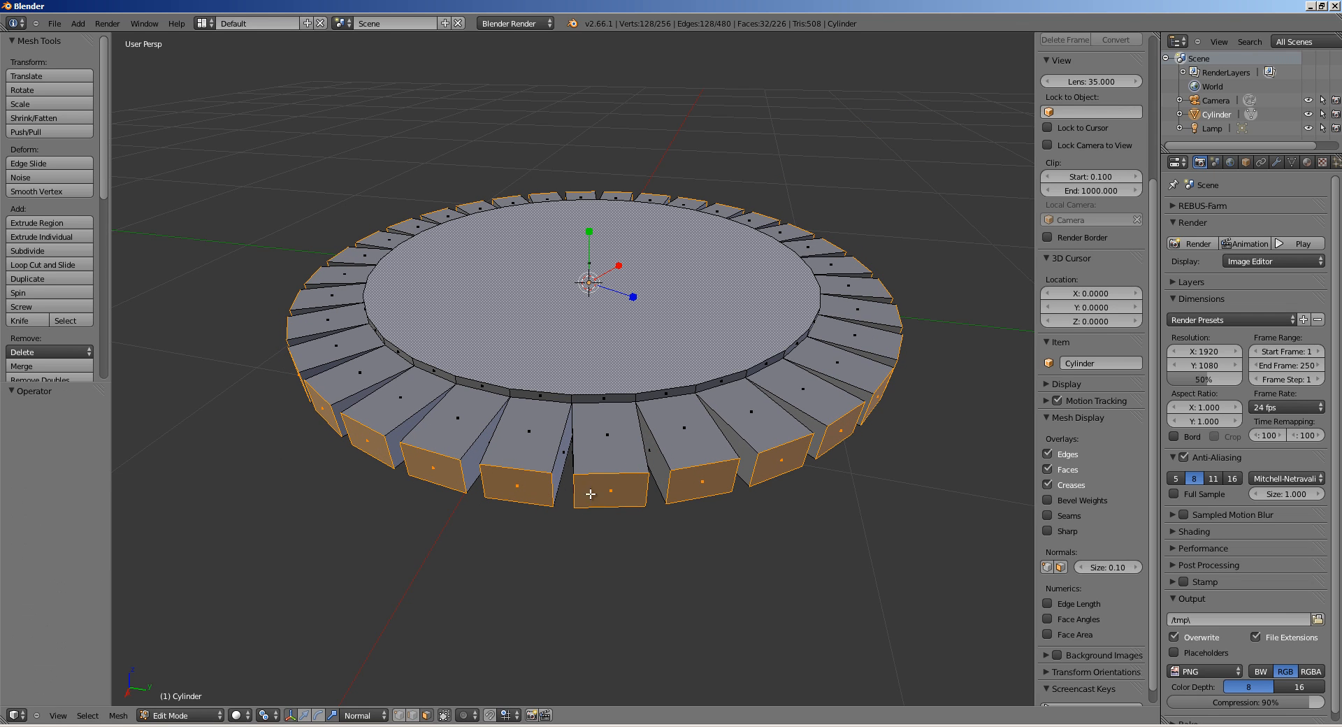
# - Return to the Blender 2.67 window, restore the selection of all outer tooth faces and set the pivot point to Individual Origins
pyautogui.hotkey('ctrl', 'Tab')
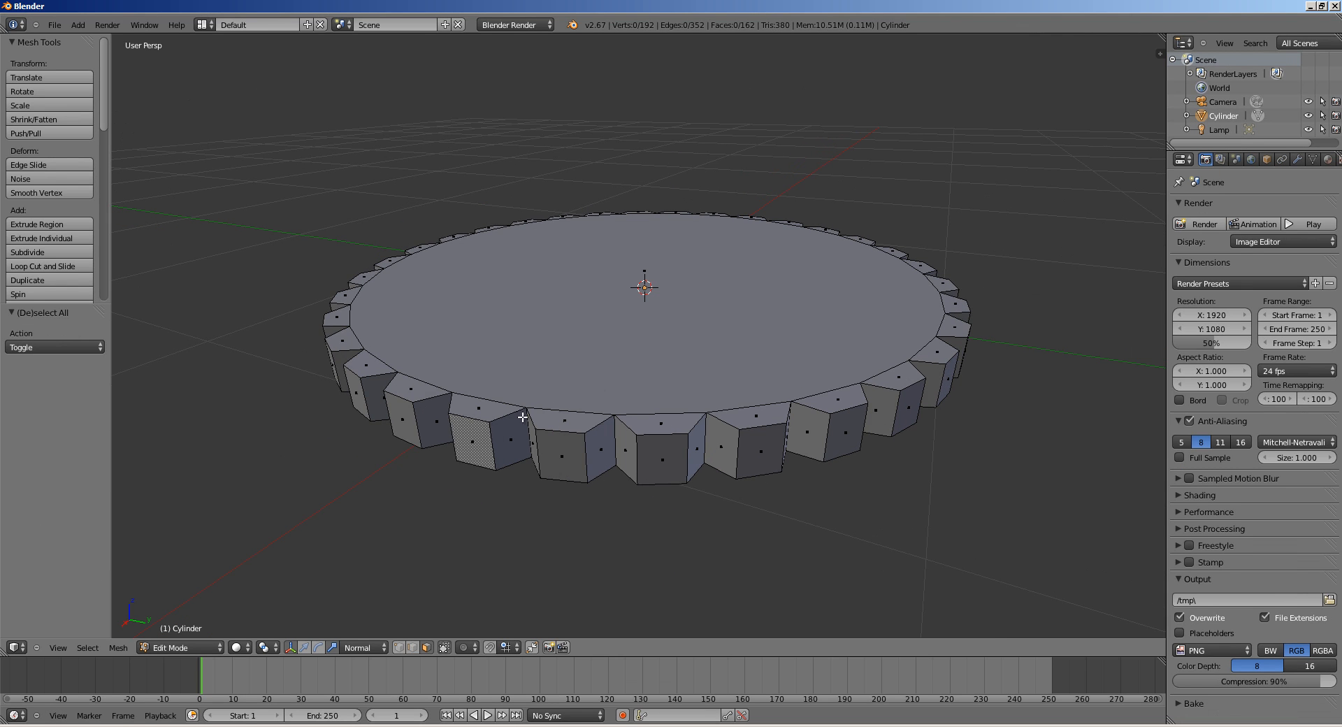
pyautogui.rightClick(501, 428)
pyautogui.hotkey('ctrl', 'z')
pyautogui.moveTo(494, 401); pyautogui.dragTo(516, 394, button='middle')
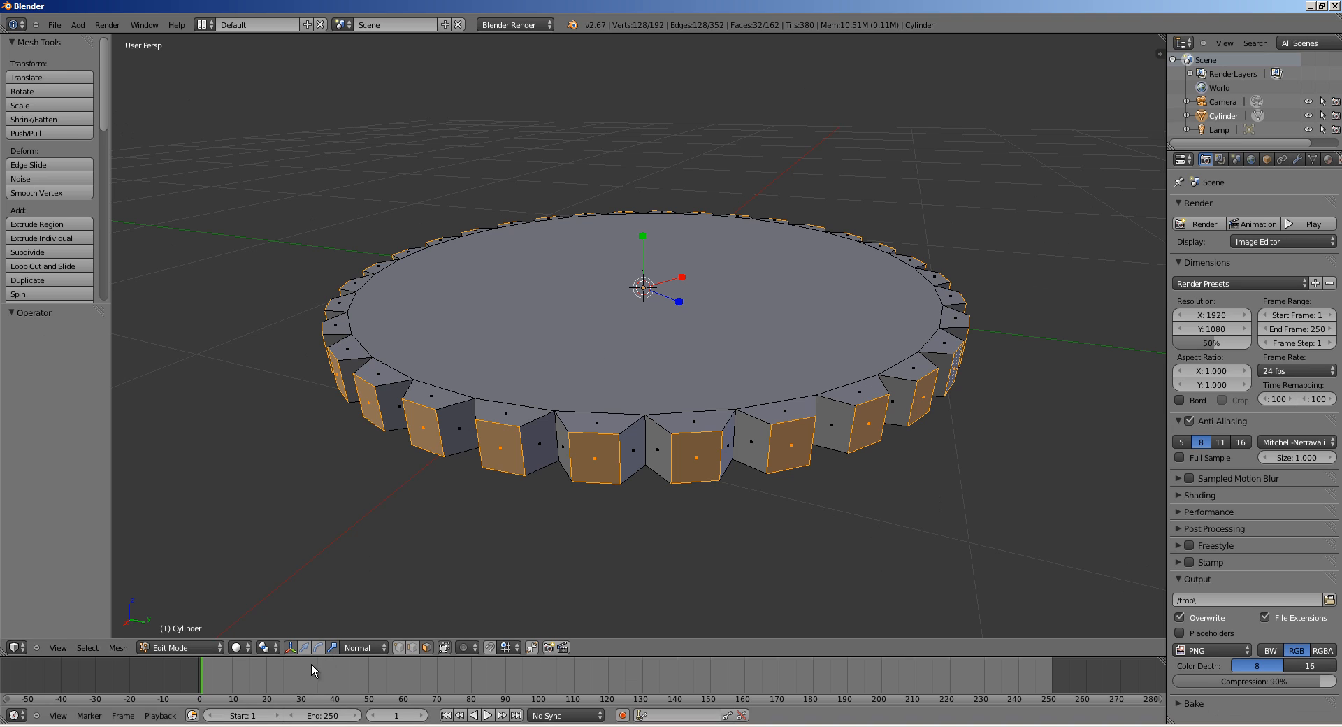
pyautogui.click(269, 650)
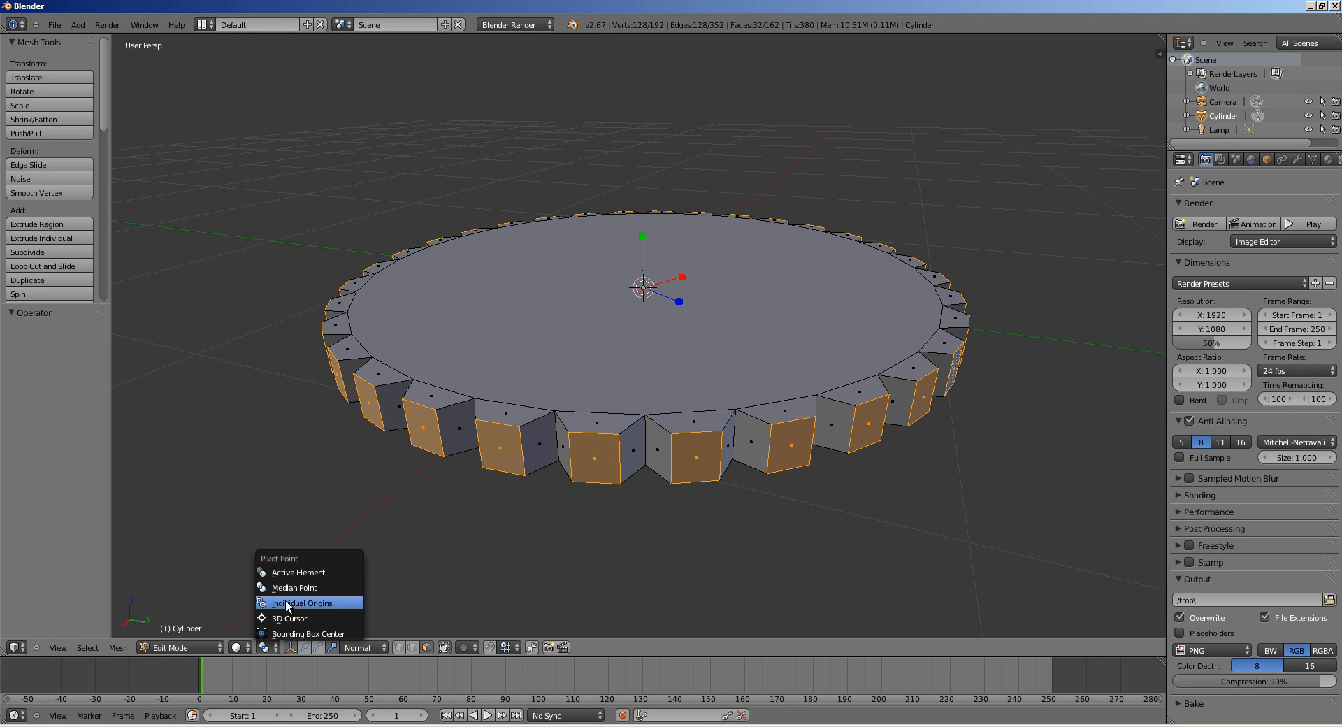
pyautogui.click(294, 609)
# - Narrow the selected tooth faces by scaling them to 0.230 along their individual Normal X axes
pyautogui.moveTo(664, 357); pyautogui.dragTo(729, 274, button='middle')
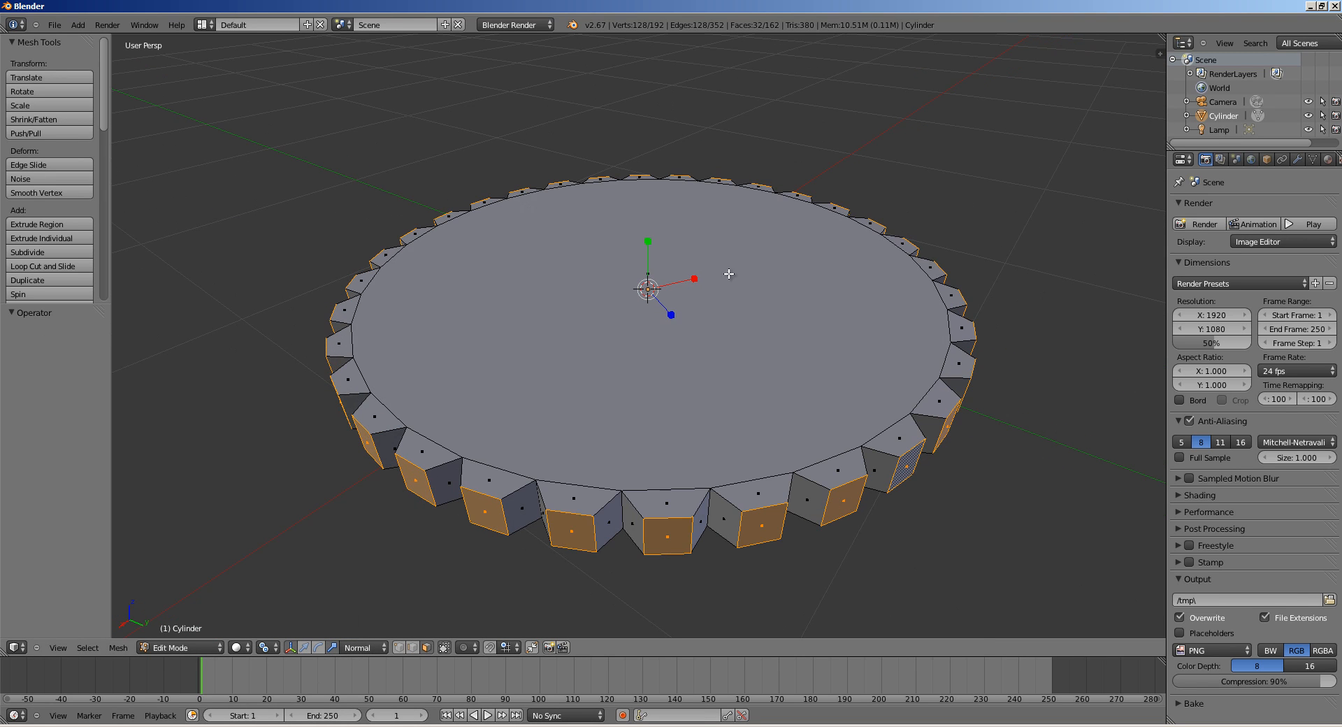
pyautogui.press('s')
pyautogui.press('x')
pyautogui.press('x')
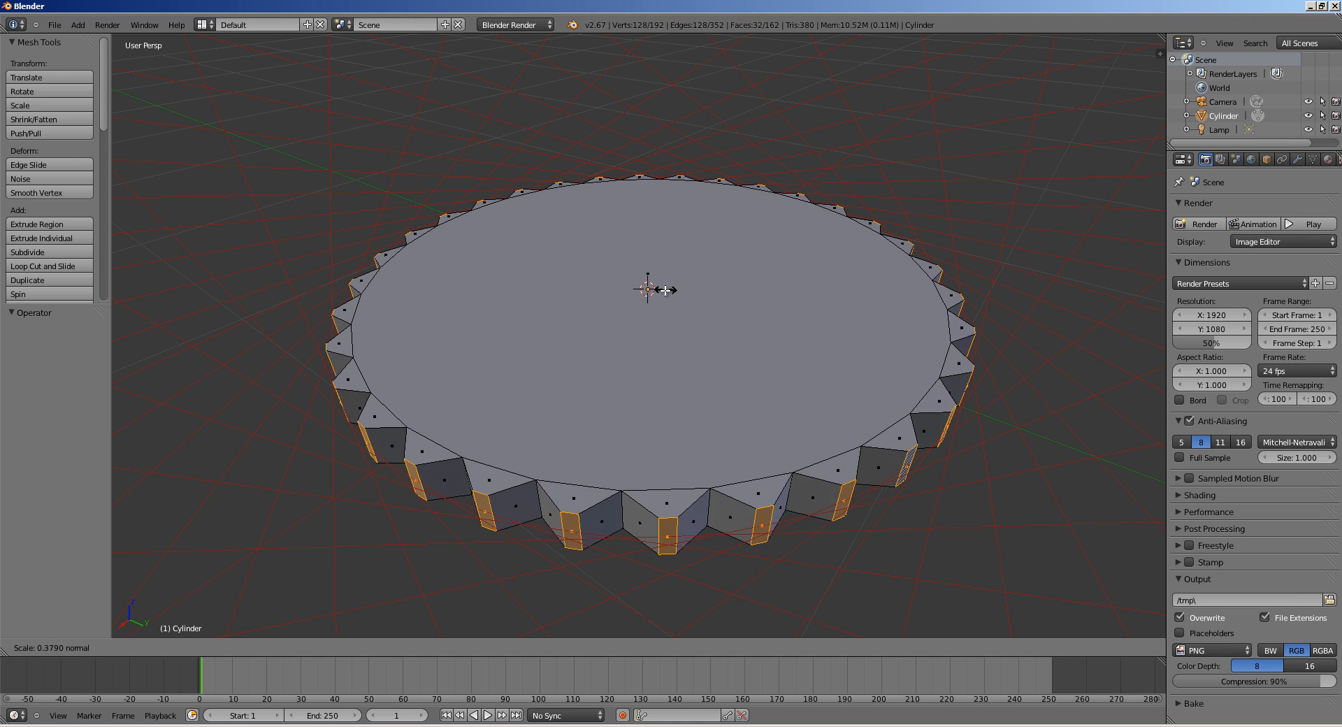
pyautogui.click(655, 286)
pyautogui.moveTo(399, 446); pyautogui.dragTo(528, 453, button='middle')
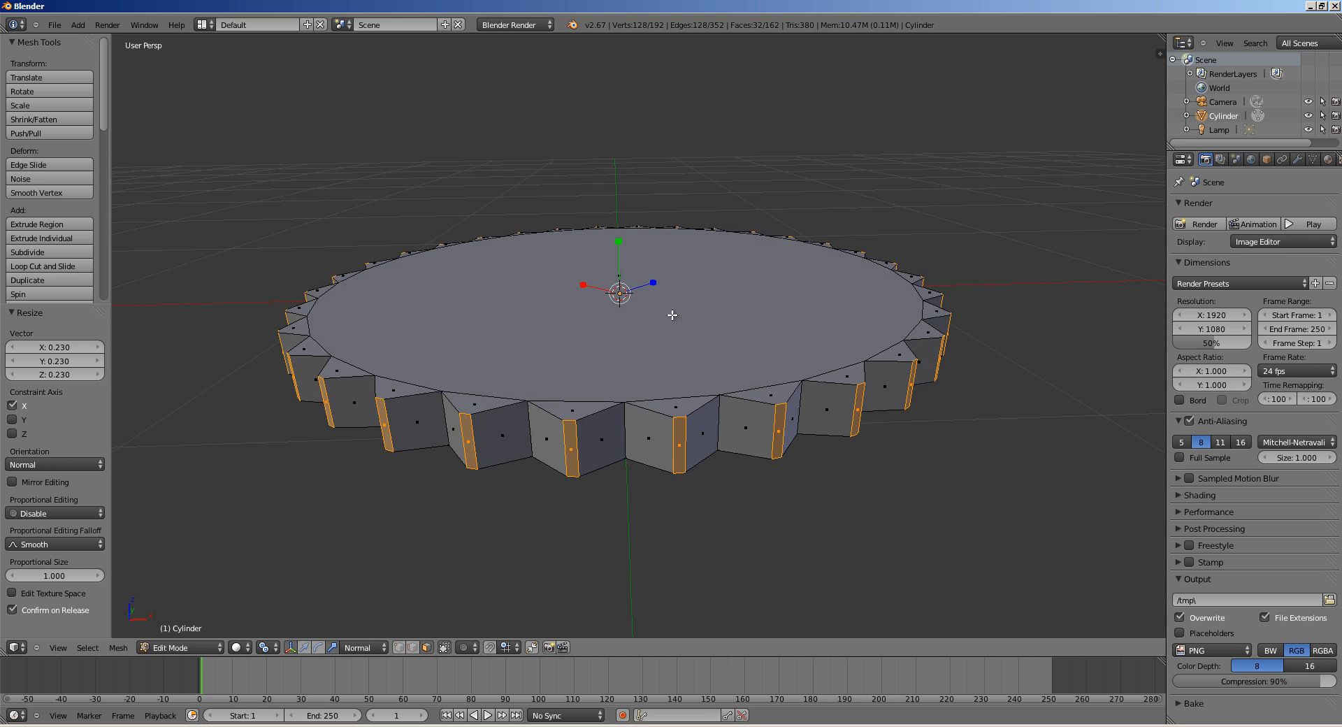
pyautogui.moveTo(670, 312); pyautogui.dragTo(672, 285, button='middle')
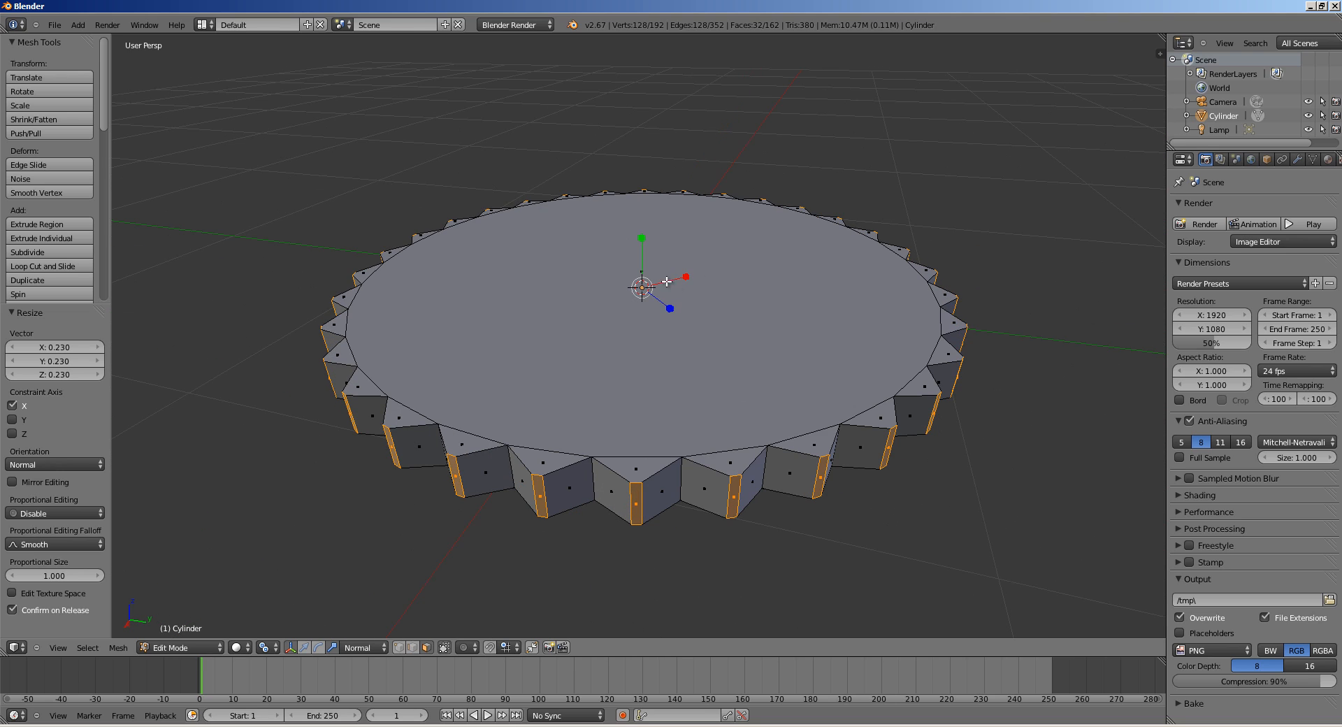
# - Taper the tooth faces by scaling them 0.243 along Normal Y, 0.793 along X and 0.783 along Y
pyautogui.moveTo(669, 307); pyautogui.dragTo(642, 270)
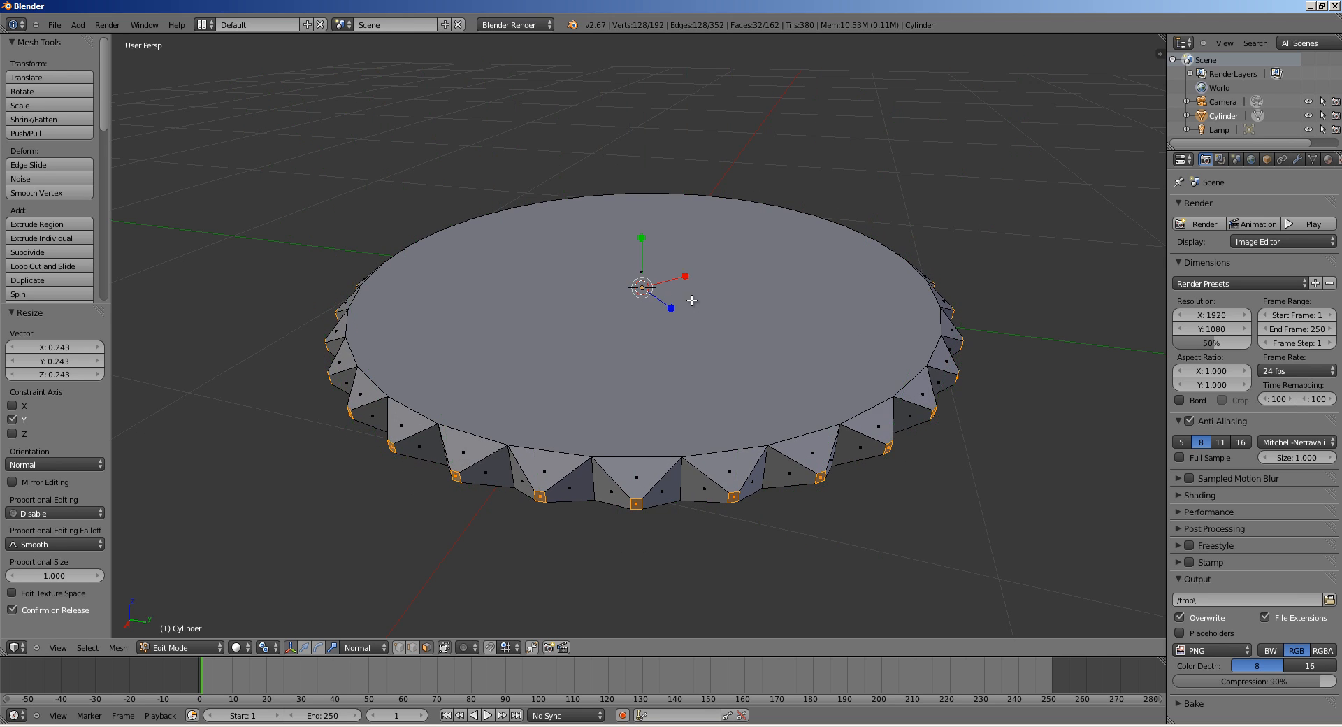
pyautogui.moveTo(690, 296); pyautogui.dragTo(663, 299, button='middle')
pyautogui.moveTo(701, 278); pyautogui.dragTo(690, 281)
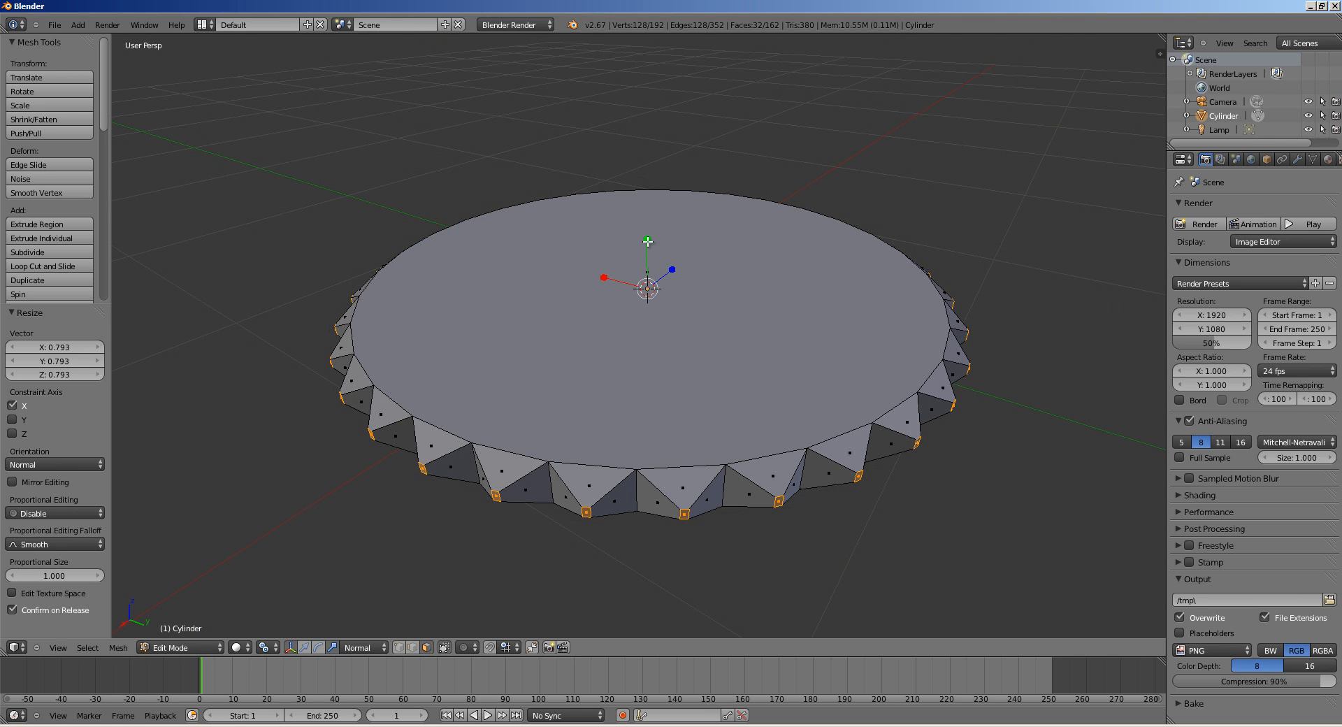
pyautogui.moveTo(648, 241); pyautogui.dragTo(647, 255)
# - Enlarge the tooth faces uniformly by a factor of 4.858 and adjust their size with further uniform scaling, including 0.714
pyautogui.scroll(-5, 645, 307)
pyautogui.moveTo(692, 318); pyautogui.dragTo(666, 306, button='middle')
pyautogui.scroll(5, 645, 318)
pyautogui.press('s')
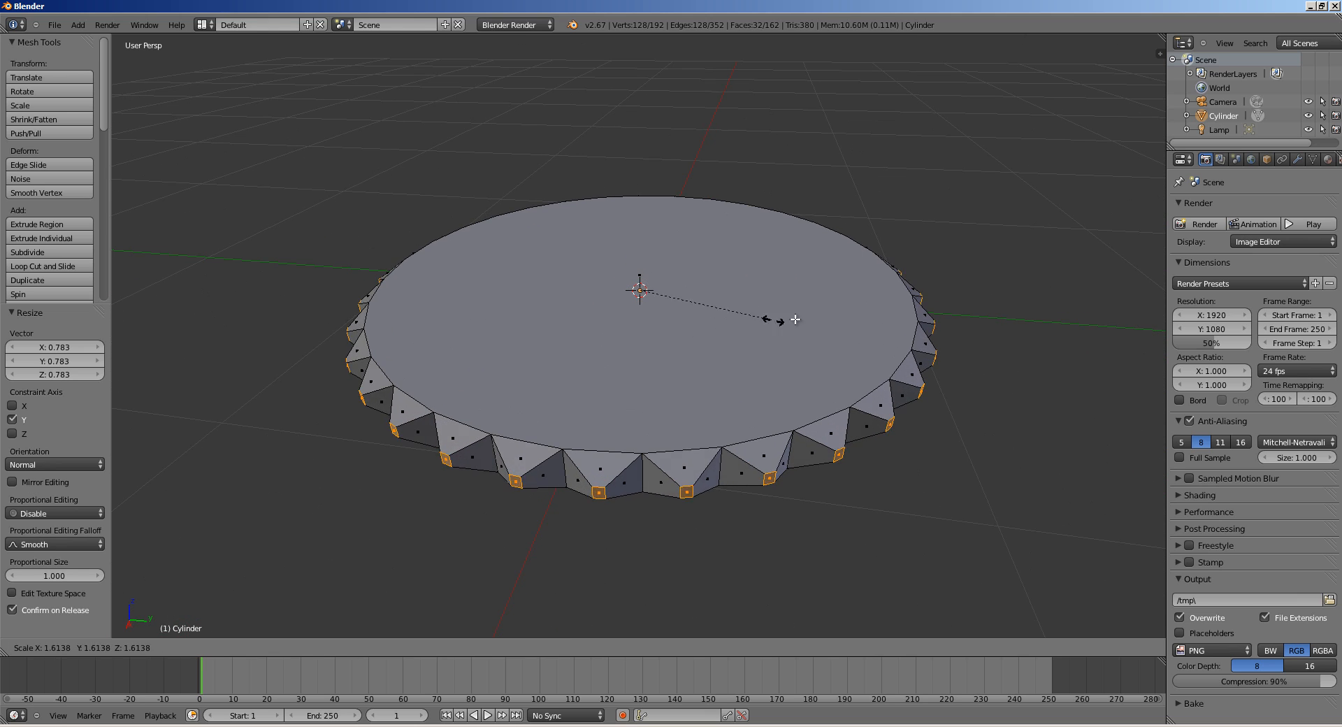
pyautogui.press('Escape')
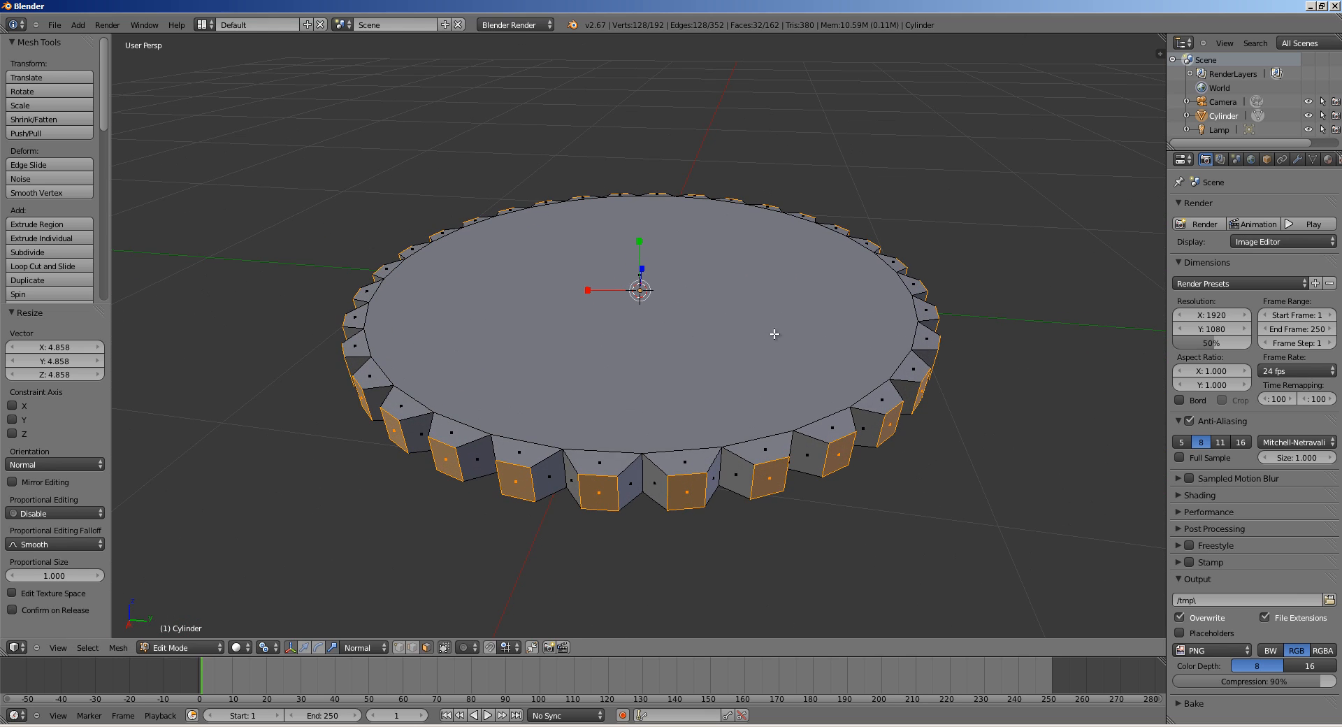
pyautogui.press('s')
pyautogui.click(797, 341)
pyautogui.press('s')
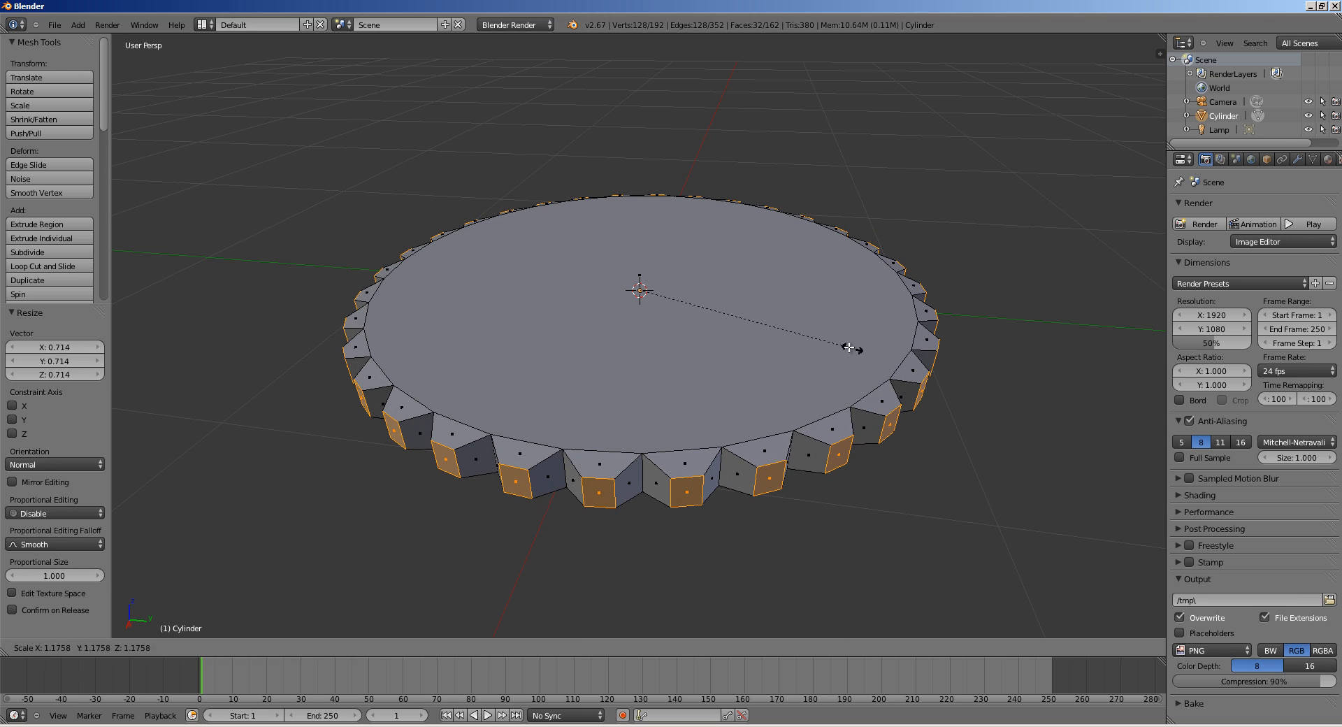
pyautogui.click(819, 350)
# - Scale the tooth faces to 0.358 along their Normal X axes, and scale them along Y
pyautogui.press('s')
pyautogui.press('x')
pyautogui.press('x')
pyautogui.click(700, 318)
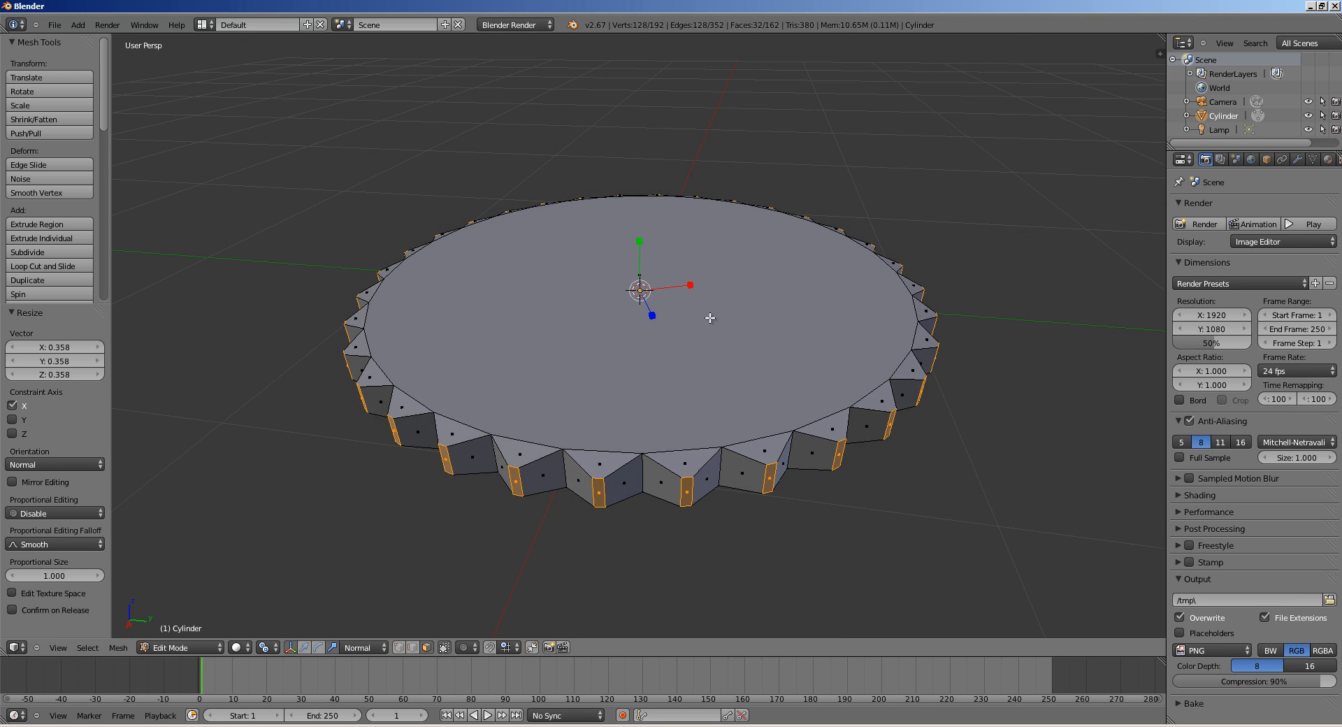
pyautogui.press('s')
pyautogui.press('Escape')
pyautogui.press('s')
pyautogui.press('y')
pyautogui.click(662, 308)
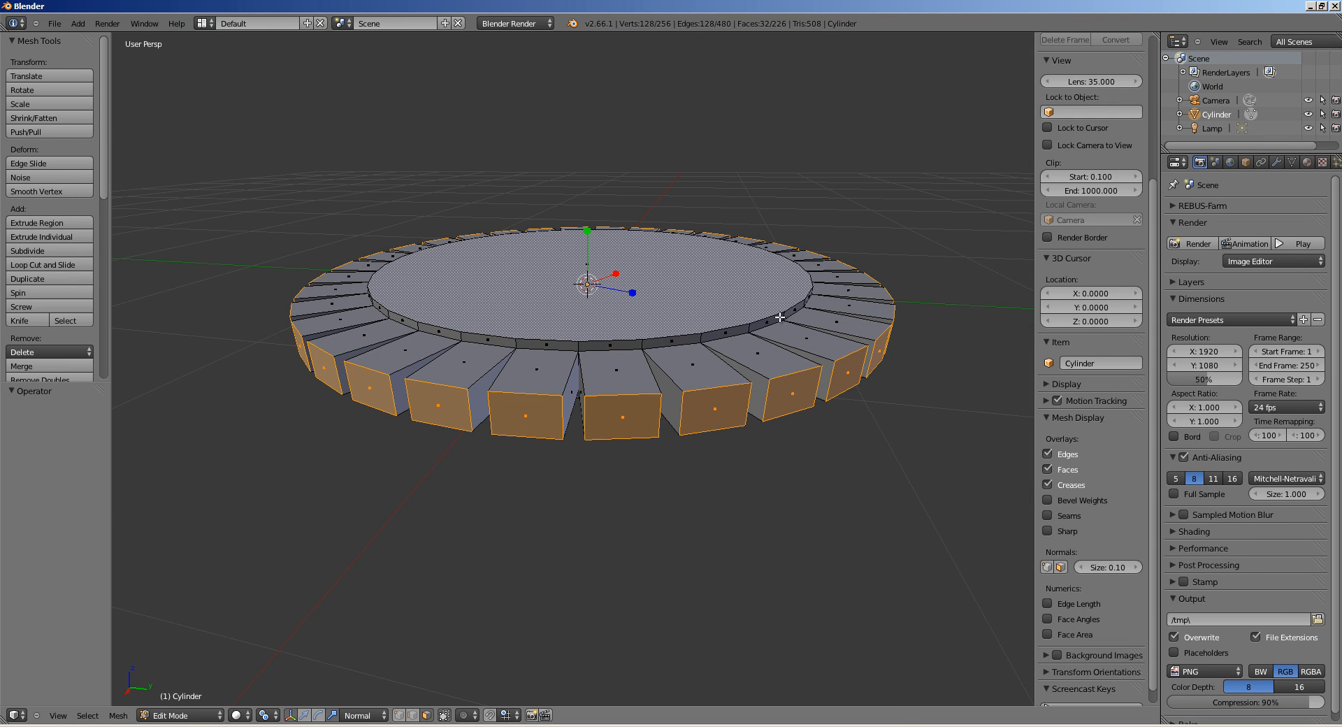
pyautogui.press('s')
pyautogui.press('x')
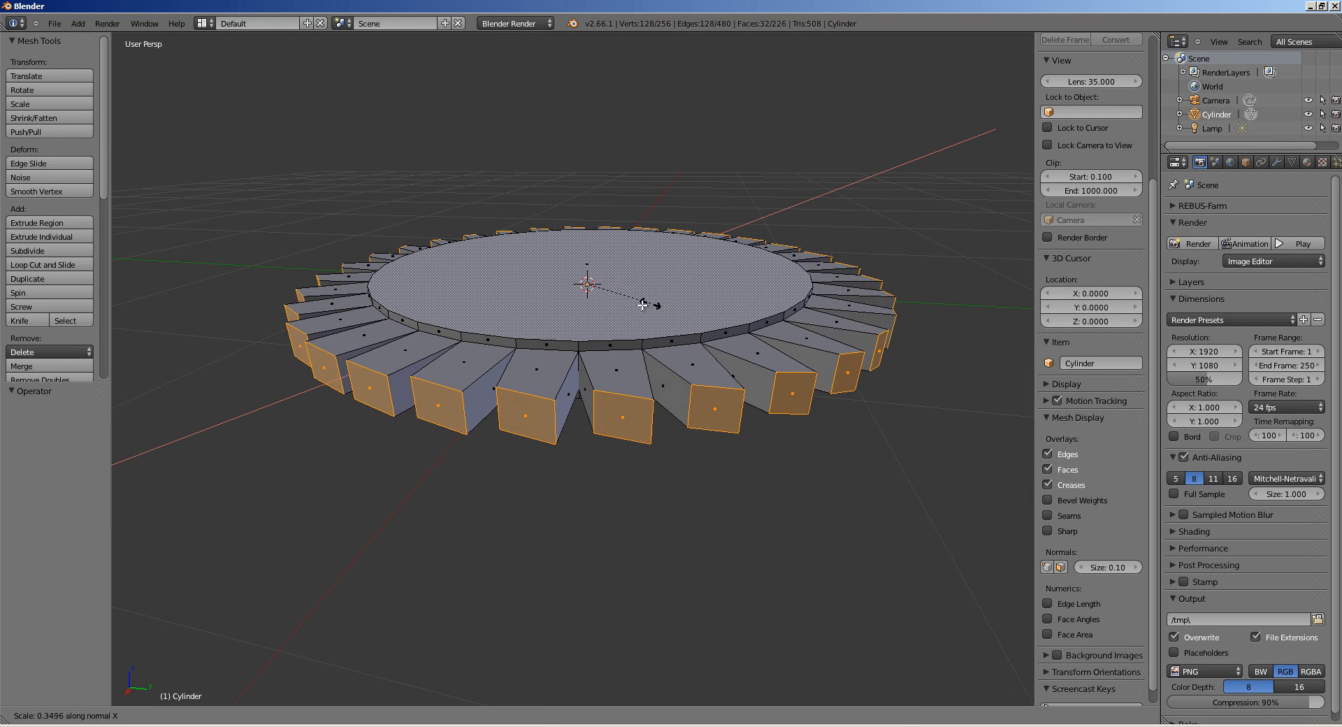
pyautogui.press('Escape')
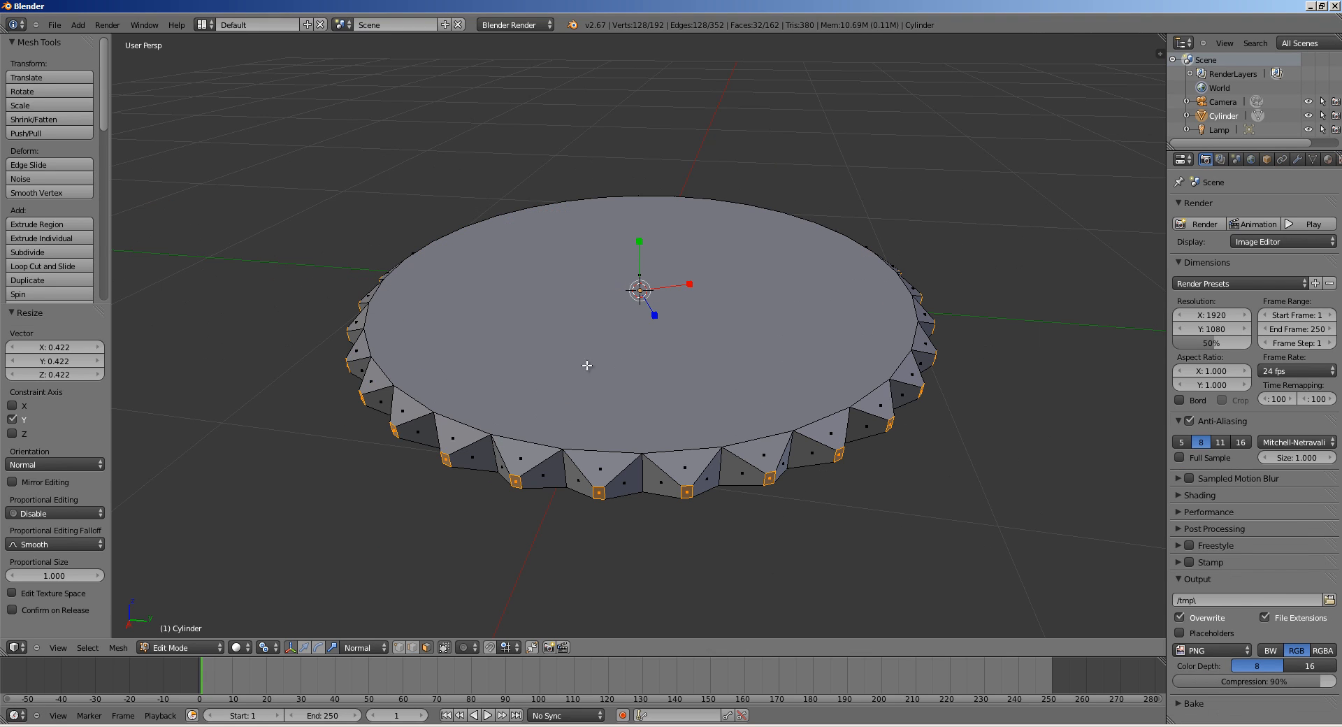
# - Switch to the Blender 2.67 window, hide the transform manipulator and select the gear's large top face
pyautogui.moveTo(768, 315); pyautogui.dragTo(671, 456, button='middle')
pyautogui.press('Tab')
pyautogui.scroll(-4, 722, 333)
pyautogui.moveTo(647, 380); pyautogui.dragTo(687, 342, button='middle')
pyautogui.hotkey('ctrl', 'space')
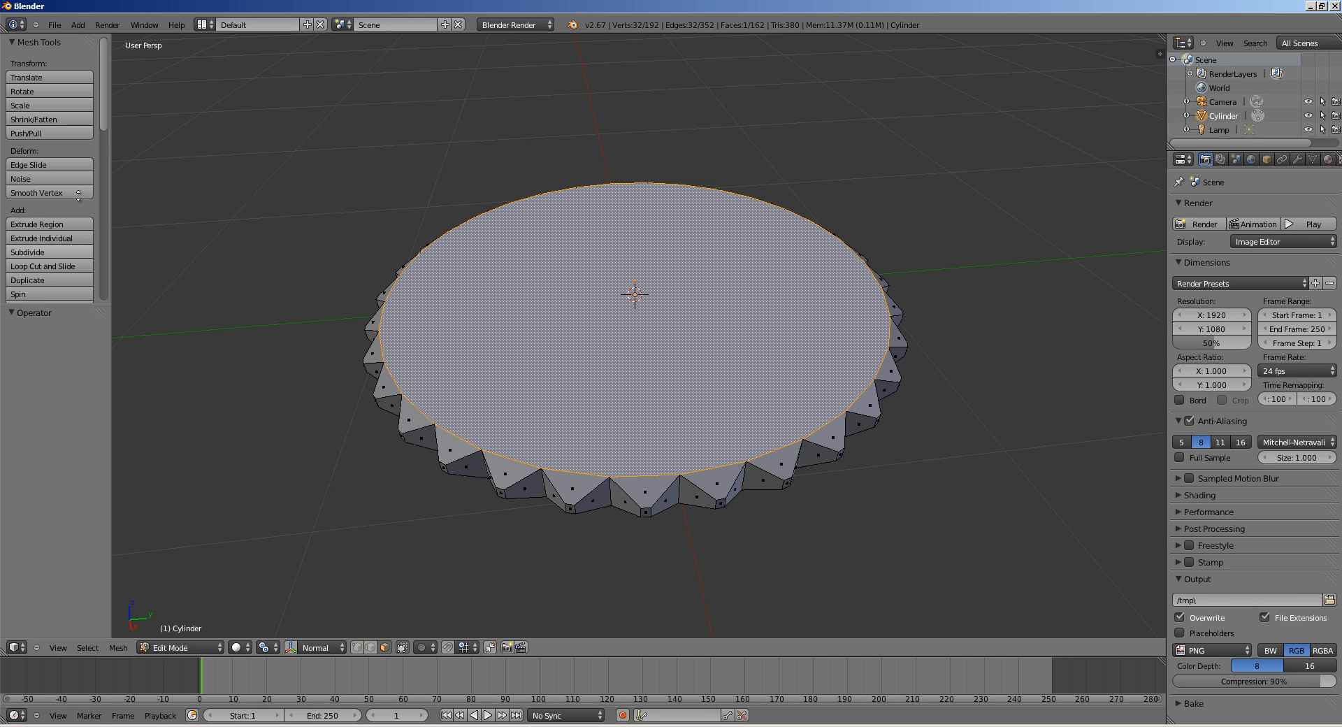
# - Look for the Poke Faces command among the mesh tools, the mesh specials and in the command search
pyautogui.scroll(-6, 32, 279)
pyautogui.scroll(-8, 63, 258)
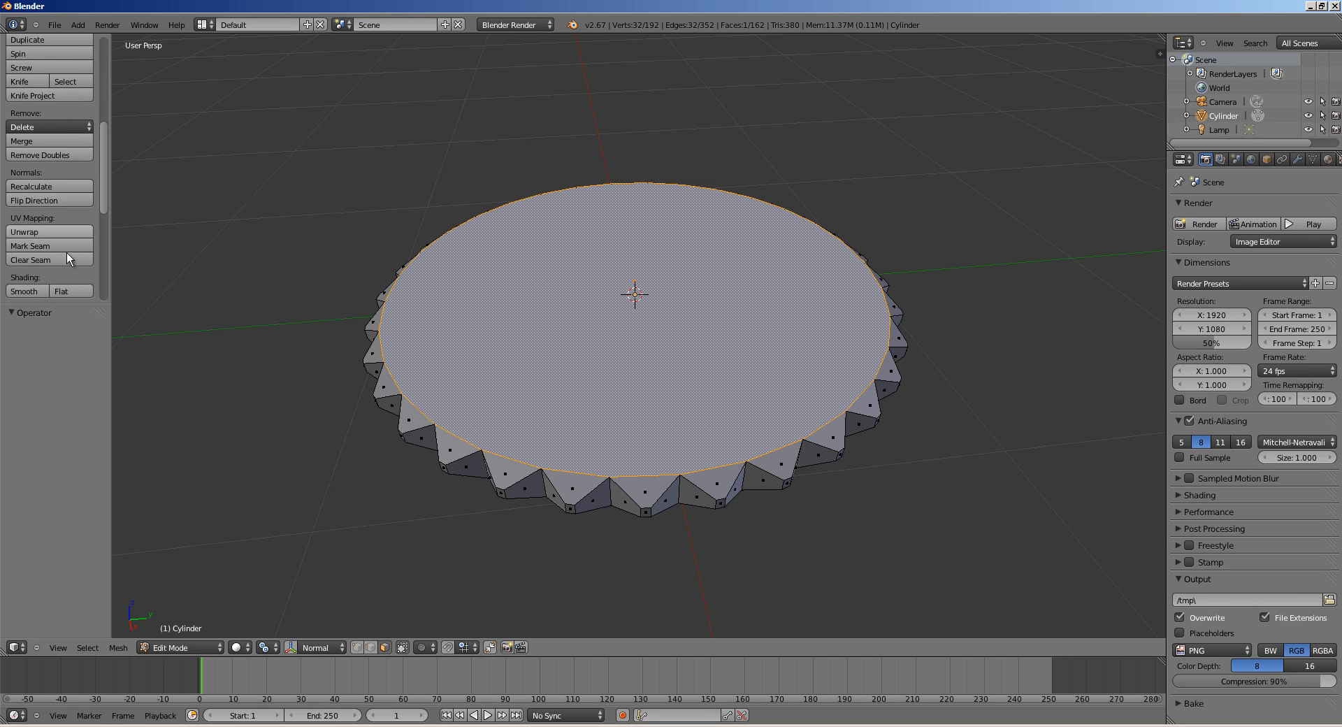
pyautogui.scroll(10, 62, 133)
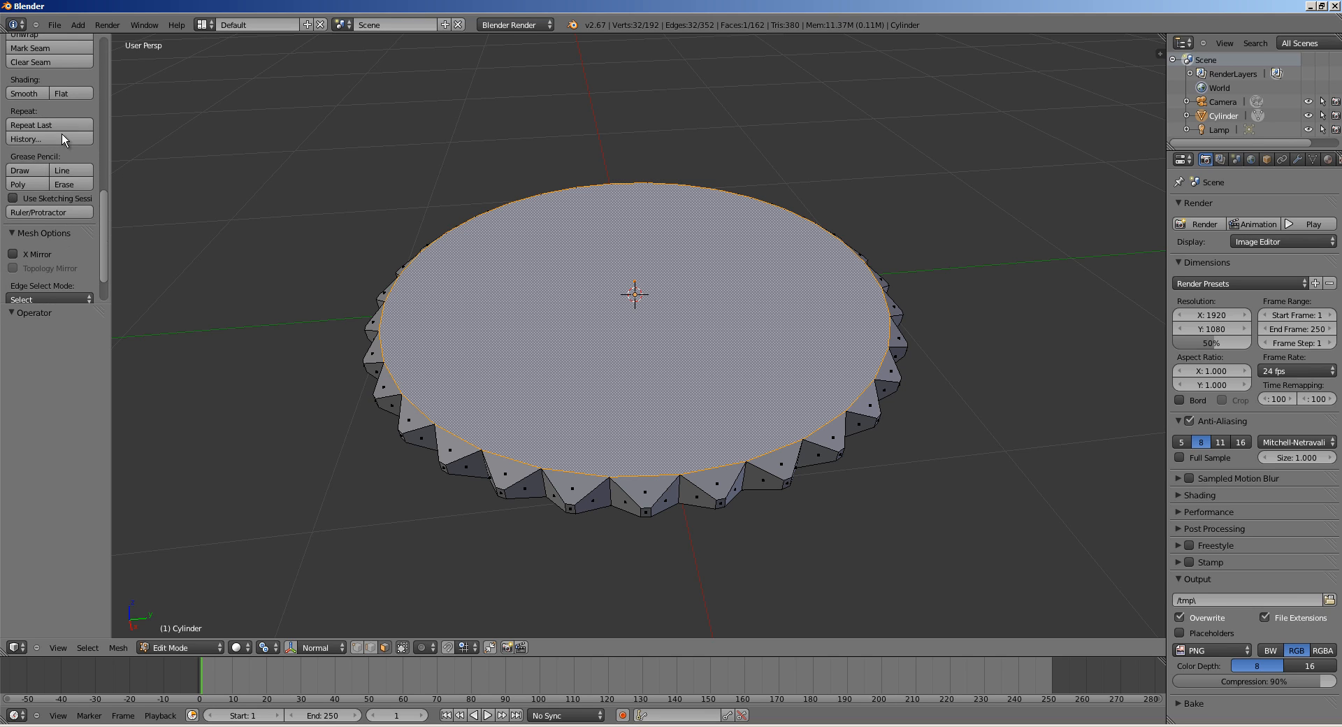
pyautogui.press('w')
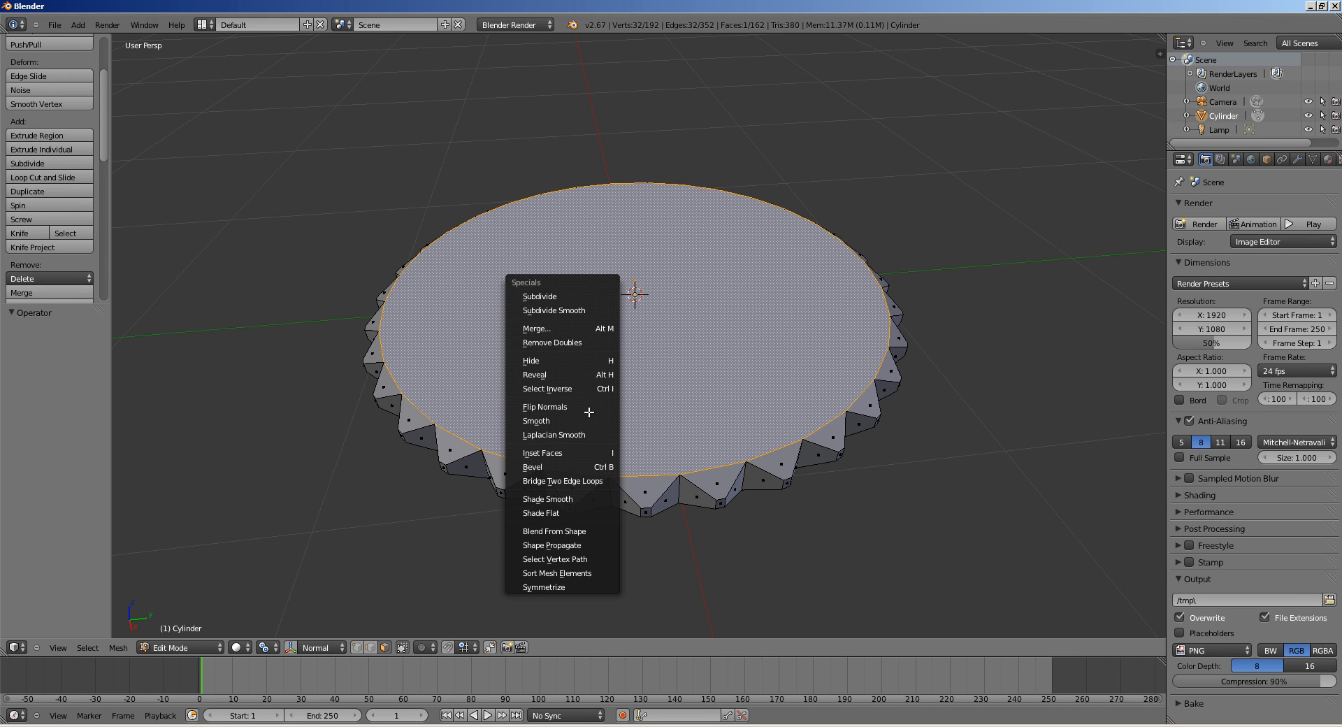
pyautogui.moveTo(496, 282); pyautogui.dragTo(542, 277, button='middle')
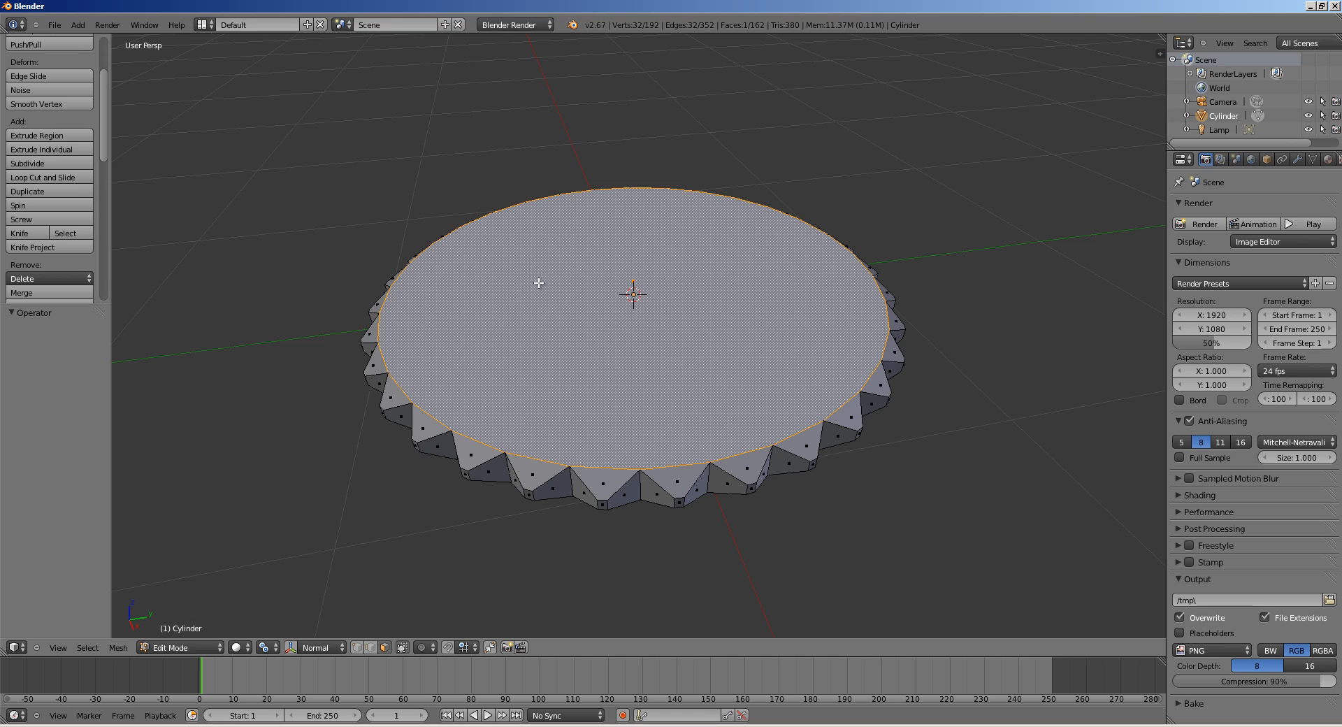
pyautogui.press('space')
pyautogui.write('poke')
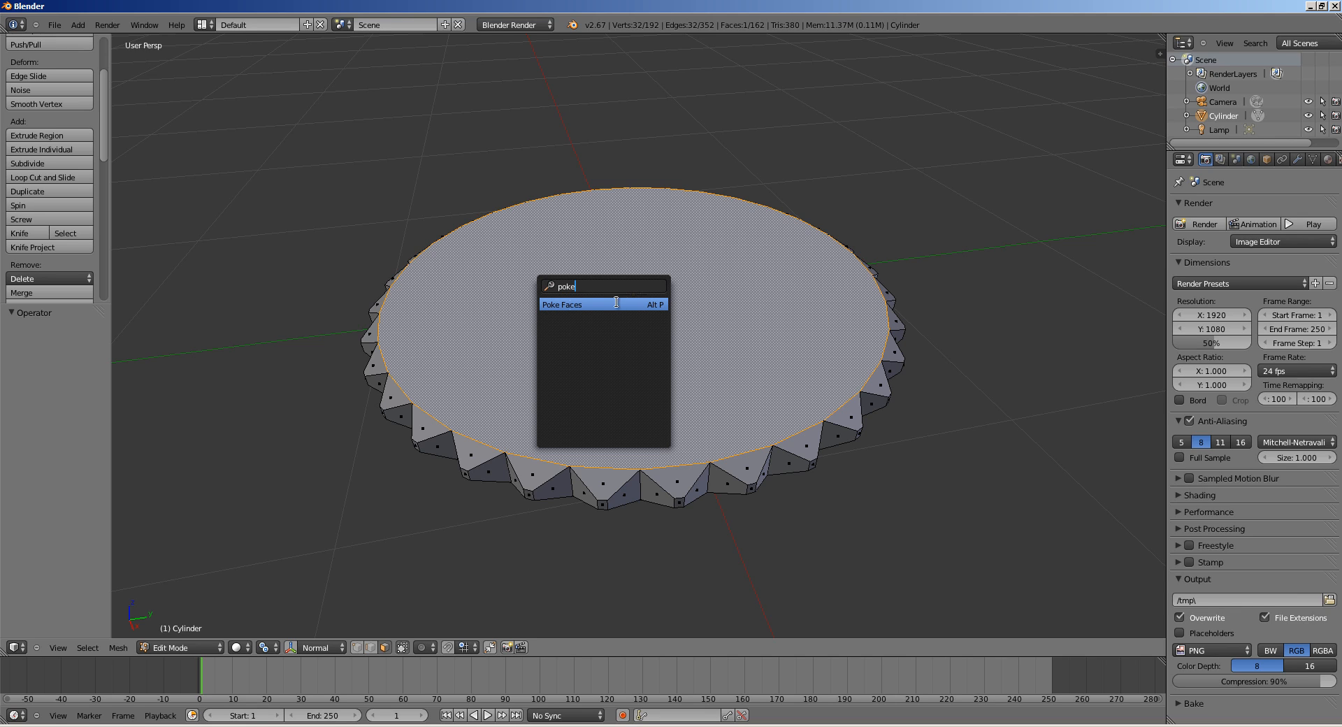
pyautogui.press('Escape')
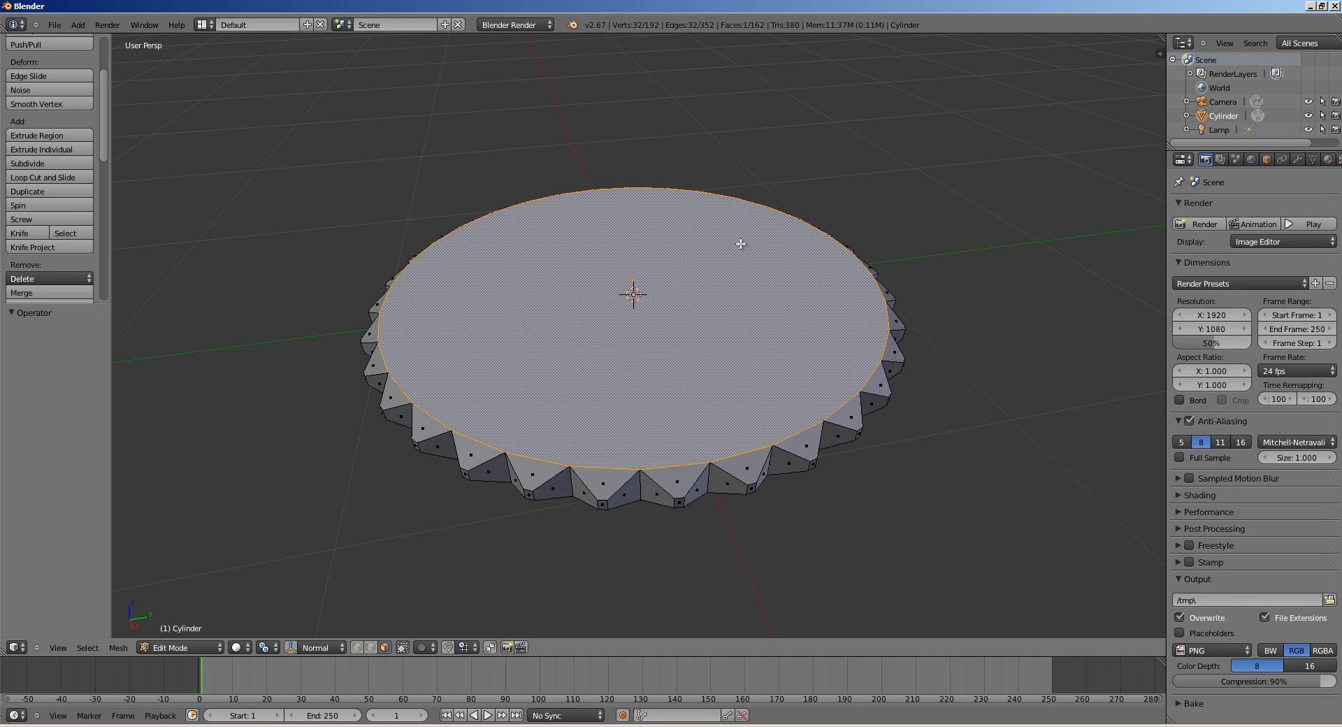
# - Try Poke Faces on the gear's top face, check the resulting triangle fan and undo it
pyautogui.hotkey('alt', 'p')
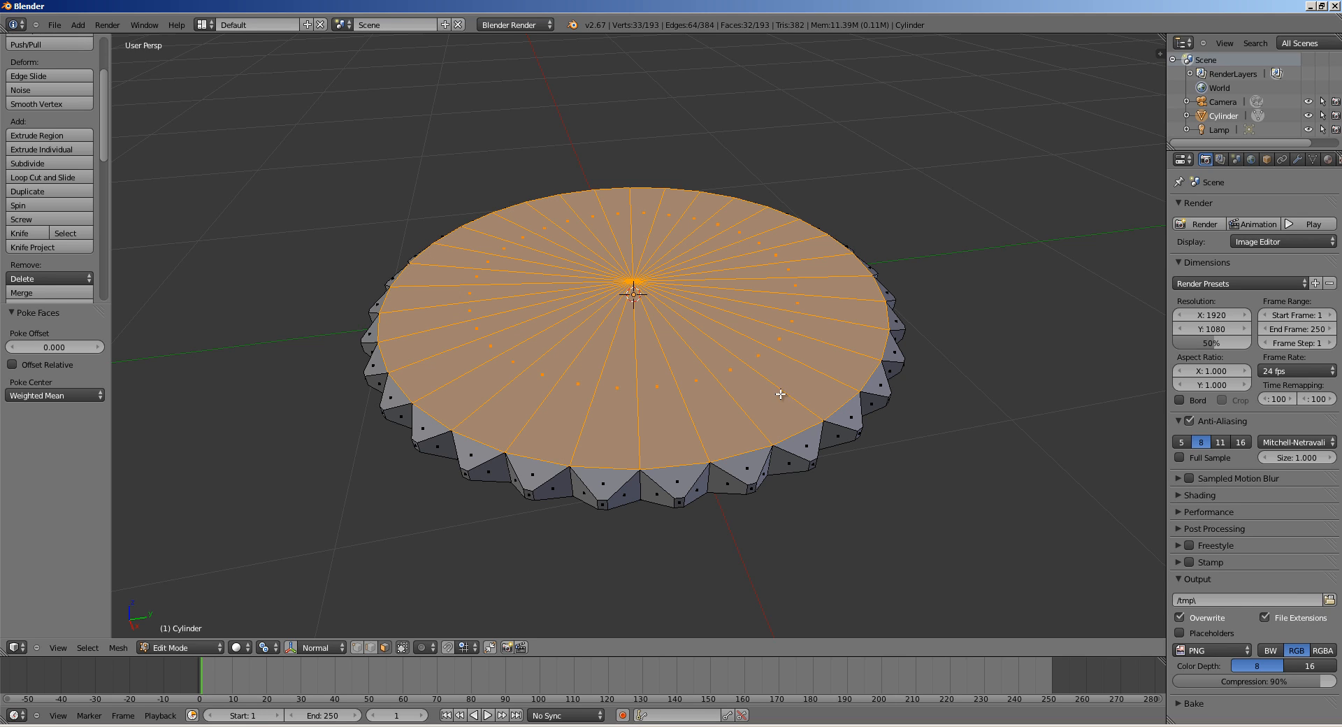
pyautogui.moveTo(781, 394); pyautogui.dragTo(629, 398, button='middle')
pyautogui.scroll(3, 755, 330)
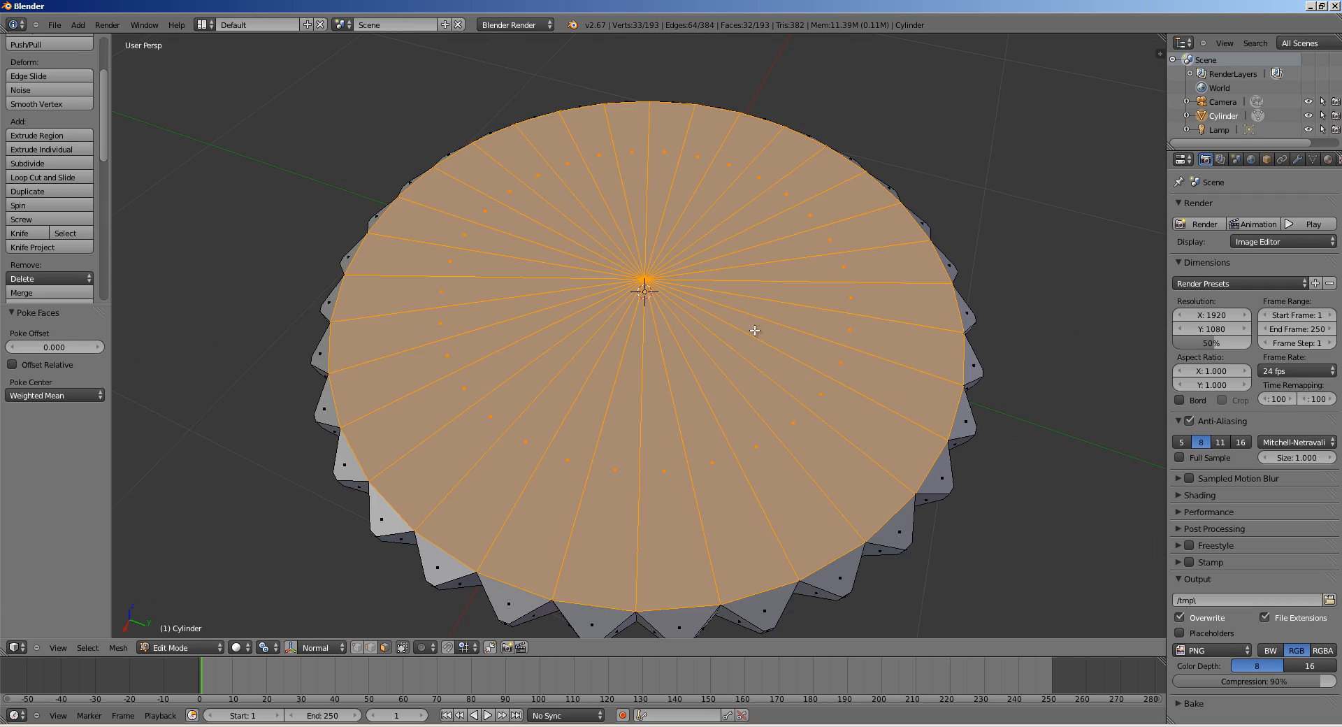
pyautogui.hotkey('ctrl', 'z')
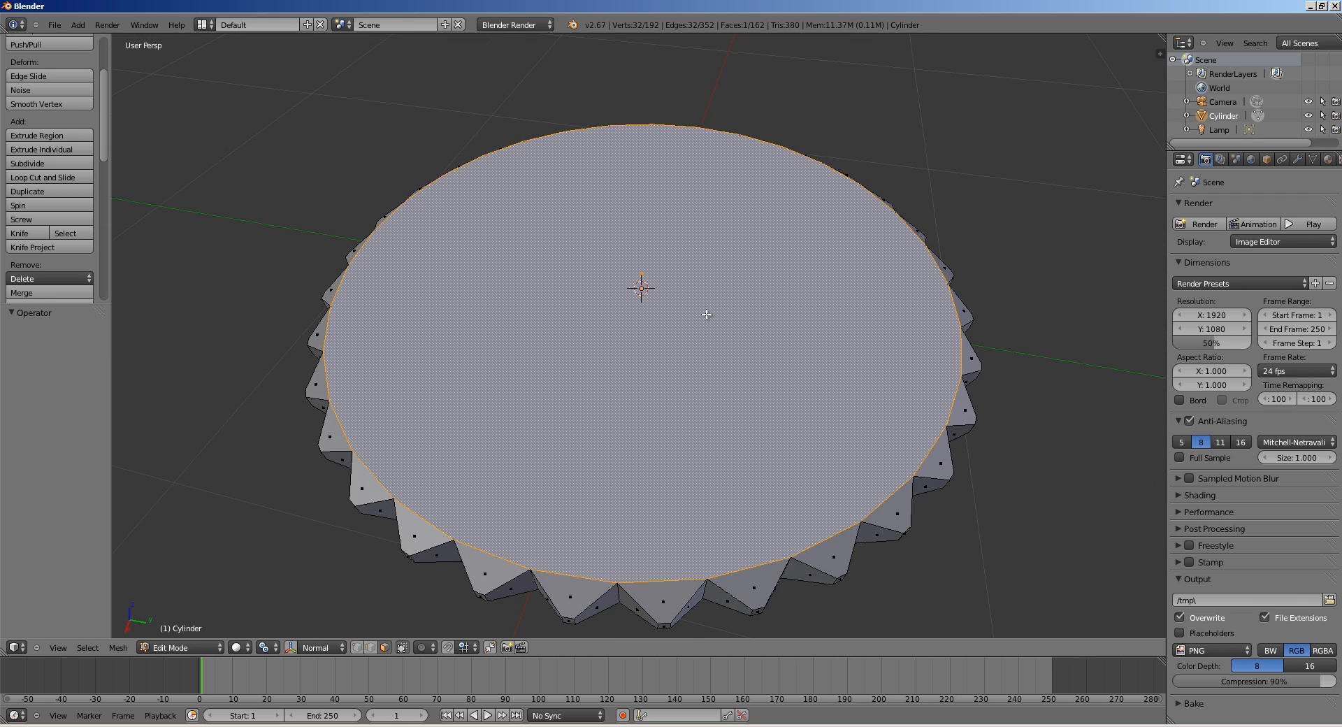
# - Extrude the top face in place, scale it to about 0.213 and collapse it to the centre with scale 0
pyautogui.press('e')
pyautogui.click(827, 302)
pyautogui.press('s')
pyautogui.click(713, 302)
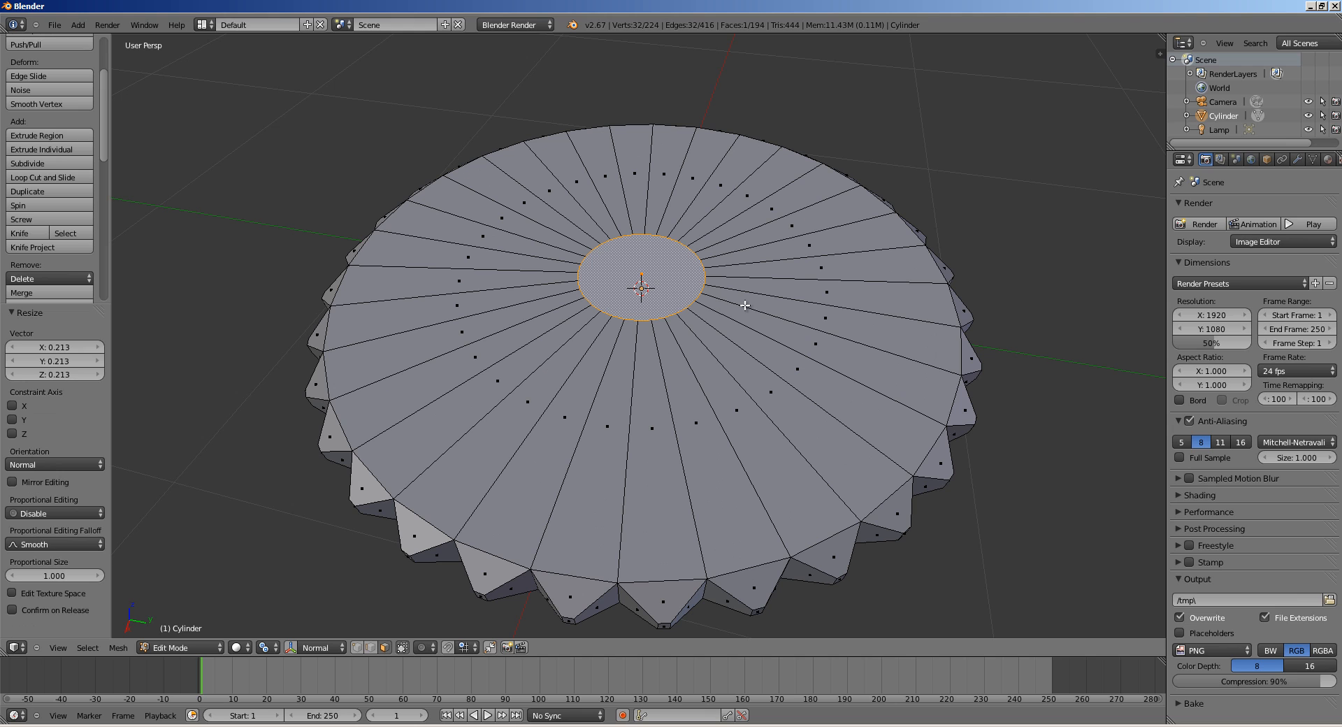
pyautogui.press('s')
pyautogui.press('0')
pyautogui.press('Return')
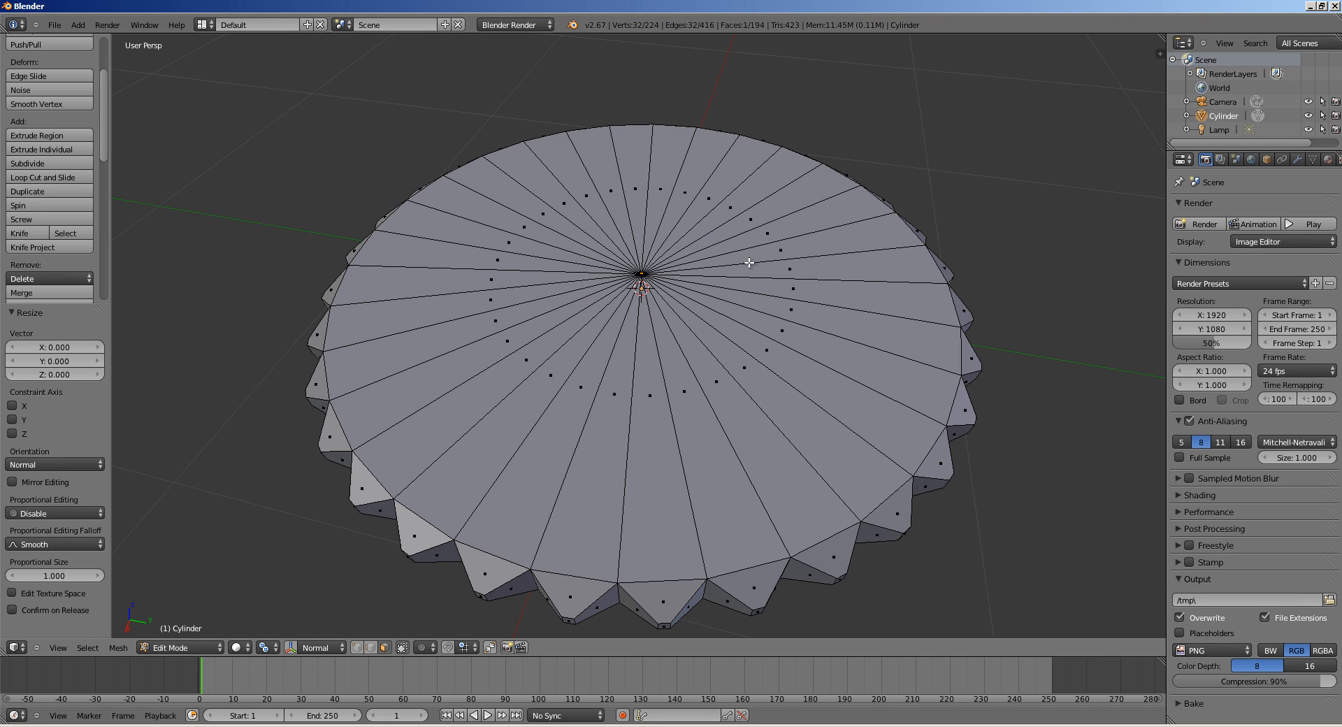
# - Undo both scalings of the extruded top face
pyautogui.scroll(-4, 748, 262)
pyautogui.hotkey('ctrl', 'z')
pyautogui.hotkey('ctrl', 'z')
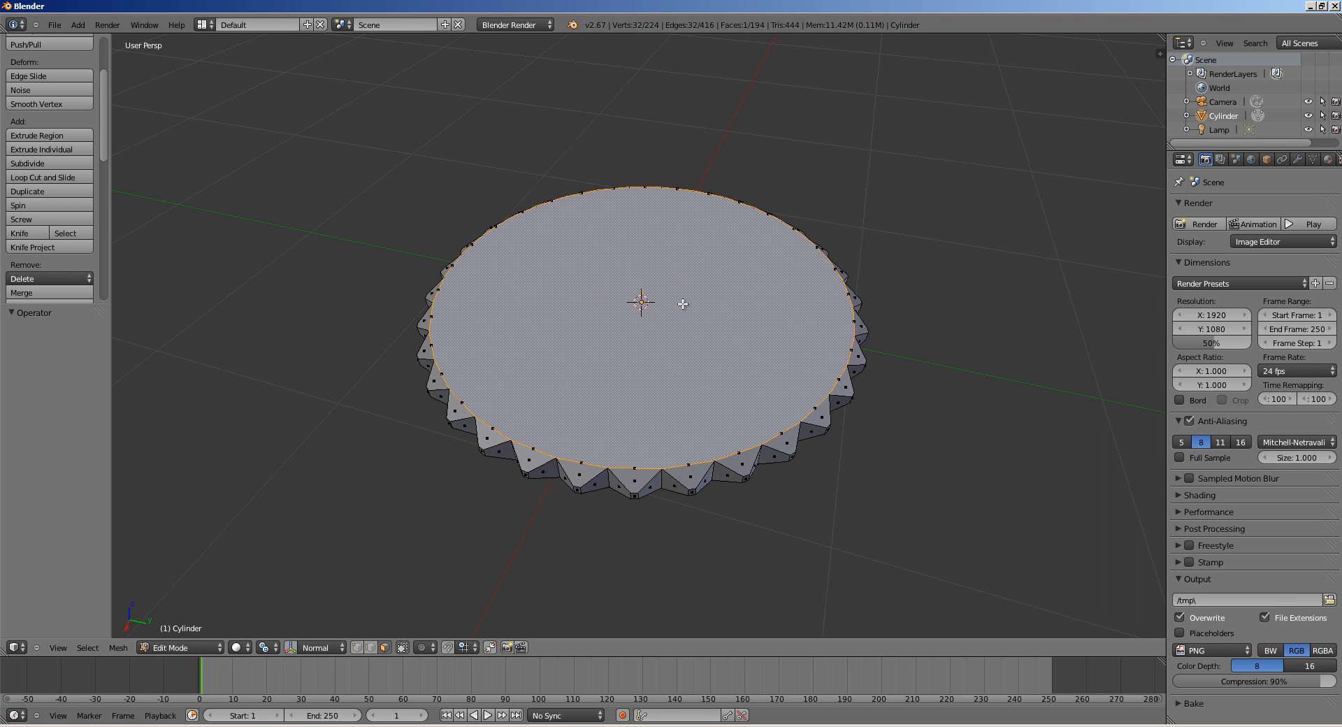
# - Poke the top face and raise its new centre vertex along global Z to form a cone, returning to Object Mode
pyautogui.moveTo(669, 309); pyautogui.dragTo(664, 306, button='middle')
pyautogui.hotkey('alt', 'p')
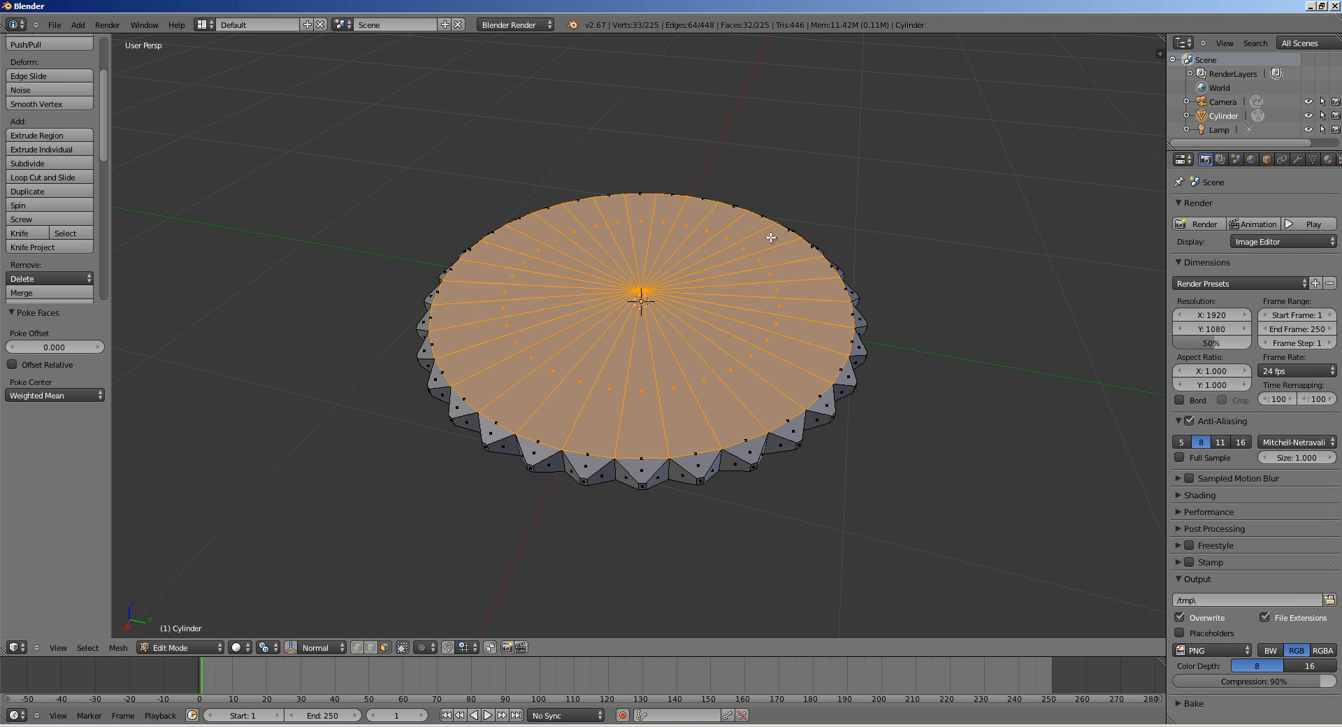
pyautogui.hotkey('ctrl', 'Tab')
pyautogui.click(764, 210)
pyautogui.rightClick(644, 272)
pyautogui.press('g')
pyautogui.press('z')
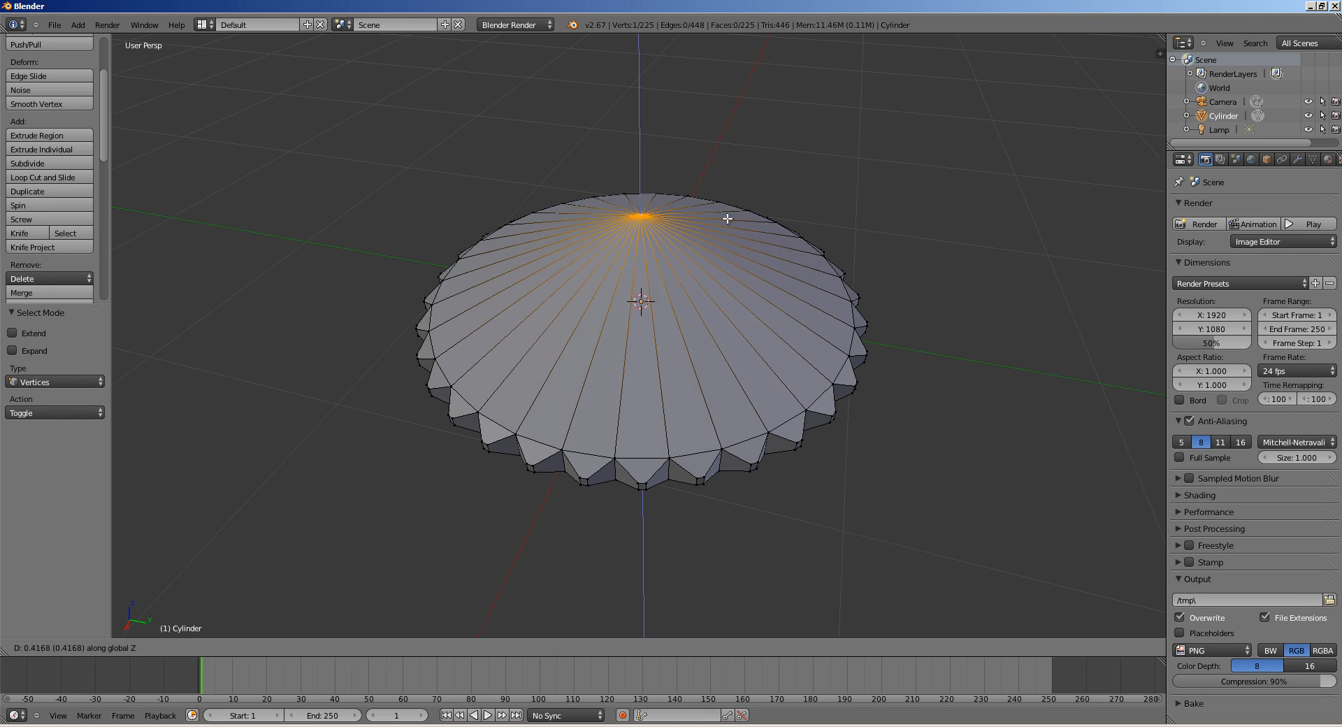
pyautogui.click(758, 159)
pyautogui.press('Tab')
pyautogui.scroll(-5, 610, 326)
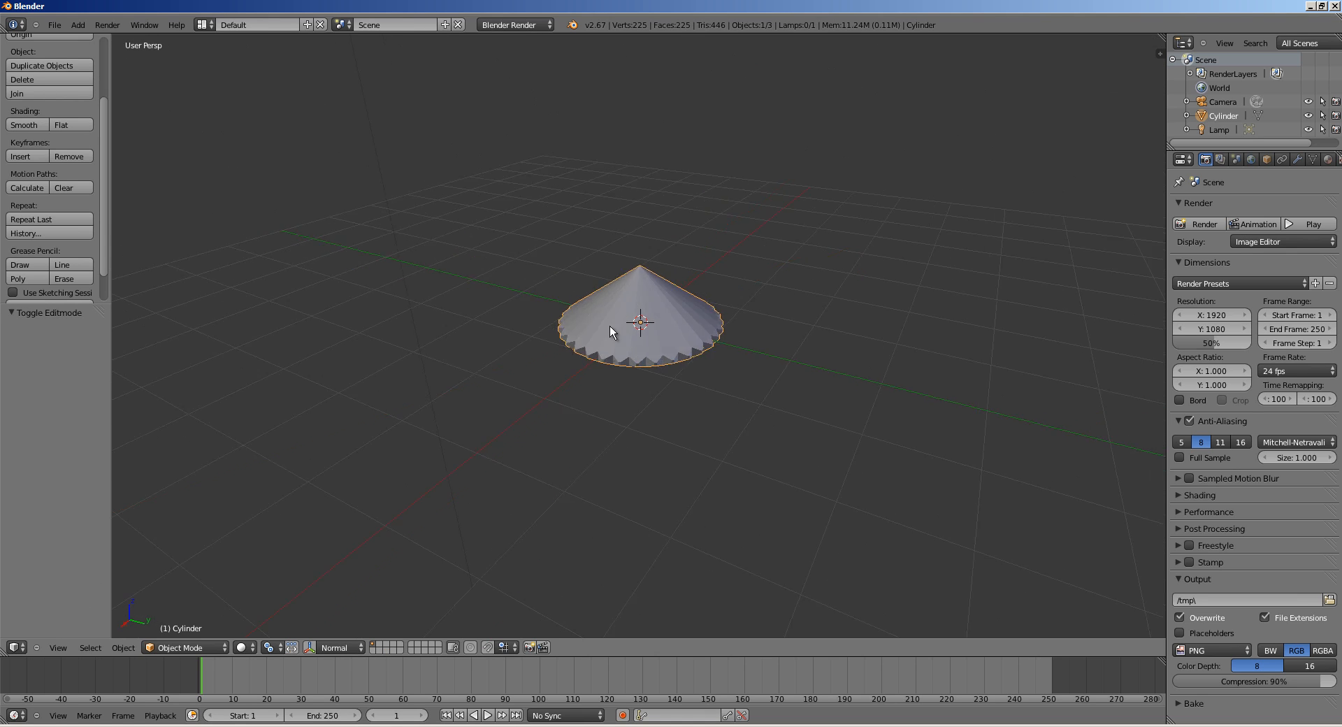
# - Grow the selection outward from the cone's peak and join the selected faces into a single face
pyautogui.moveTo(610, 326); pyautogui.dragTo(615, 367, button='middle')
pyautogui.scroll(6, 769, 234)
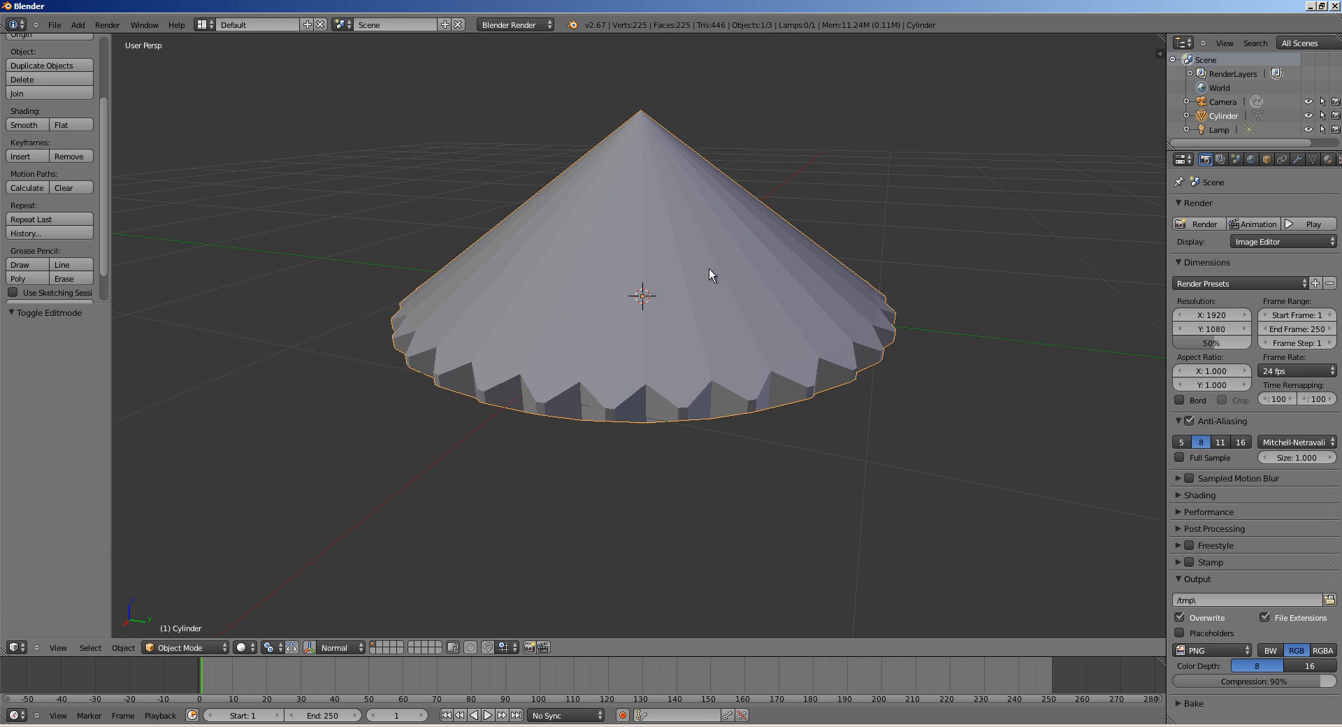
pyautogui.moveTo(709, 269); pyautogui.dragTo(638, 320, button='middle')
pyautogui.press('Tab')
pyautogui.scroll(-3, 681, 296)
pyautogui.press('ctrl+KP_Add')
pyautogui.hotkey('ctrl', 'Tab')
pyautogui.press('3')
pyautogui.press('f')
pyautogui.press('Tab')
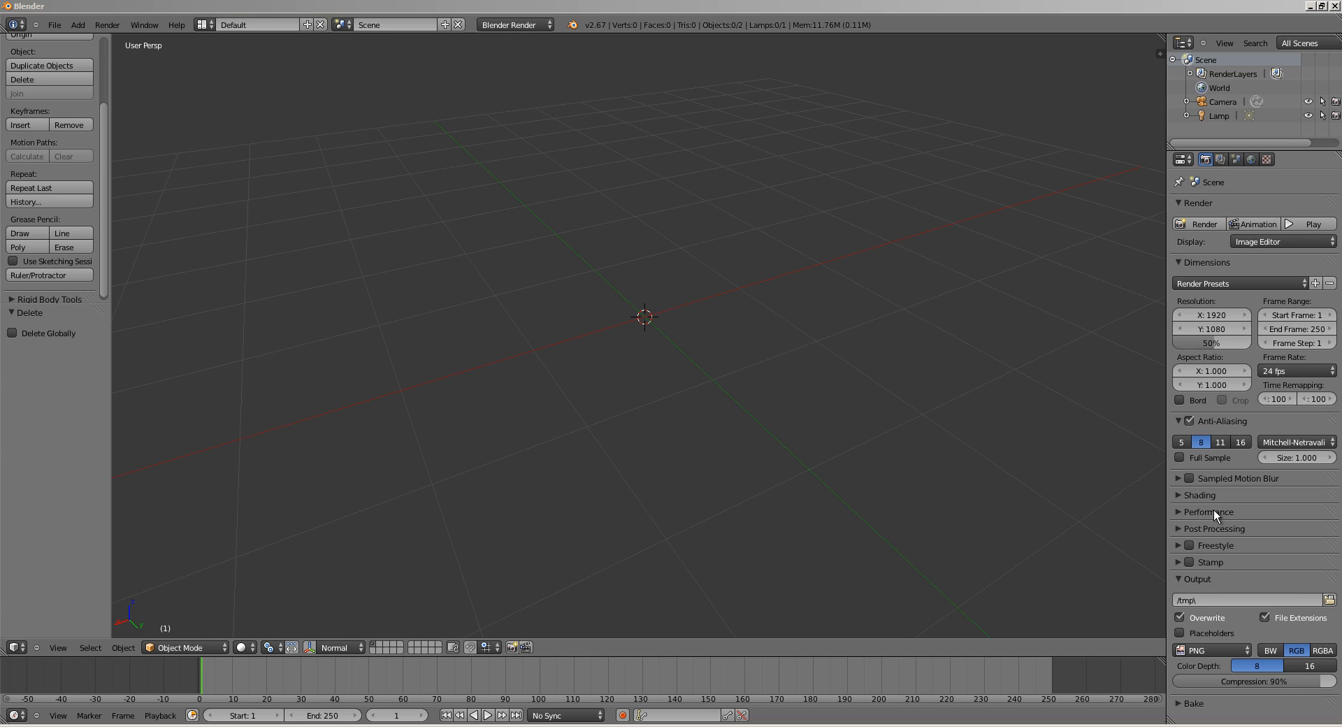
# - Collapse the Output settings and enable Freestyle in the render settings
pyautogui.click(1200, 579)
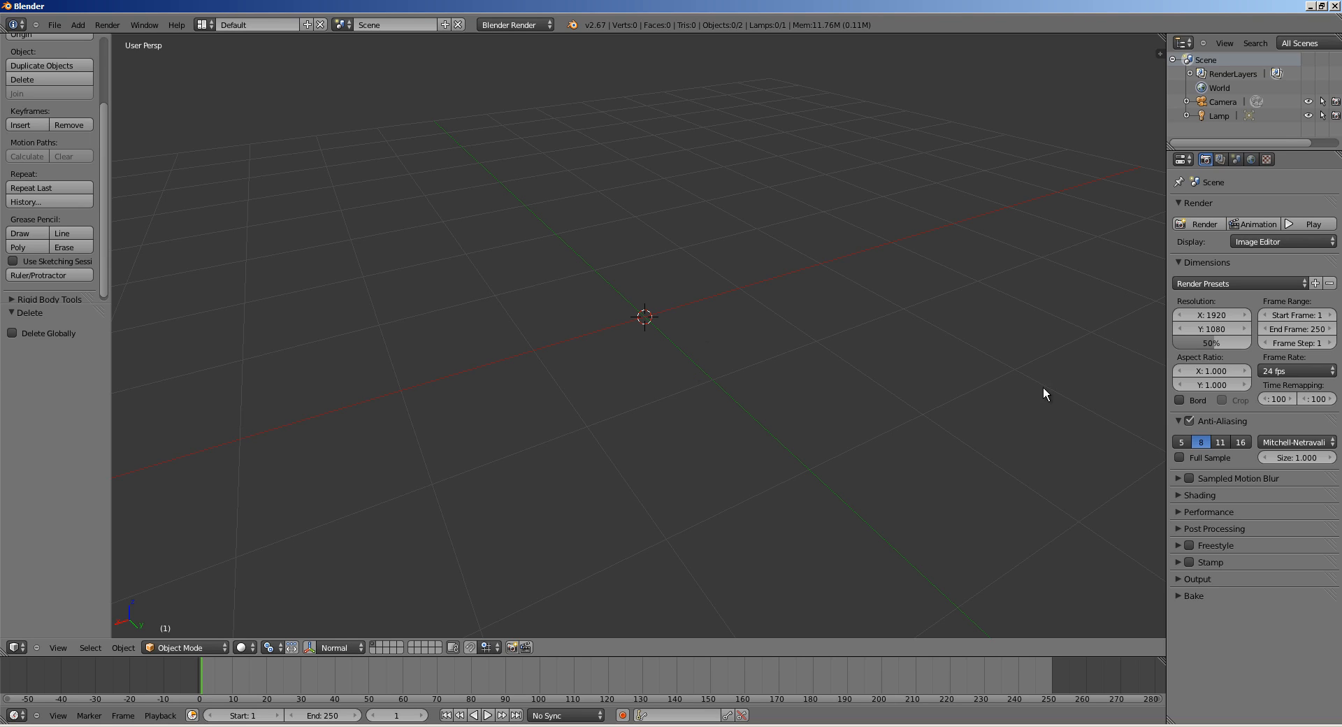
pyautogui.click(1177, 547)
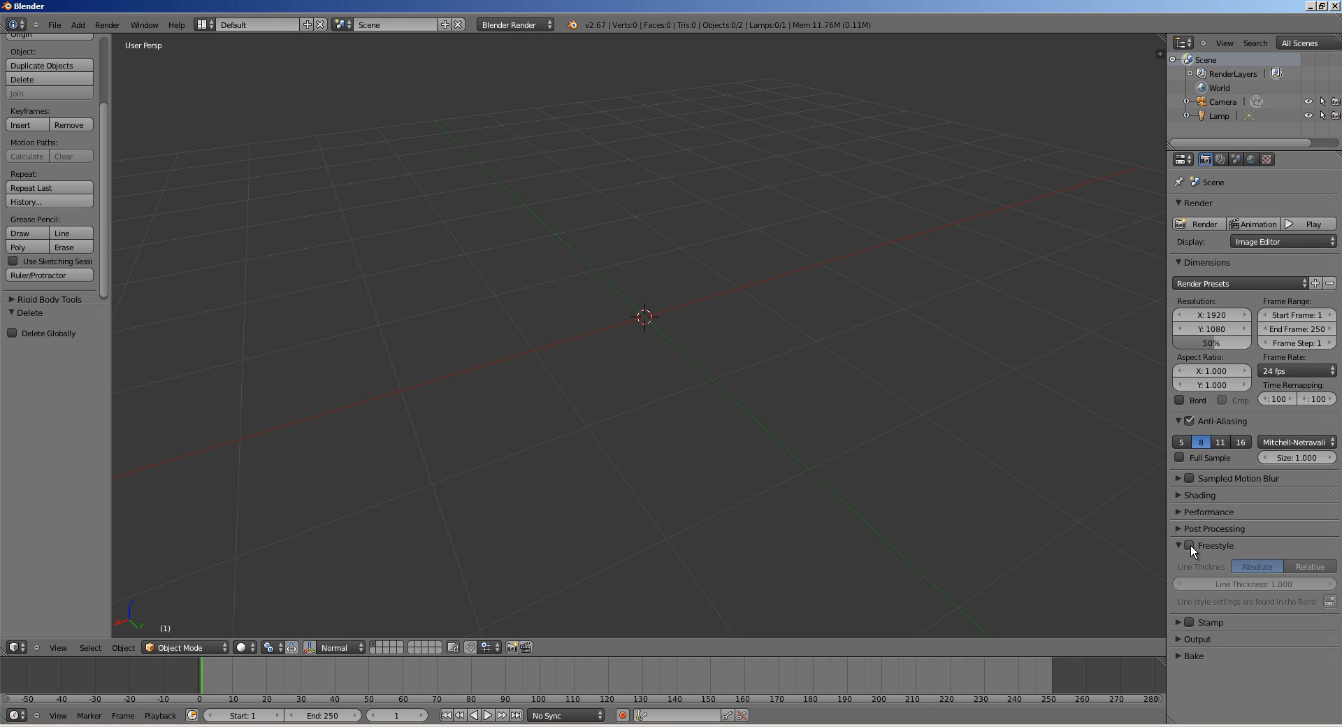
pyautogui.click(1189, 545)
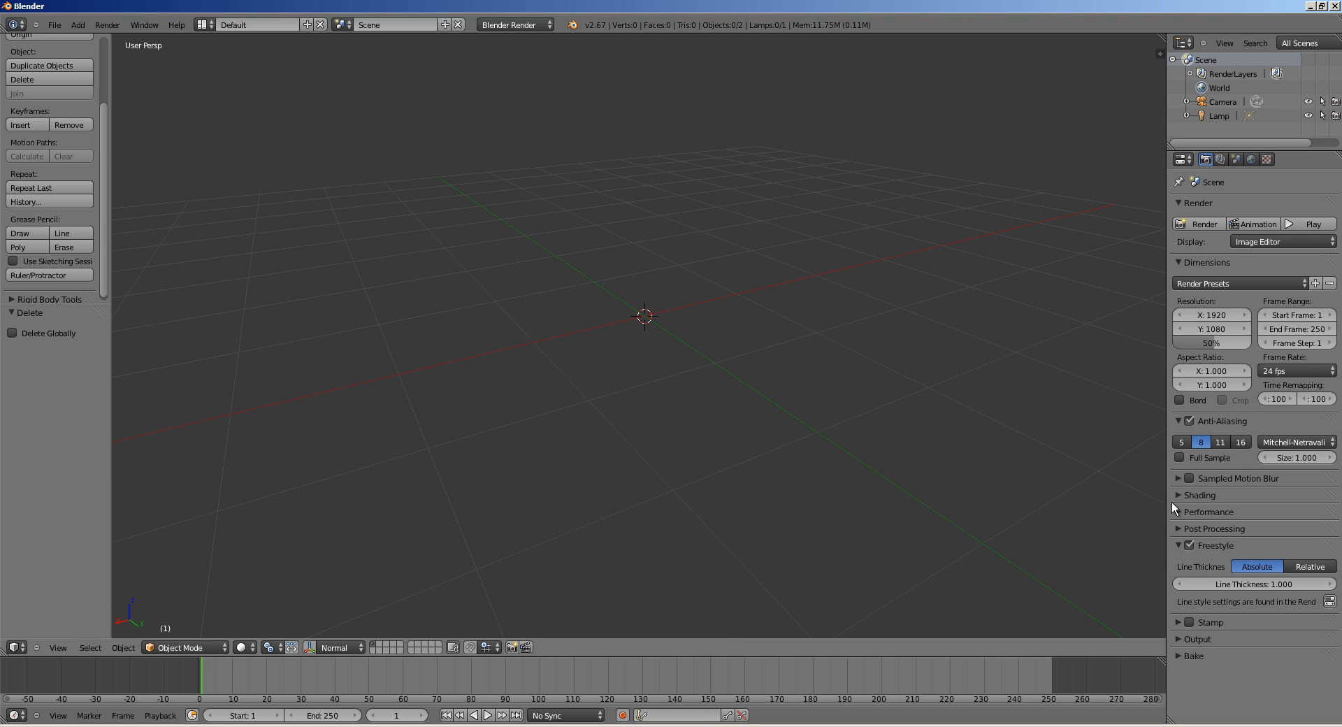
# - Add a Monkey mesh at the origin and tumble it with freehand trackball rotations
pyautogui.hotkey('shift', 'a')
pyautogui.moveTo(668, 321)
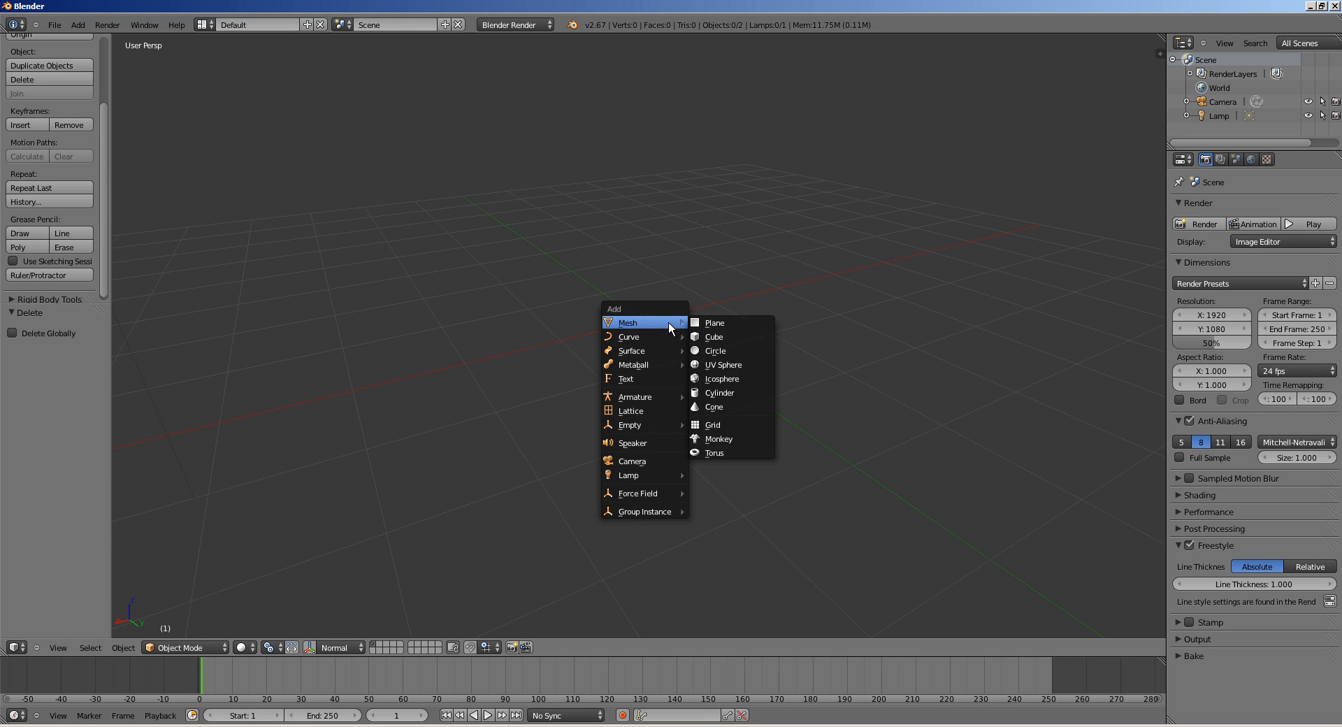
pyautogui.click(710, 439)
pyautogui.press('r')
pyautogui.press('r')
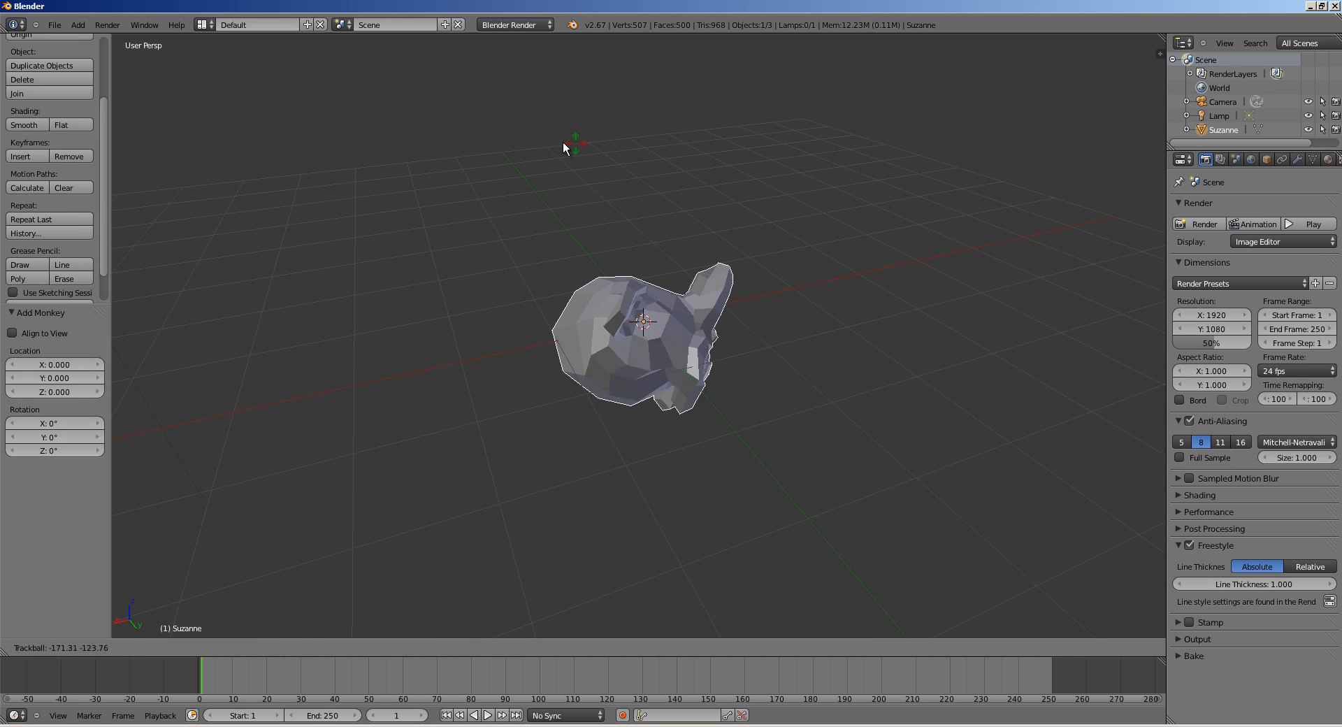
pyautogui.click(563, 142)
pyautogui.press('r')
pyautogui.press('r')
pyautogui.click(673, 199)
# - Turn the monkey's face upright toward the view with a trackball rotation of about 39.5° and -16.6°, a 34.4° rotation and further trackball rotation
pyautogui.press('r')
pyautogui.press('r')
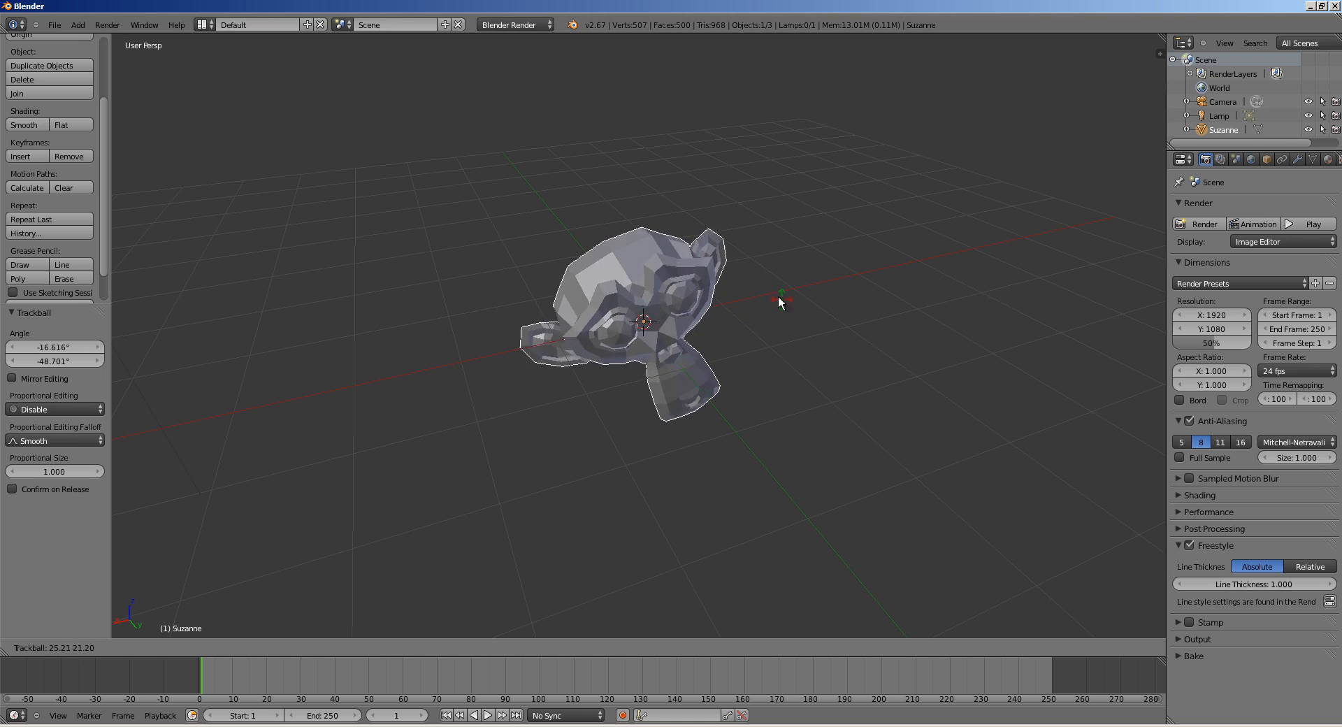
pyautogui.click(727, 304)
pyautogui.press('r')
pyautogui.press('z')
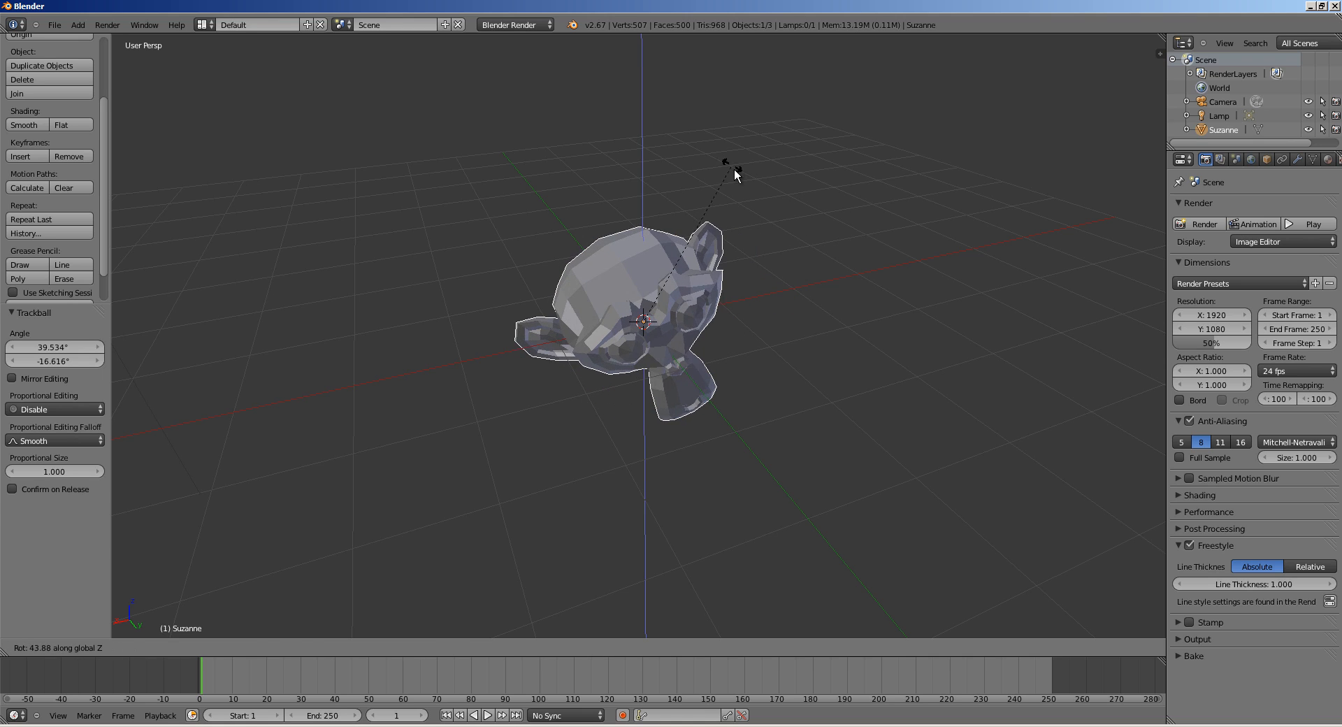
pyautogui.click(734, 168)
pyautogui.press('r')
pyautogui.press('r')
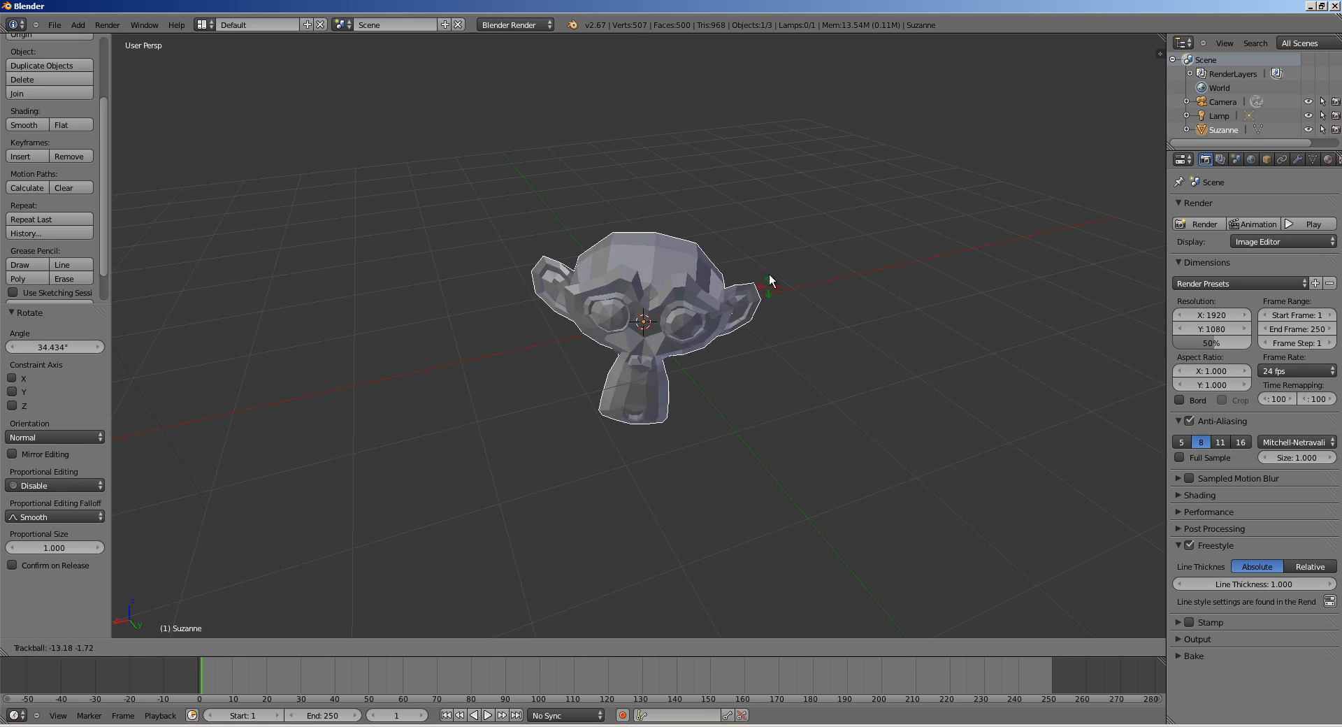
pyautogui.click(748, 273)
# - Smooth-shade the monkey and add a level 2 subdivision surface
pyautogui.click(32, 124)
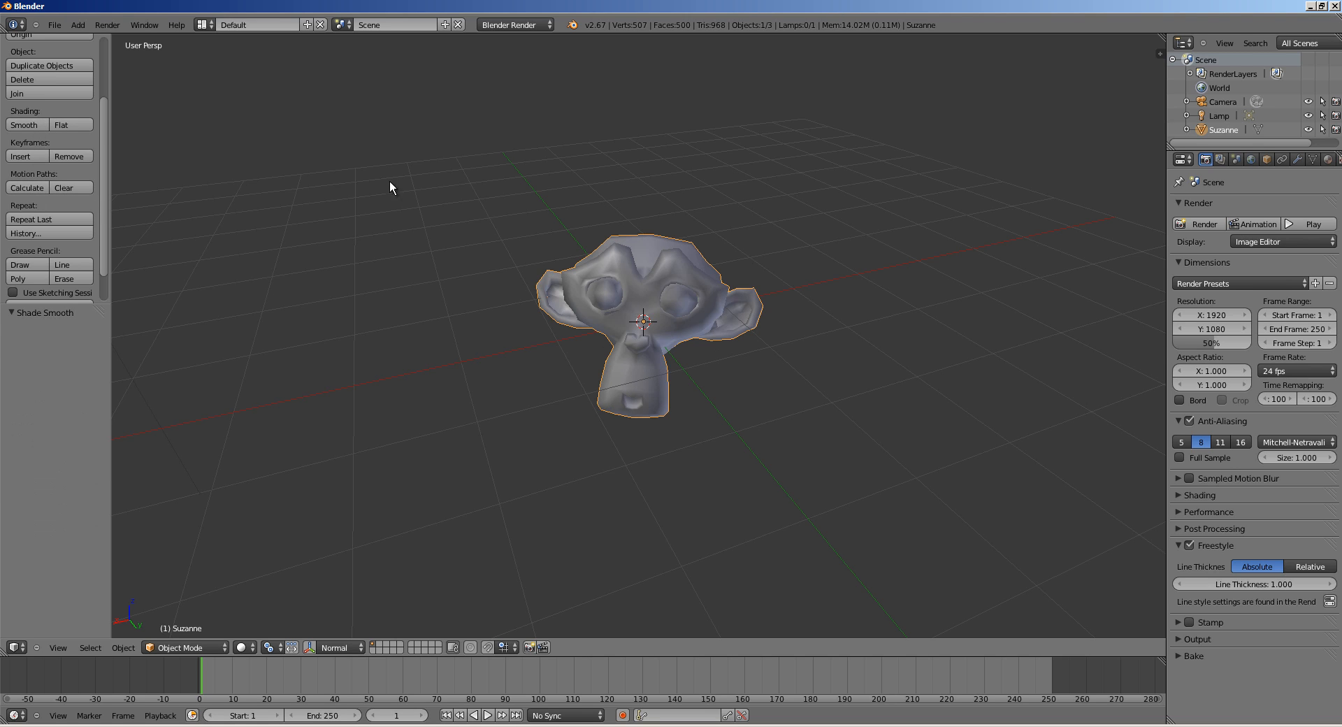
pyautogui.hotkey('ctrl', '2')
pyautogui.scroll(2, 638, 322)
pyautogui.keyDown('shift'); pyautogui.moveTo(635, 319); pyautogui.dragTo(635, 327, button='middle'); pyautogui.keyUp('shift')
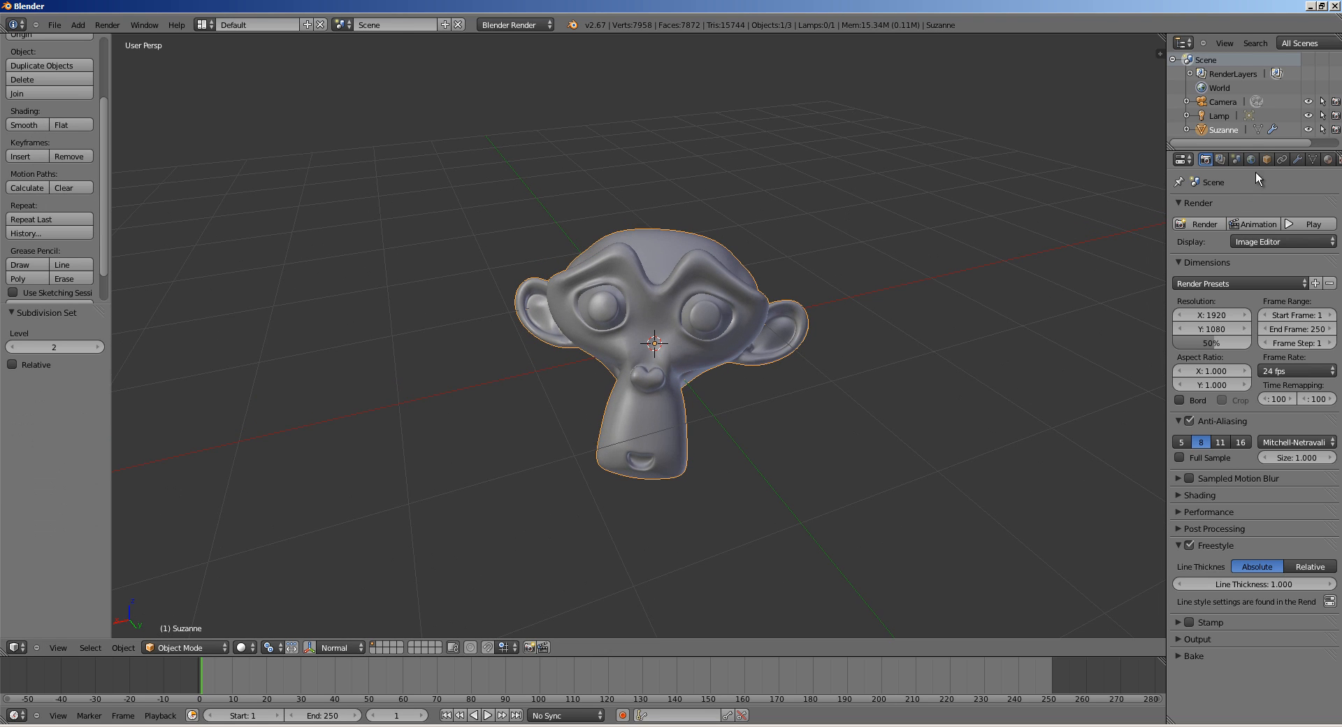
# - Examine the render layer's Freestyle and line set options and compare them with the render settings
pyautogui.click(1221, 159)
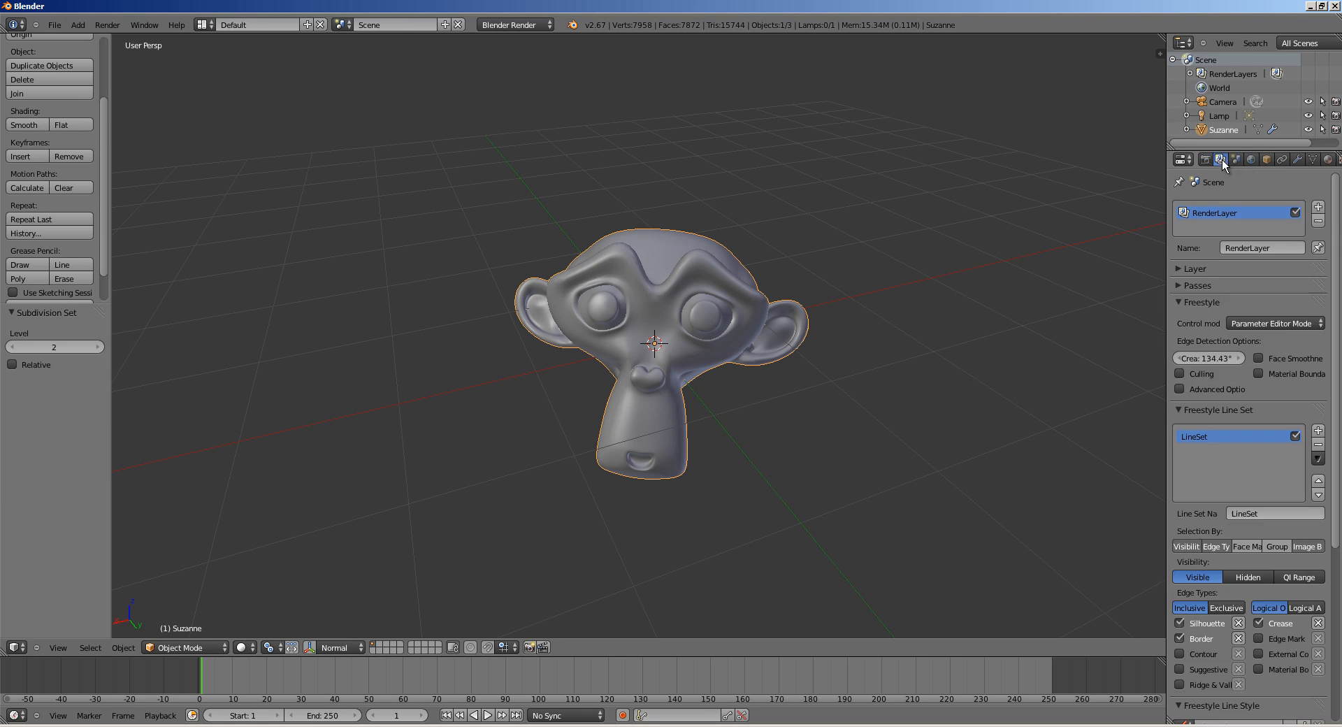
pyautogui.scroll(-1, 1211, 253)
pyautogui.scroll(1, 1211, 253)
pyautogui.click(1206, 160)
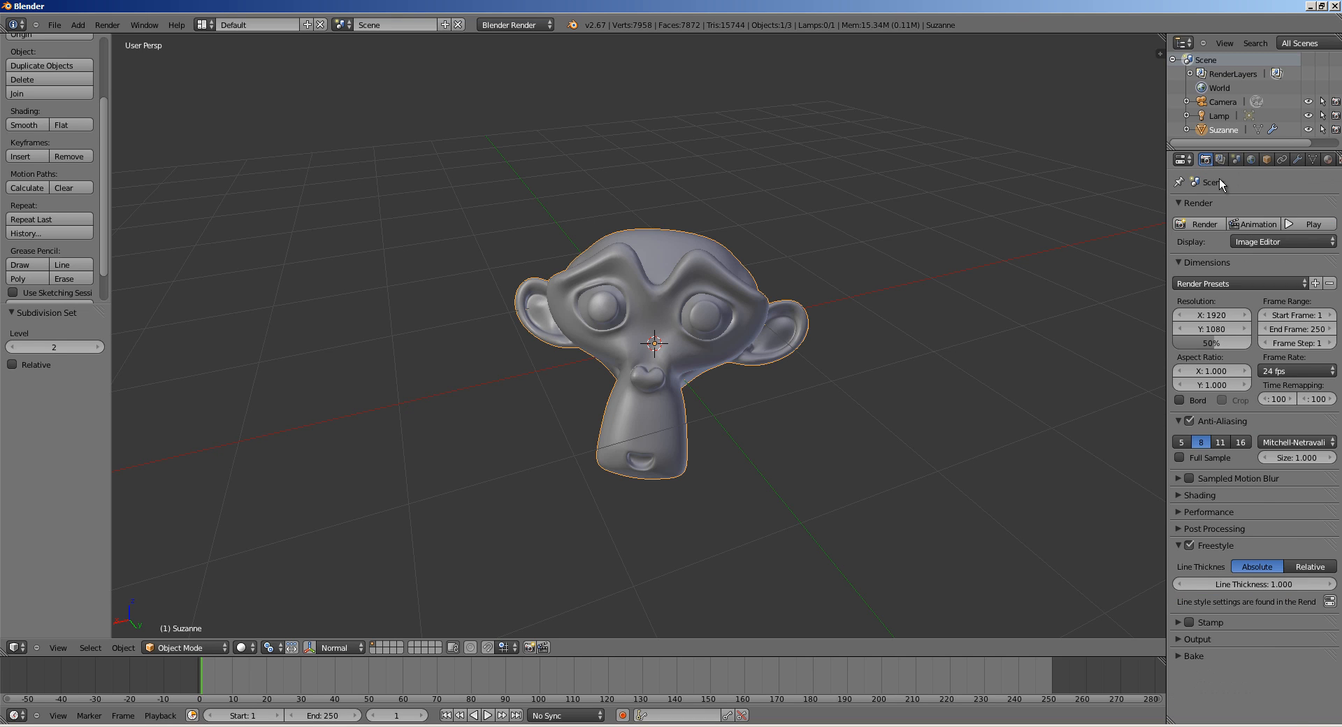
pyautogui.click(1220, 160)
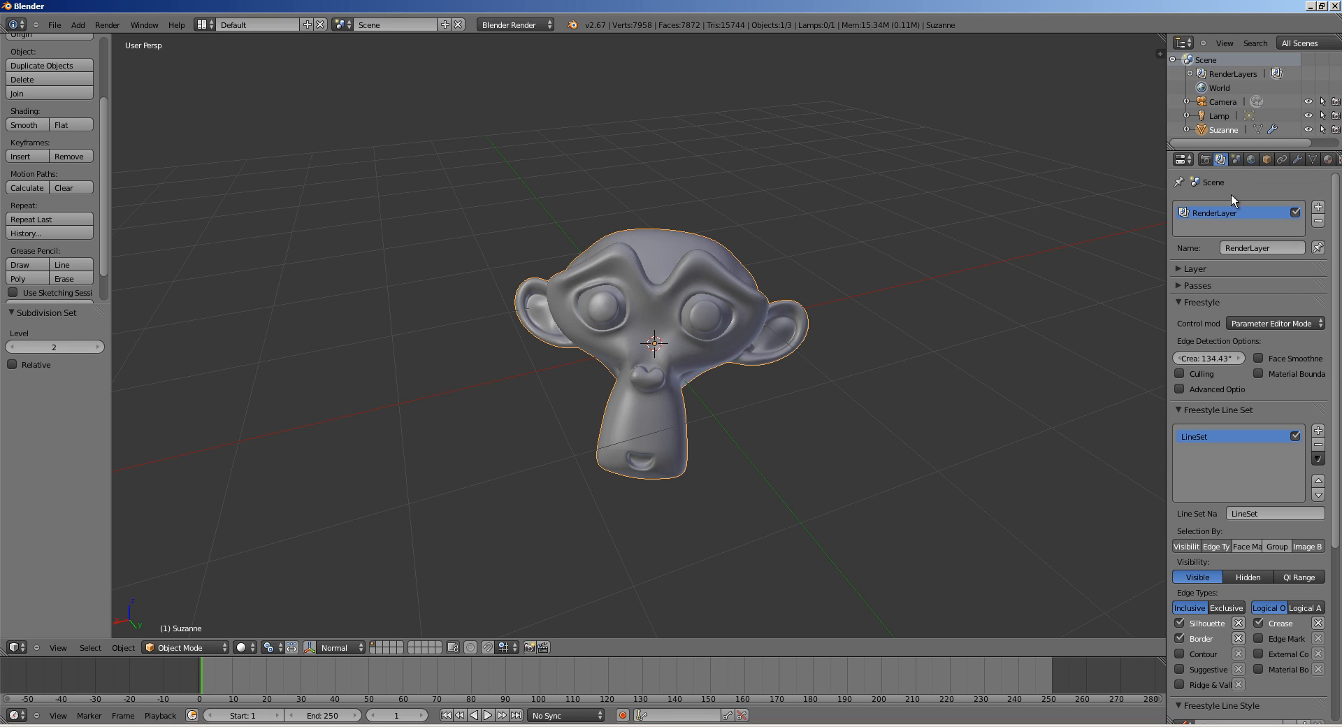
pyautogui.click(1206, 159)
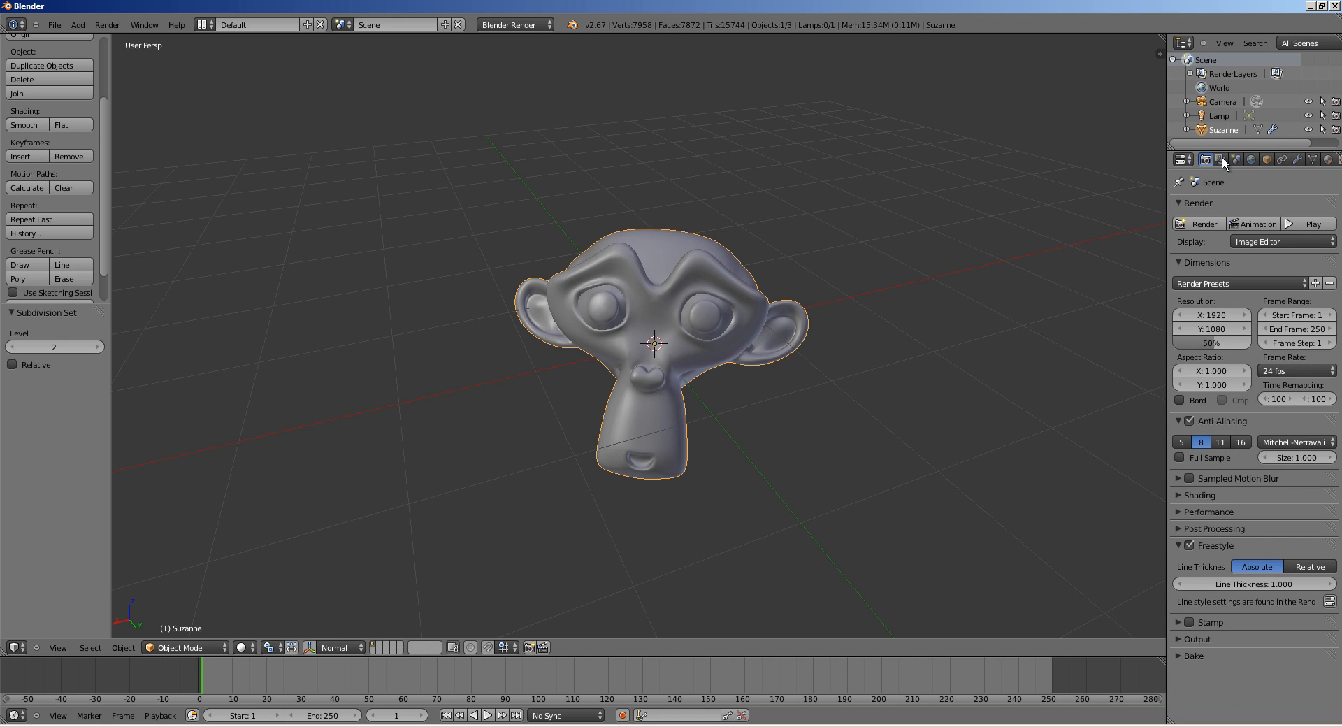
pyautogui.click(1220, 160)
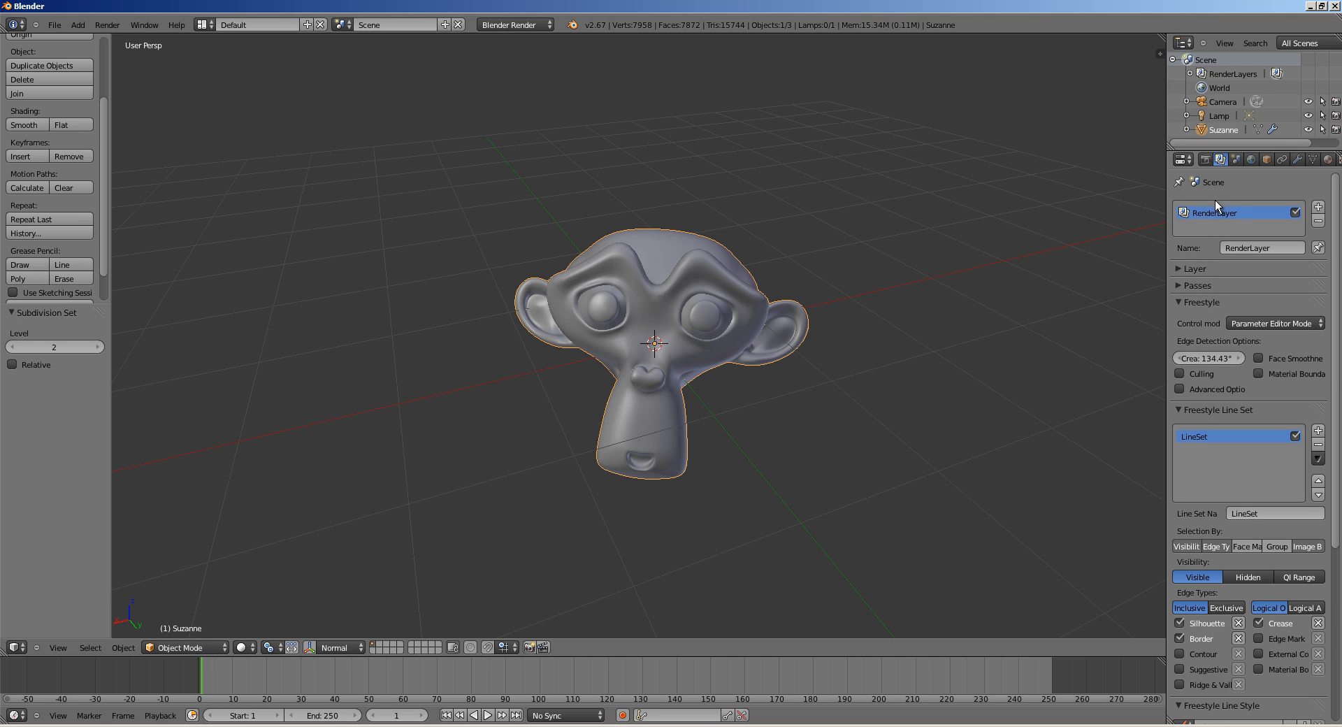
# - Turn Freestyle off and back on, comparing the render layer's options in each state
pyautogui.click(1192, 300)
pyautogui.click(1205, 161)
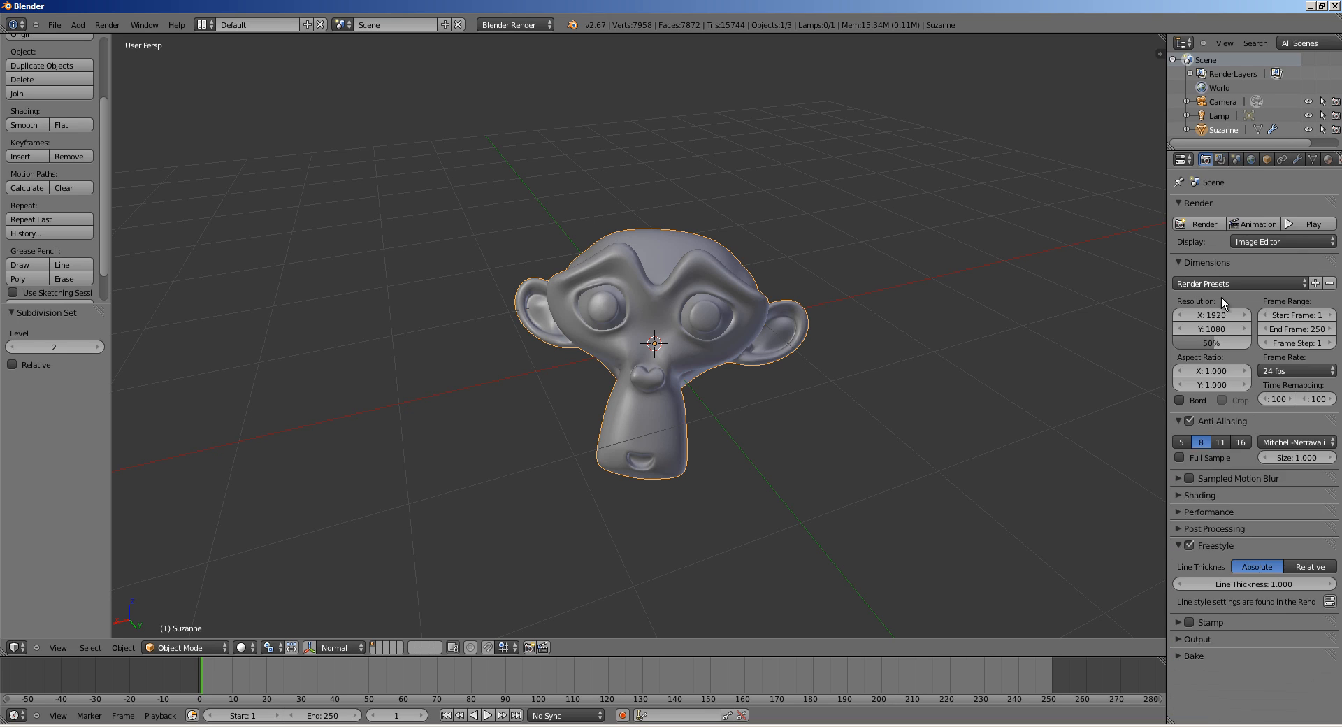
pyautogui.click(1190, 545)
pyautogui.click(1220, 159)
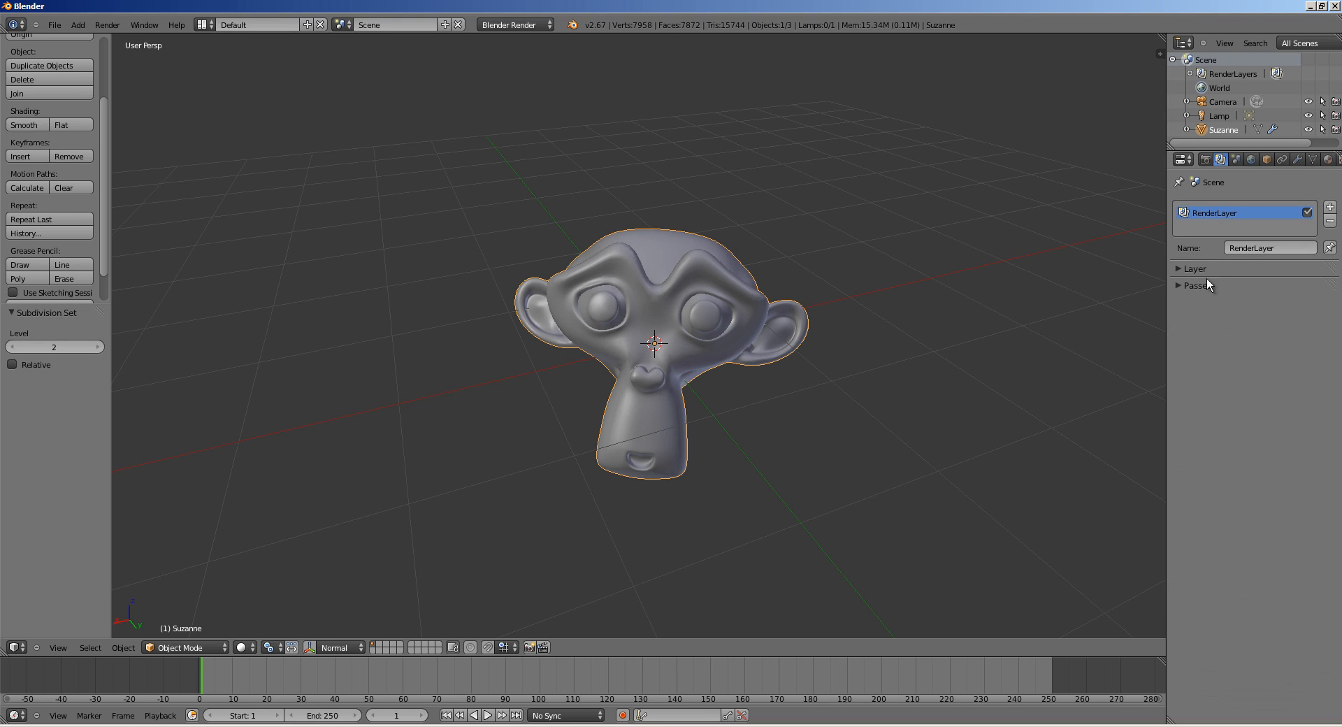
pyautogui.click(1204, 160)
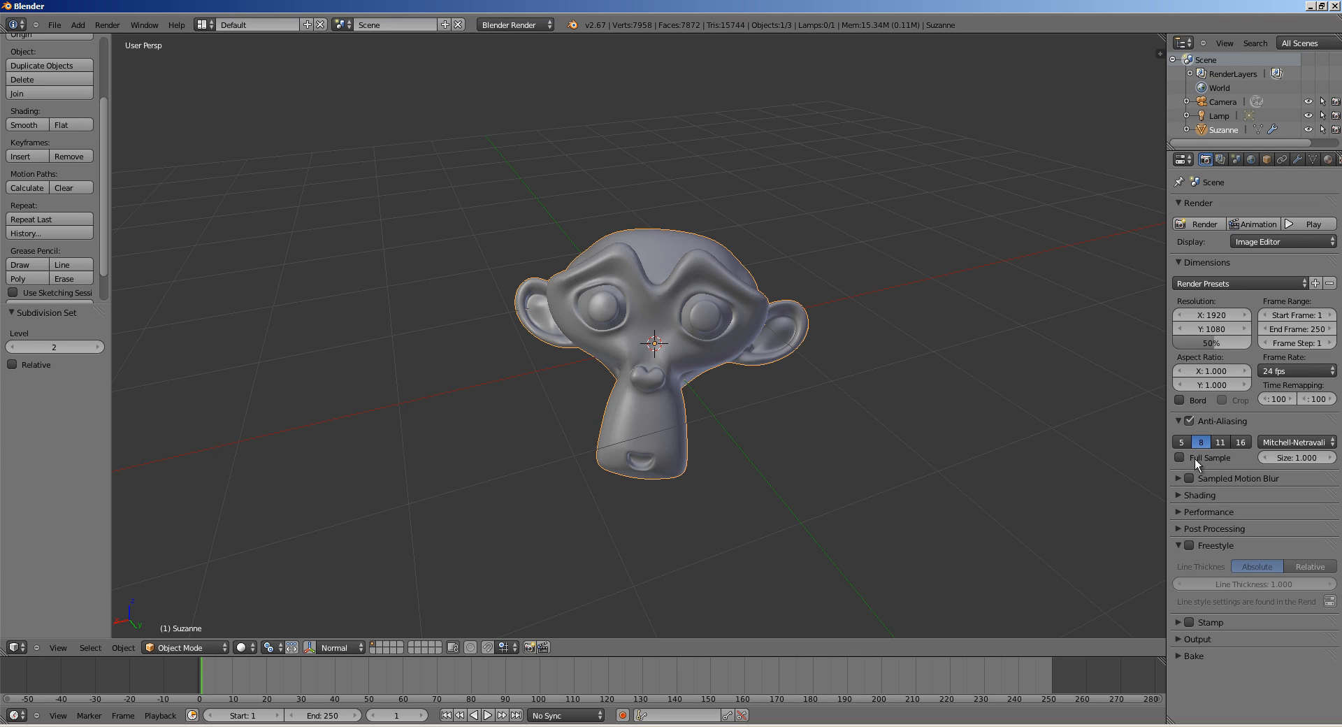
pyautogui.click(1220, 160)
pyautogui.click(1204, 159)
pyautogui.click(1190, 546)
pyautogui.click(1219, 159)
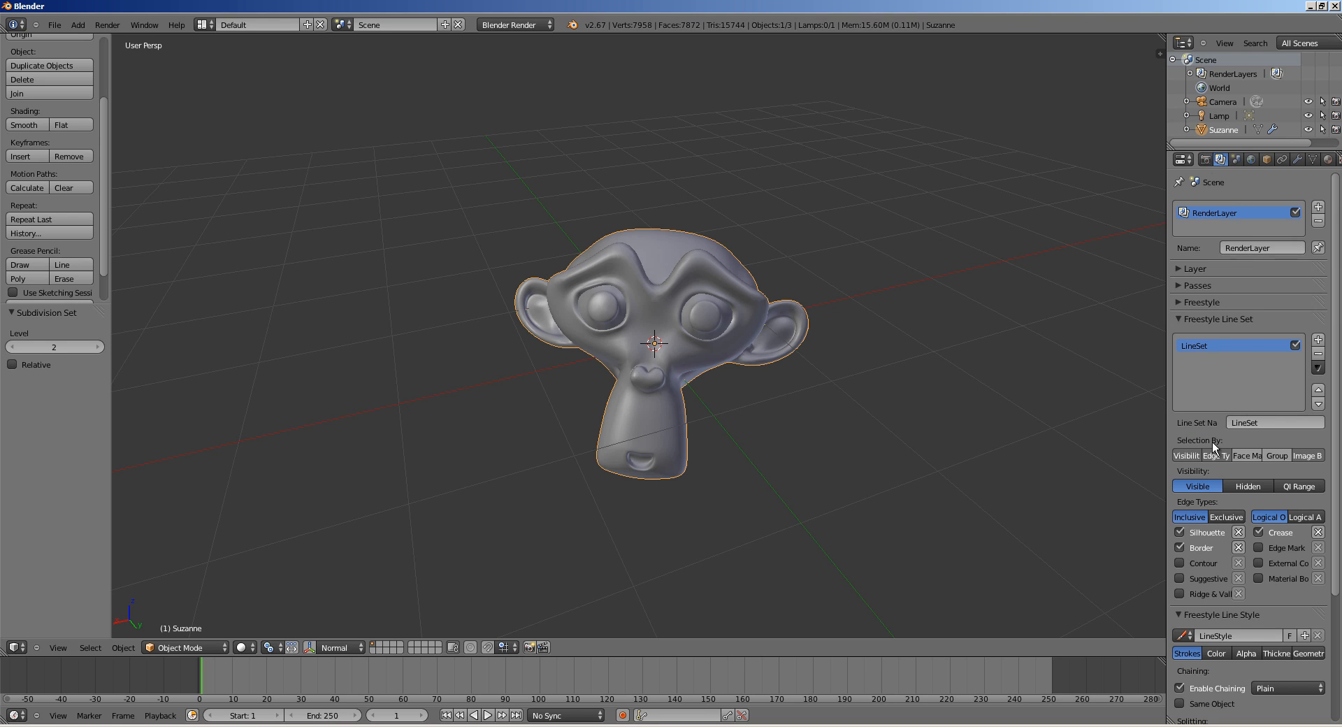
pyautogui.click(1228, 304)
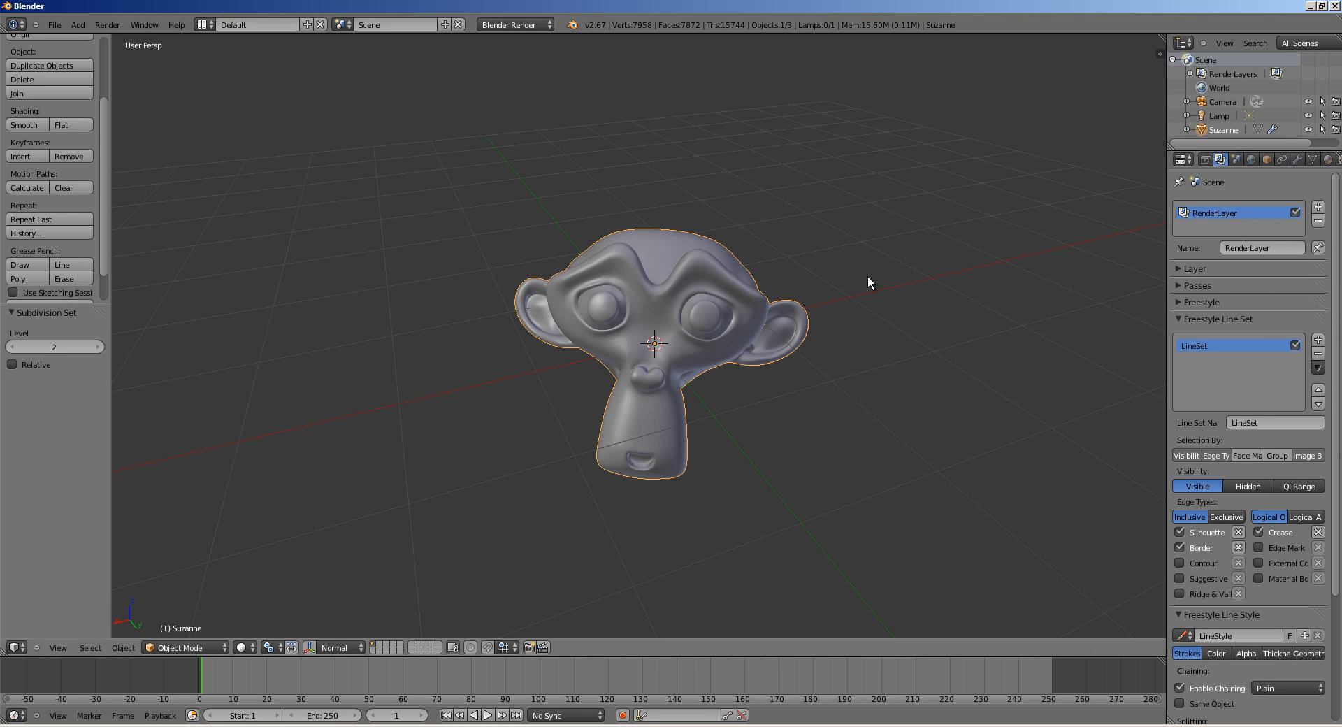
# - Look through the camera and rotate the monkey about -100.45° around the global Z axis to face it
pyautogui.press('KP_0')
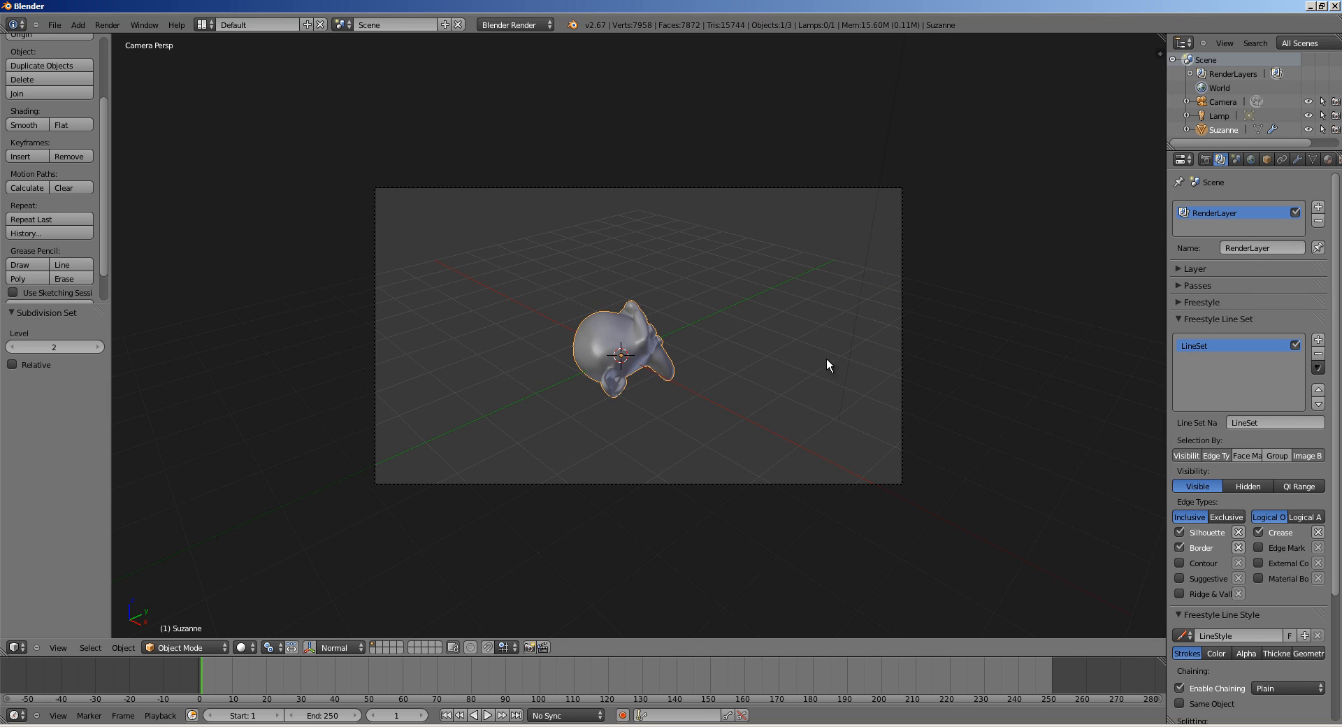
pyautogui.press('r')
pyautogui.click(605, 425)
# - Render the monkey with Freestyle, inspect its outlines up close, and return to the 3D view
pyautogui.press('F12')
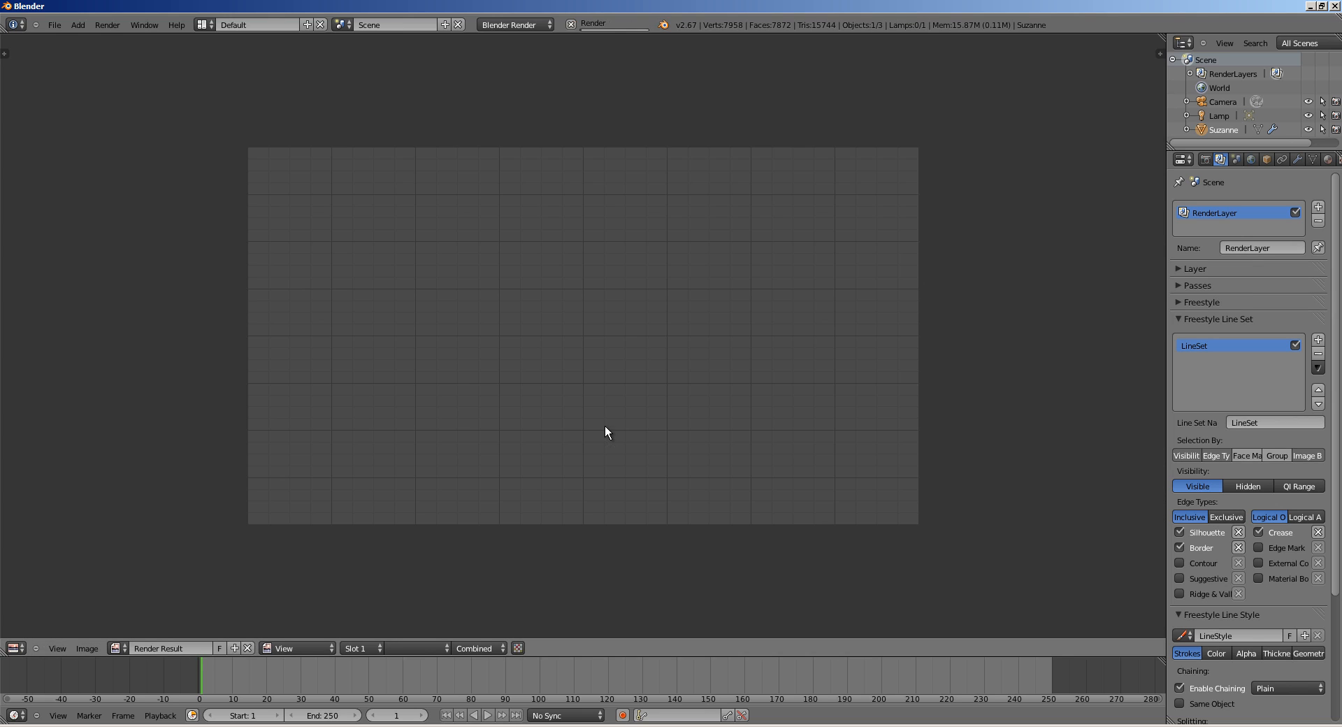
pyautogui.scroll(6, 569, 342)
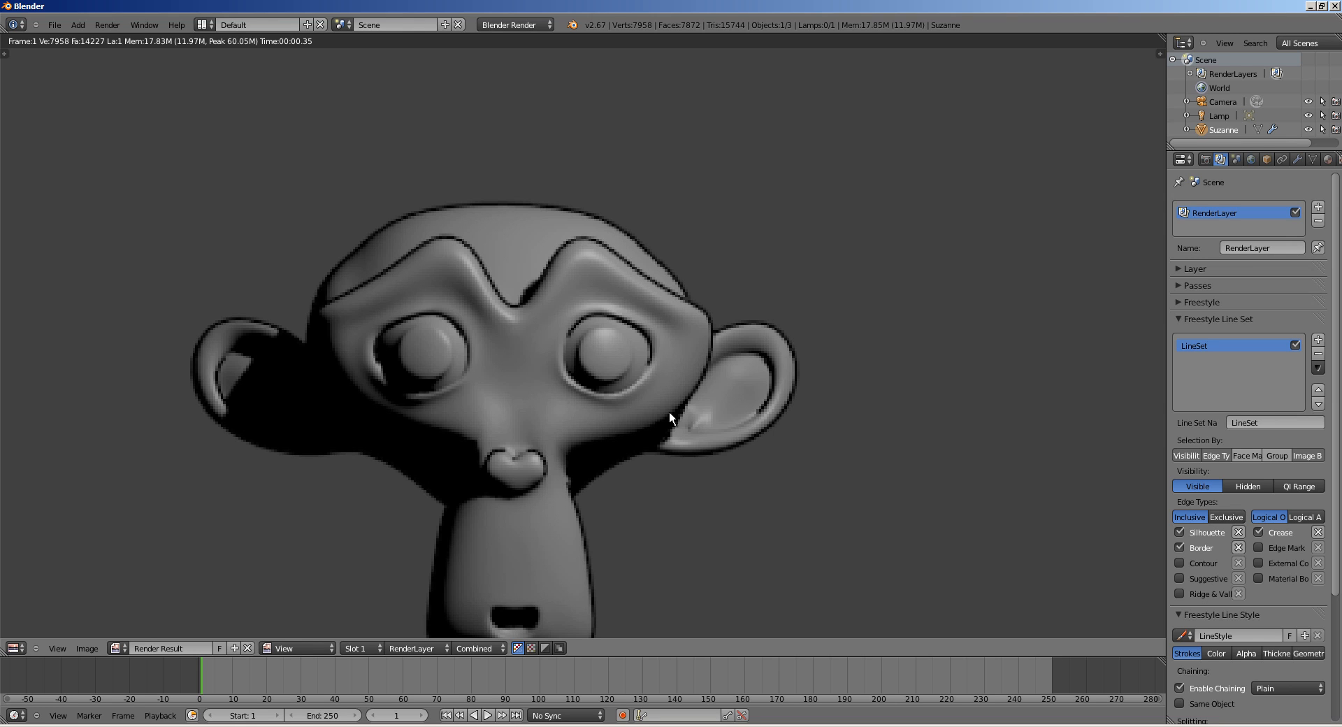
pyautogui.scroll(-7, 669, 409)
pyautogui.scroll(2, 549, 362)
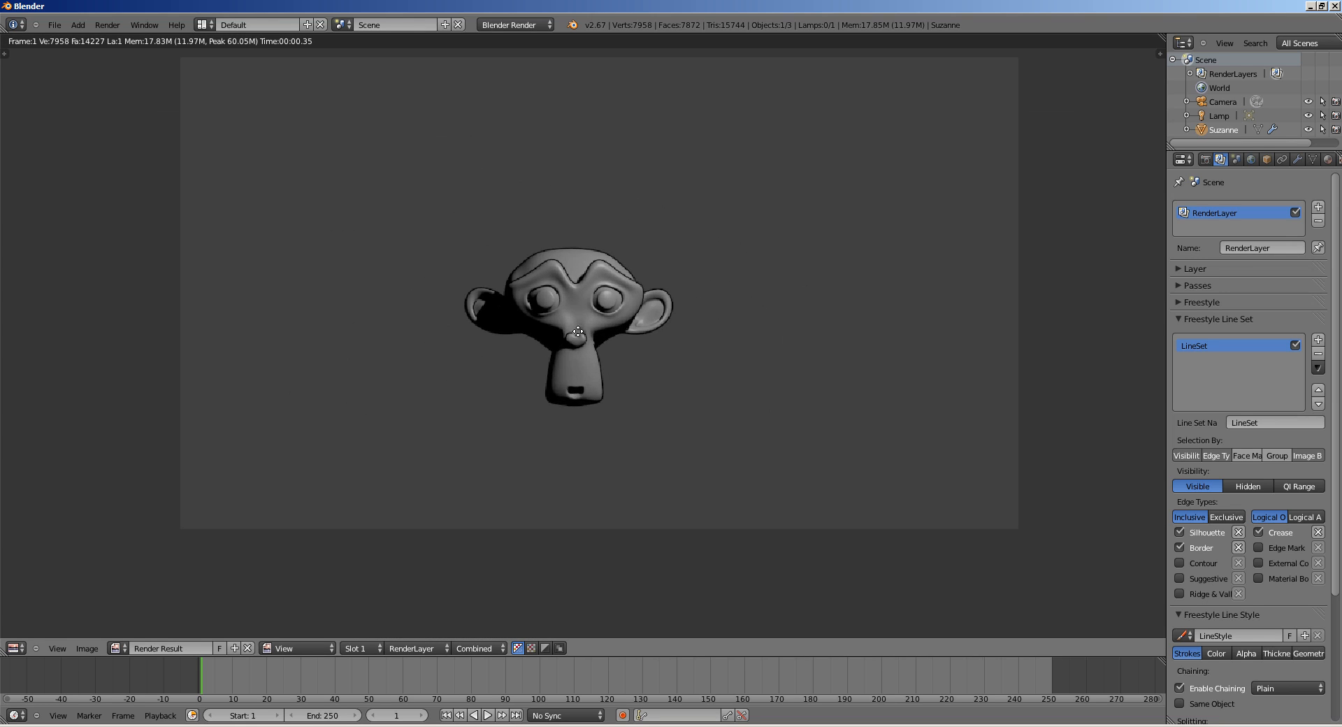
pyautogui.scroll(1, 538, 325)
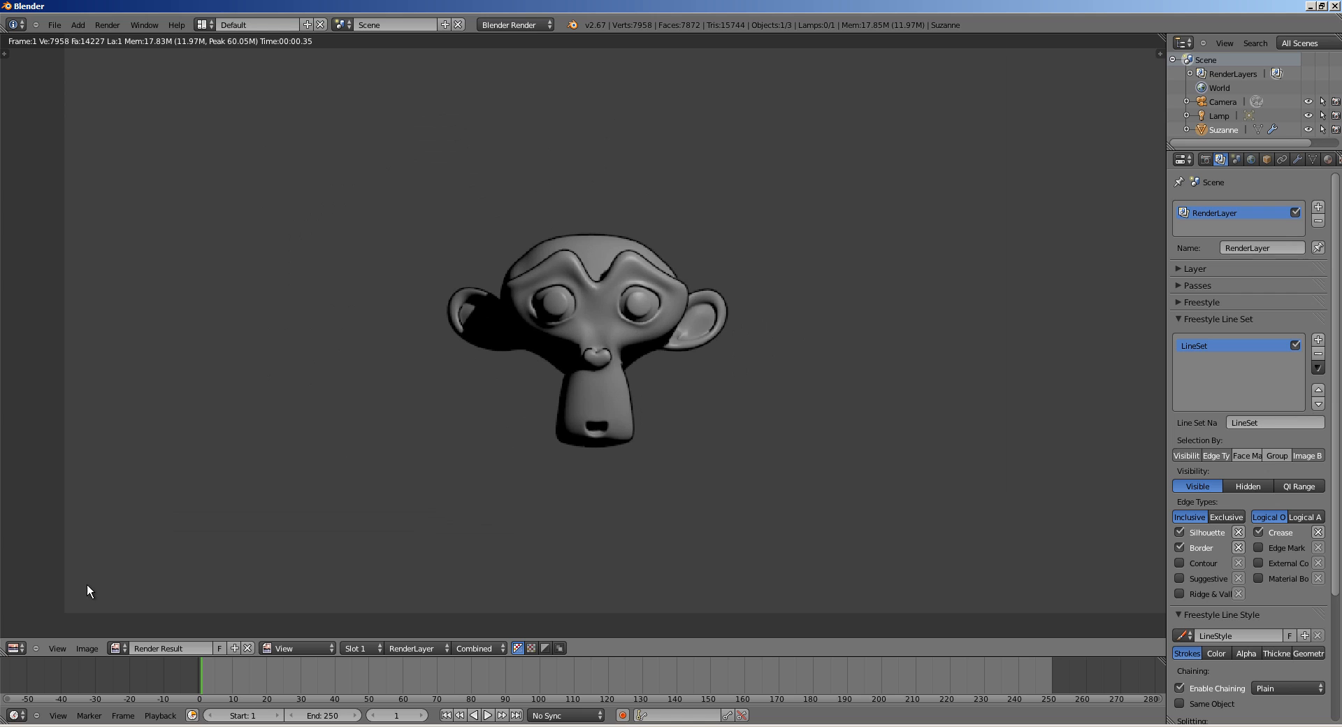
pyautogui.click(20, 648)
pyautogui.click(32, 632)
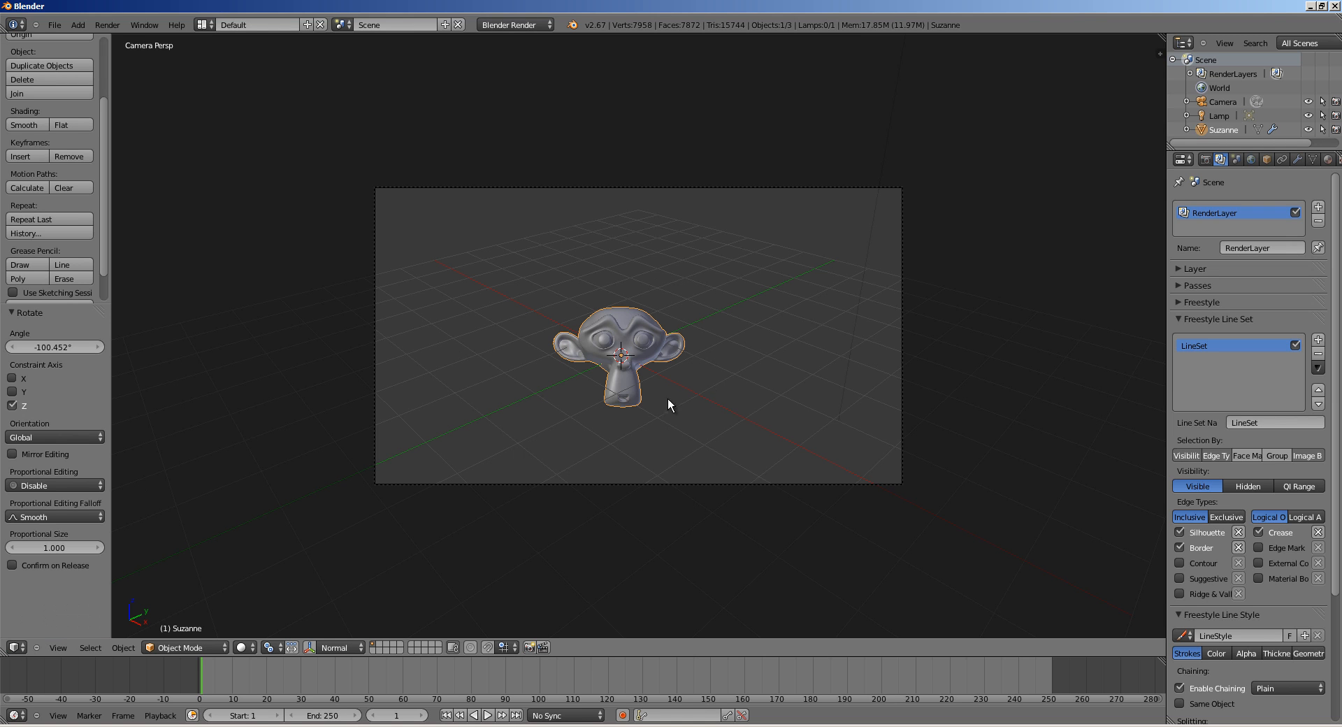
# - Set the absolute Freestyle line thickness to 0.5, render the monkey, and return to the 3D view
pyautogui.press('Home')
pyautogui.click(1204, 159)
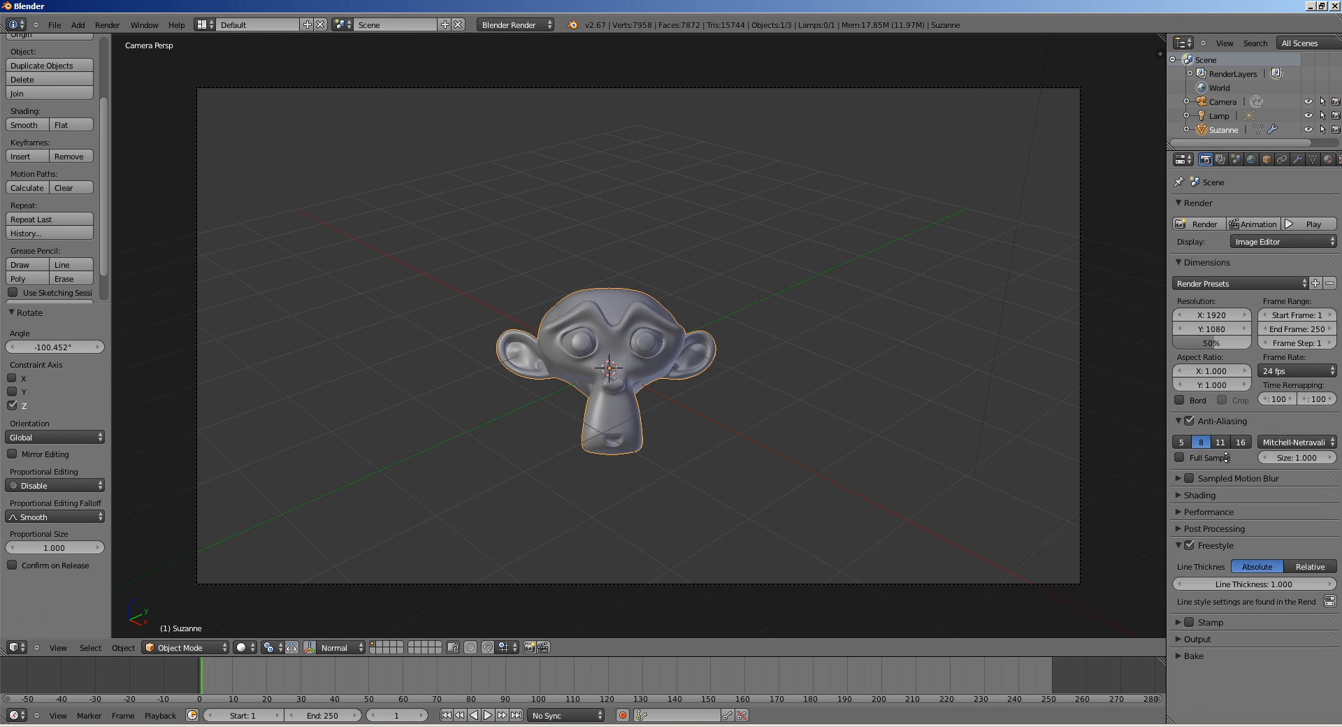
pyautogui.click(1269, 580)
pyautogui.write('0.5')
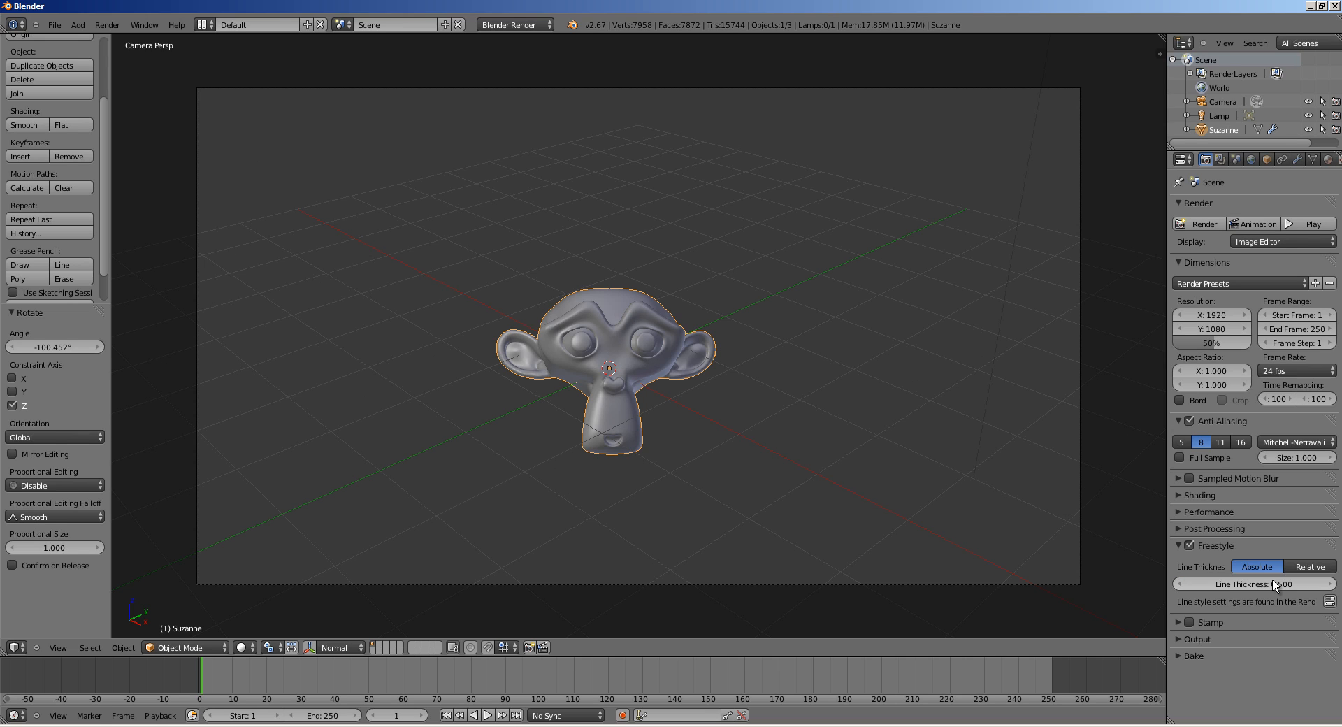
pyautogui.press('Return')
pyautogui.press('F12')
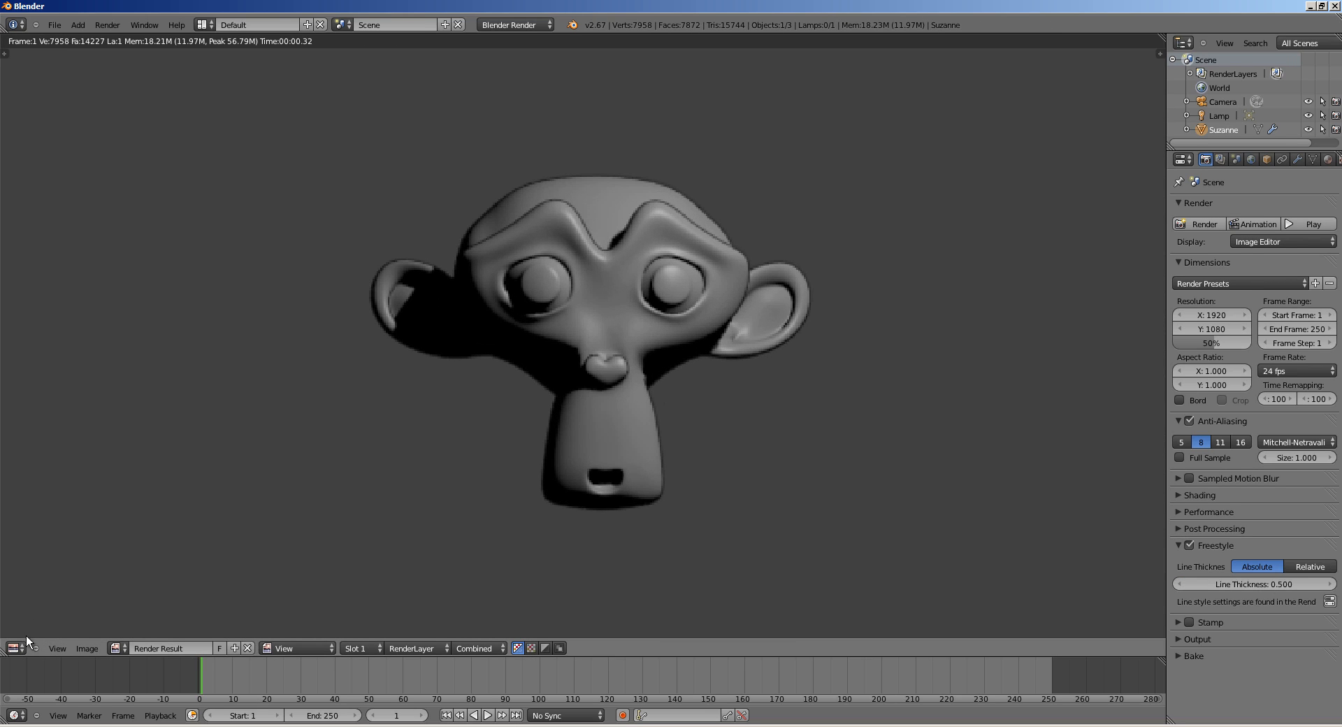
pyautogui.click(16, 648)
pyautogui.click(27, 636)
# - Change the Freestyle line style's base color to a light red and render the monkey to check the lines
pyautogui.click(1220, 159)
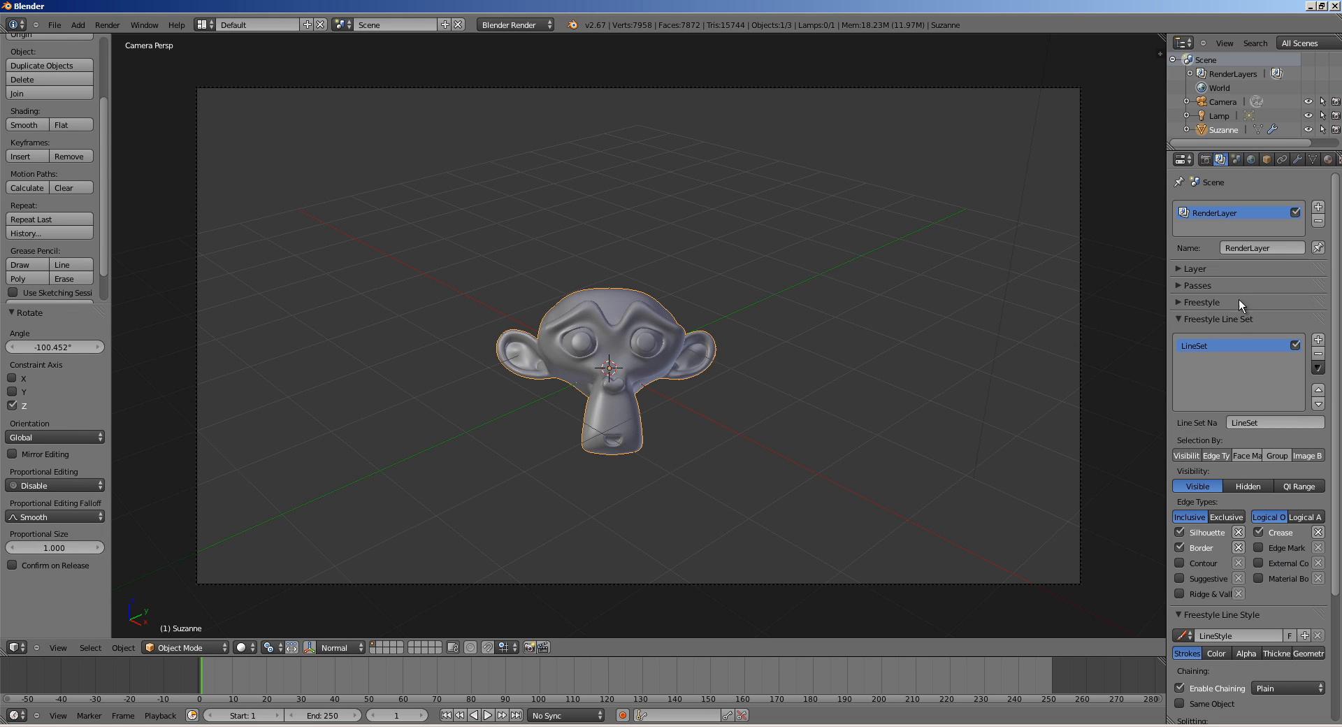
pyautogui.scroll(-4, 1231, 417)
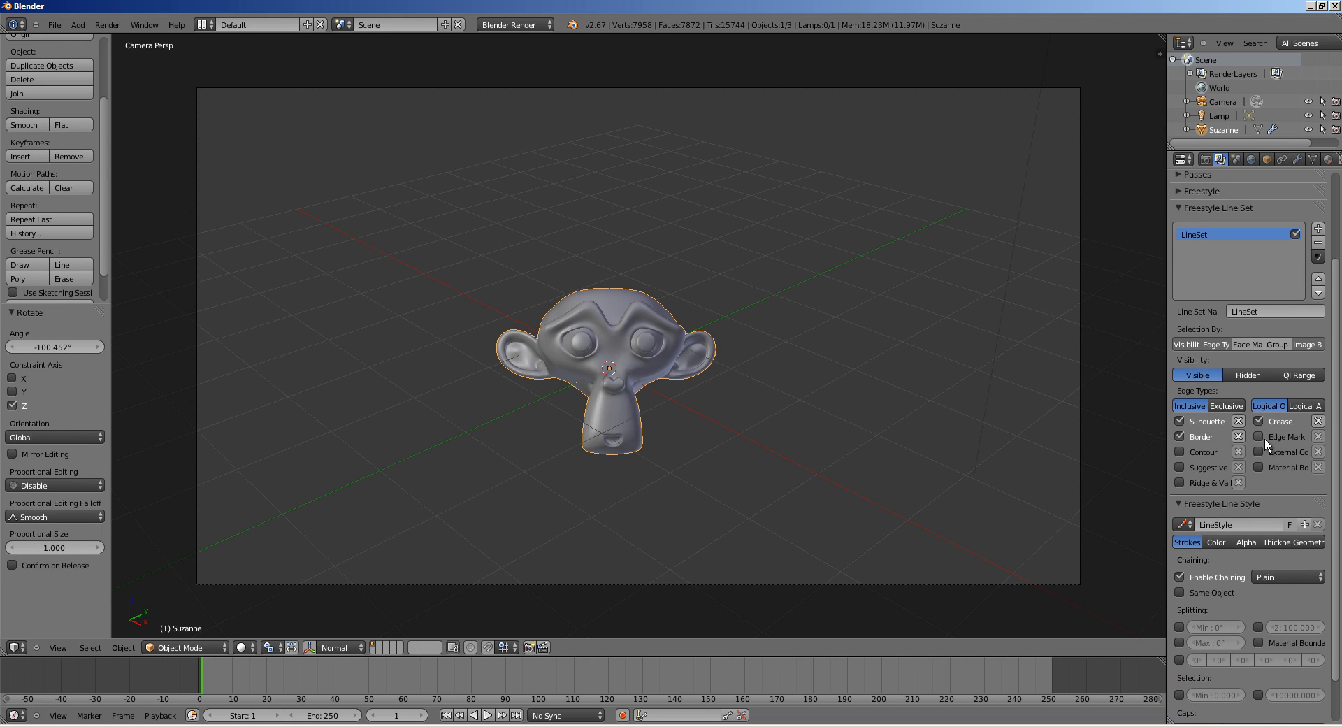
pyautogui.scroll(-2, 1242, 531)
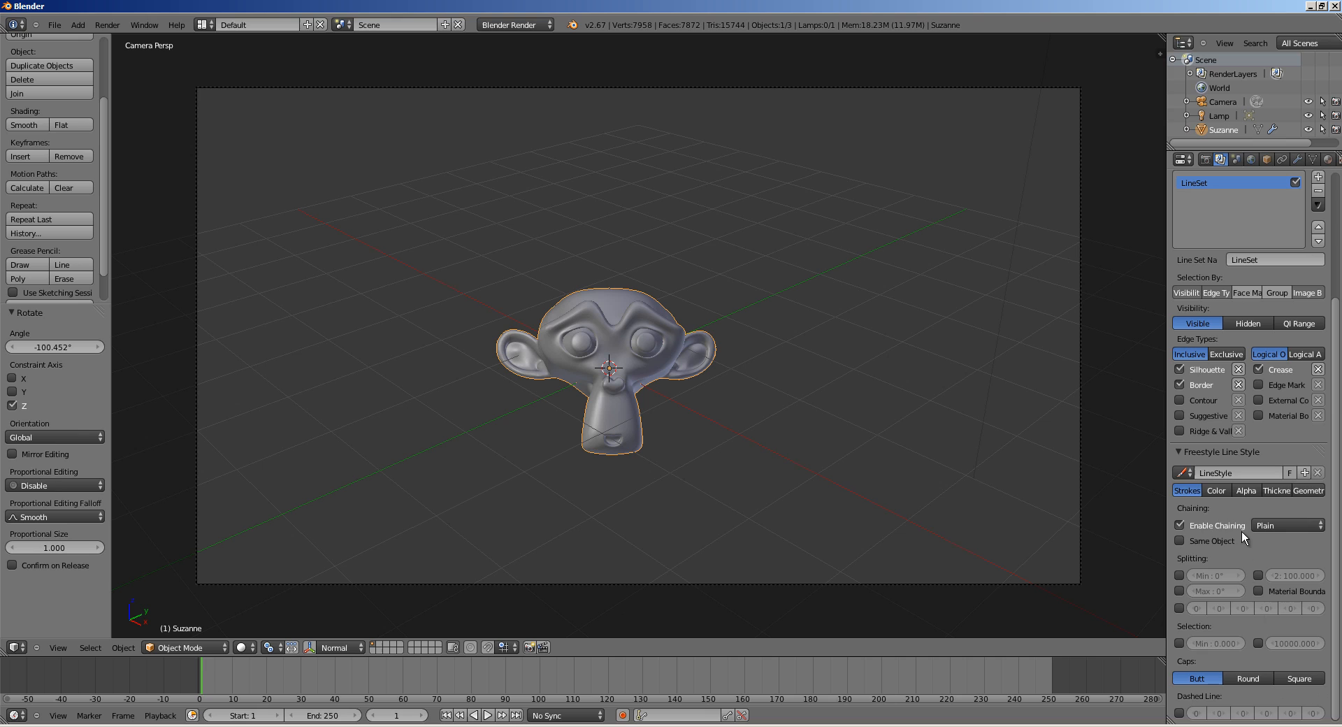
pyautogui.click(1216, 491)
pyautogui.click(1278, 508)
pyautogui.click(1305, 357)
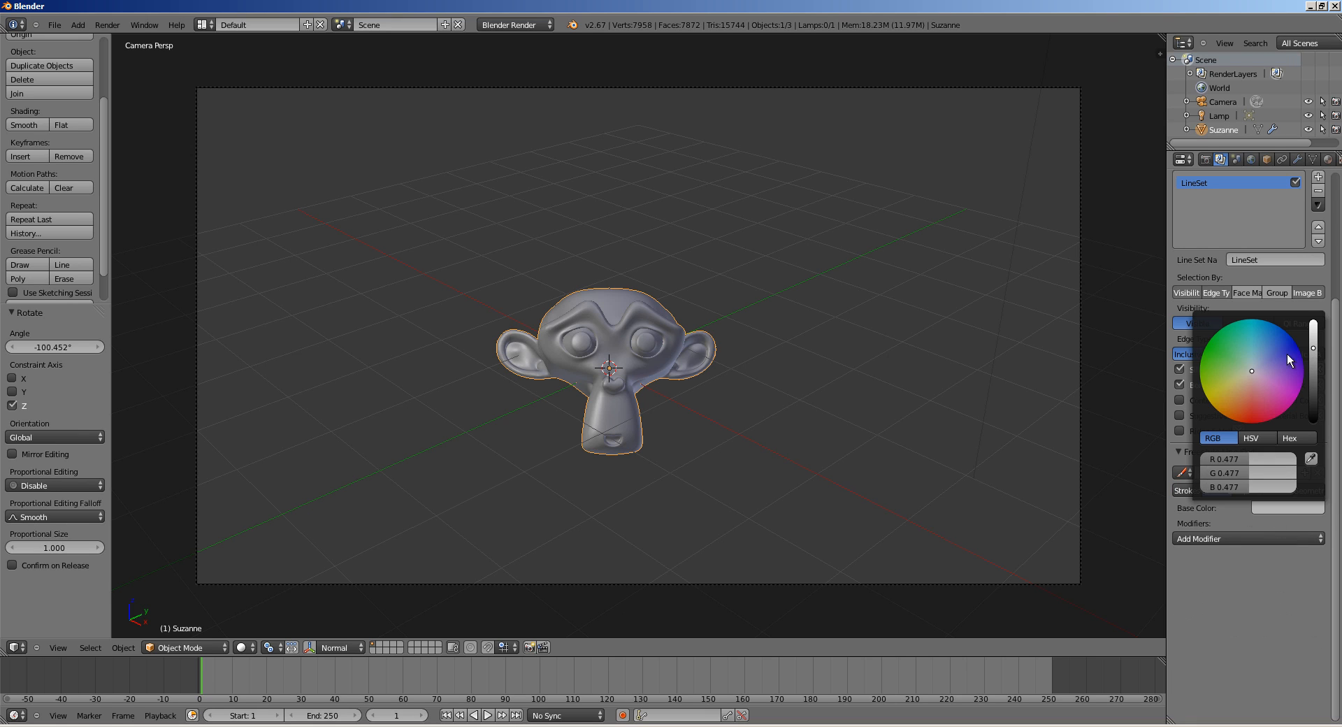
pyautogui.click(1286, 352)
pyautogui.press('F12')
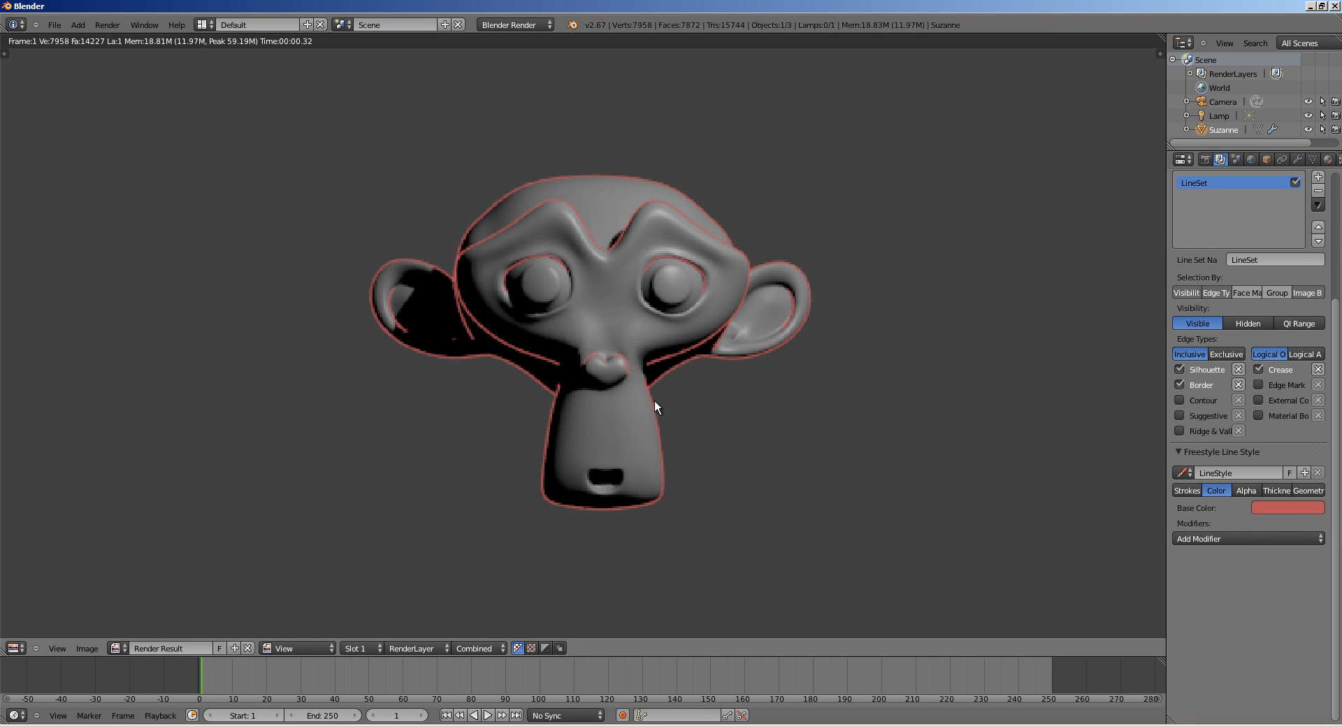
pyautogui.click(15, 648)
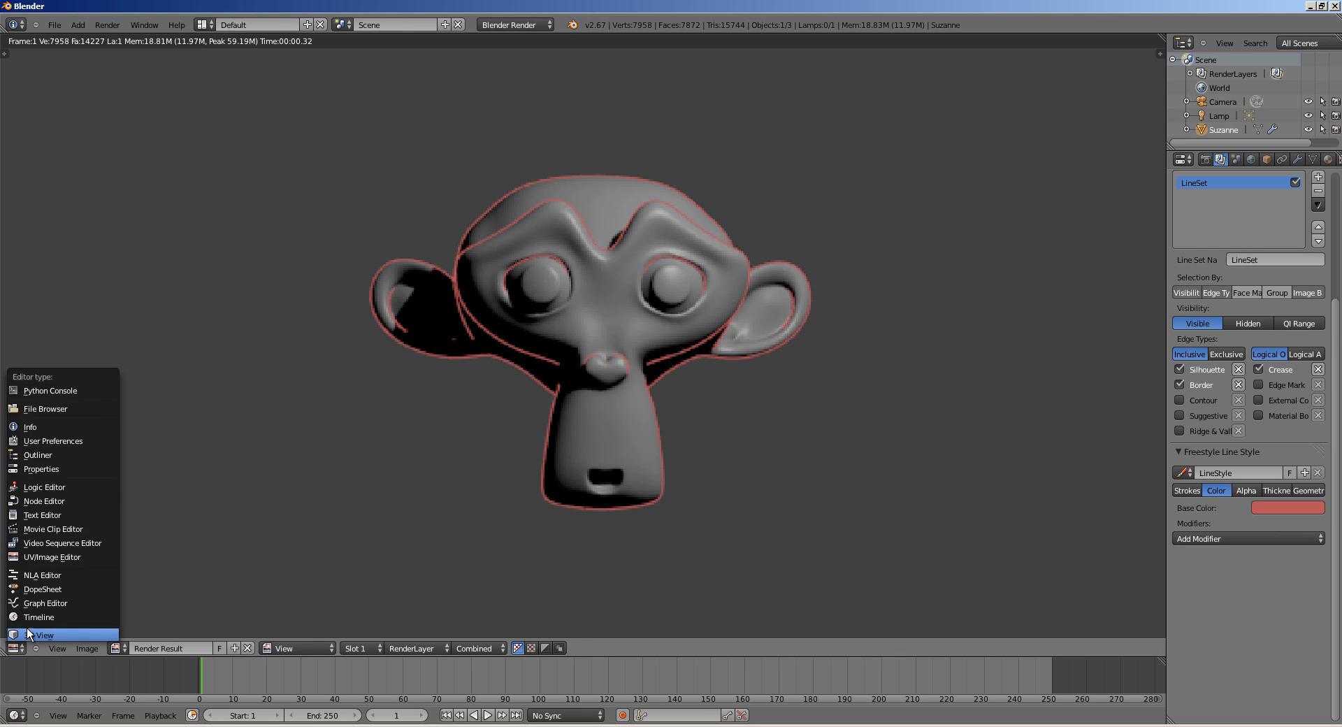
pyautogui.click(28, 705)
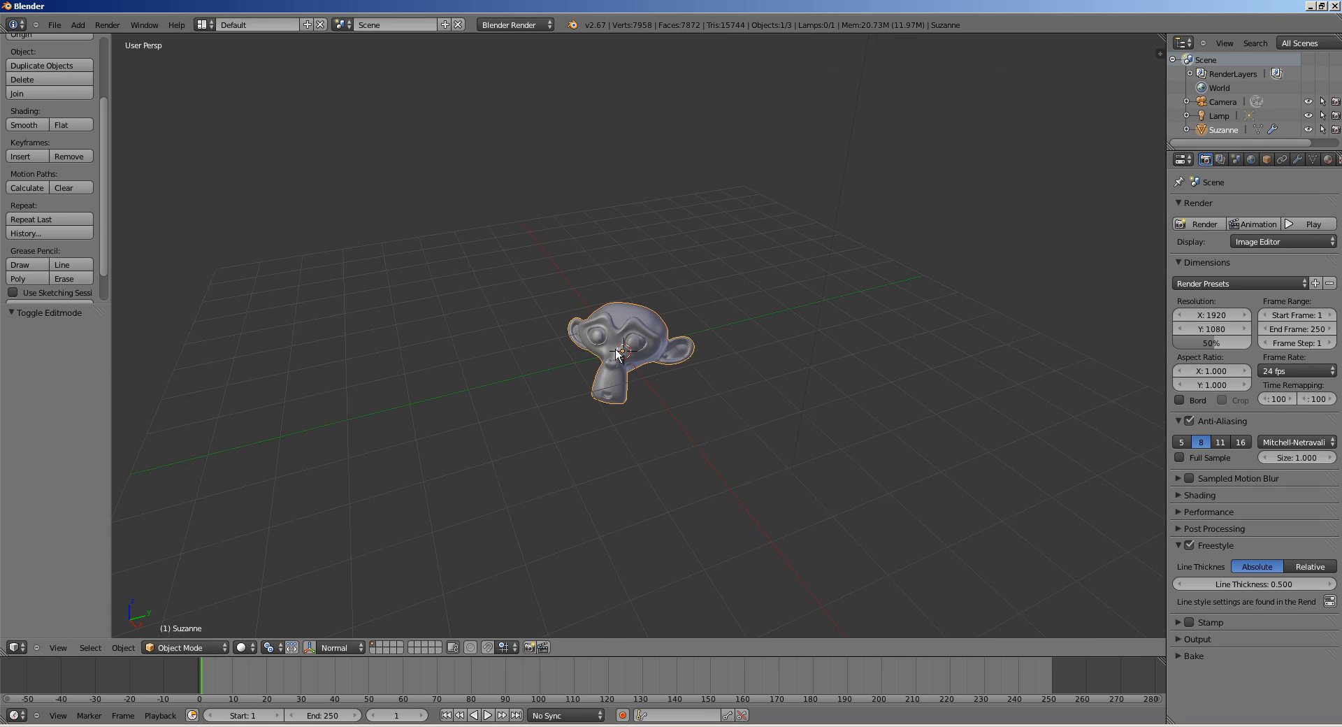
# - Mark the vertical edge in the middle of the monkey's forehead as a Freestyle edge, leaving the mesh in Edit Mode with everything deselected
pyautogui.scroll(3, 616, 354)
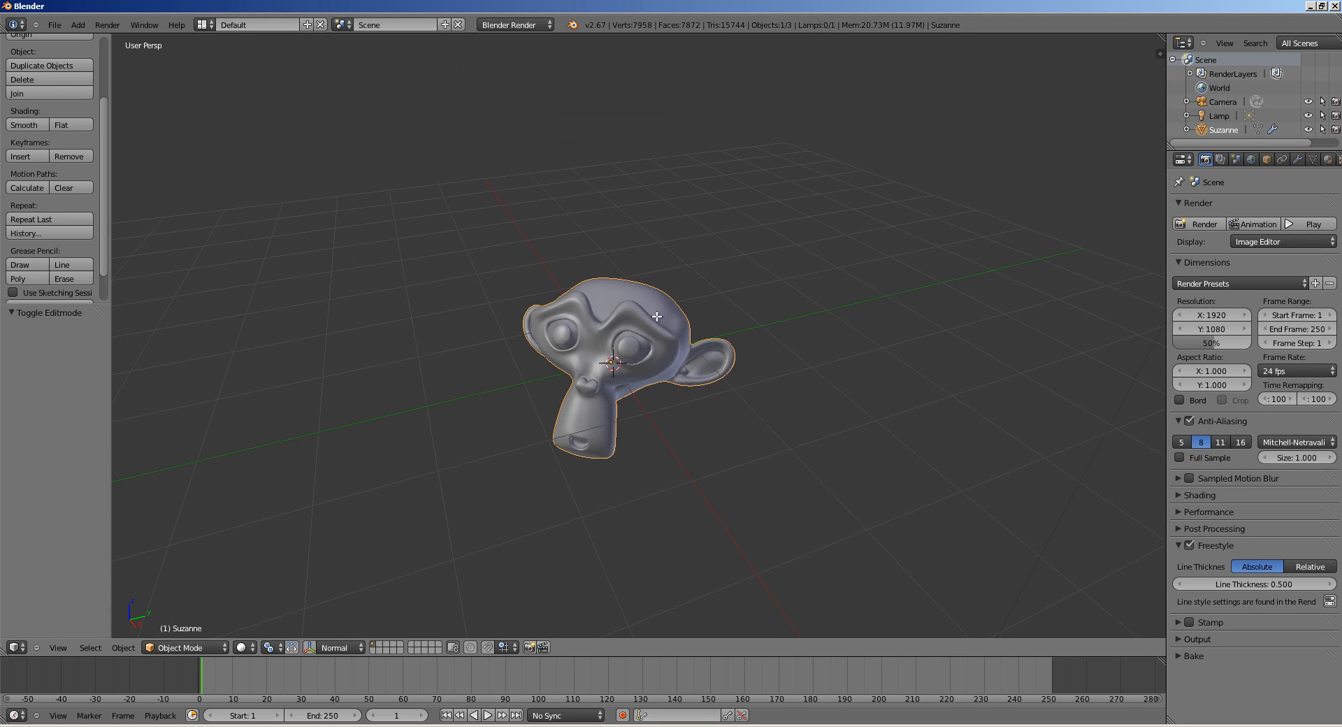
pyautogui.press('Tab')
pyautogui.scroll(3, 629, 336)
pyautogui.moveTo(670, 281); pyautogui.dragTo(584, 274, button='middle')
pyautogui.rightClick(583, 273)
pyautogui.scroll(2, 583, 274)
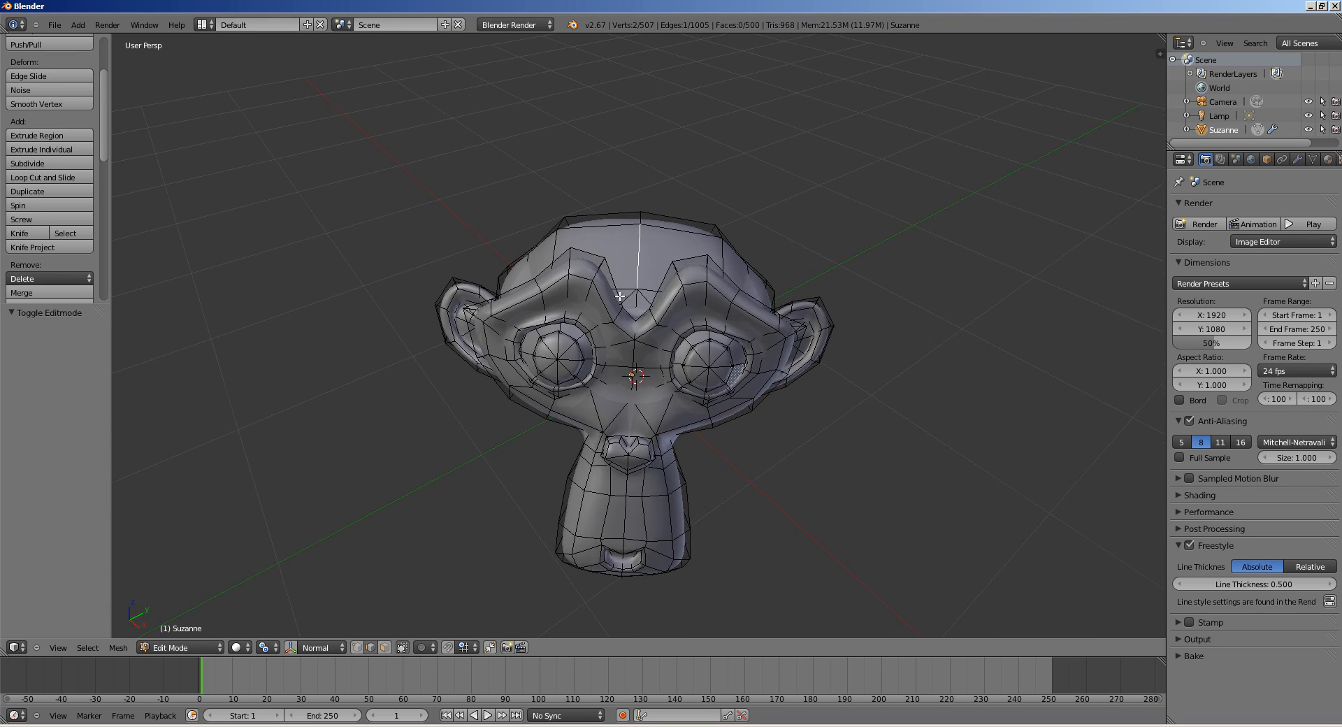
pyautogui.hotkey('ctrl', 'e')
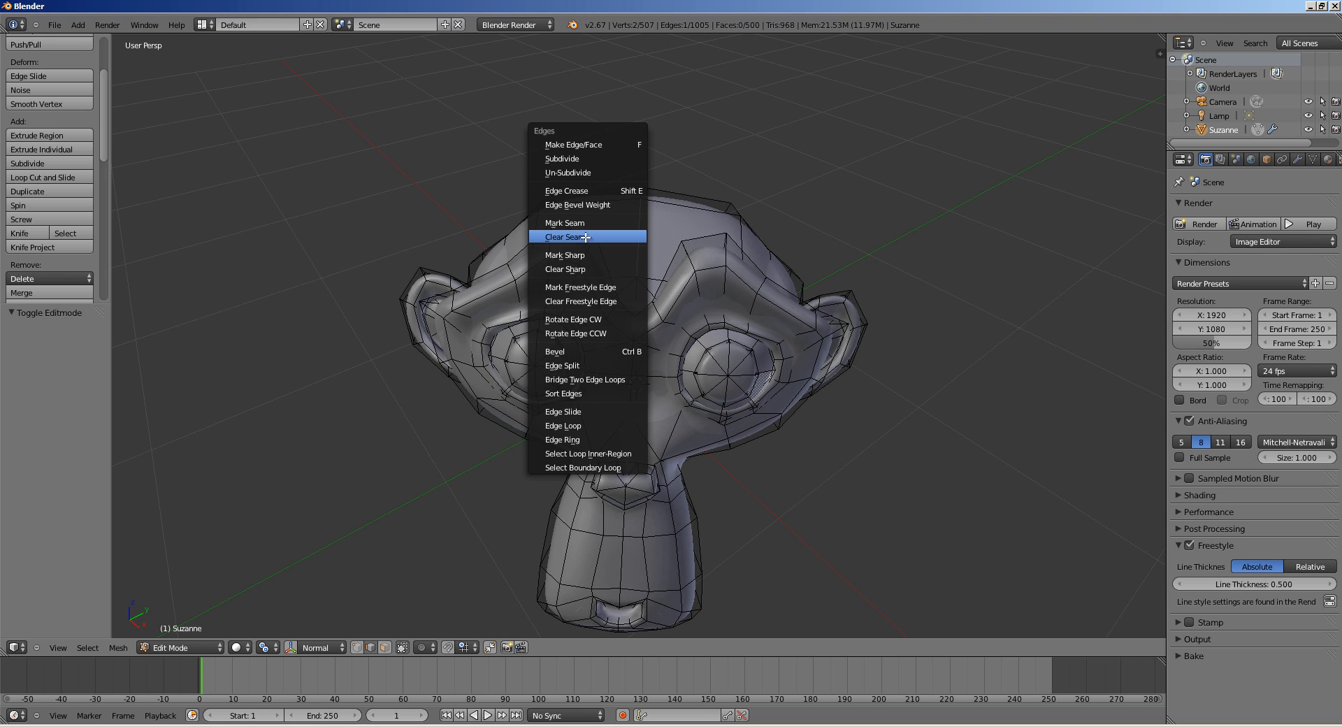
pyautogui.click(602, 287)
pyautogui.press('Tab')
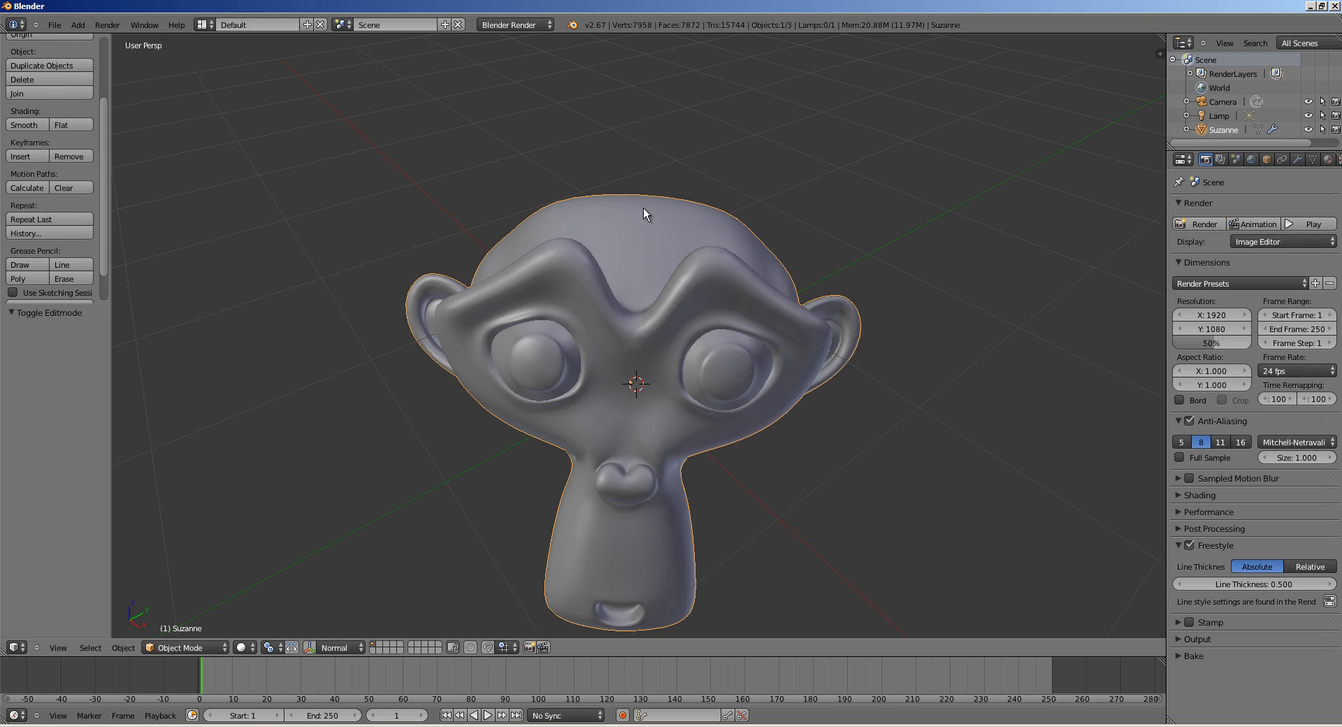
pyautogui.press('Tab')
pyautogui.press('a')
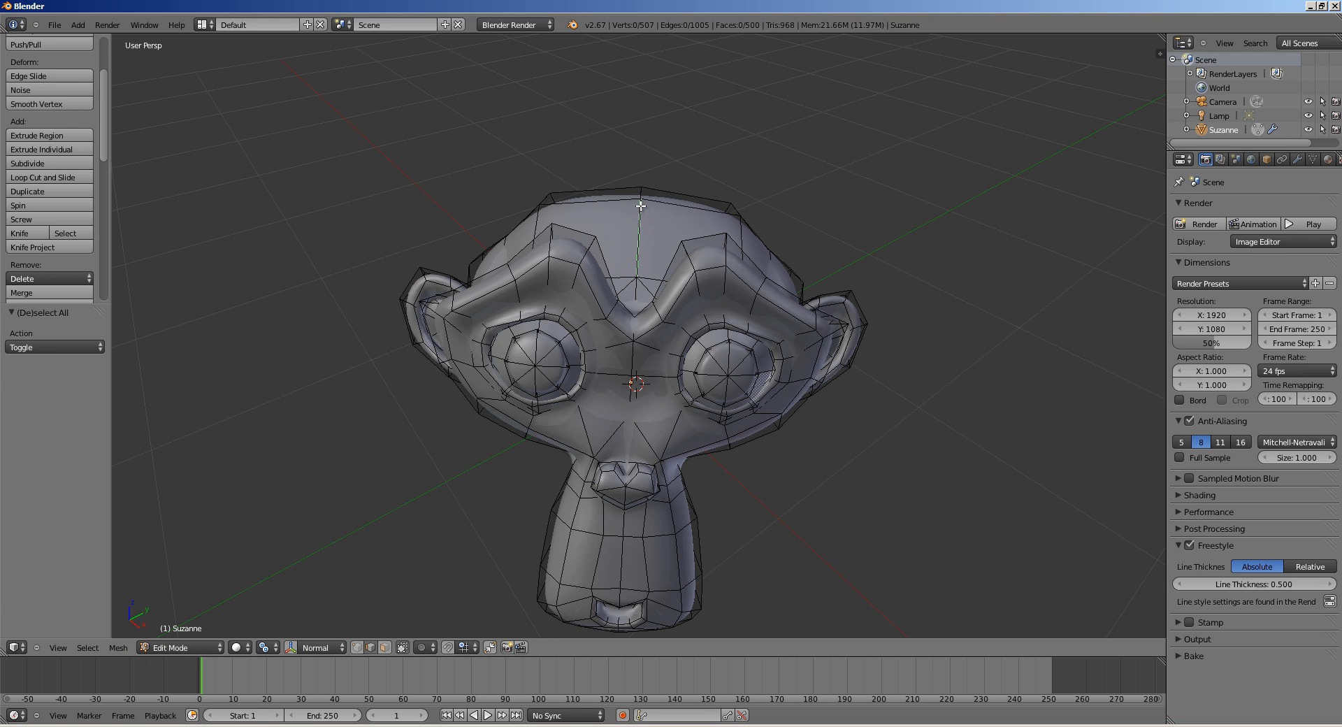
# - Add Edge Mark to the line set's edge types and render the monkey to check the marked edge
pyautogui.click(1219, 160)
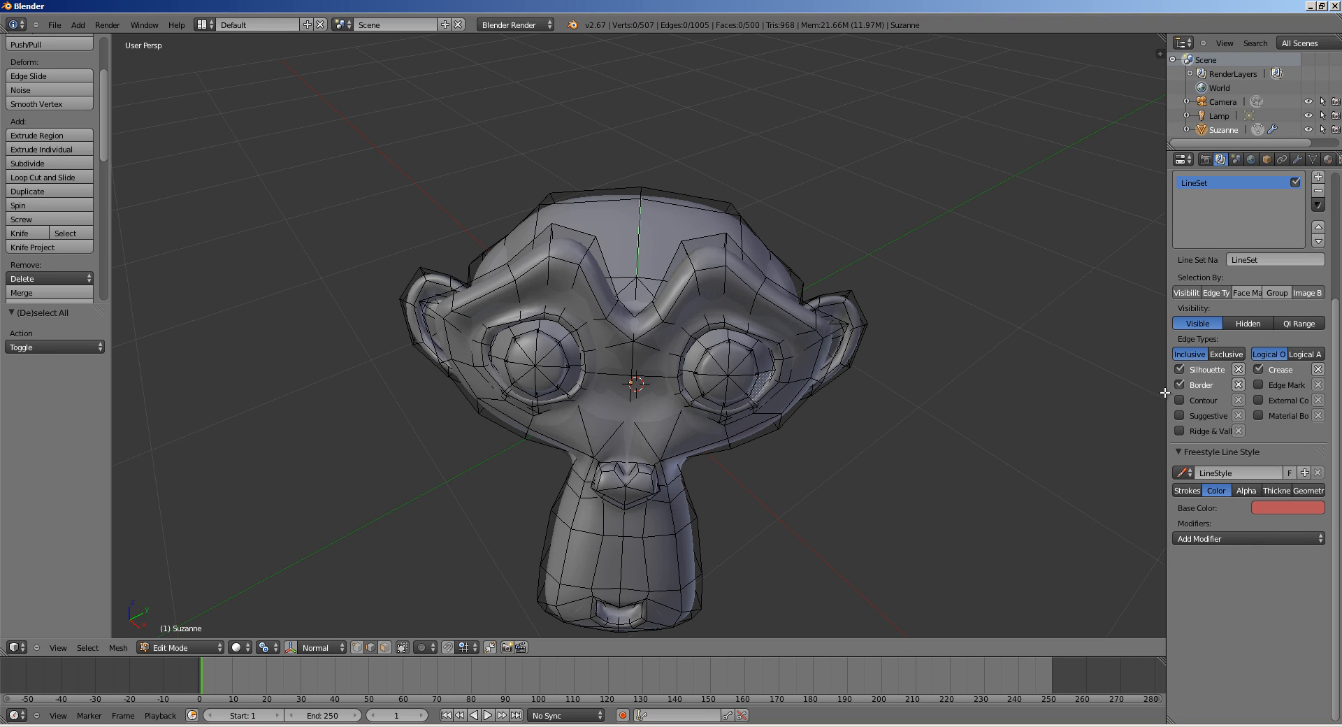
pyautogui.moveTo(1166, 392); pyautogui.dragTo(1107, 391)
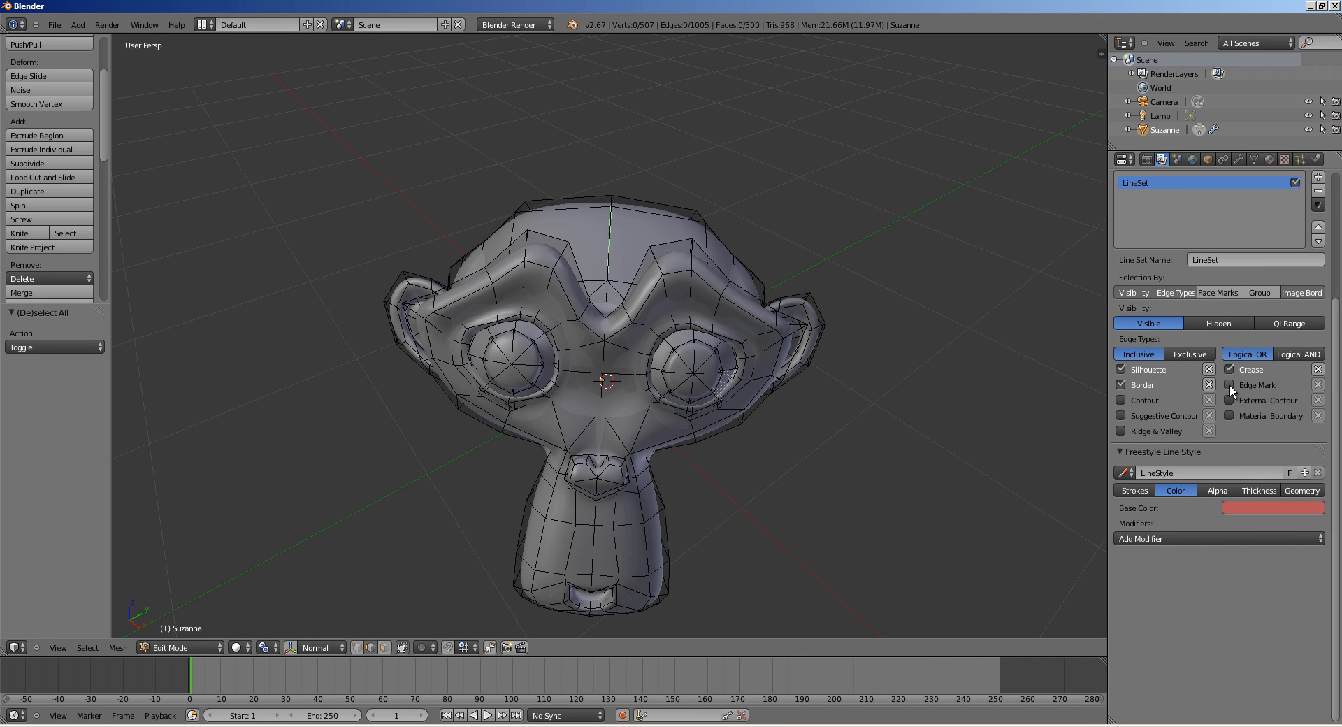
pyautogui.click(1228, 385)
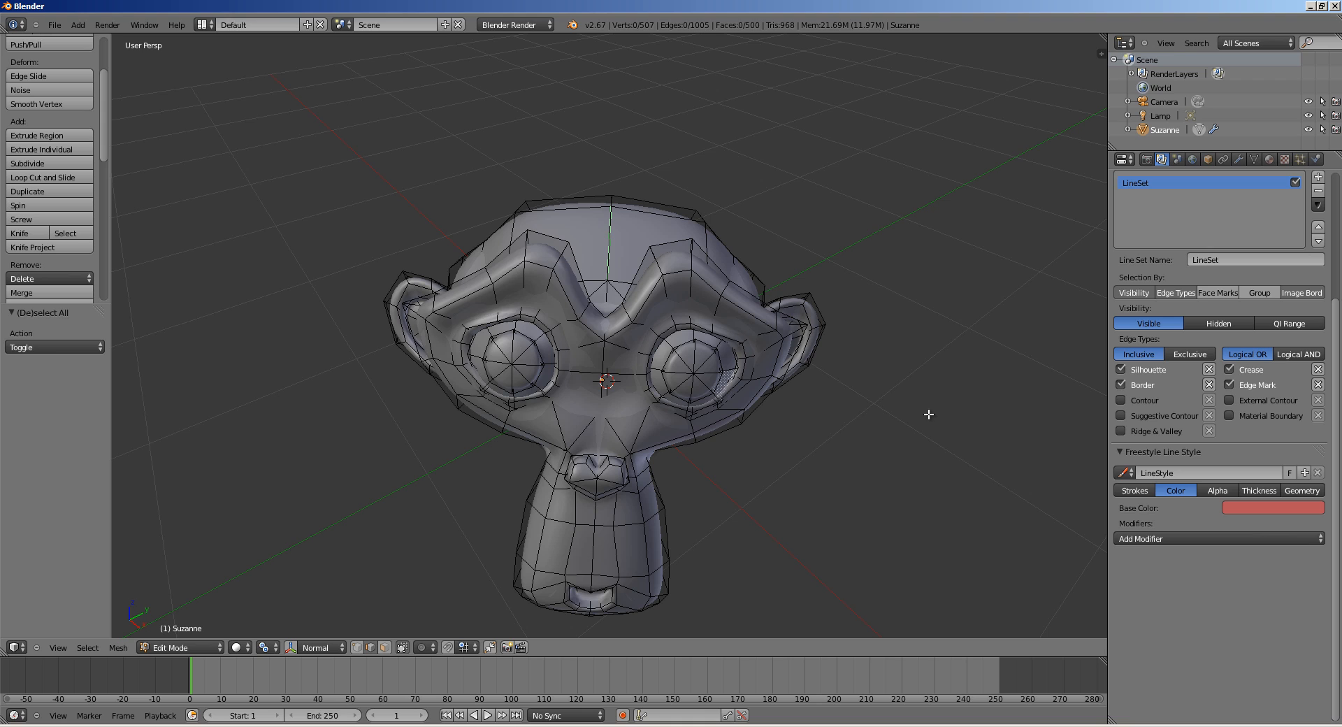
pyautogui.press('F12')
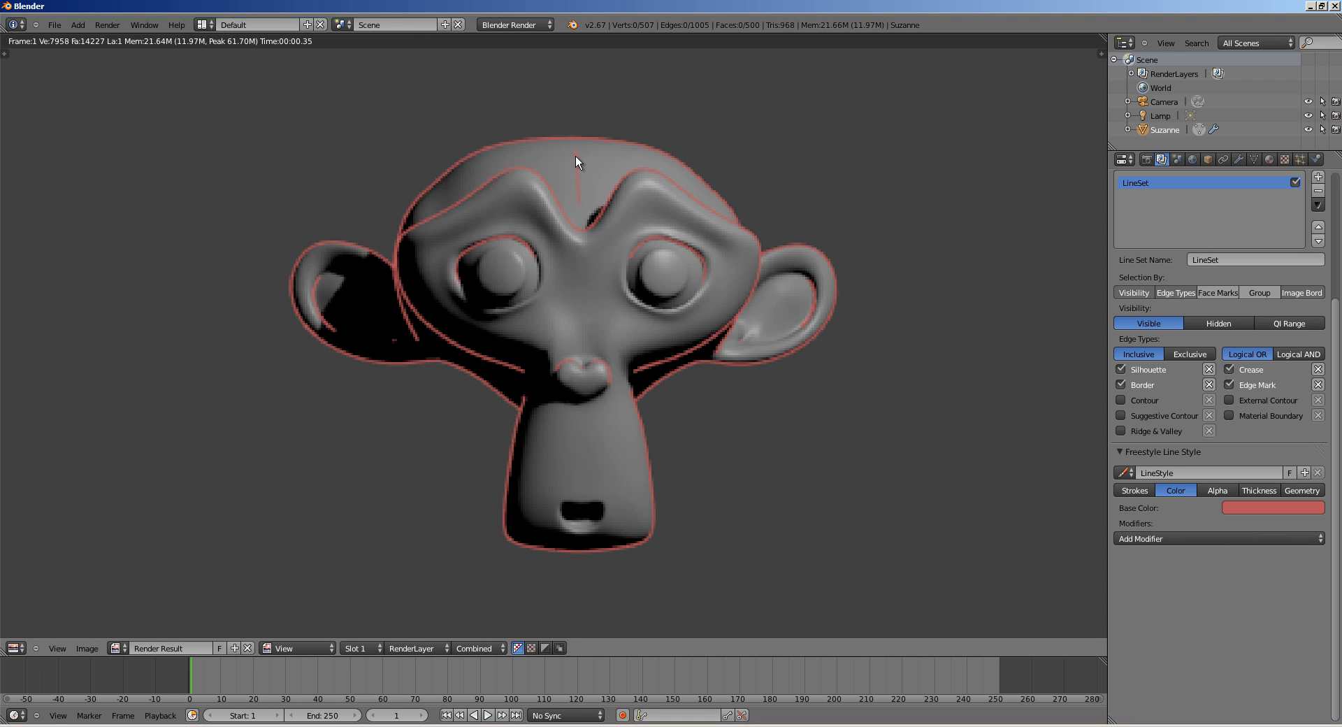
pyautogui.click(15, 648)
pyautogui.click(28, 641)
# - Exclude Silhouette, Border and Crease from the line set's edge types, keeping only Edge Mark, and render the monkey
pyautogui.scroll(2, 615, 318)
pyautogui.scroll(3, 616, 318)
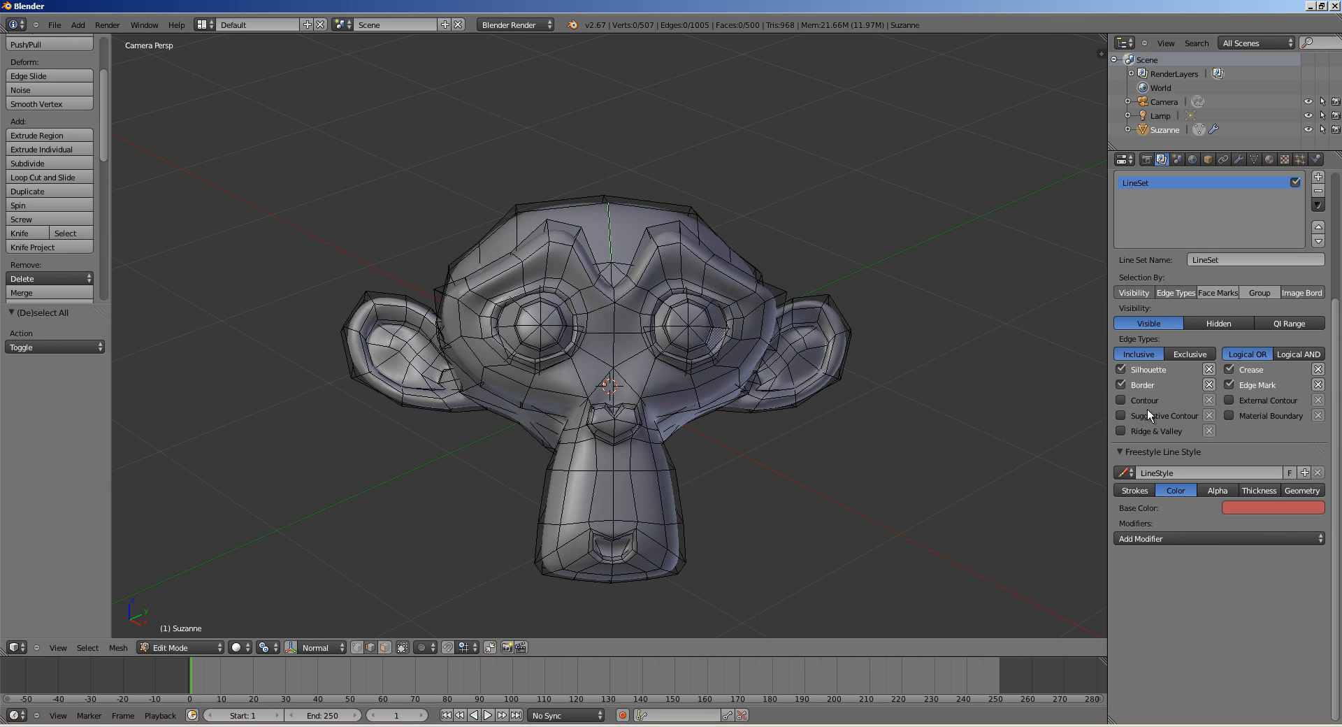
pyautogui.click(1120, 369)
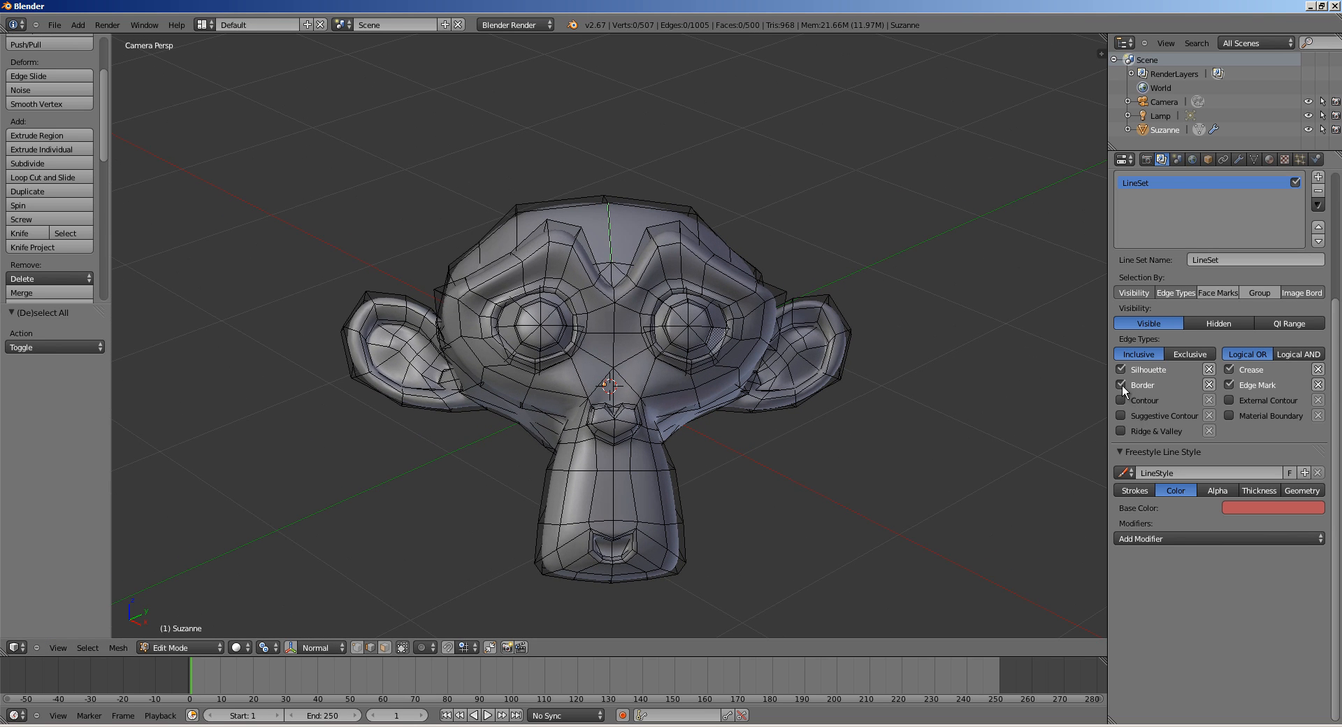
pyautogui.click(1121, 384)
pyautogui.click(1228, 369)
pyautogui.press('F12')
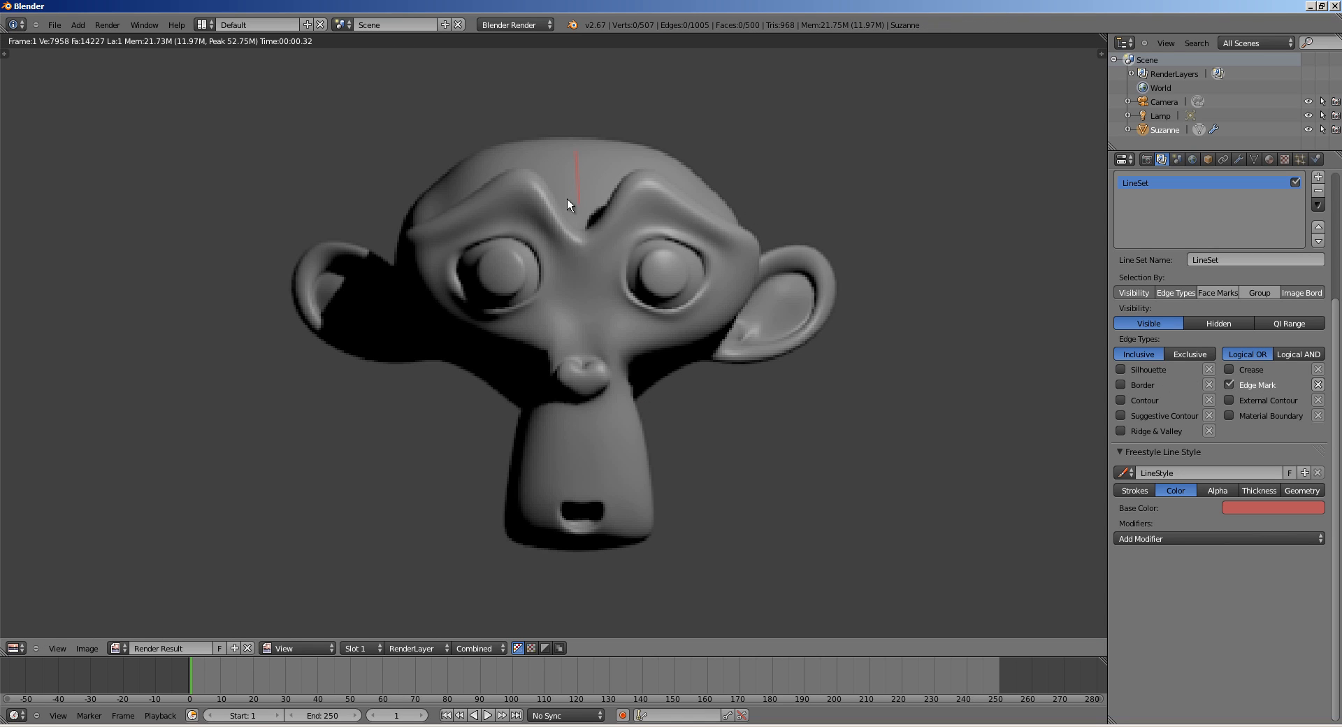
pyautogui.click(16, 647)
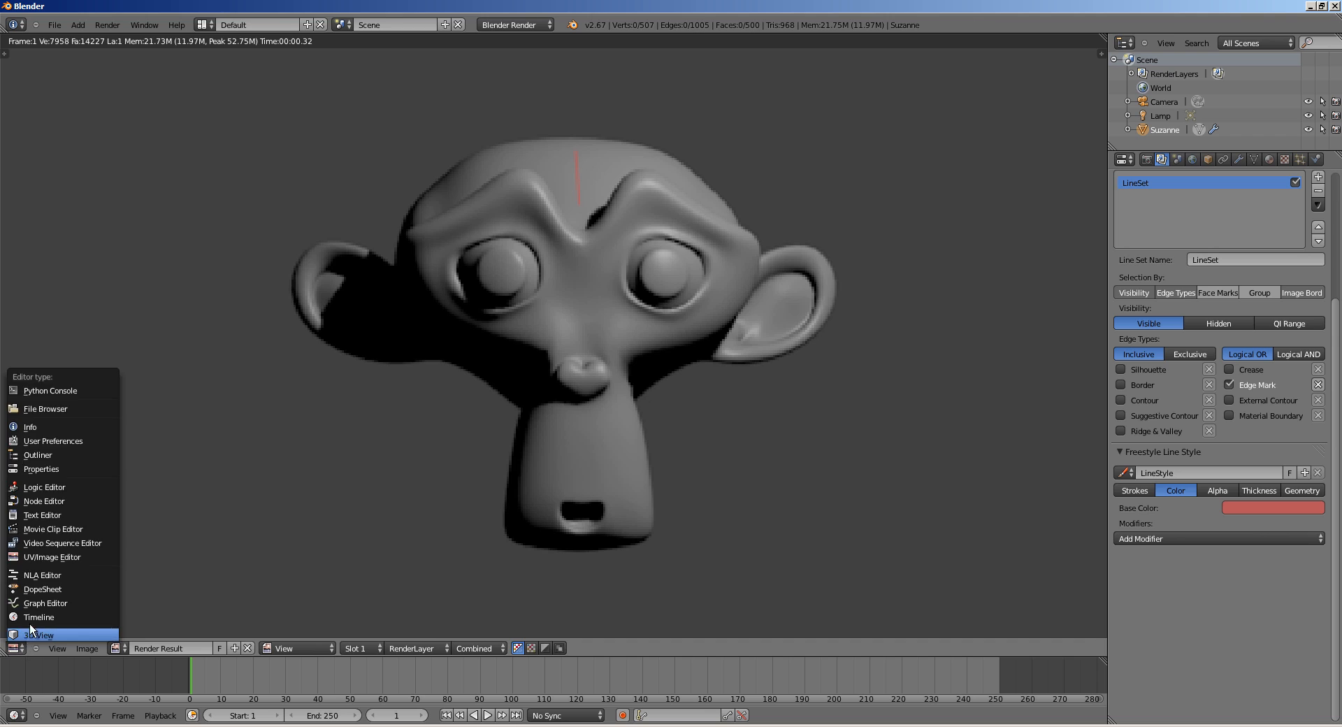
pyautogui.click(31, 631)
pyautogui.press('F12')
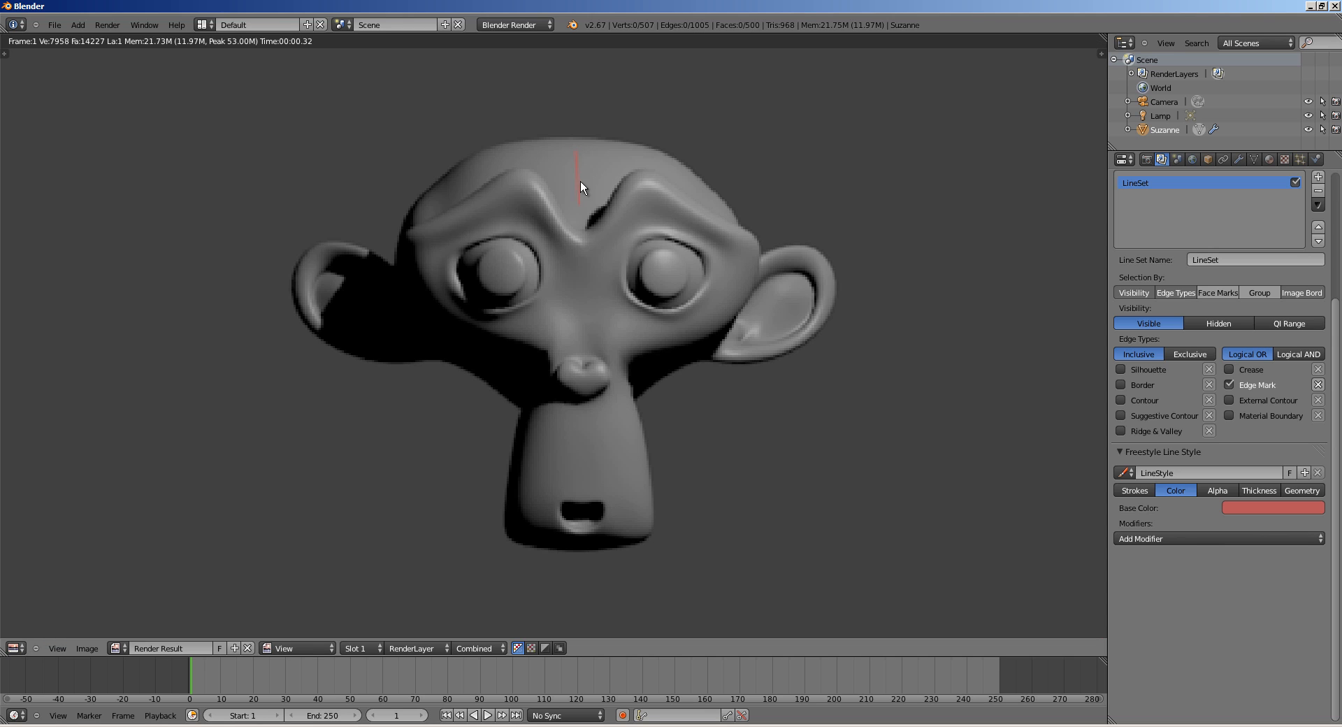
# - Switch the render result area back to the 3D view and leave the camera view
pyautogui.click(16, 647)
pyautogui.click(28, 632)
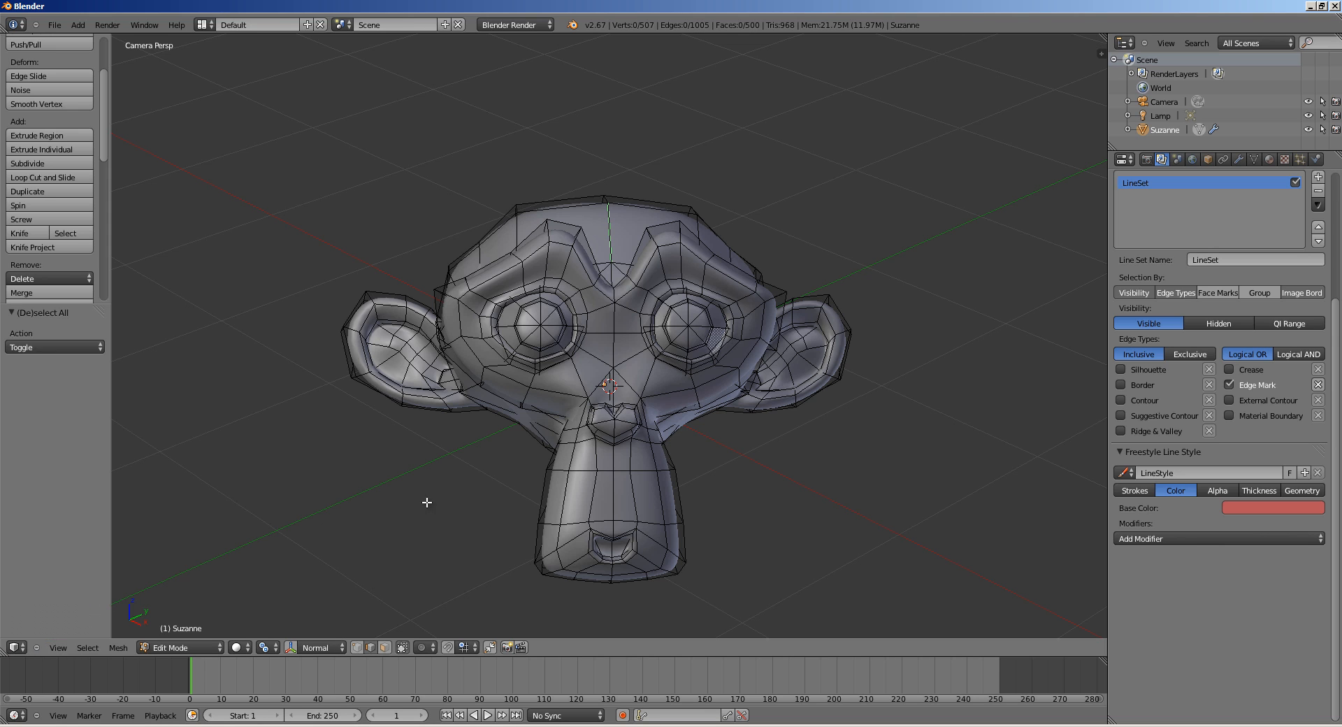
pyautogui.scroll(6, 1172, 393)
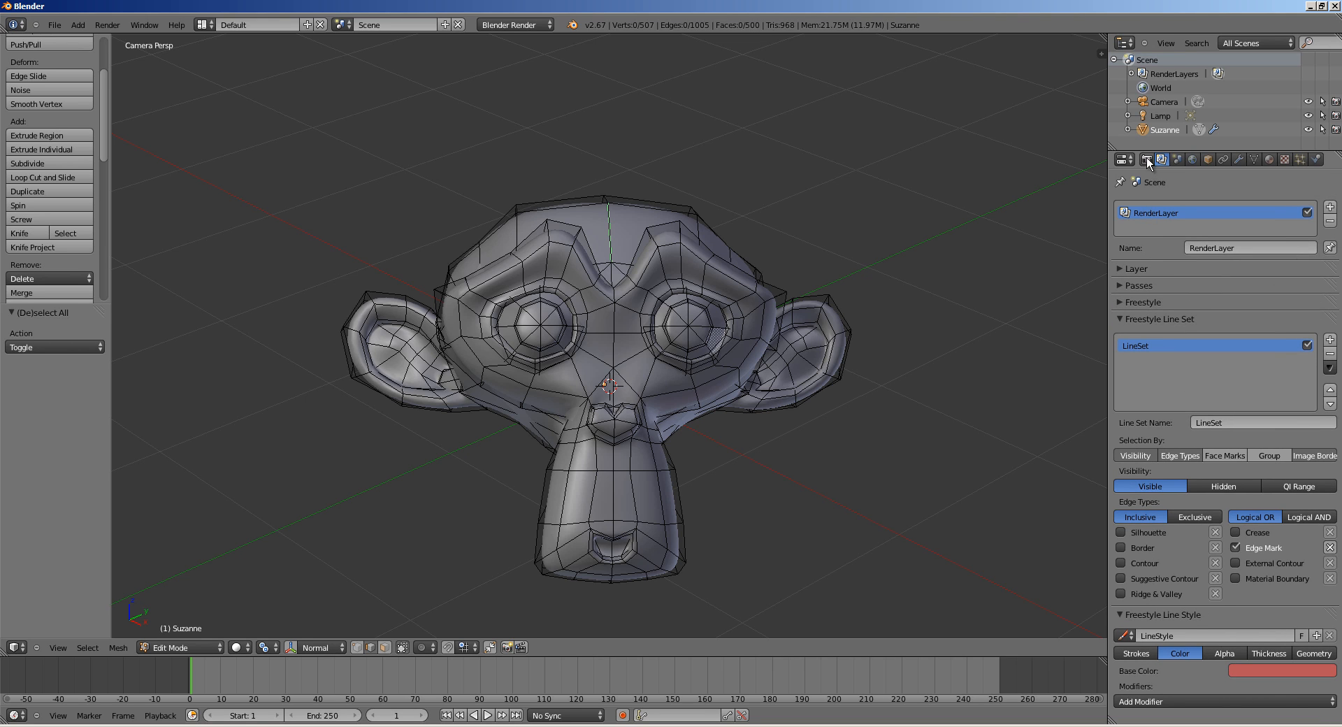
pyautogui.press('KP_0')
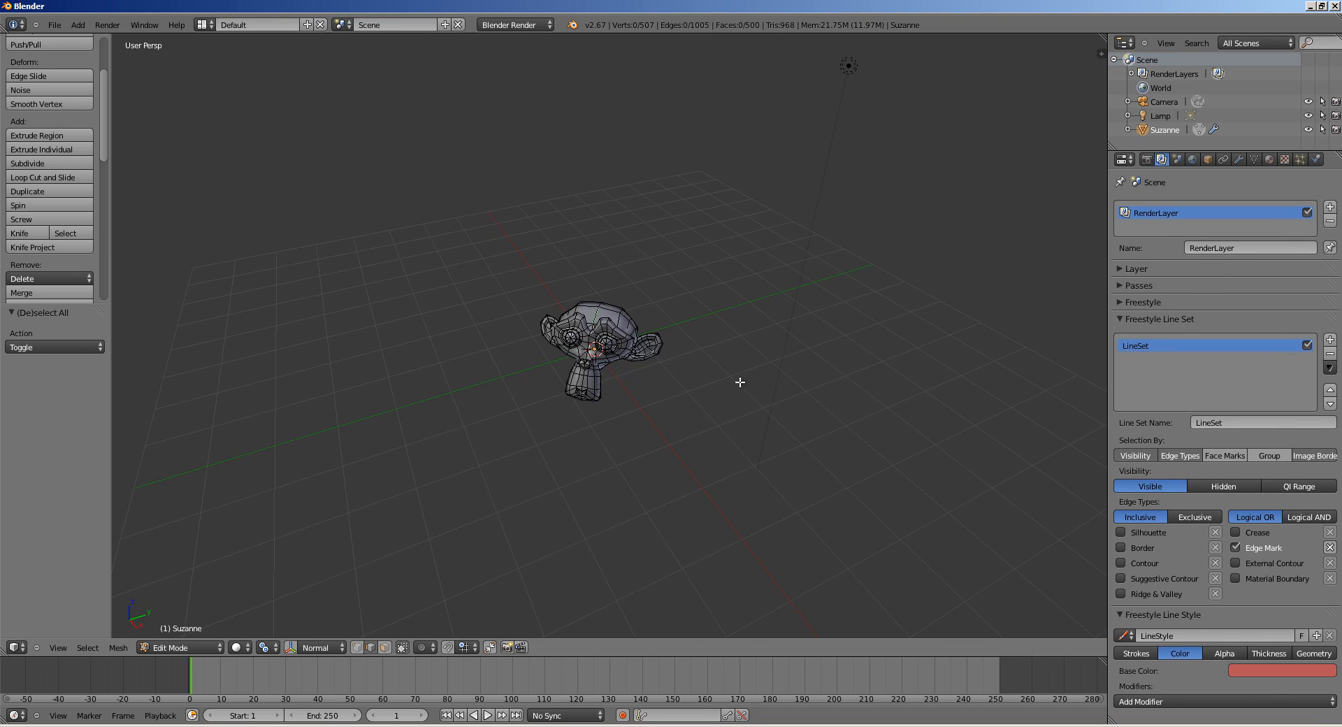
pyautogui.moveTo(619, 371); pyautogui.dragTo(586, 398, button='middle')
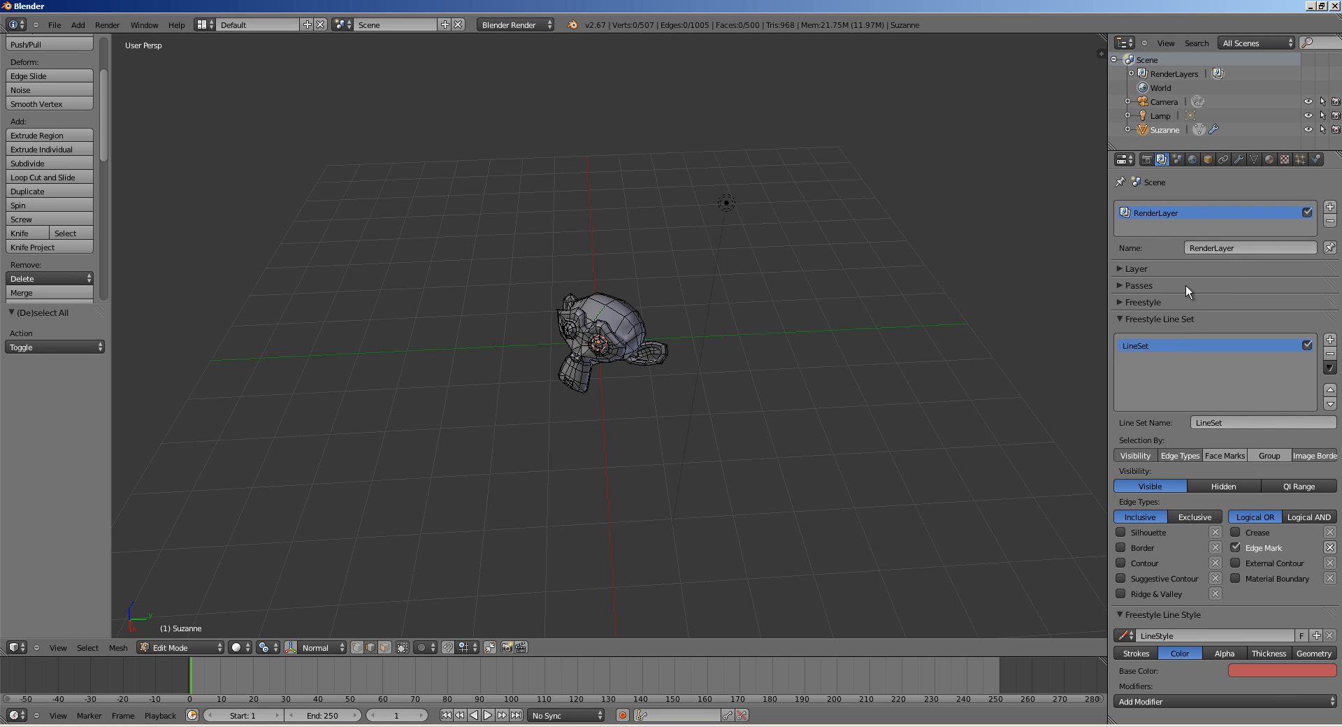
pyautogui.click(1188, 319)
pyautogui.click(1151, 337)
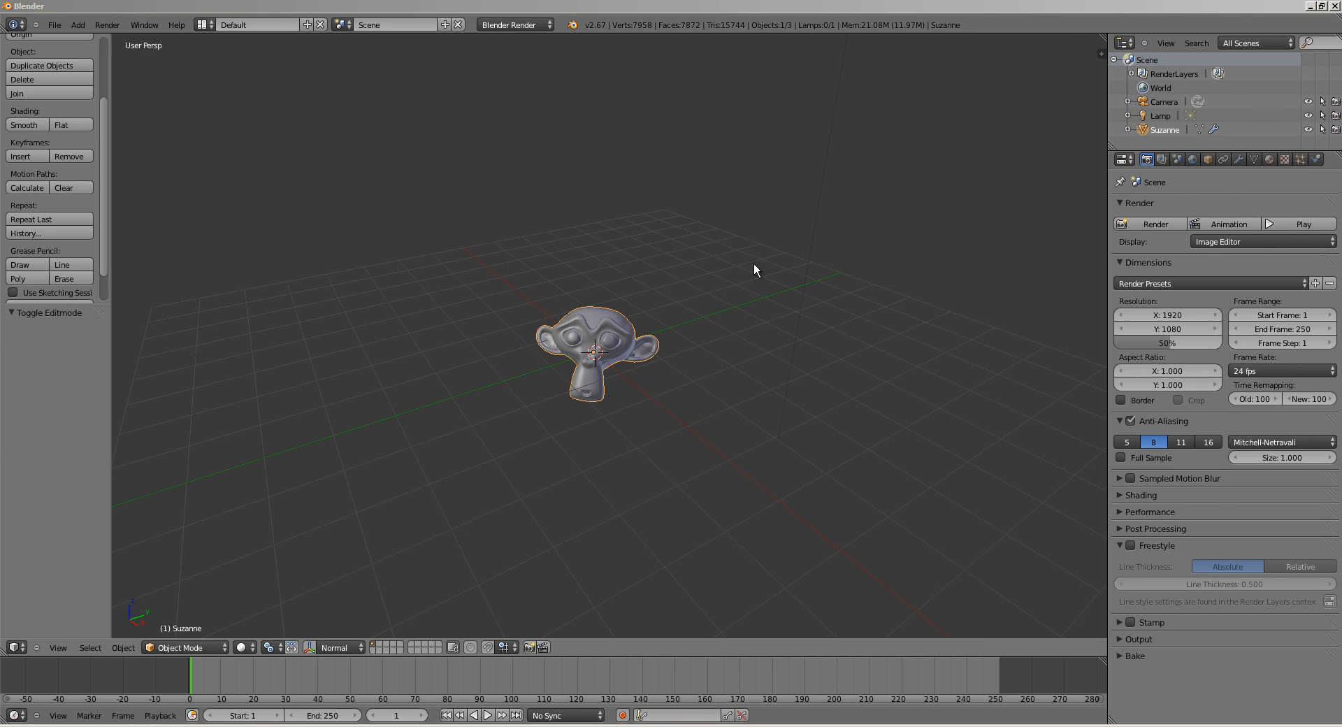
# - Render the monkey with Freestyle turned off and fit the whole image in the editor
pyautogui.click(828, 226)
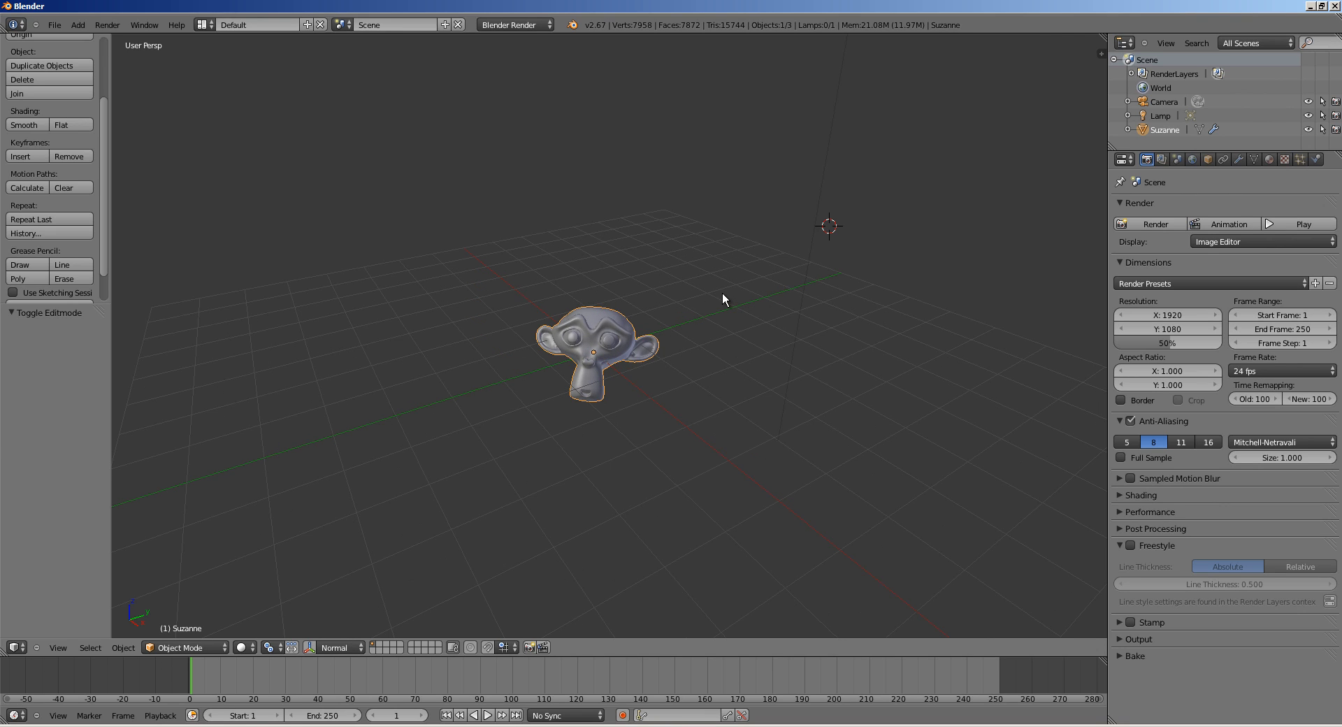
pyautogui.press('F12')
pyautogui.scroll(-3, 409, 352)
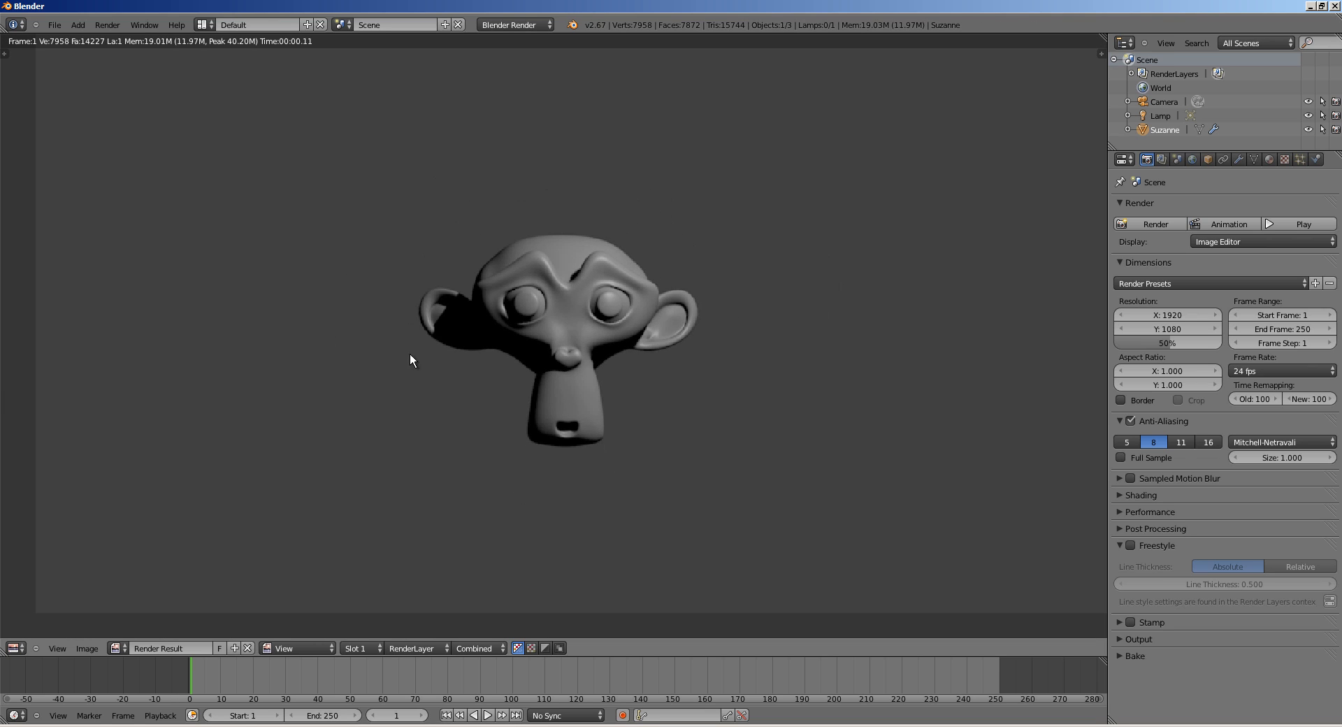
pyautogui.scroll(-2, 611, 313)
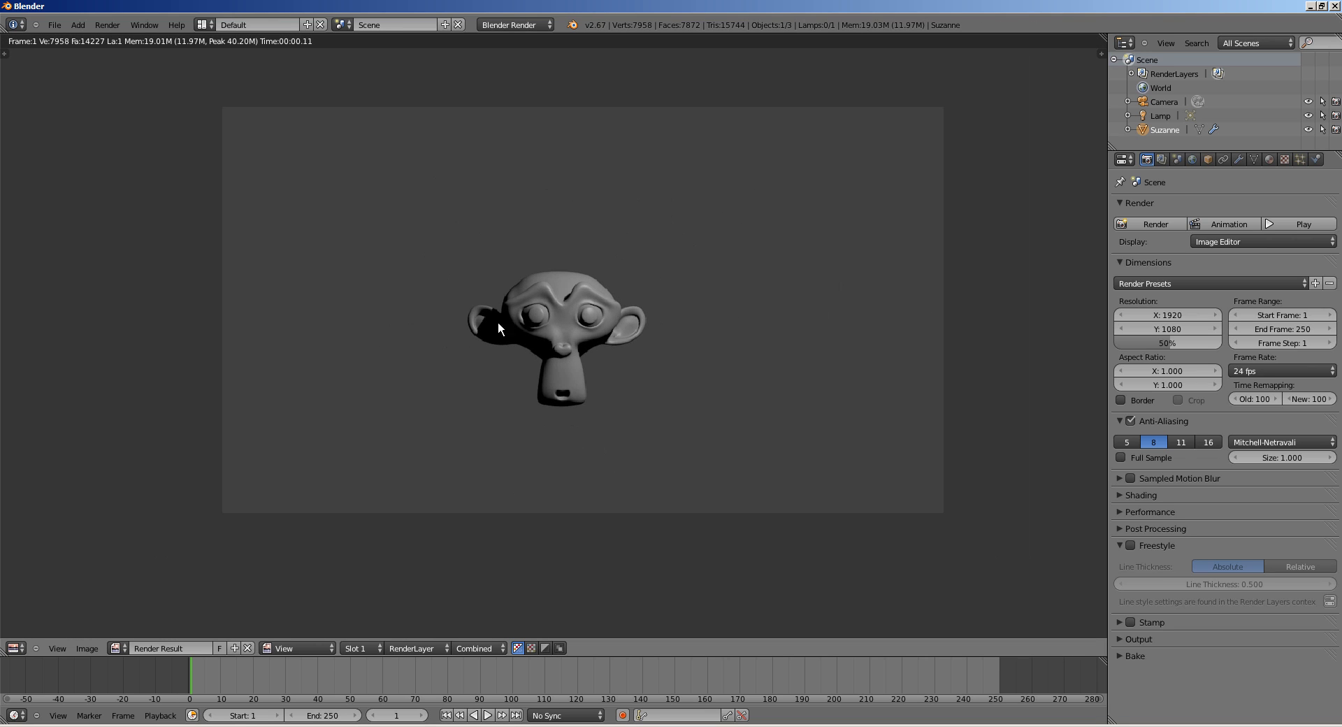
# - Switch to the Compositing layout and enable Use Nodes, Free Unused, Backdrop and Auto Render, with the backdrop in color and alpha
pyautogui.hotkey('ctrl', 'Left')
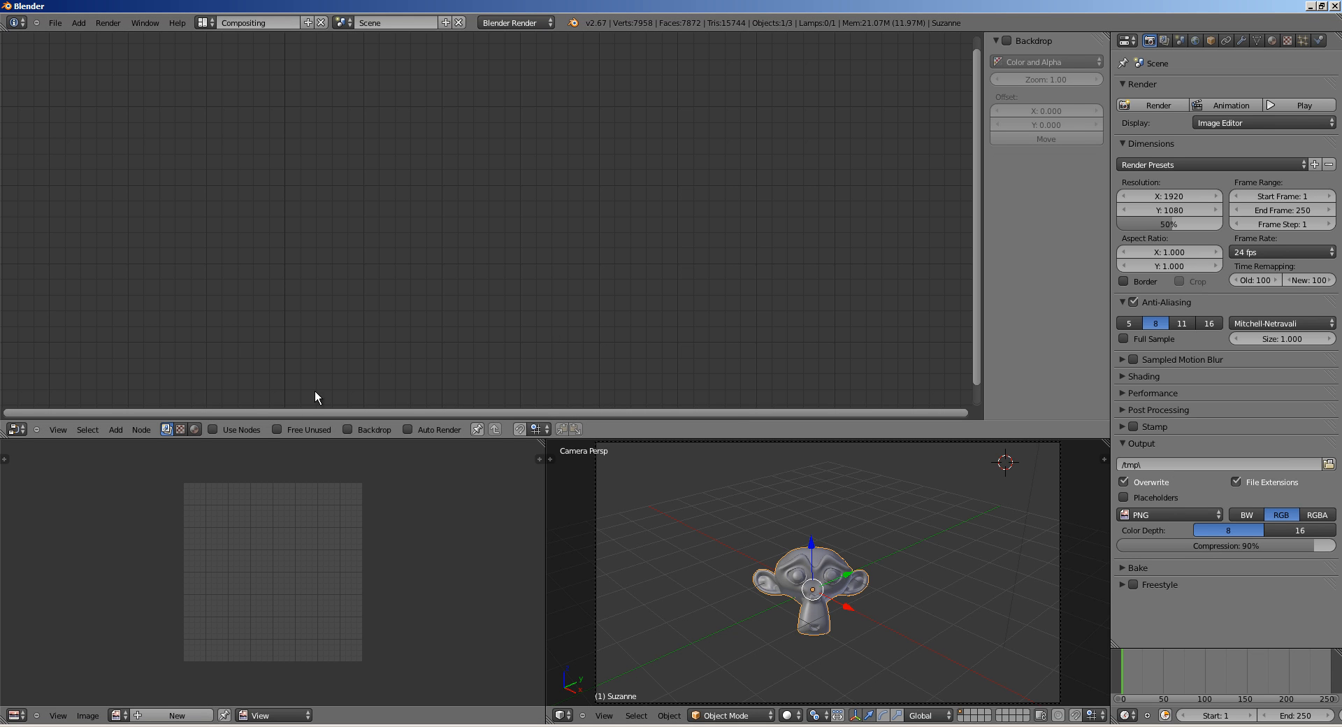
pyautogui.click(241, 431)
pyautogui.click(277, 429)
pyautogui.click(347, 429)
pyautogui.click(434, 429)
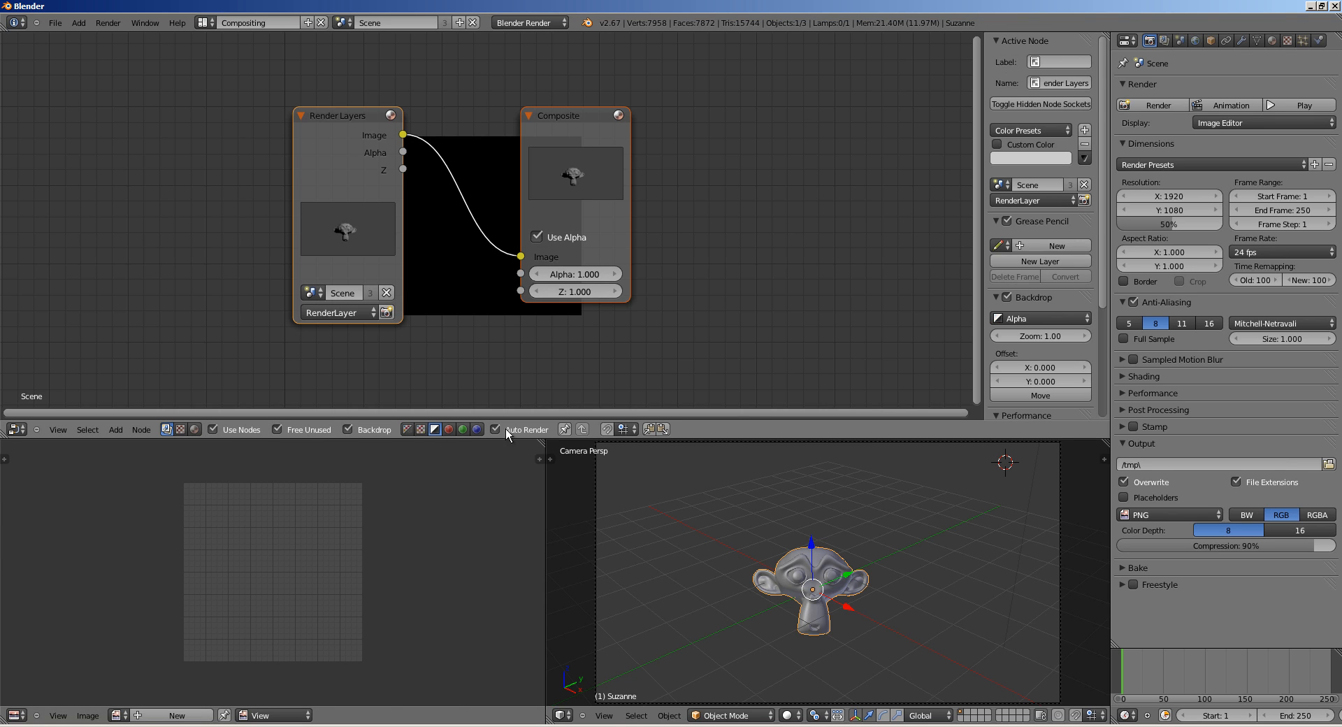
pyautogui.click(408, 429)
# - Maximize the node editor and move the Composite node farther away from the Render Layers node
pyautogui.hotkey('ctrl', 'Up')
pyautogui.moveTo(780, 307); pyautogui.dragTo(572, 283, button='middle')
pyautogui.moveTo(564, 252); pyautogui.dragTo(756, 173)
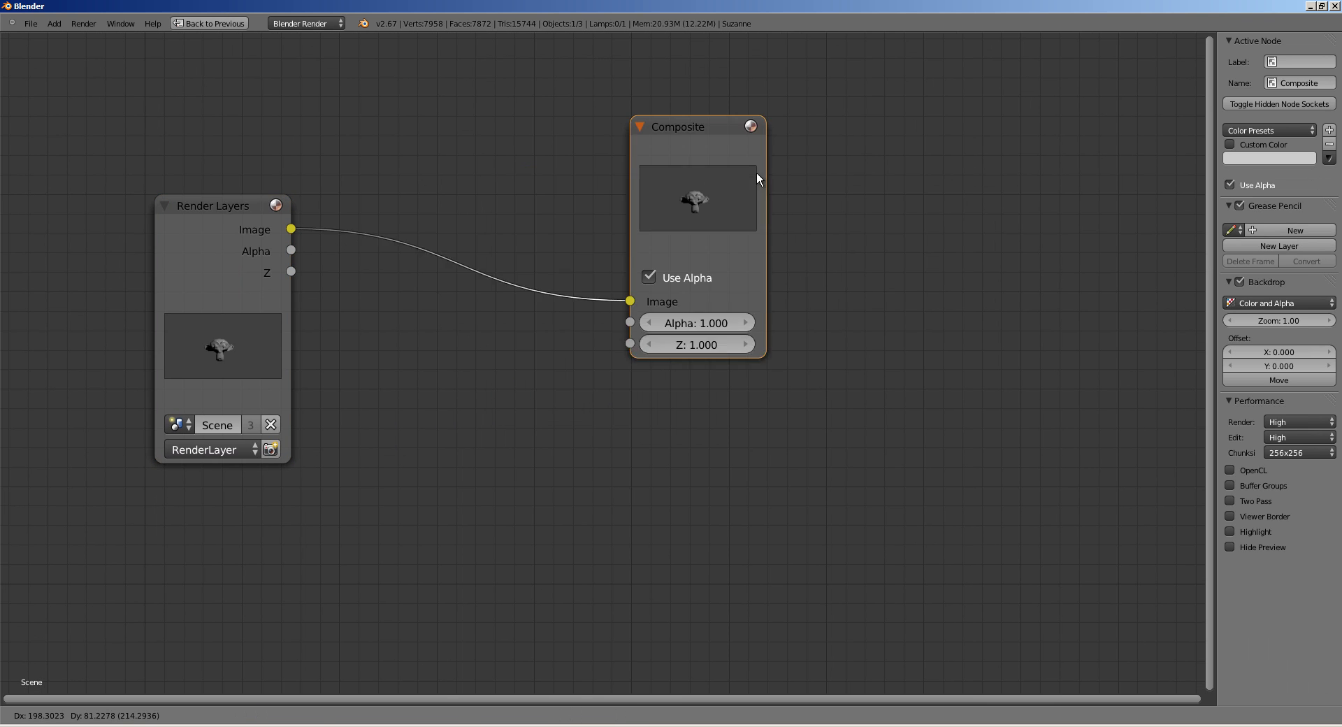
# - Add a Viewer node below the Composite node and connect the Render Layers Image output to it
pyautogui.scroll(-2, 417, 334)
pyautogui.hotkey('shift', 'a')
pyautogui.moveTo(492, 424)
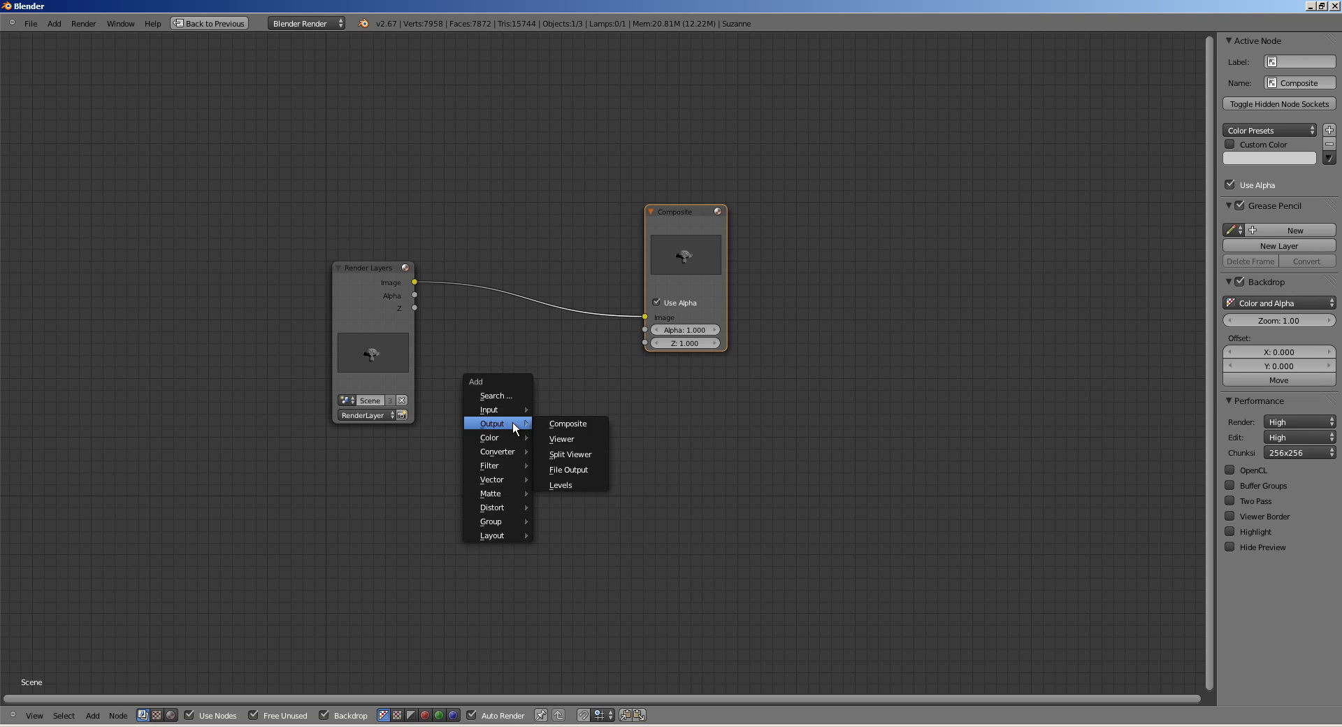
pyautogui.click(564, 439)
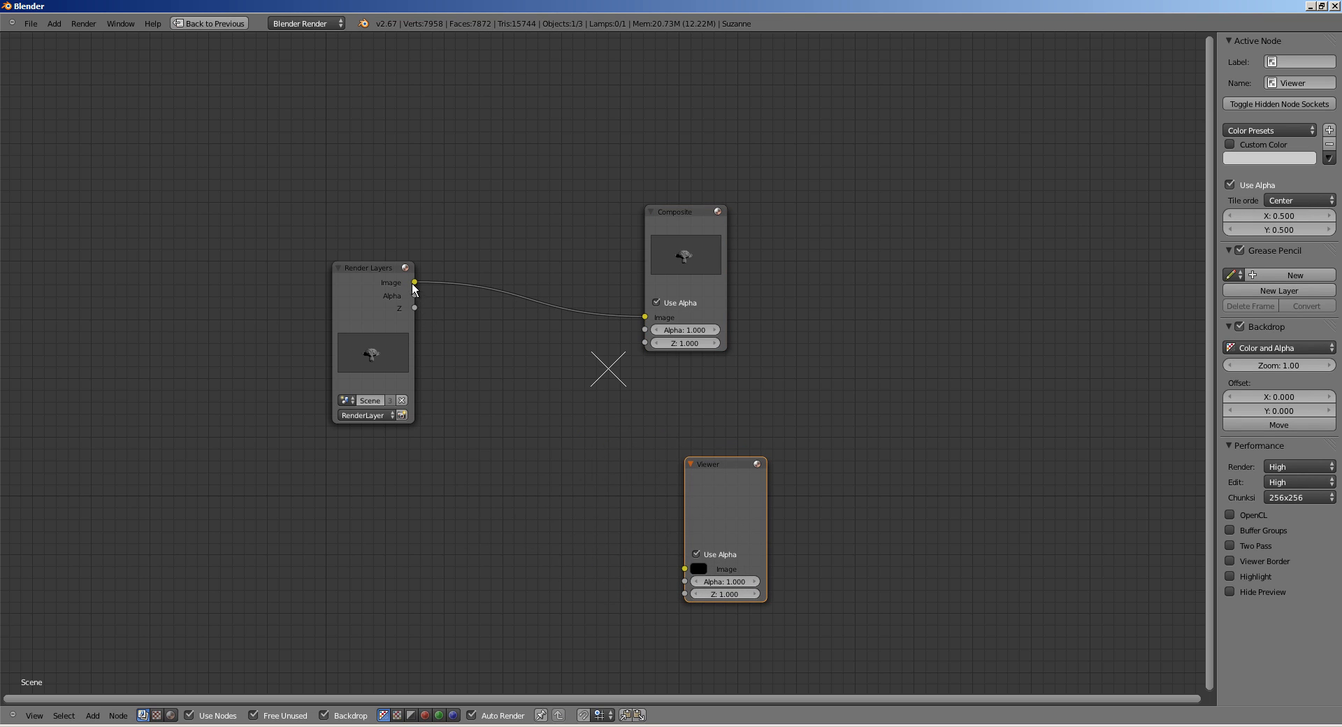
pyautogui.moveTo(414, 283); pyautogui.dragTo(694, 573)
pyautogui.moveTo(728, 493); pyautogui.dragTo(700, 481)
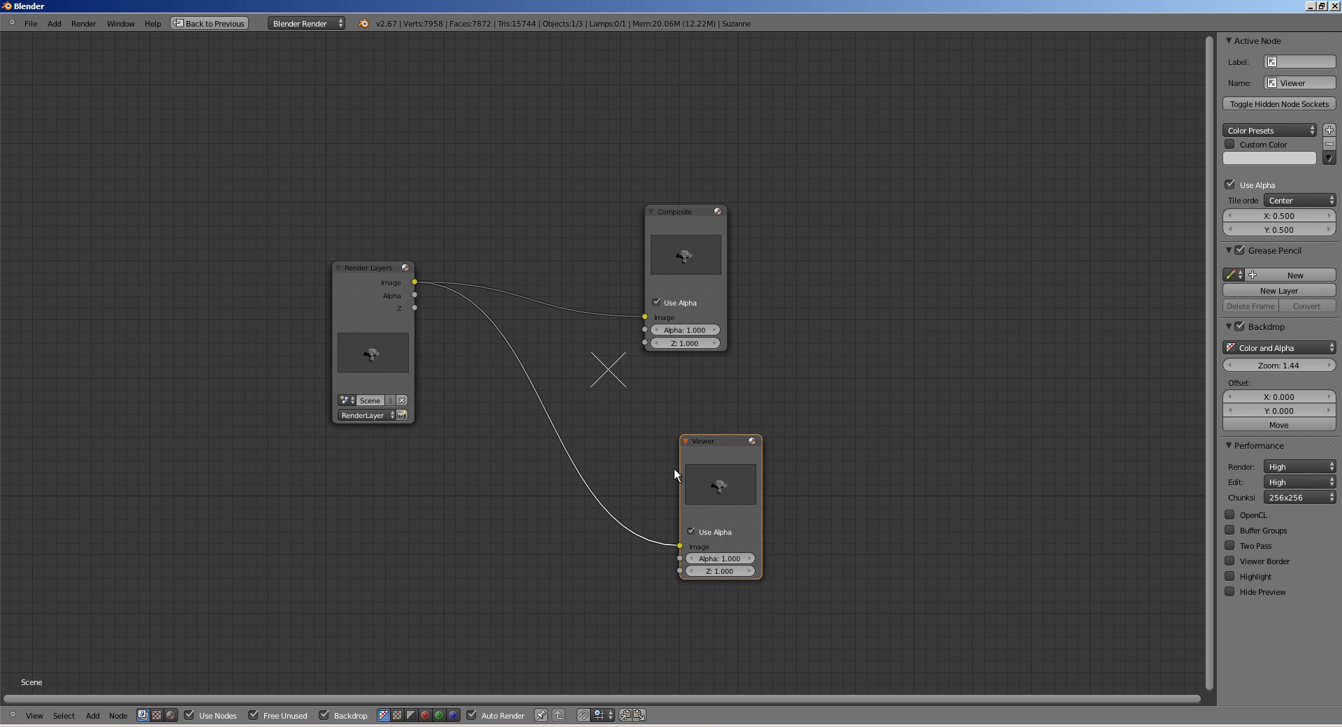
# - Cut the link to the Viewer node, reconnect the Render Layers Image output to it and nudge the node
pyautogui.keyDown('ctrl'); pyautogui.moveTo(578, 521); pyautogui.dragTo(578, 522, button='right'); pyautogui.keyUp('ctrl')
pyautogui.moveTo(414, 282); pyautogui.dragTo(679, 545)
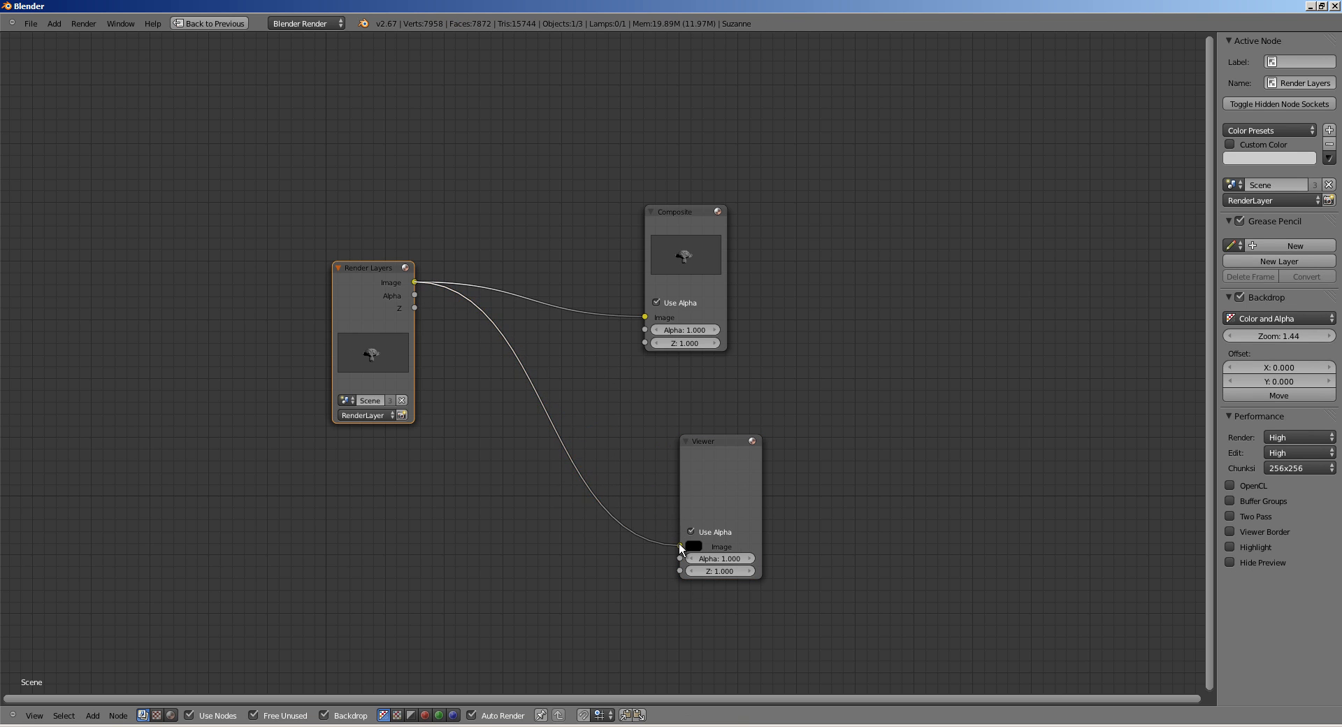
pyautogui.scroll(1, 603, 356)
pyautogui.moveTo(730, 497); pyautogui.dragTo(710, 488)
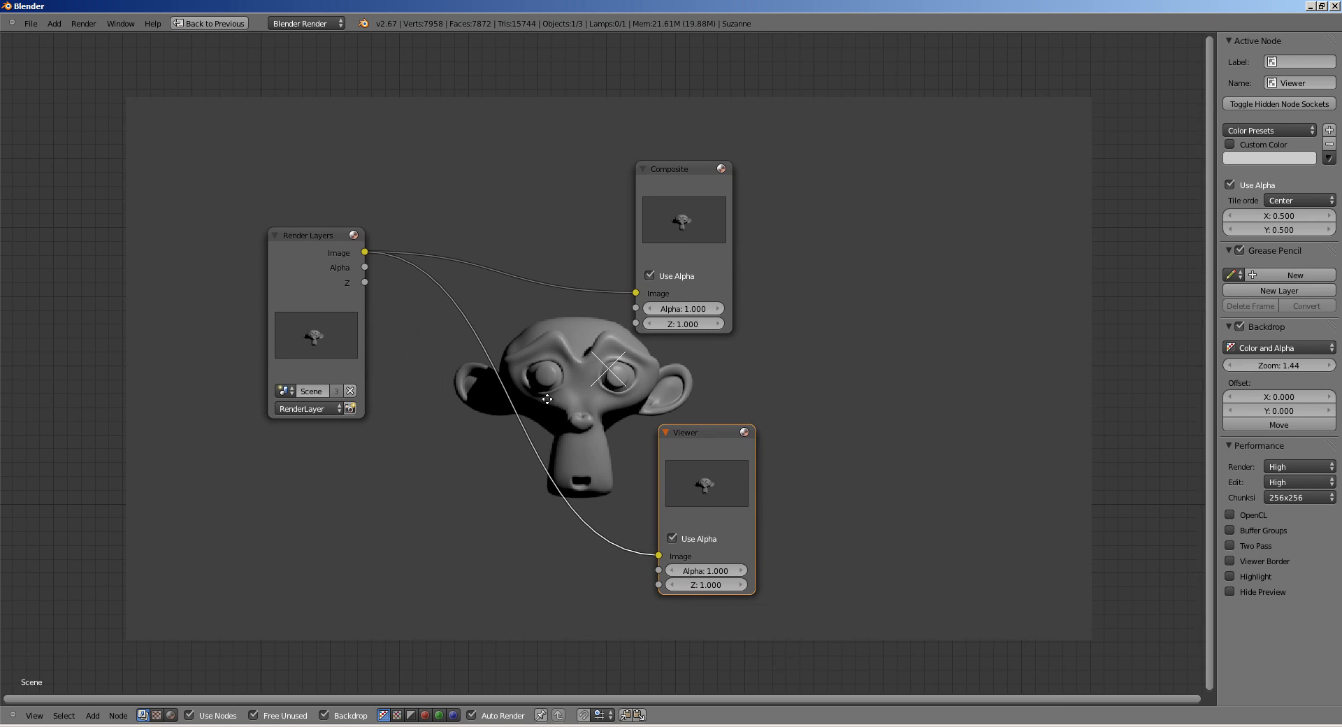
# - Spread the Composite, Render Layers and Viewer nodes apart so they clear the monkey in the backdrop
pyautogui.scroll(3, 618, 431)
pyautogui.scroll(-2, 732, 402)
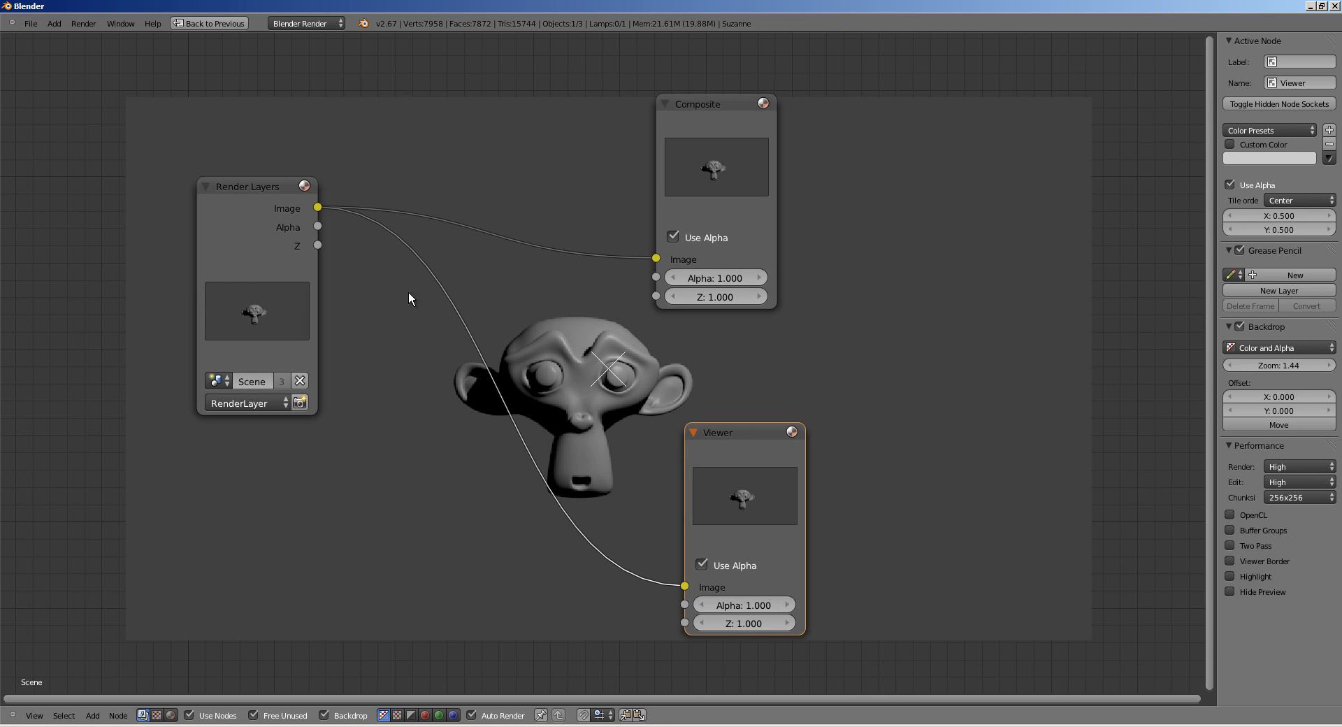
pyautogui.moveTo(765, 158); pyautogui.dragTo(847, 145)
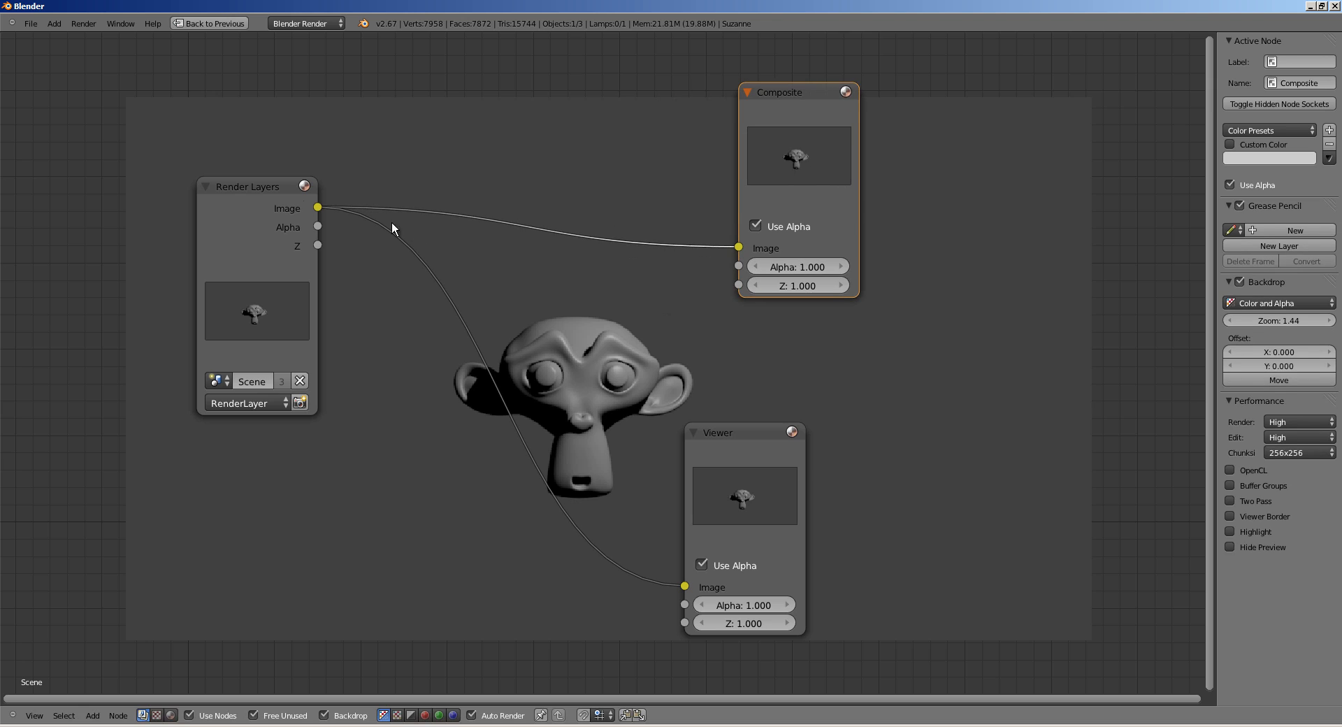
pyautogui.moveTo(250, 186); pyautogui.dragTo(184, 179)
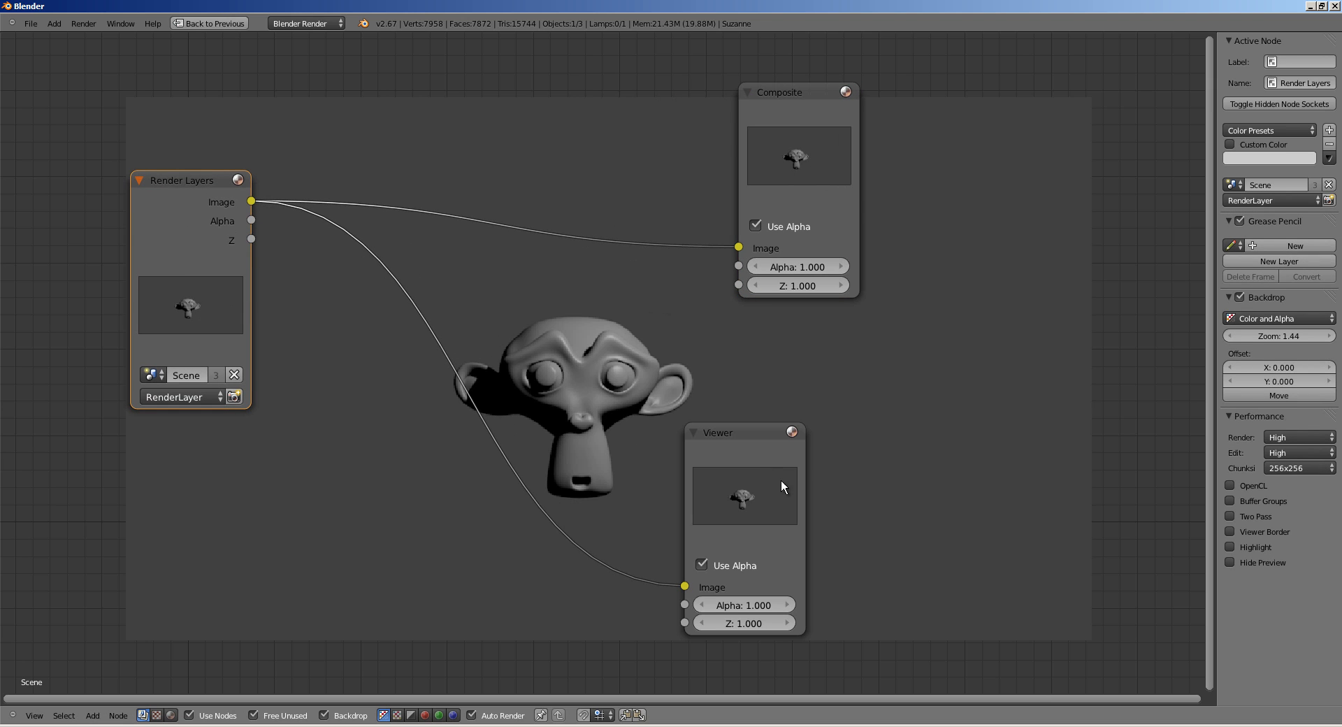
pyautogui.moveTo(746, 467); pyautogui.dragTo(807, 473)
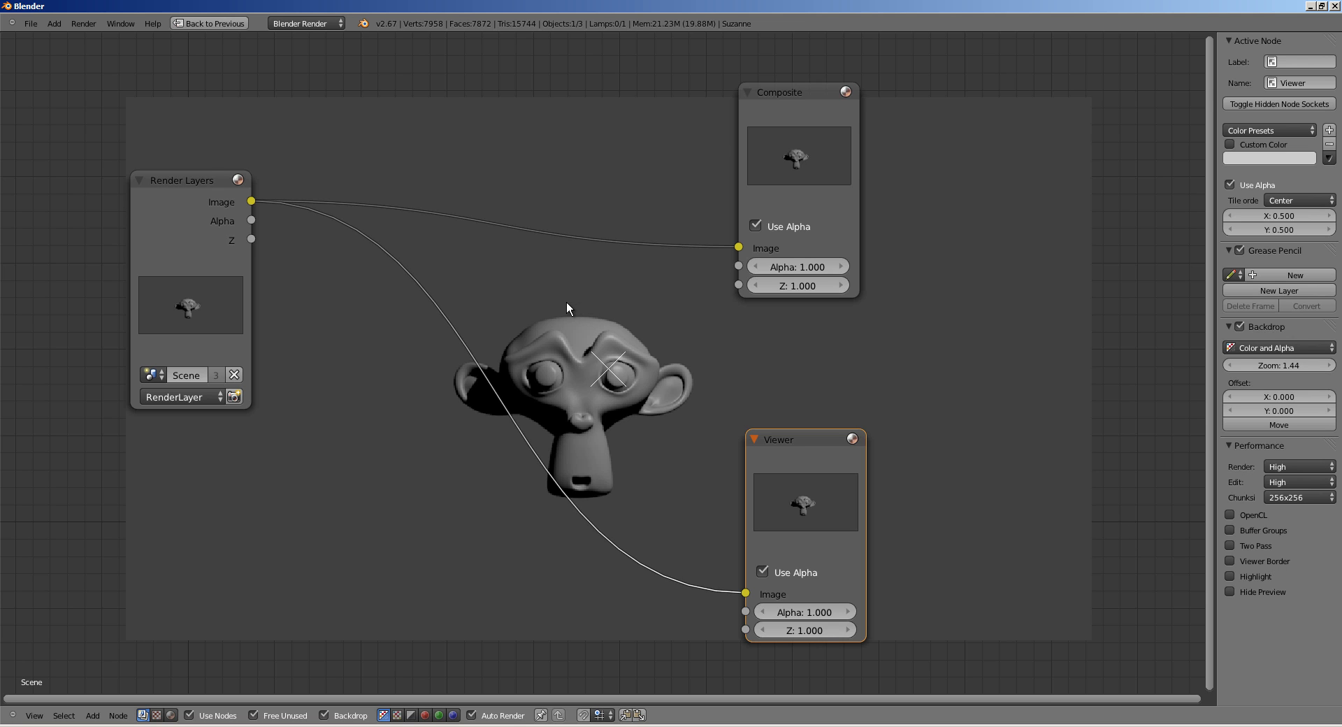
# - Limit compositing with a viewer border, redrawing it over different parts of the monkey and finally around the whole head
pyautogui.hotkey('ctrl', 'b')
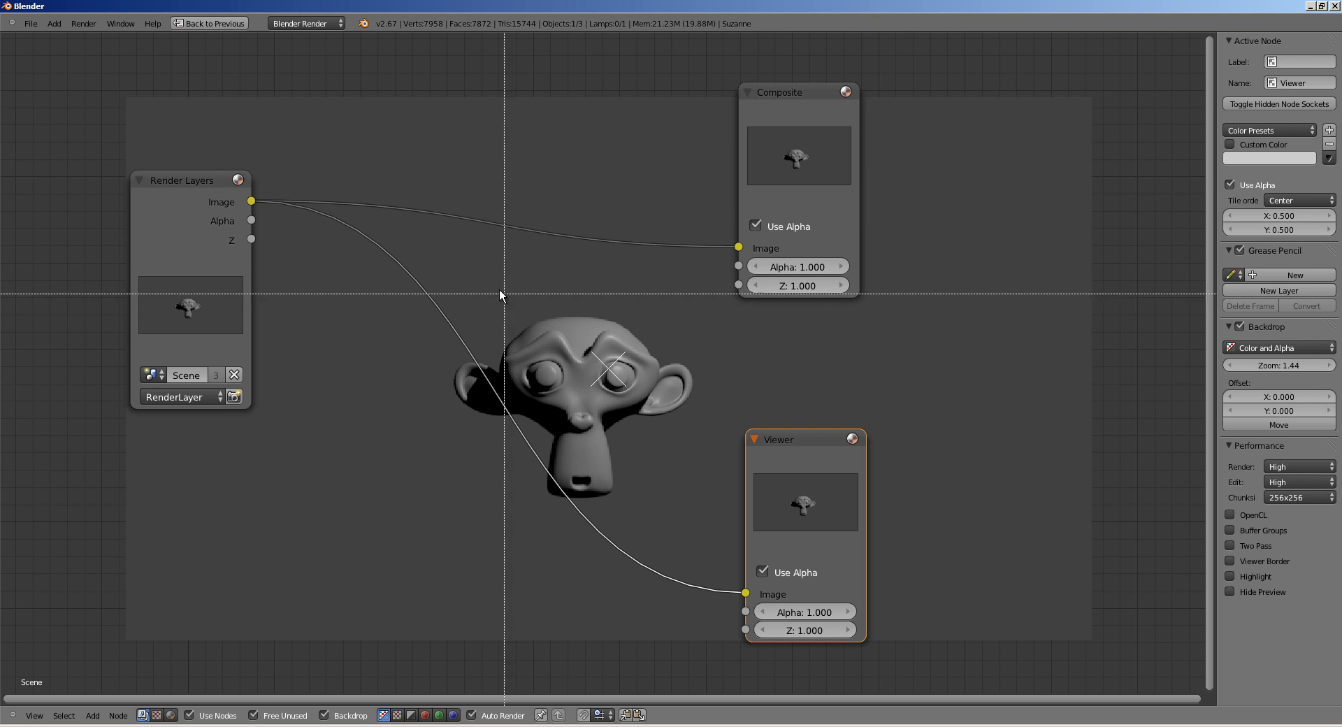
pyautogui.moveTo(483, 274); pyautogui.dragTo(583, 371)
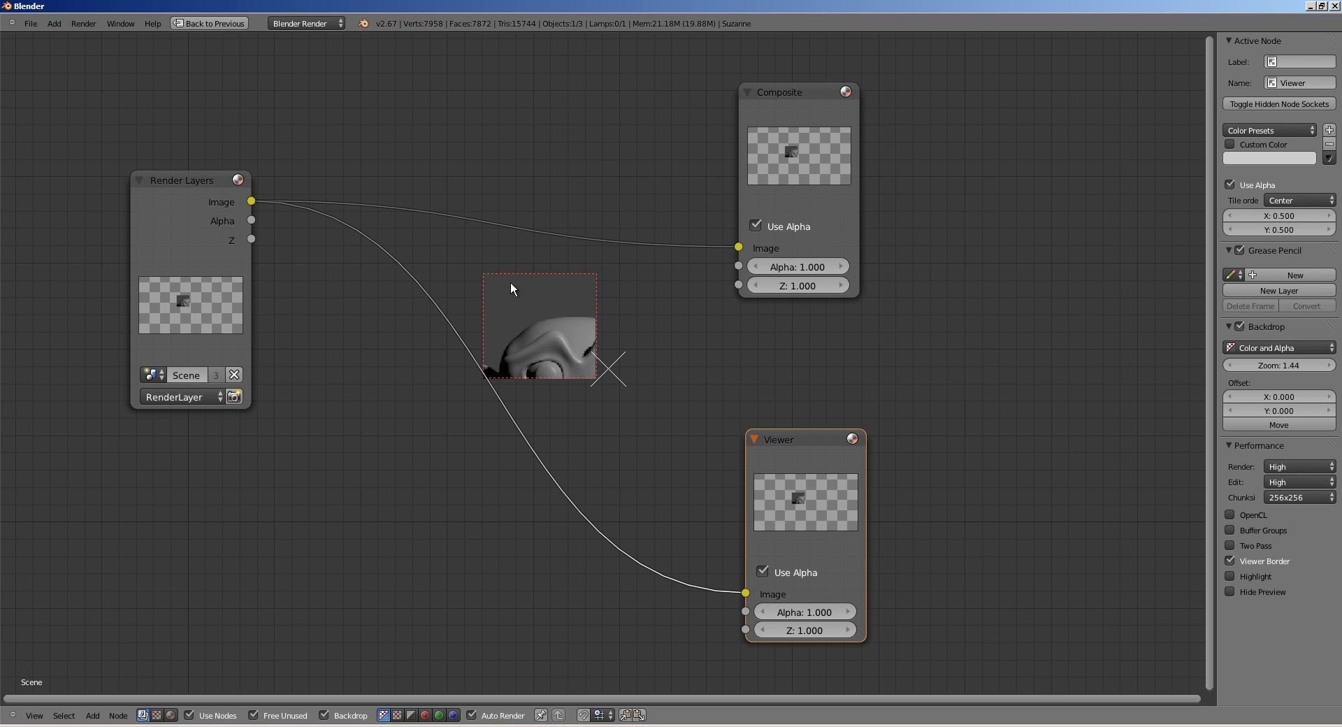
pyautogui.hotkey('ctrl', 'b')
pyautogui.moveTo(460, 253); pyautogui.dragTo(731, 511)
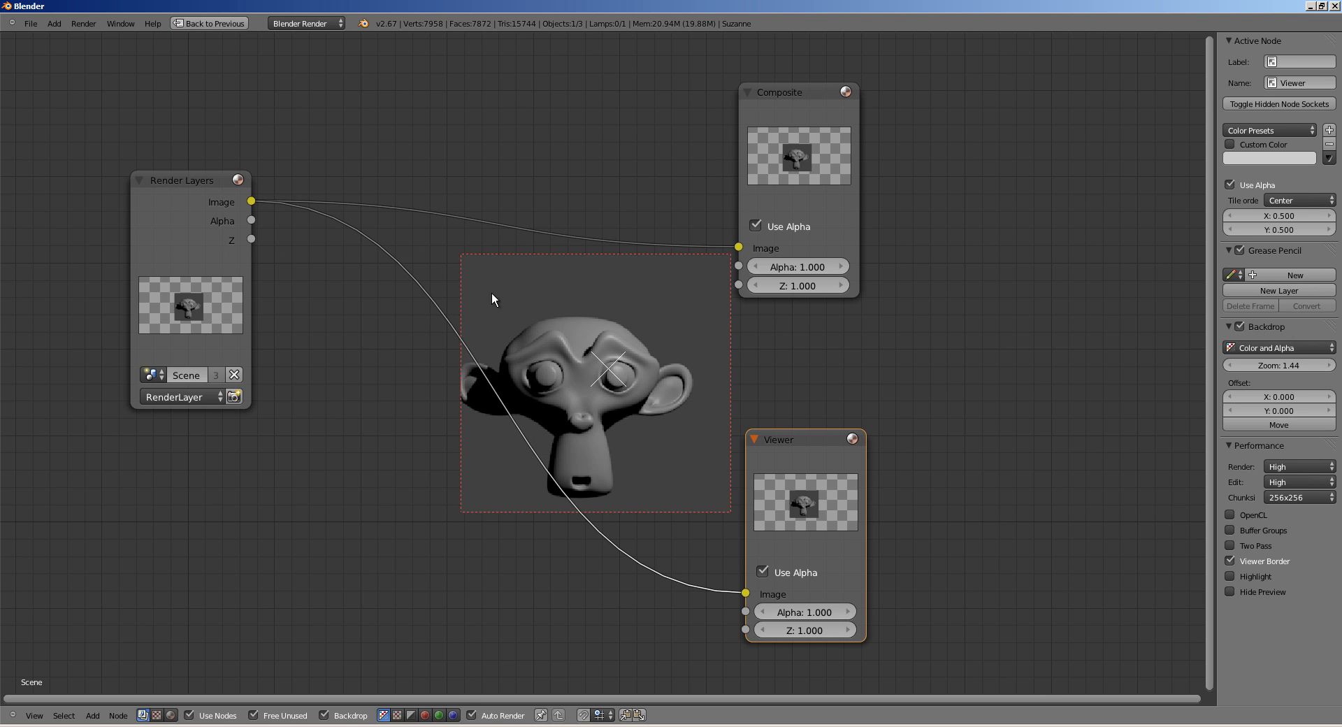
pyautogui.hotkey('ctrl', 'b')
pyautogui.moveTo(402, 257); pyautogui.dragTo(513, 409)
pyautogui.hotkey('ctrl', 'b')
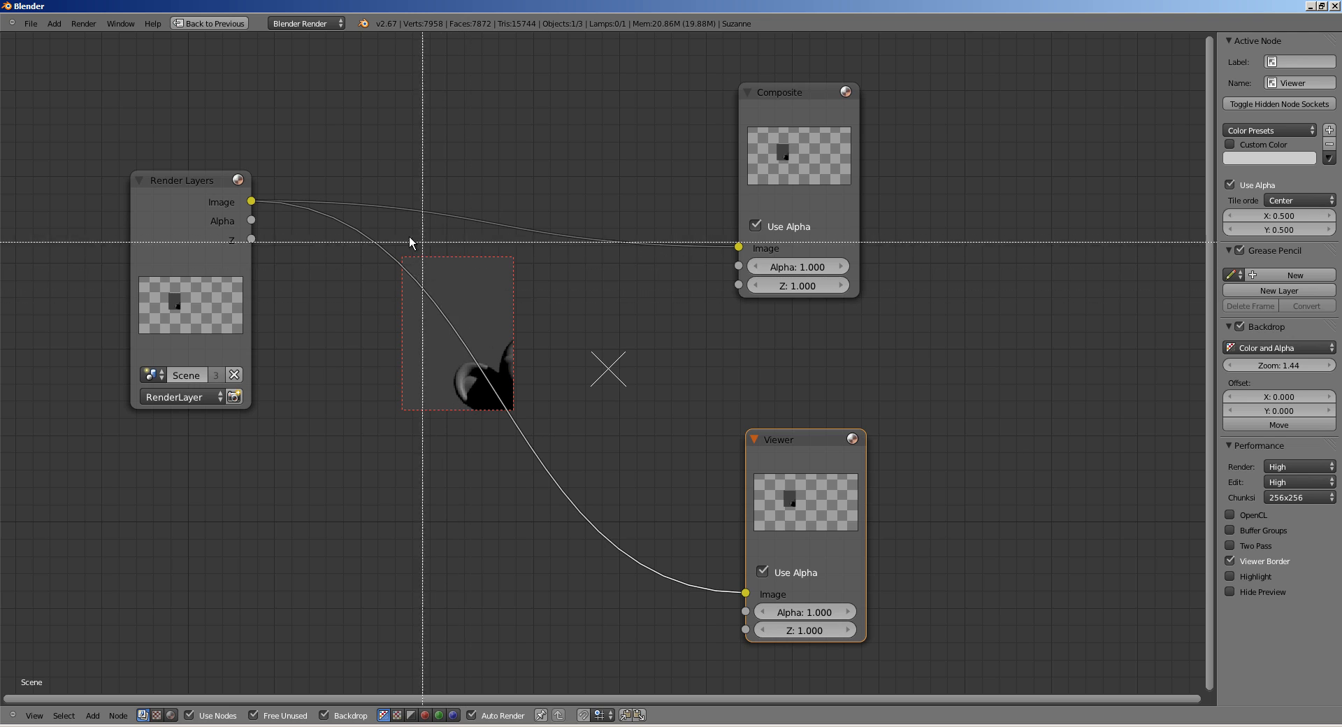
pyautogui.moveTo(404, 236); pyautogui.dragTo(723, 532)
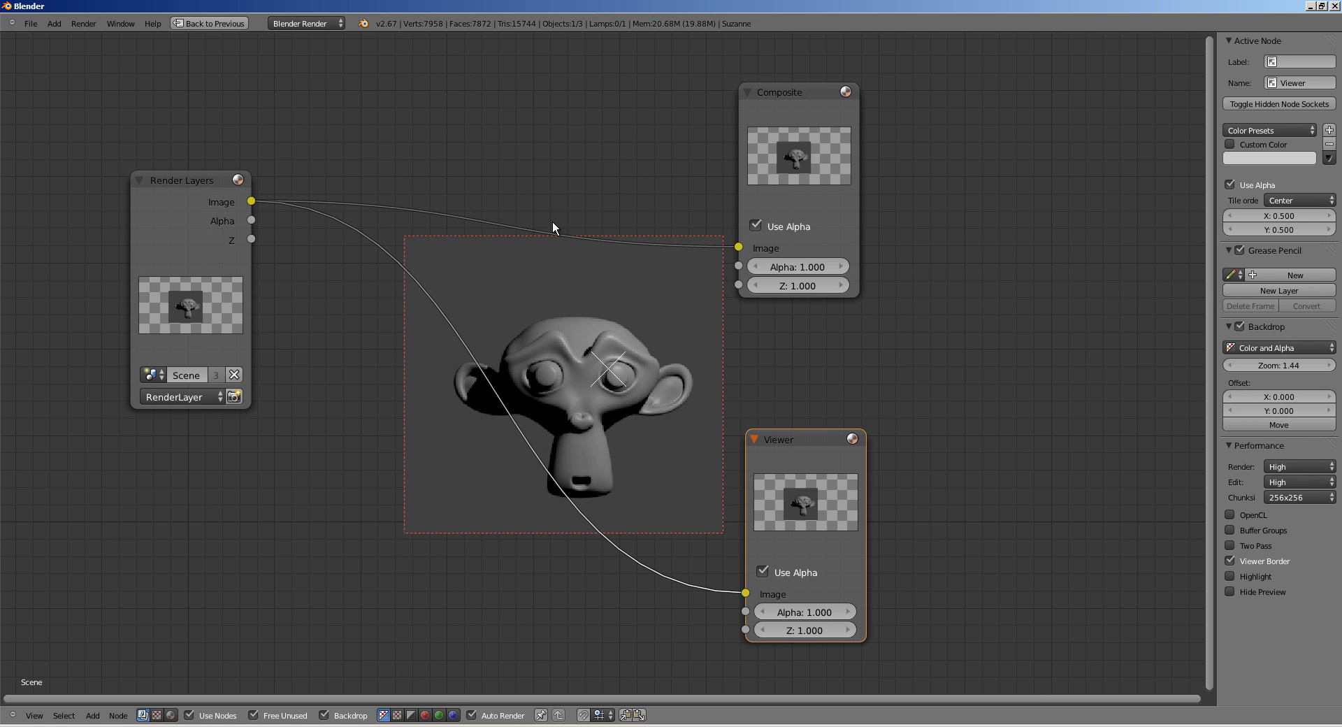
# - Shrink the viewer border to part of the monkey's brow and eye area, and shift the Render Layers node slightly down
pyautogui.hotkey('ctrl', 'b')
pyautogui.moveTo(485, 278); pyautogui.dragTo(607, 405)
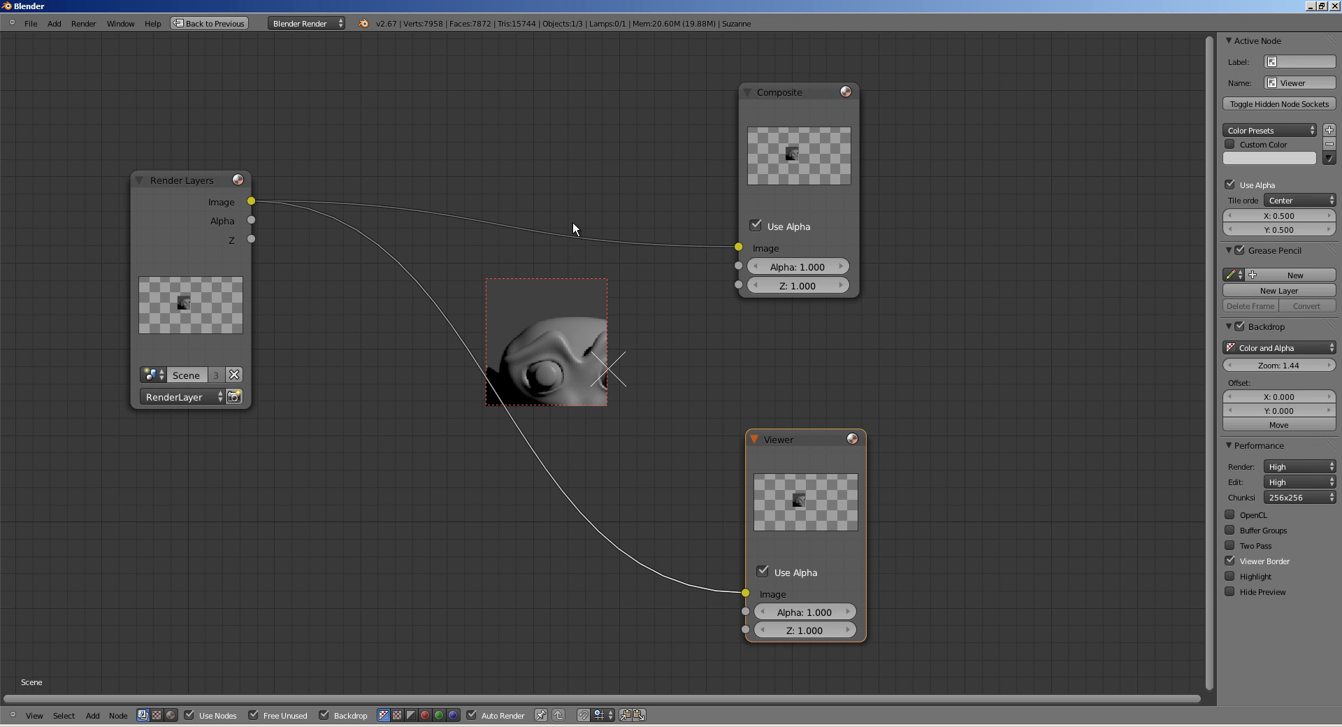
pyautogui.moveTo(203, 229); pyautogui.dragTo(180, 272)
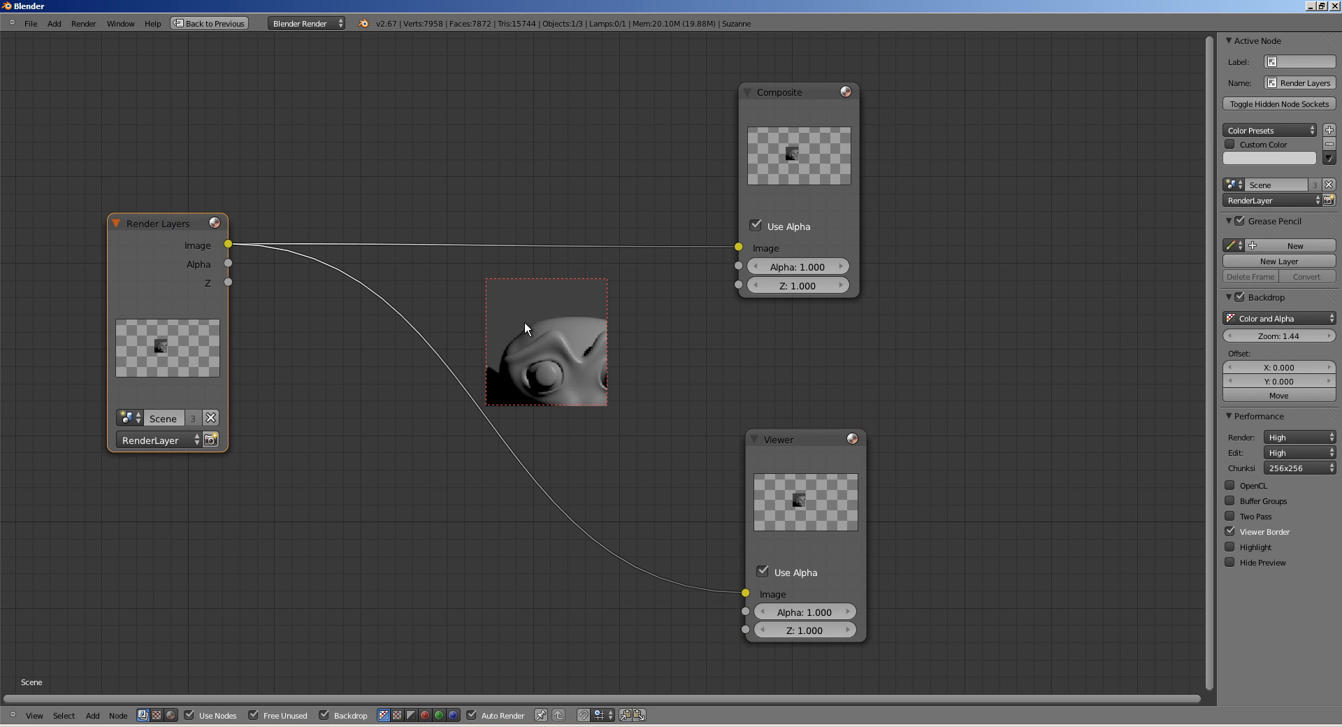
pyautogui.hotkey('ctrl', 'b')
pyautogui.moveTo(501, 303); pyautogui.dragTo(561, 351)
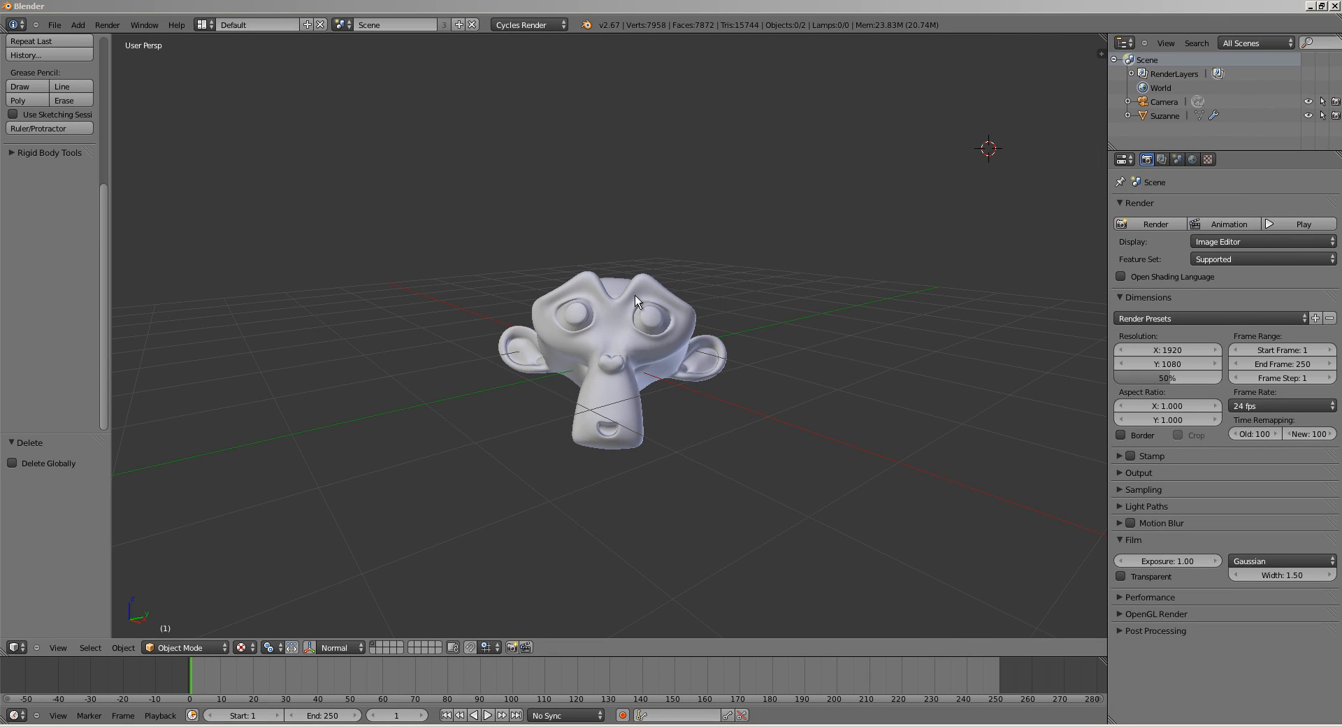
# - Try adding an Area lamp to the Cycles scene with the monkey, and undo it
pyautogui.moveTo(636, 292); pyautogui.dragTo(583, 326, button='middle')
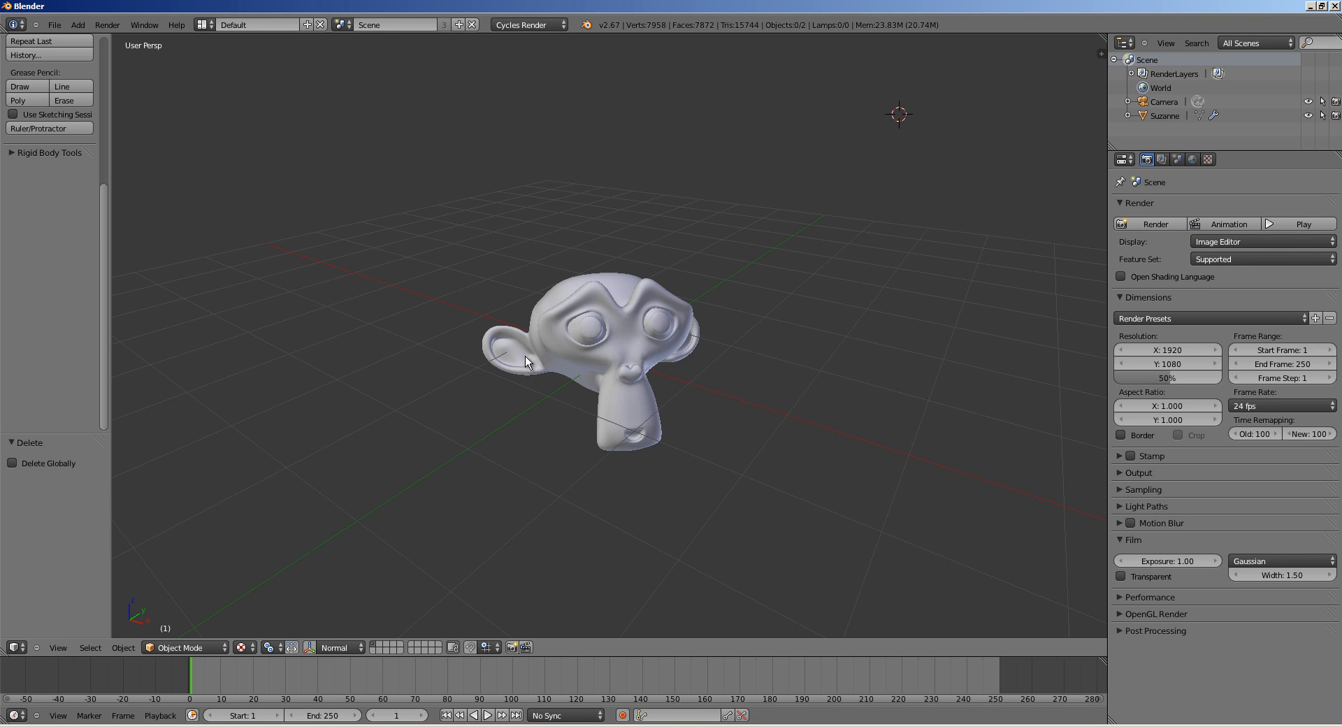
pyautogui.moveTo(599, 320); pyautogui.dragTo(739, 245, button='middle')
pyautogui.scroll(-6, 674, 279)
pyautogui.hotkey('shift', 'a')
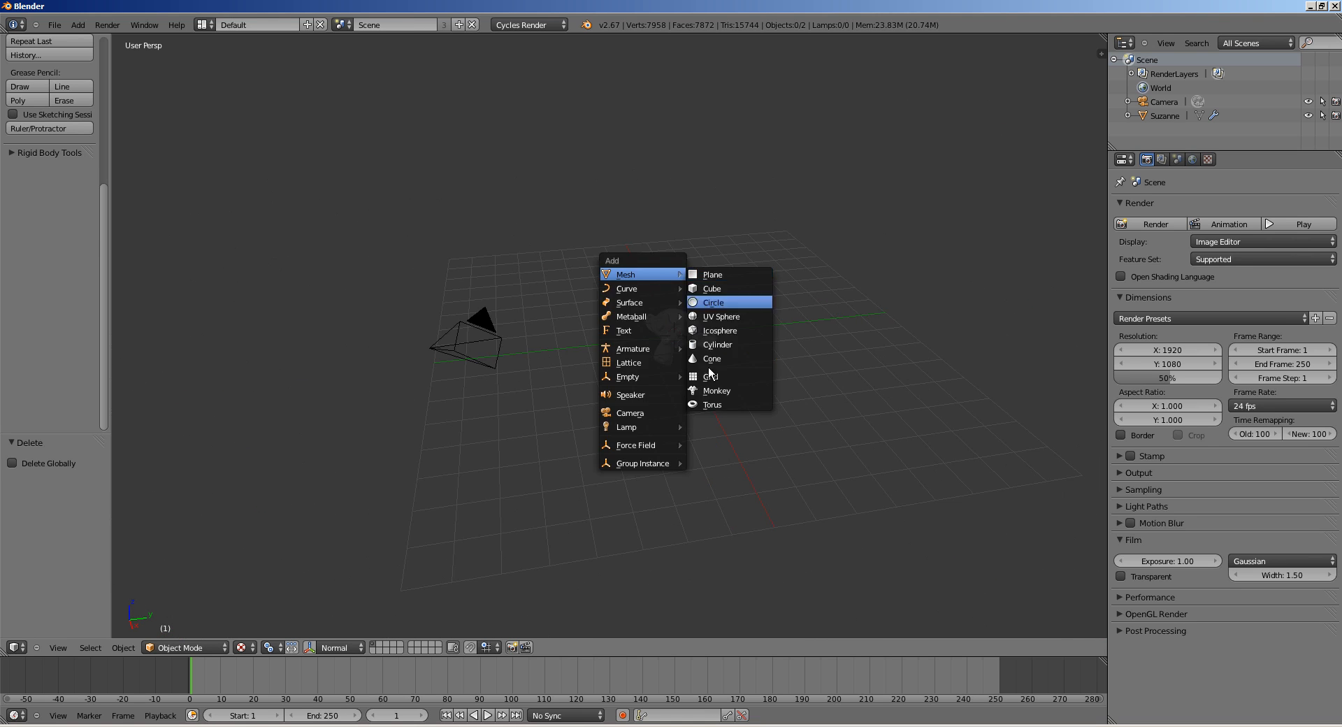
pyautogui.moveTo(632, 427)
pyautogui.click(717, 484)
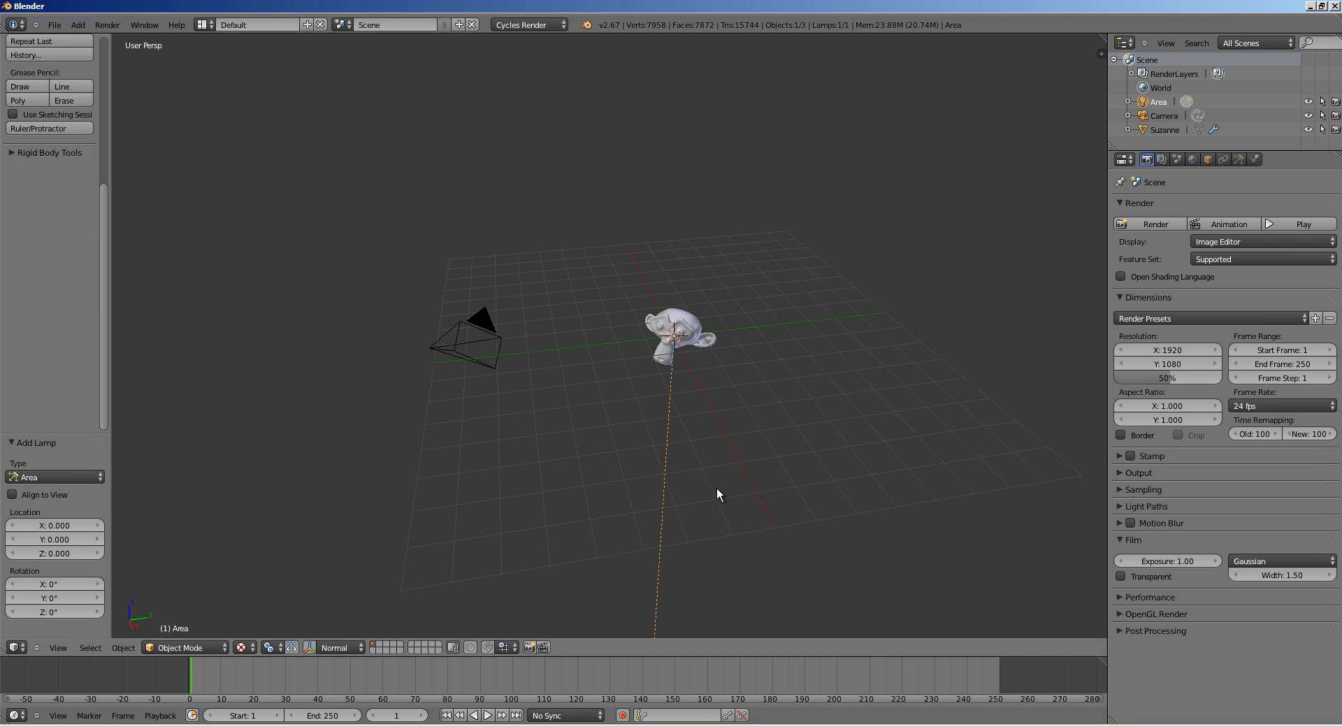
pyautogui.hotkey('ctrl', 'z')
# - Try adding a Point lamp at the misplaced 3D cursor, and delete it
pyautogui.hotkey('shift', 'a')
pyautogui.moveTo(710, 390)
pyautogui.click(765, 393)
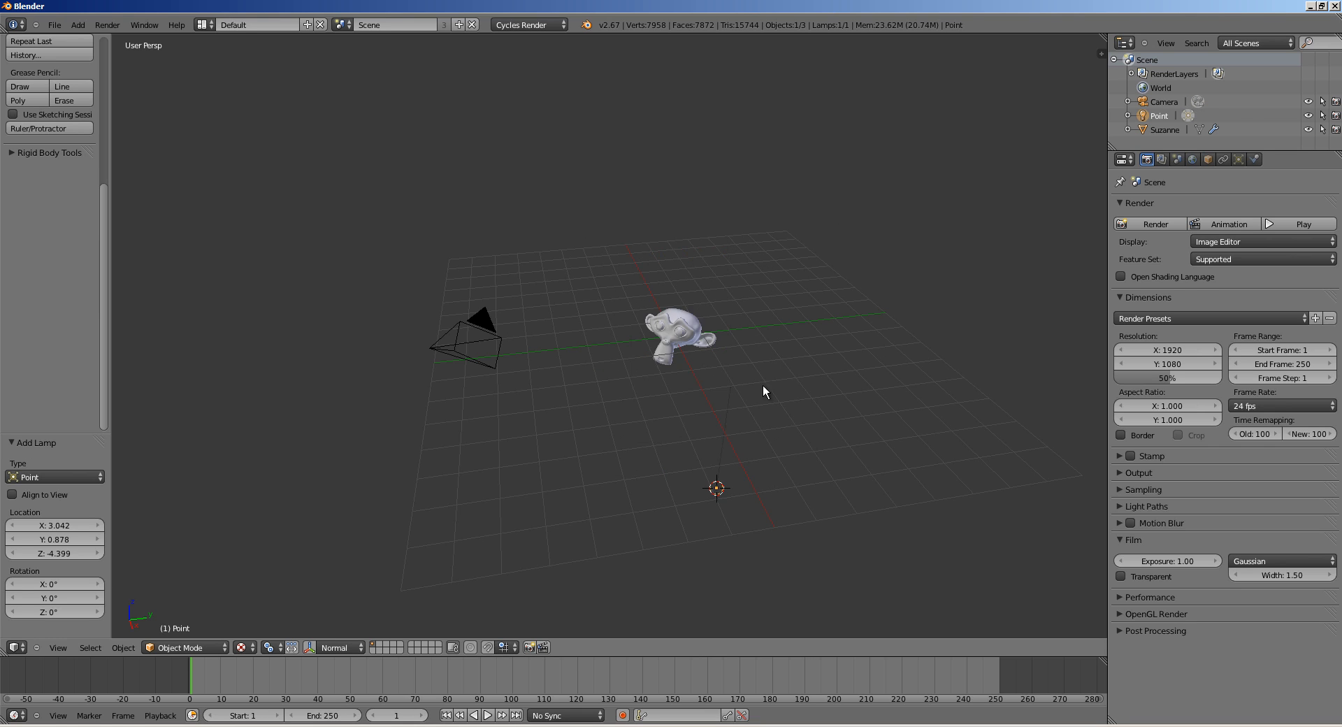
pyautogui.moveTo(761, 384); pyautogui.dragTo(790, 371, button='middle')
pyautogui.press('x')
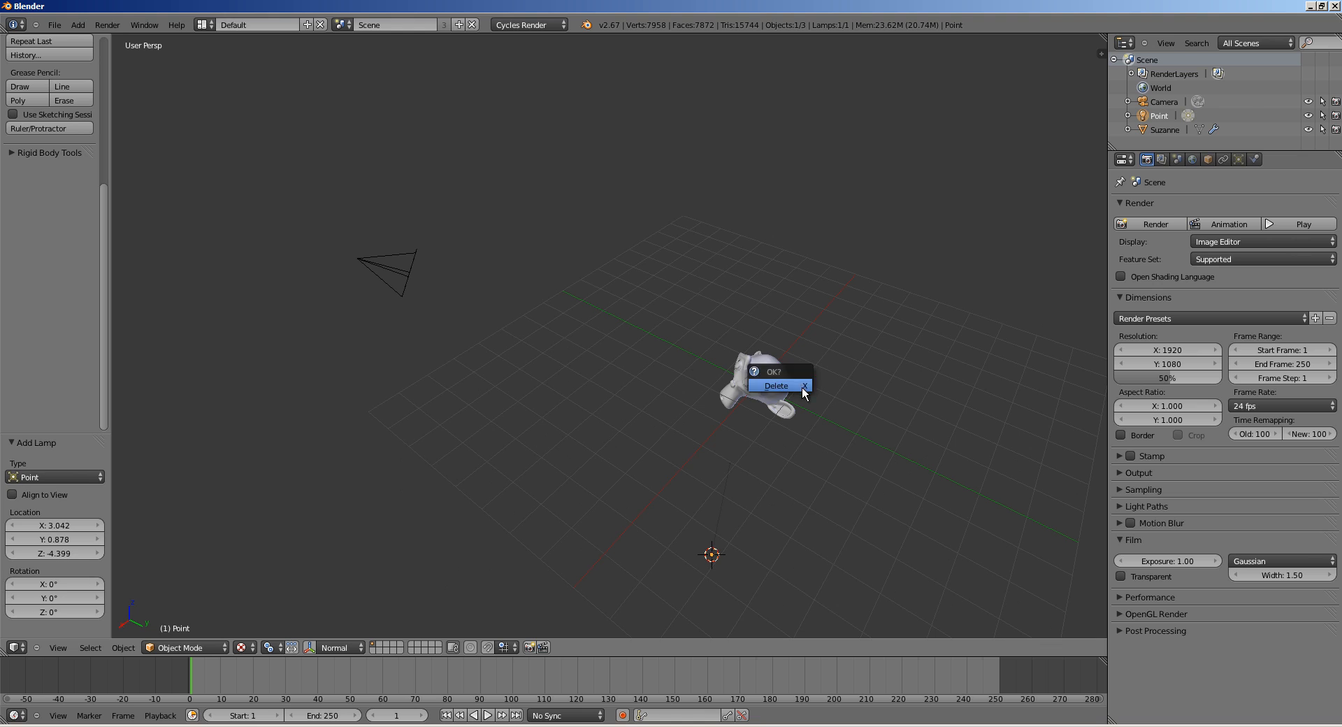
pyautogui.click(802, 386)
# - Add a Point lamp at the scene's origin and move it horizontally about -1.46 in X and 1.15 in Y
pyautogui.hotkey('shift', 'a')
pyautogui.click(836, 389)
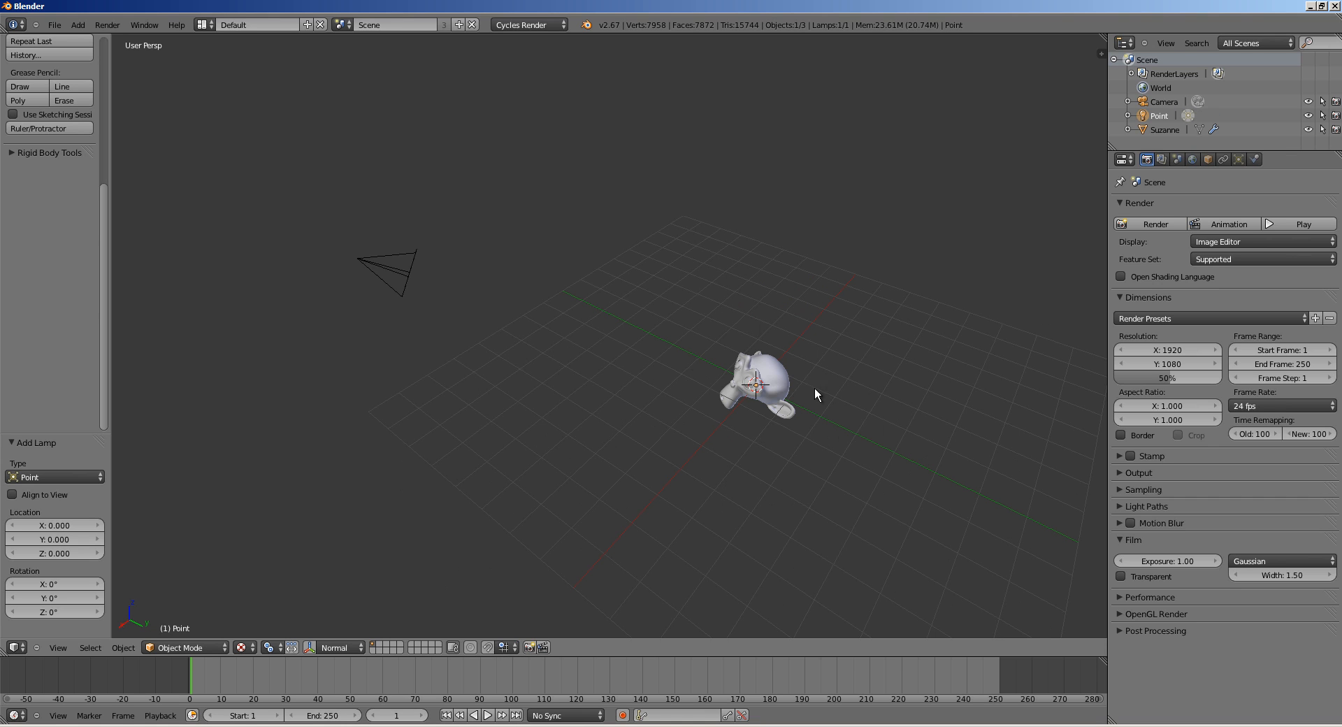
pyautogui.press('g')
pyautogui.hotkey('shift', 'z')
pyautogui.click(858, 374)
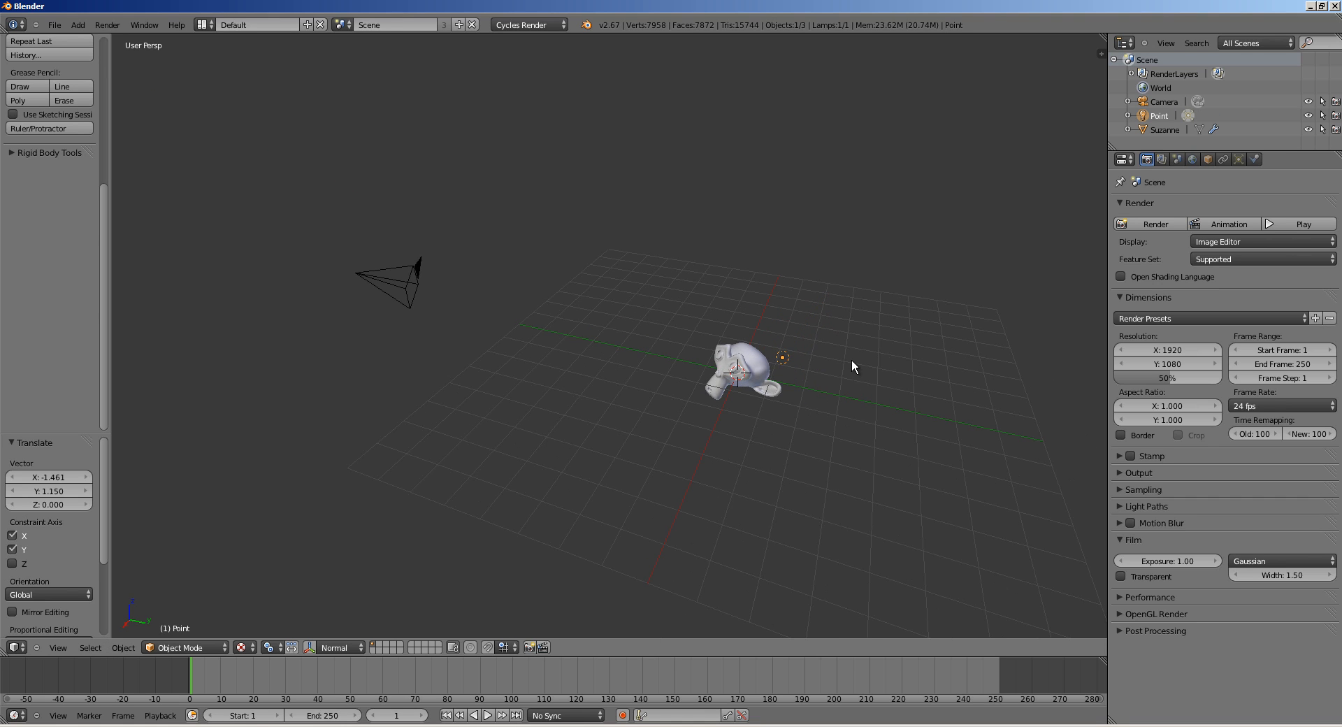
# - Keep Cycles Render as the render engine and display the Point lamp's light settings
pyautogui.press('KP_0')
pyautogui.moveTo(608, 290); pyautogui.dragTo(623, 332, button='middle')
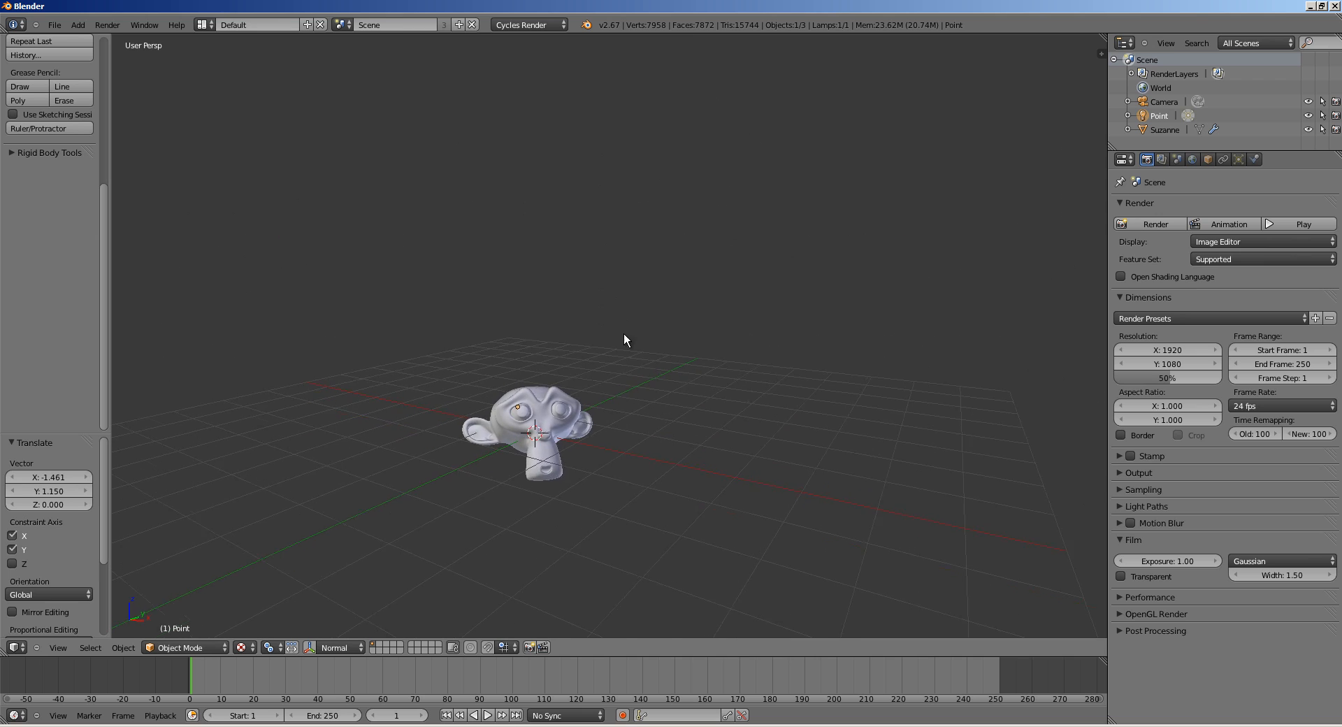
pyautogui.scroll(2, 629, 280)
pyautogui.click(524, 26)
pyautogui.click(517, 68)
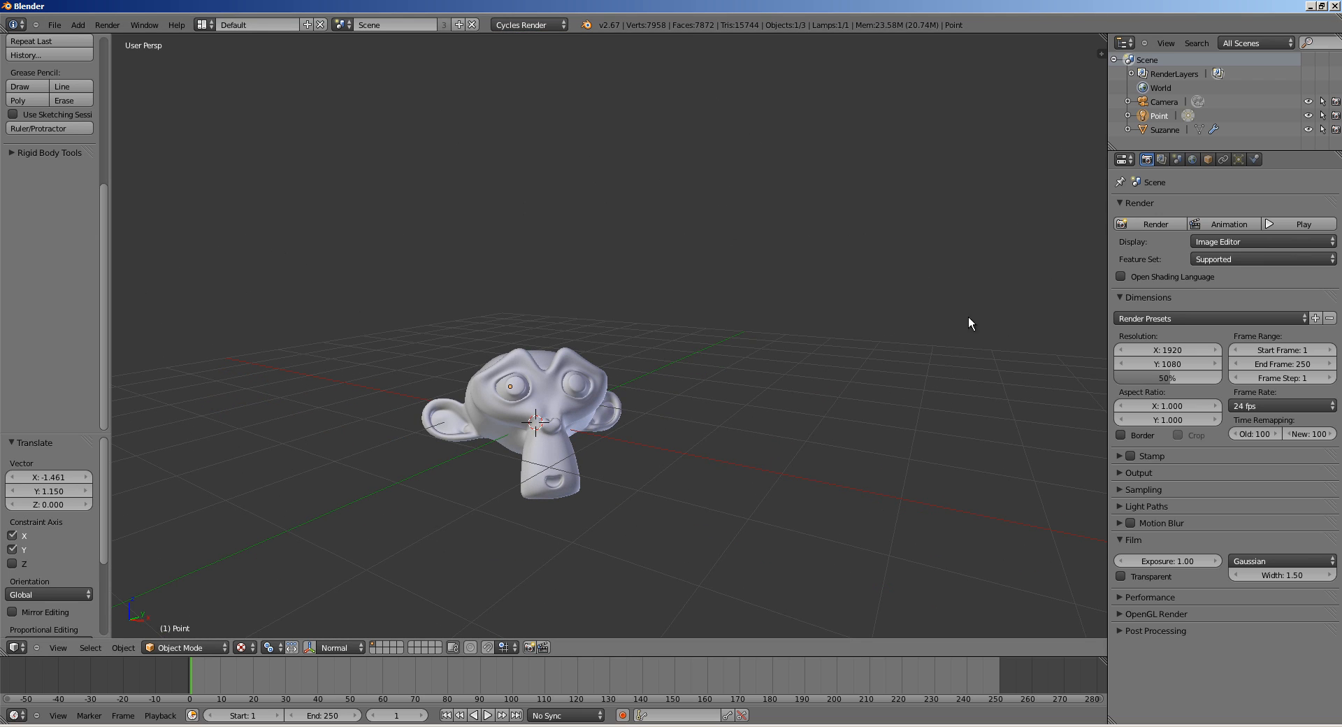
pyautogui.click(1238, 160)
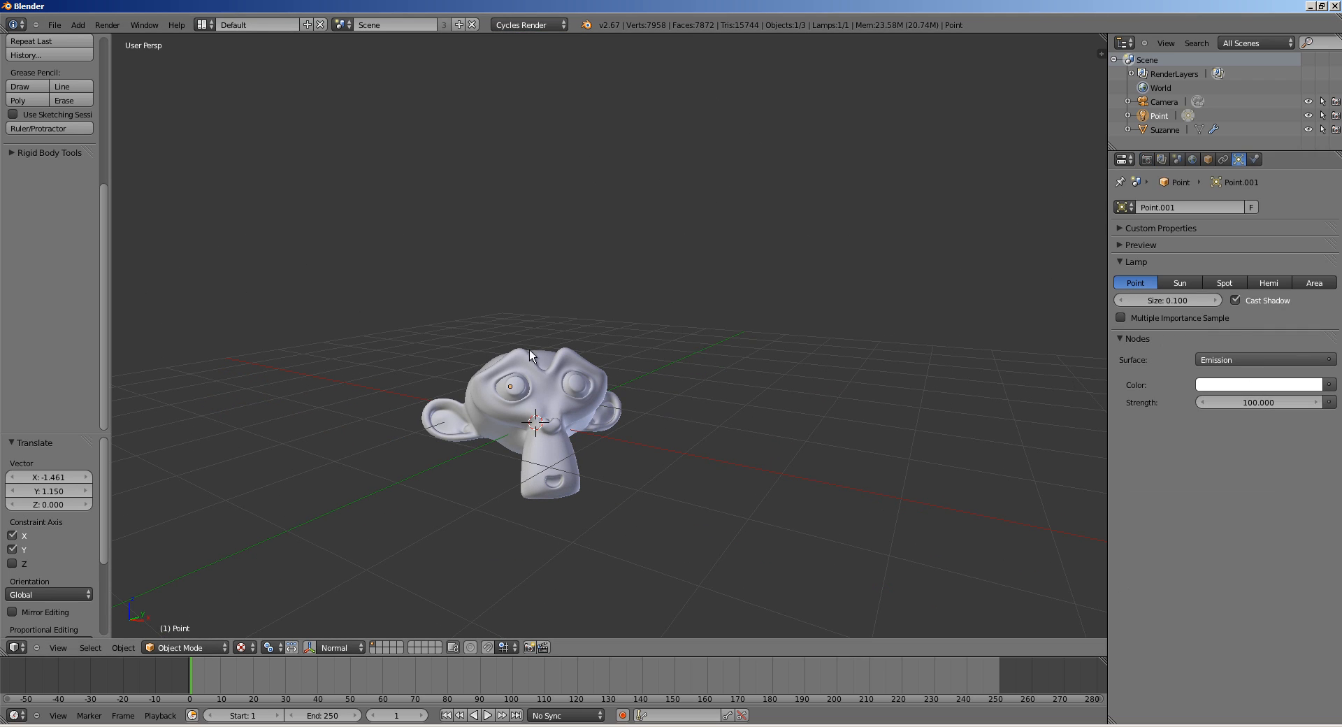
# - Replace the monkey head's existing material with a new one that has a Diffuse BSDF surface
pyautogui.rightClick(584, 358)
pyautogui.moveTo(584, 358); pyautogui.dragTo(594, 349, button='middle')
pyautogui.click(1269, 160)
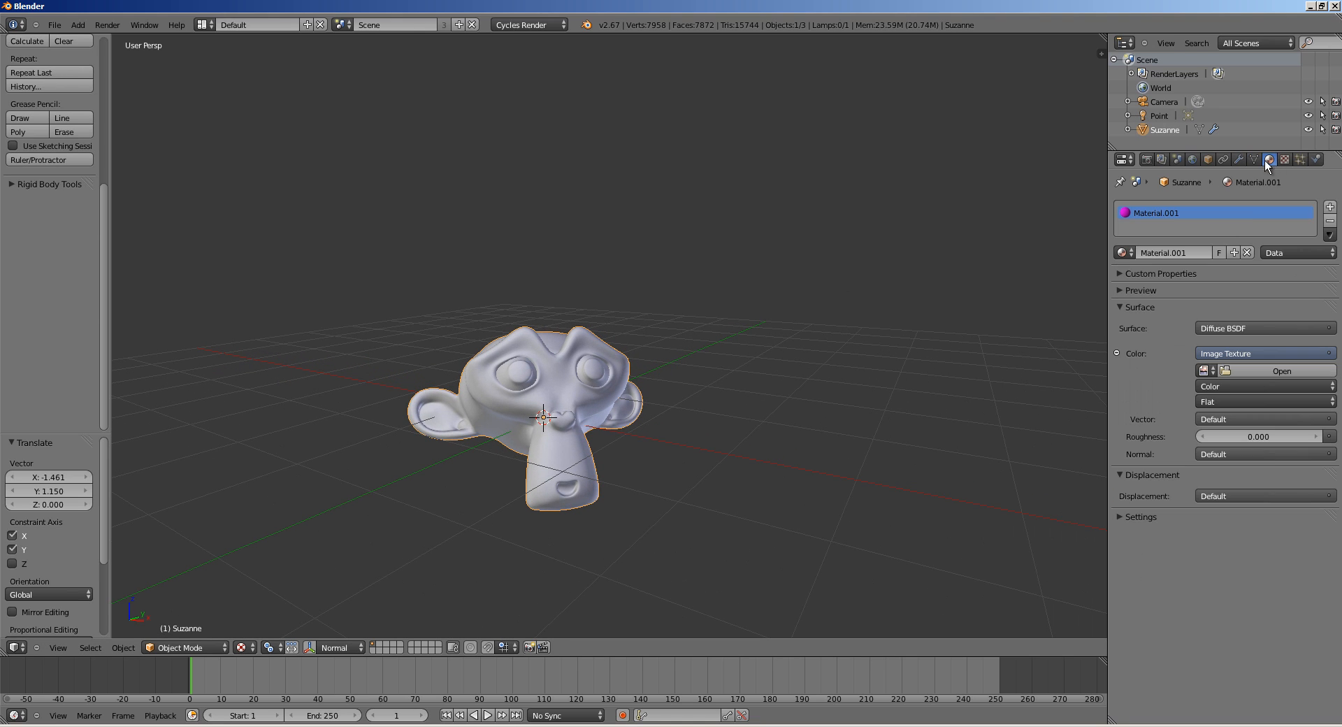
pyautogui.click(1243, 254)
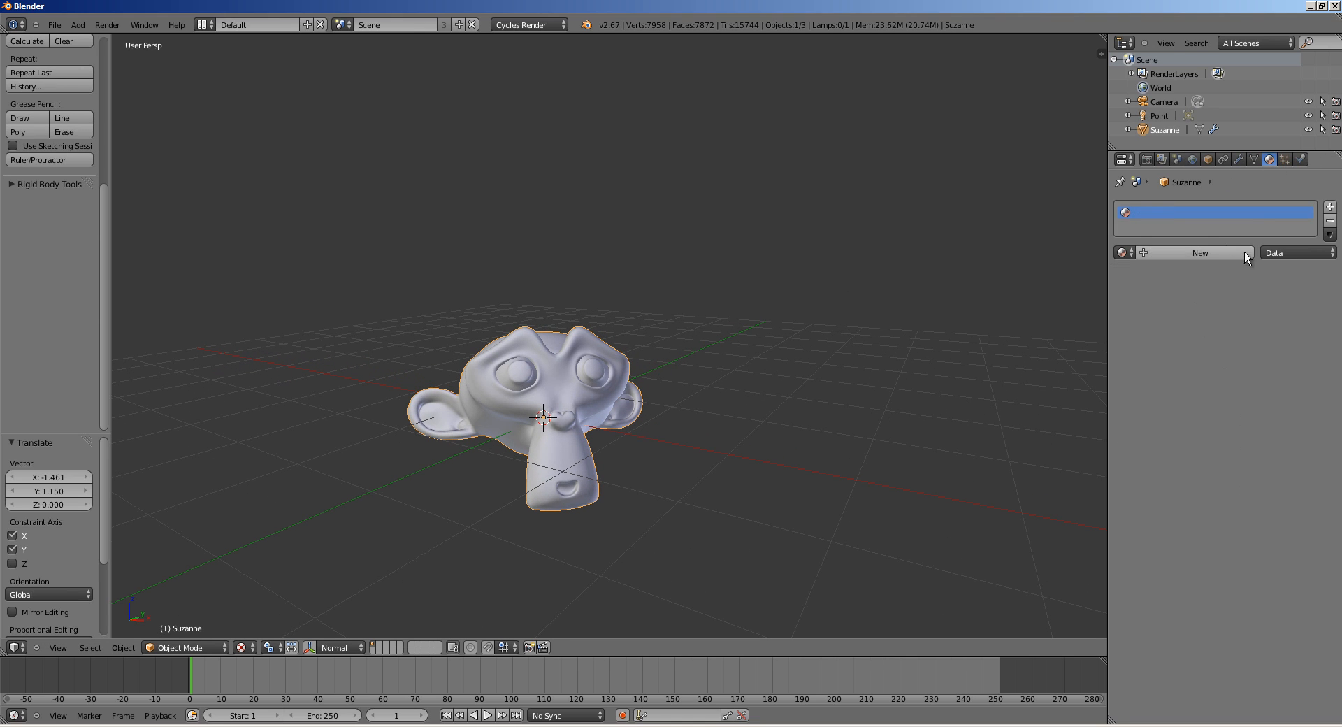
pyautogui.click(1189, 251)
pyautogui.click(1241, 328)
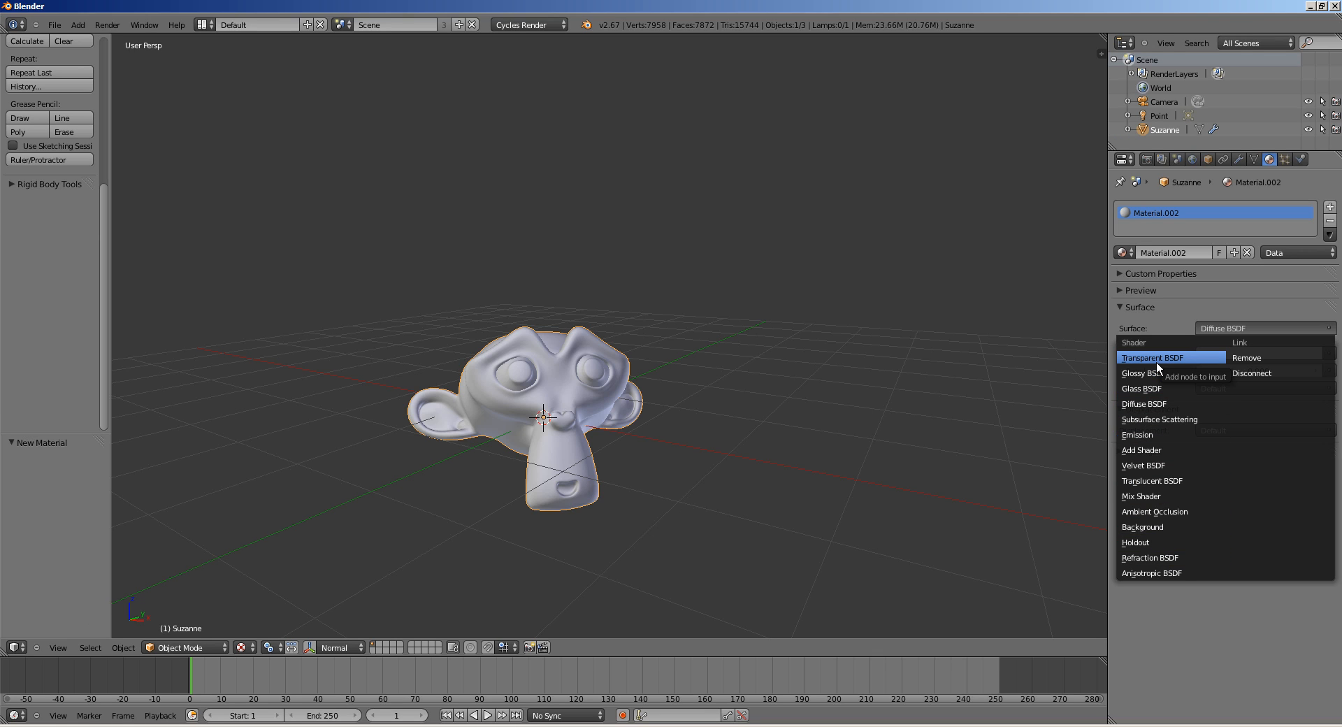
pyautogui.click(1146, 404)
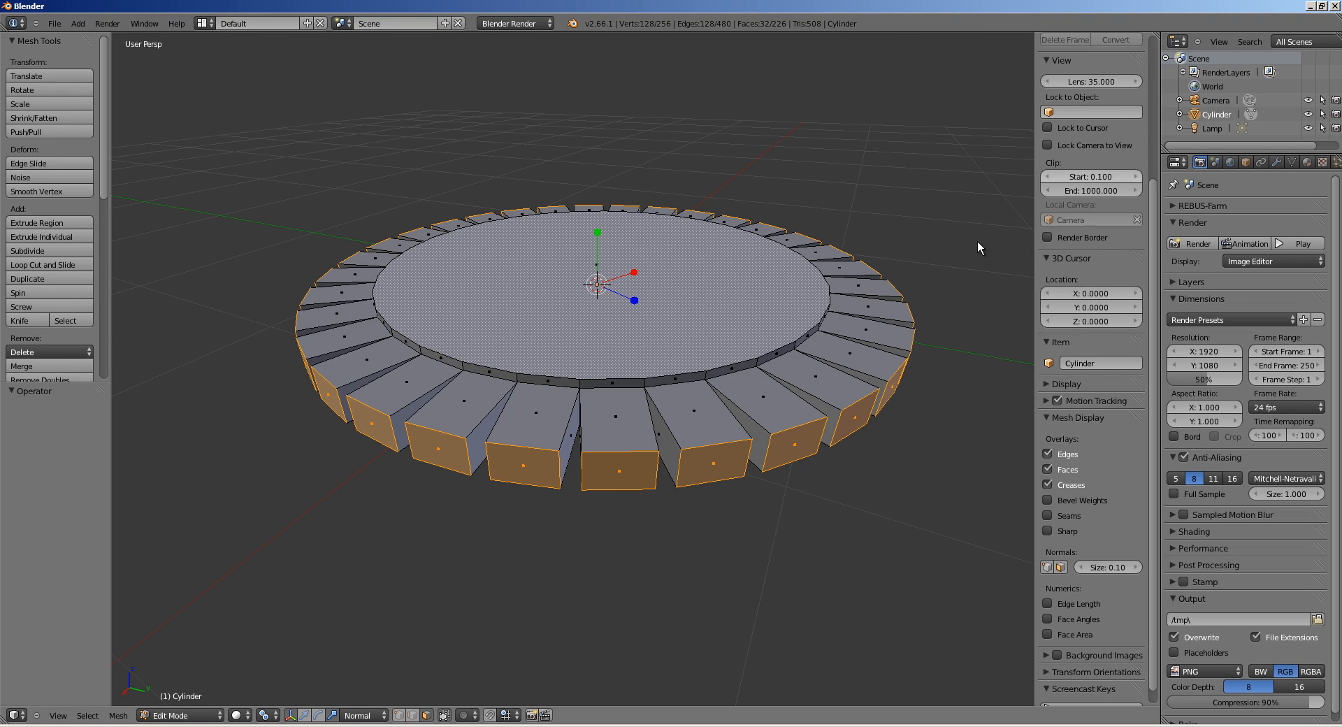
# - In the Blender 2.66.1 cylinder scene, create a Cycles material for the cylinder and open its list of surface shaders
pyautogui.press('Tab')
pyautogui.click(515, 23)
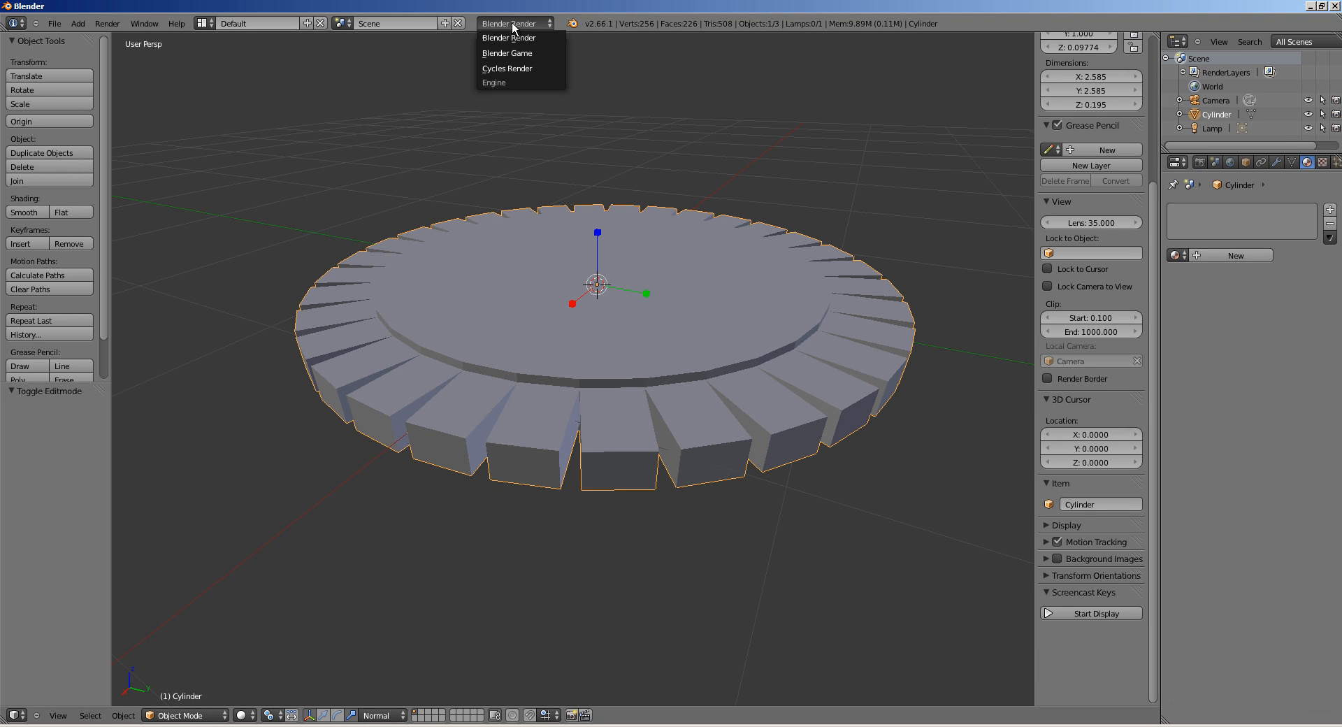
pyautogui.click(515, 88)
pyautogui.click(1241, 256)
pyautogui.click(1251, 330)
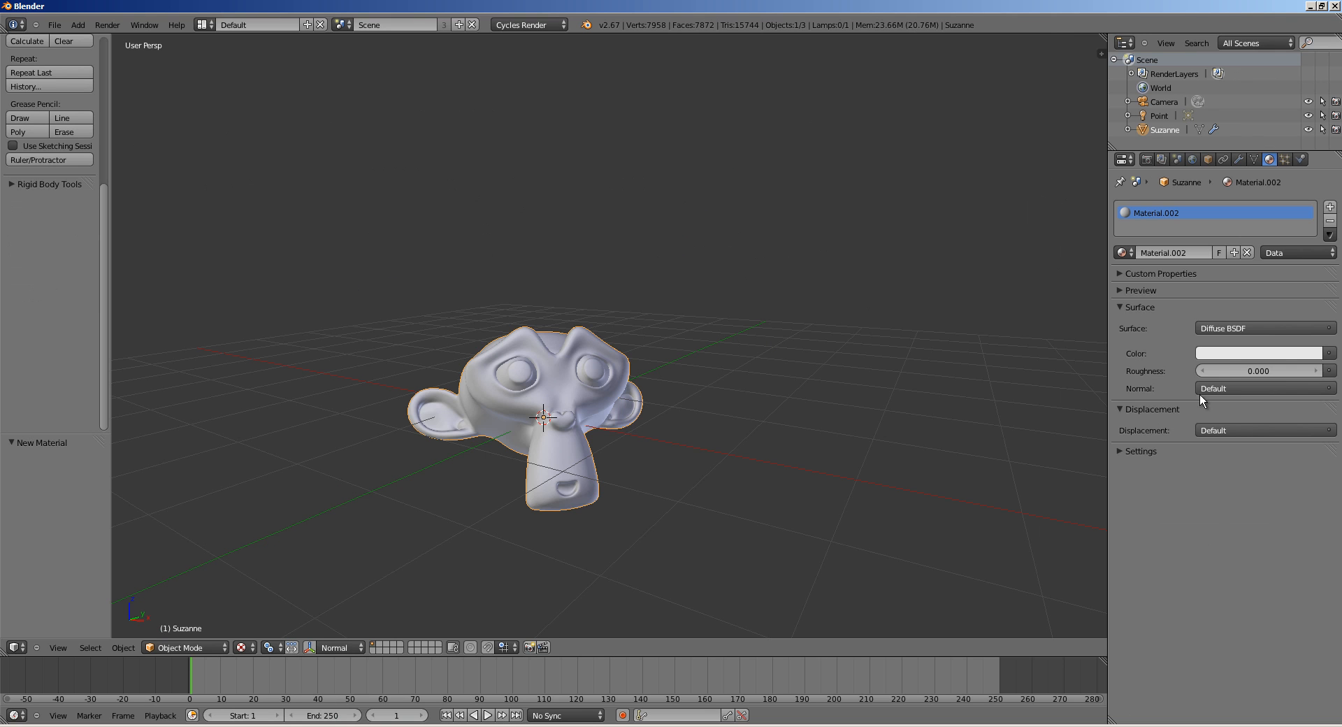
# - Back in Blender 2.67, give the monkey's material a Subsurface Scattering surface with a pale pink colour of R 0.800, G 0.569, B 0.518
pyautogui.click(1223, 327)
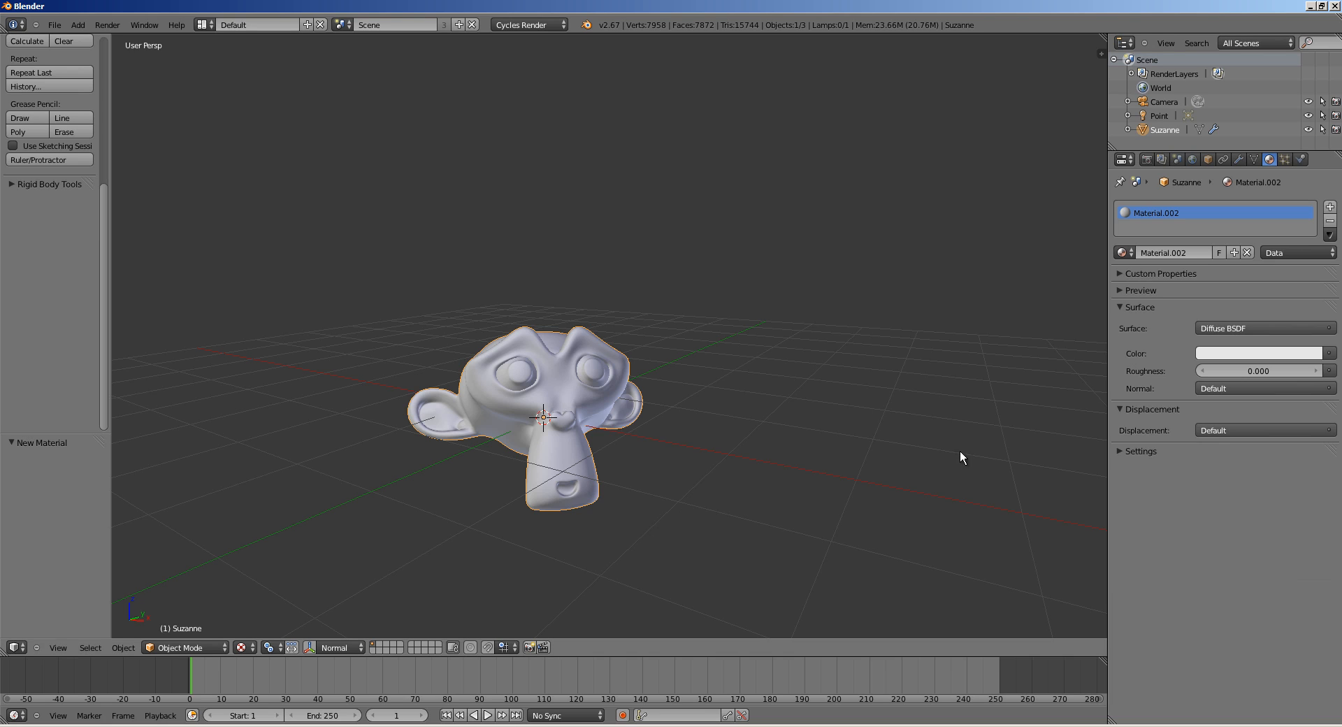
pyautogui.click(1235, 327)
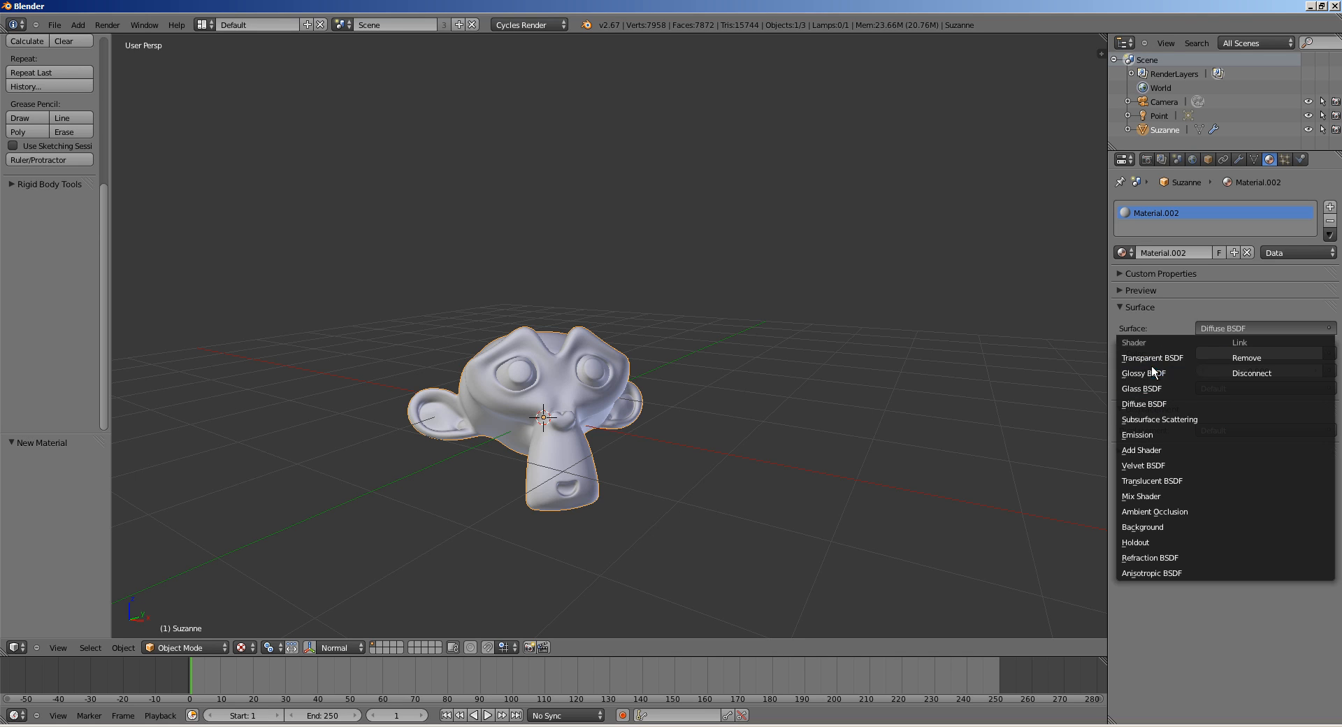
pyautogui.click(1151, 417)
pyautogui.click(1230, 352)
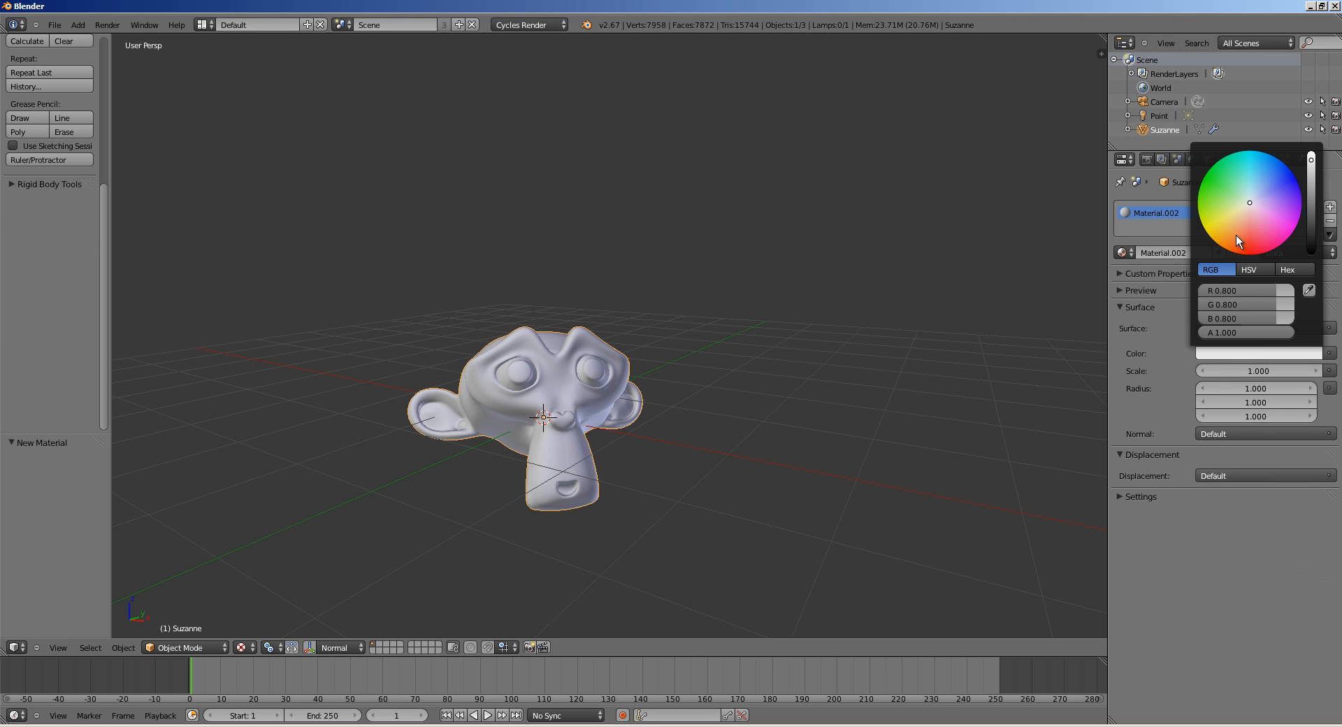
pyautogui.moveTo(1235, 235); pyautogui.dragTo(1246, 220)
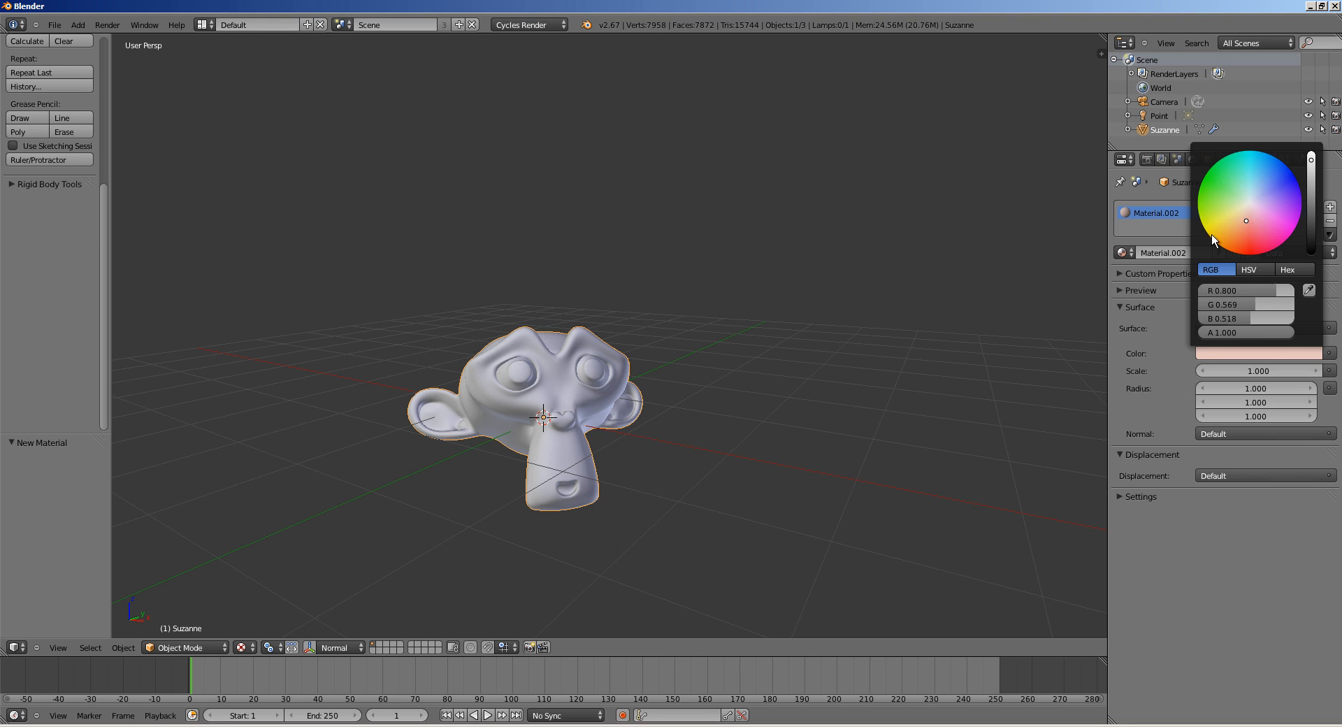
# - Set the scale of the monkey material's subsurface scattering to 0.8
pyautogui.scroll(1, 604, 397)
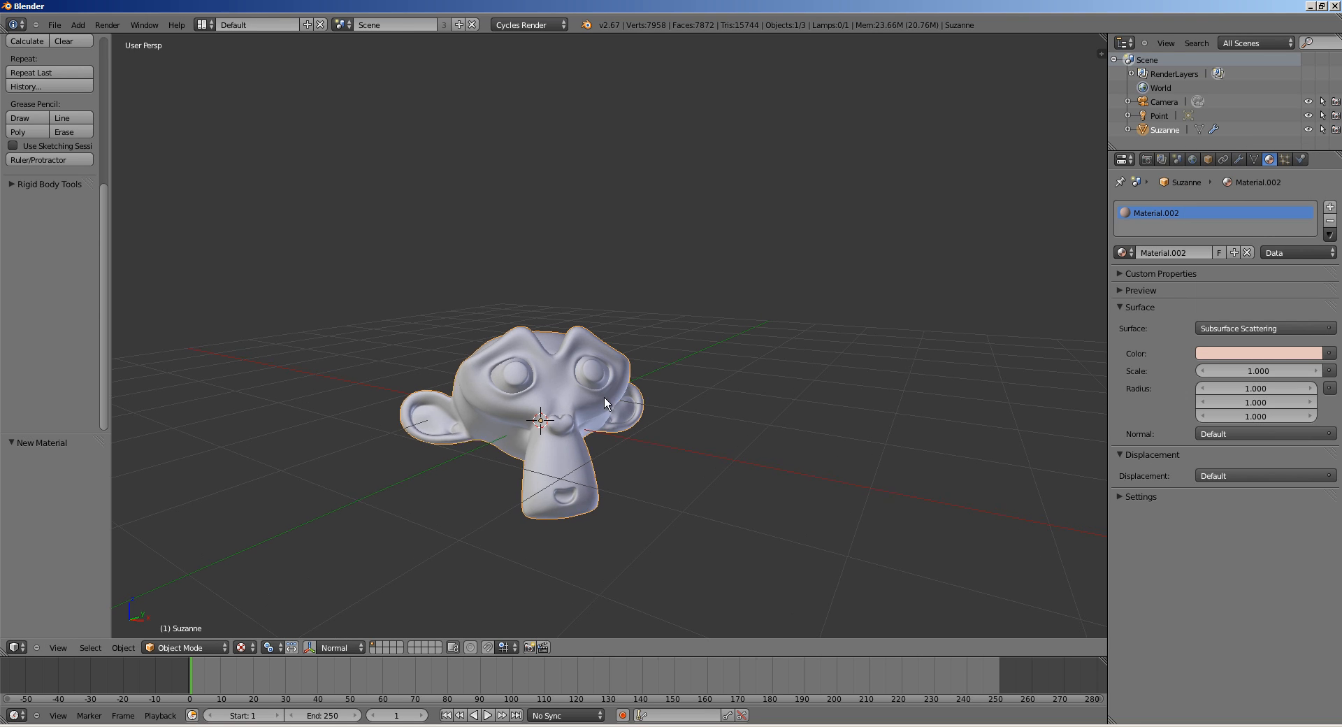
pyautogui.click(1254, 371)
pyautogui.write('.8')
pyautogui.press('Return')
# - Switch the viewport to Rendered shading and examine the monkey head's subsurface scattering up close
pyautogui.click(240, 647)
pyautogui.click(279, 557)
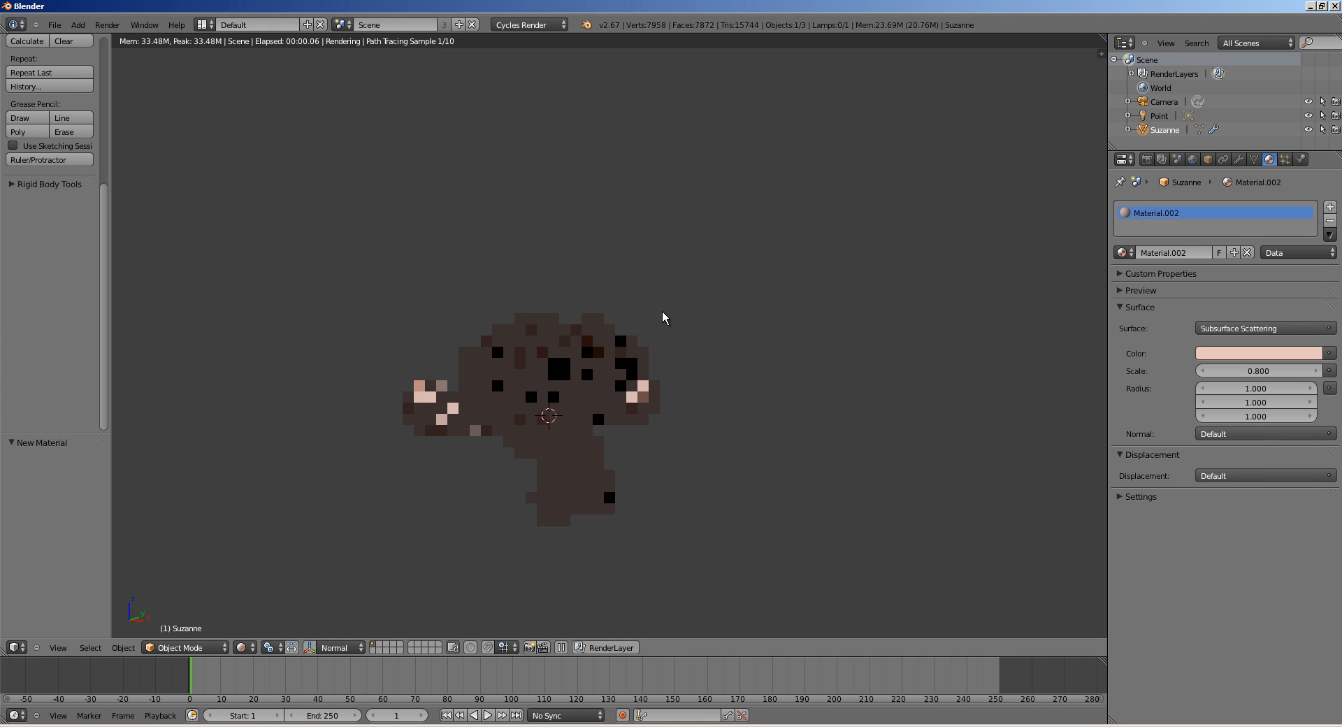
pyautogui.hotkey('alt', 'Home')
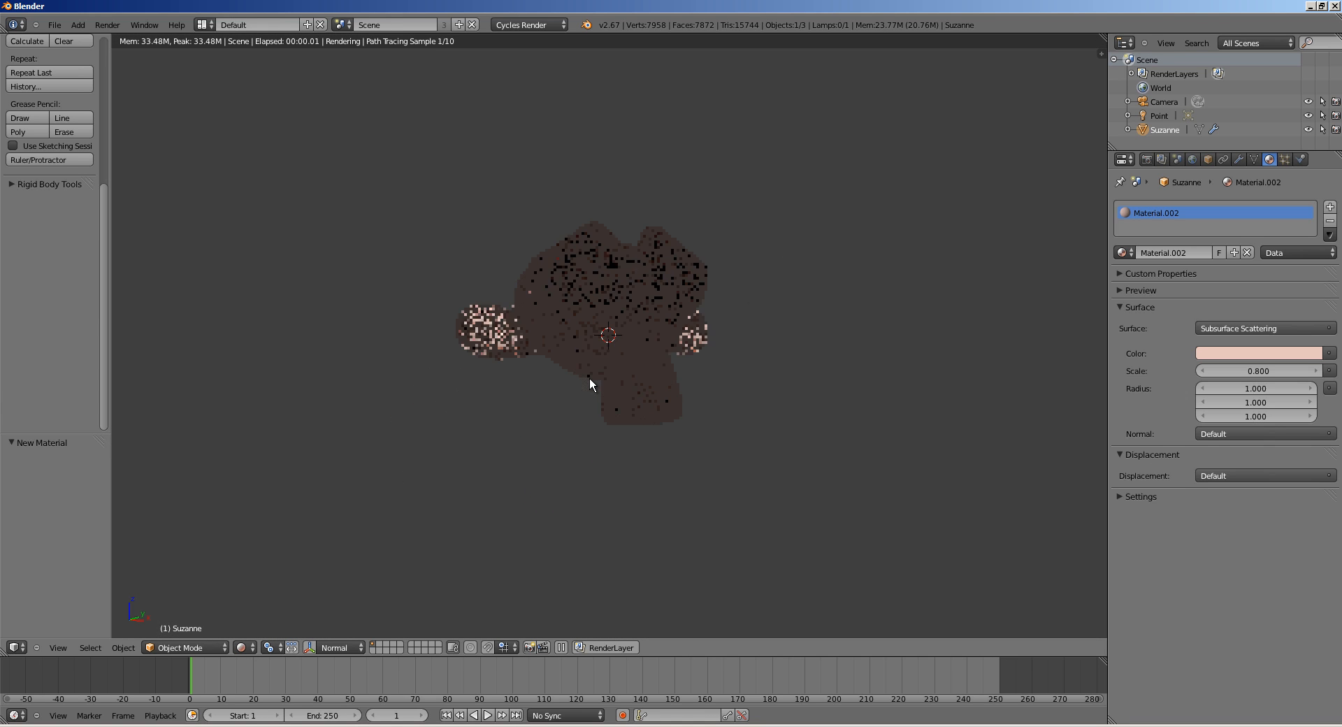
pyautogui.scroll(3, 590, 286)
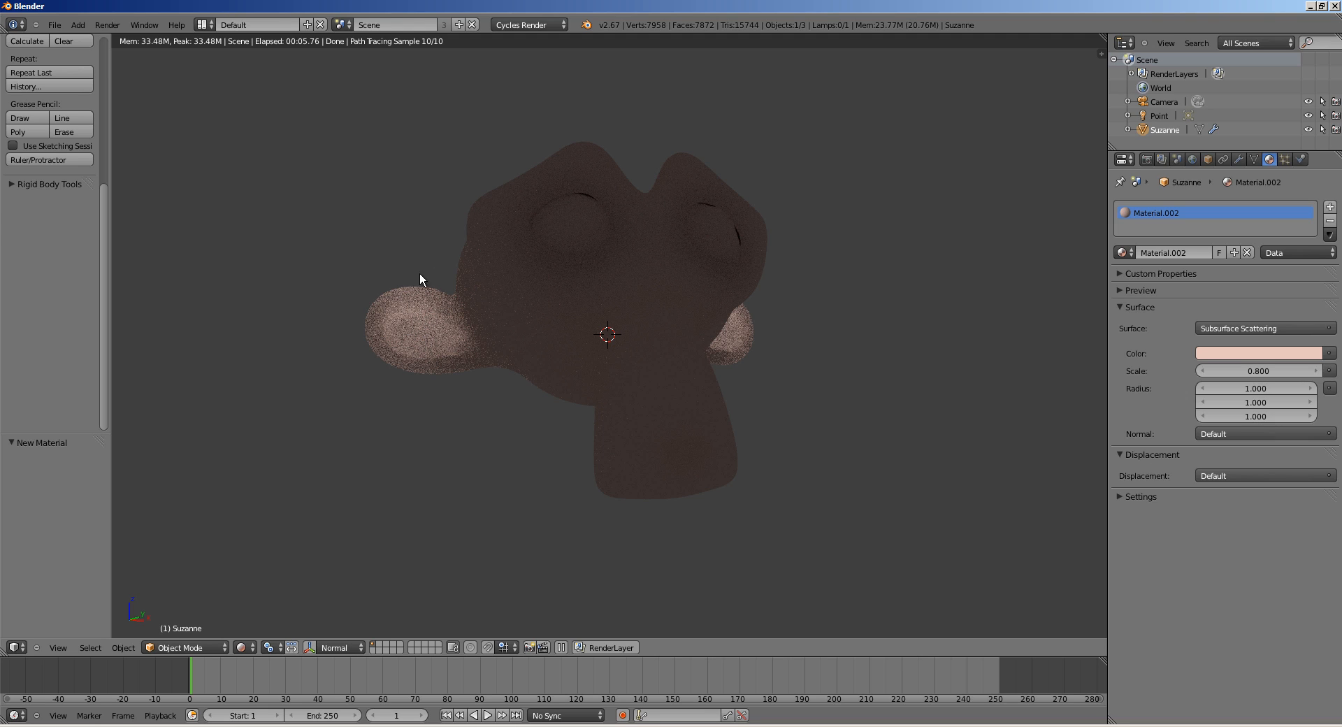
# - Display the render settings and leave rendered shading to view the monkey head from another angle
pyautogui.click(1146, 159)
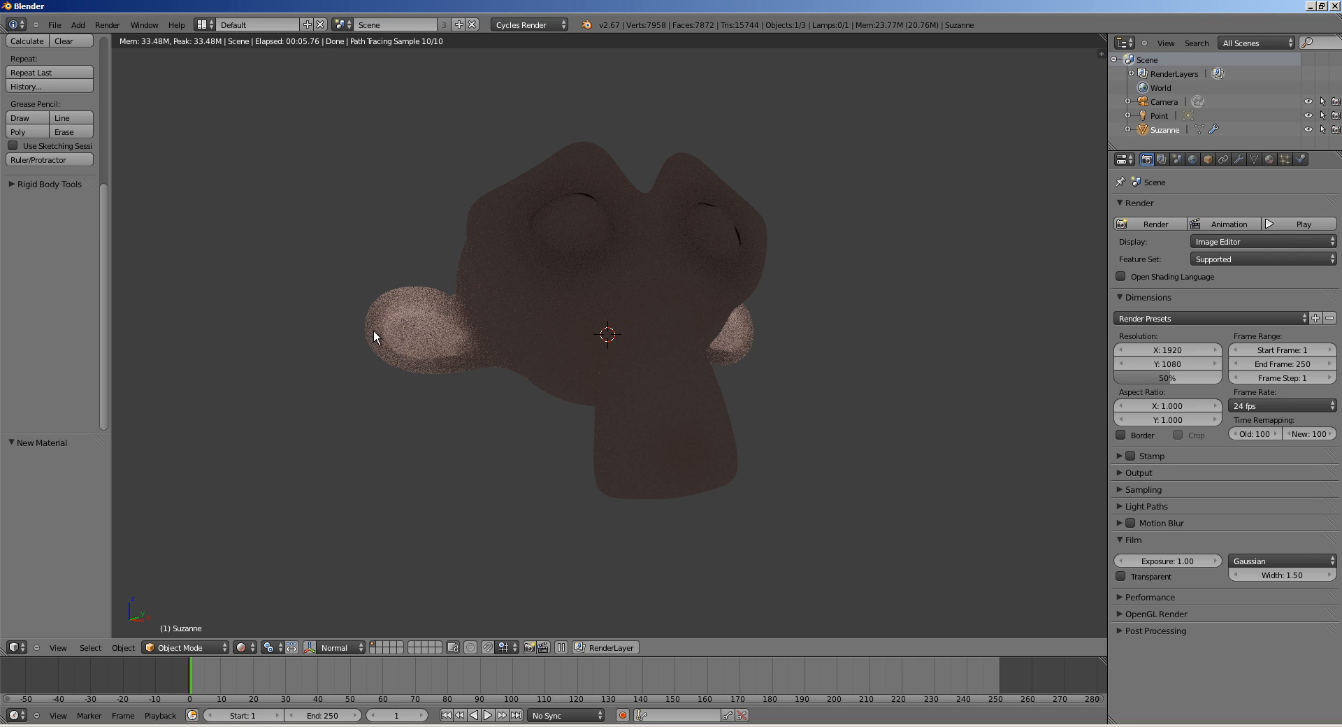
pyautogui.press('z')
pyautogui.moveTo(703, 254); pyautogui.dragTo(622, 331, button='middle')
pyautogui.press('z')
pyautogui.press('a')
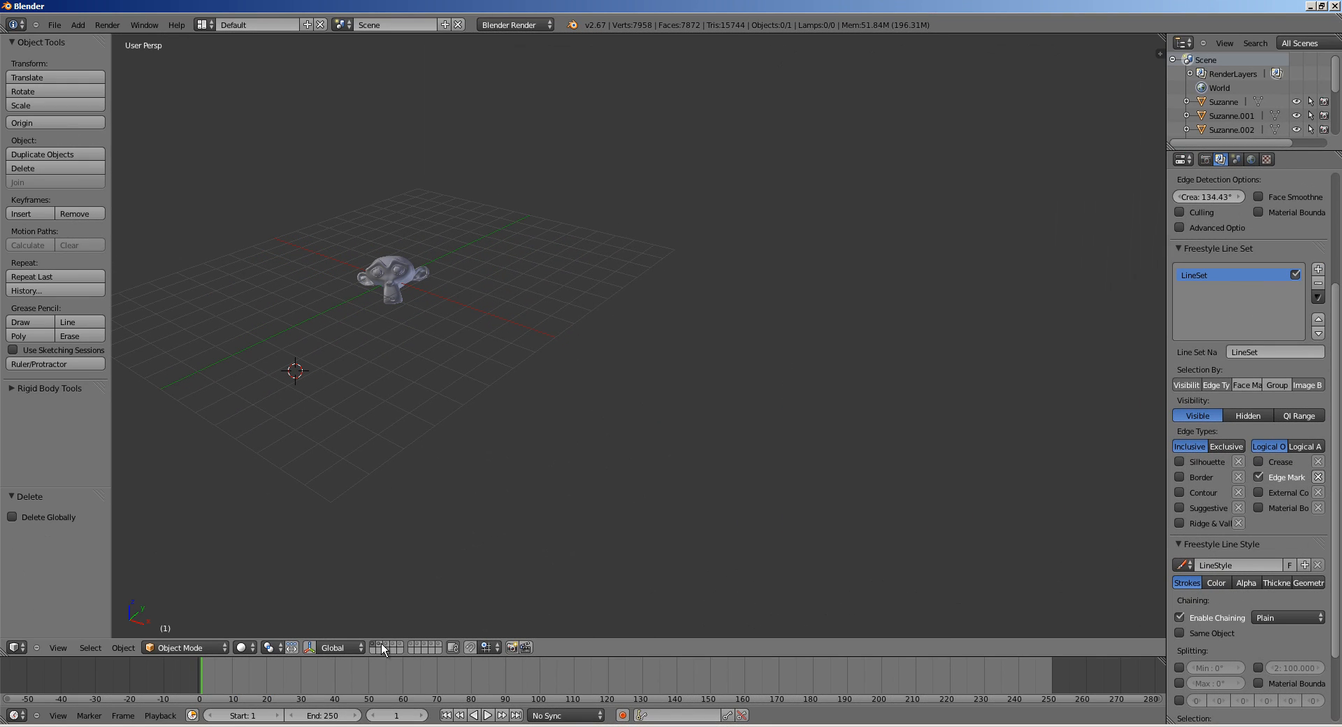
# - Switch to the Freestyle scene and view the monkey heads on its different layers one at a time
pyautogui.keyDown('shift'); pyautogui.moveTo(402, 346); pyautogui.dragTo(410, 352, button='middle'); pyautogui.keyUp('shift')
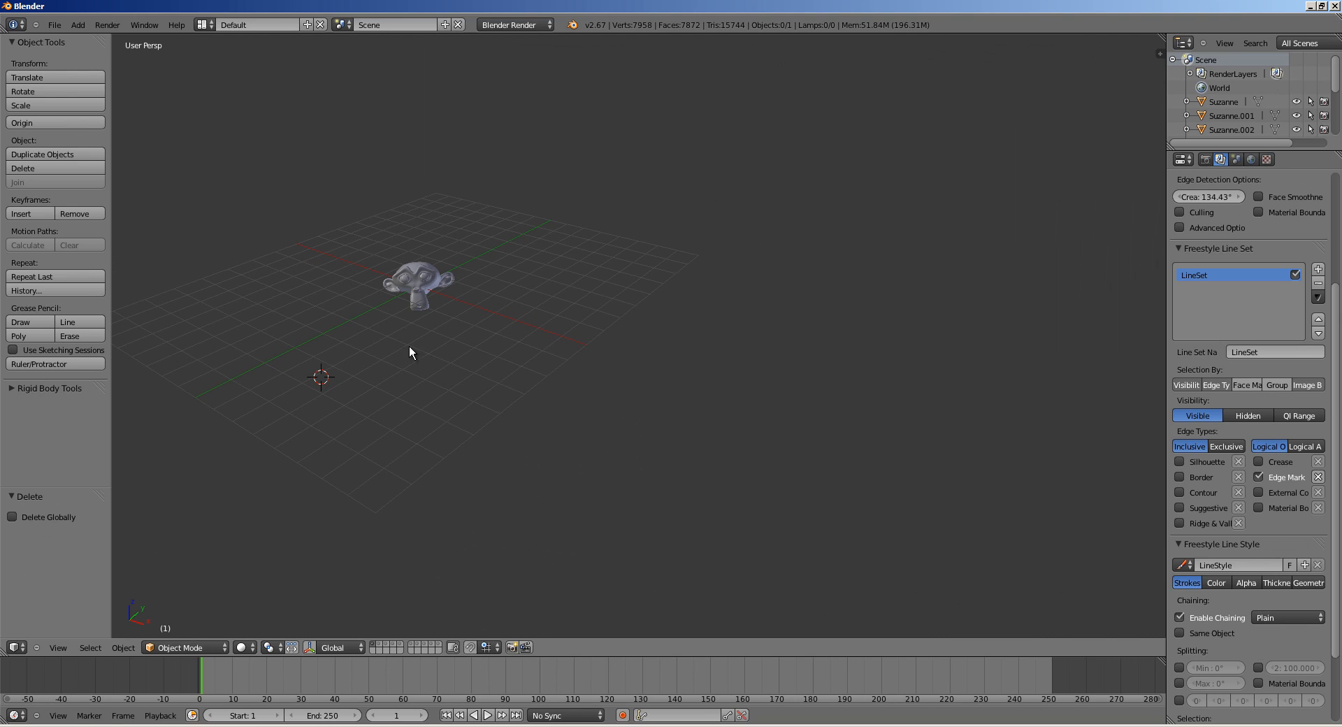
pyautogui.click(389, 650)
pyautogui.click(387, 644)
pyautogui.click(392, 644)
pyautogui.click(400, 644)
pyautogui.click(372, 650)
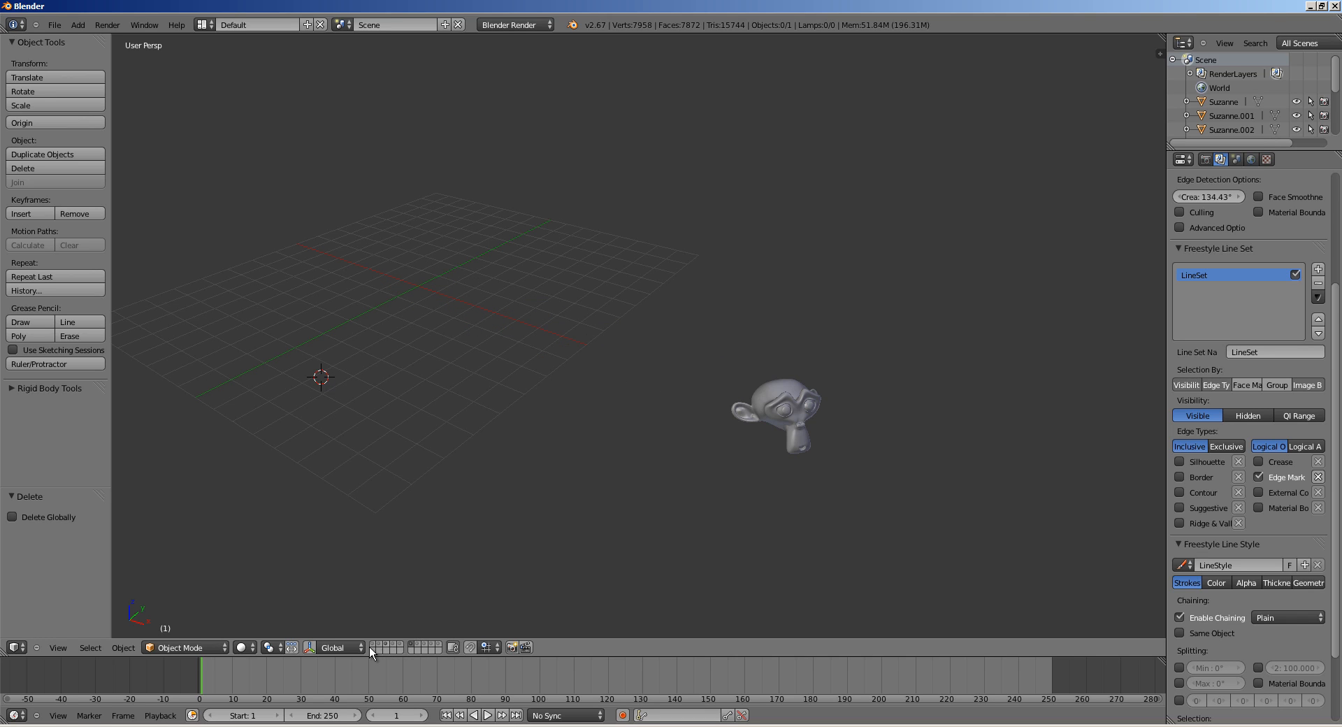
# - Show all ten upper-row layers together with their monkey heads, and reduce the visible layers to the first one
pyautogui.click(372, 645)
pyautogui.keyDown('shift'); pyautogui.click(380, 643); pyautogui.keyUp('shift')
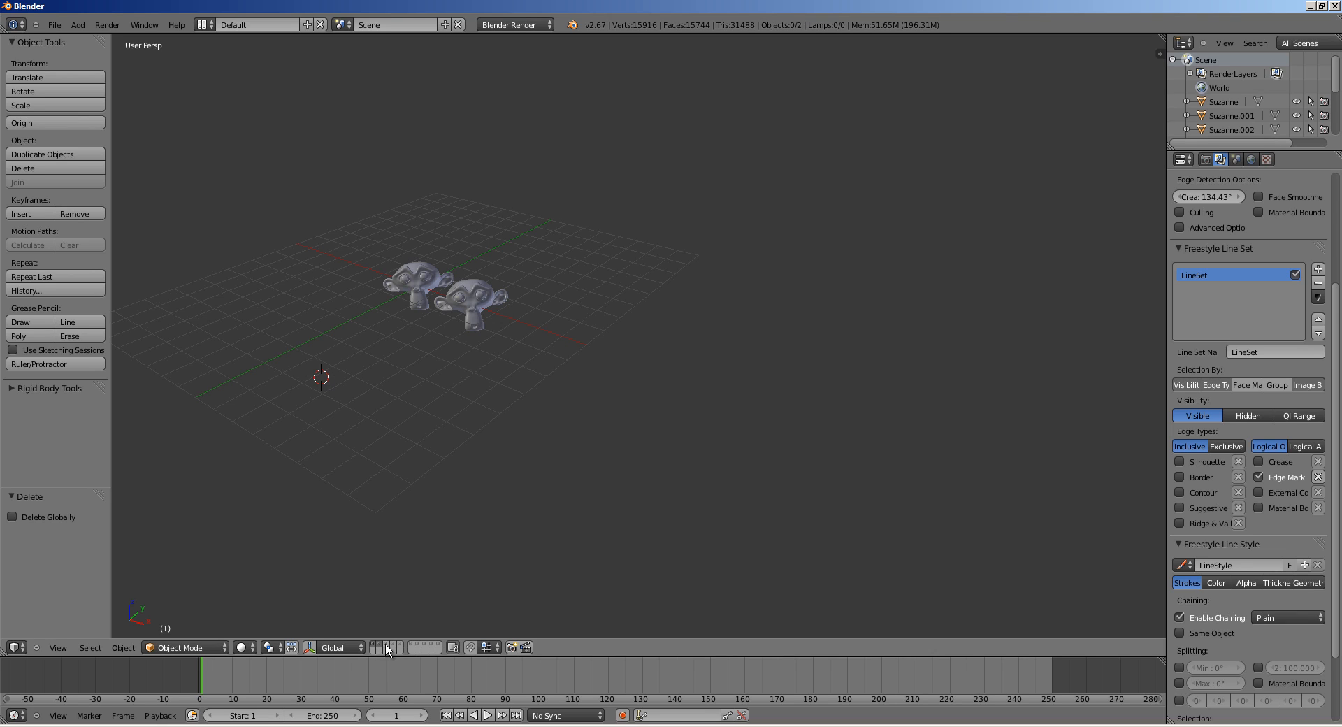
pyautogui.keyDown('shift'); pyautogui.click(386, 644); pyautogui.keyUp('shift')
pyautogui.keyDown('shift'); pyautogui.click(393, 644); pyautogui.keyUp('shift')
pyautogui.keyDown('shift'); pyautogui.click(400, 643); pyautogui.keyUp('shift')
pyautogui.keyDown('shift'); pyautogui.click(411, 643); pyautogui.keyUp('shift')
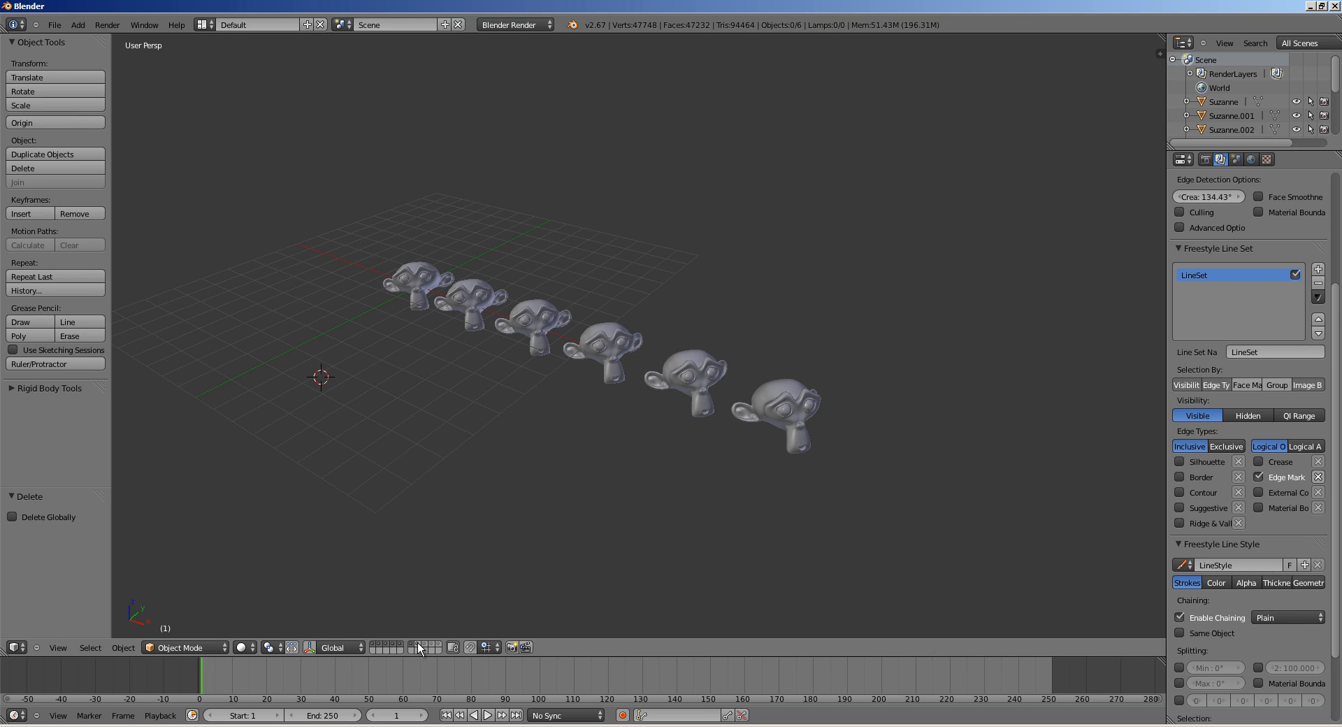
pyautogui.keyDown('shift'); pyautogui.click(418, 643); pyautogui.keyUp('shift')
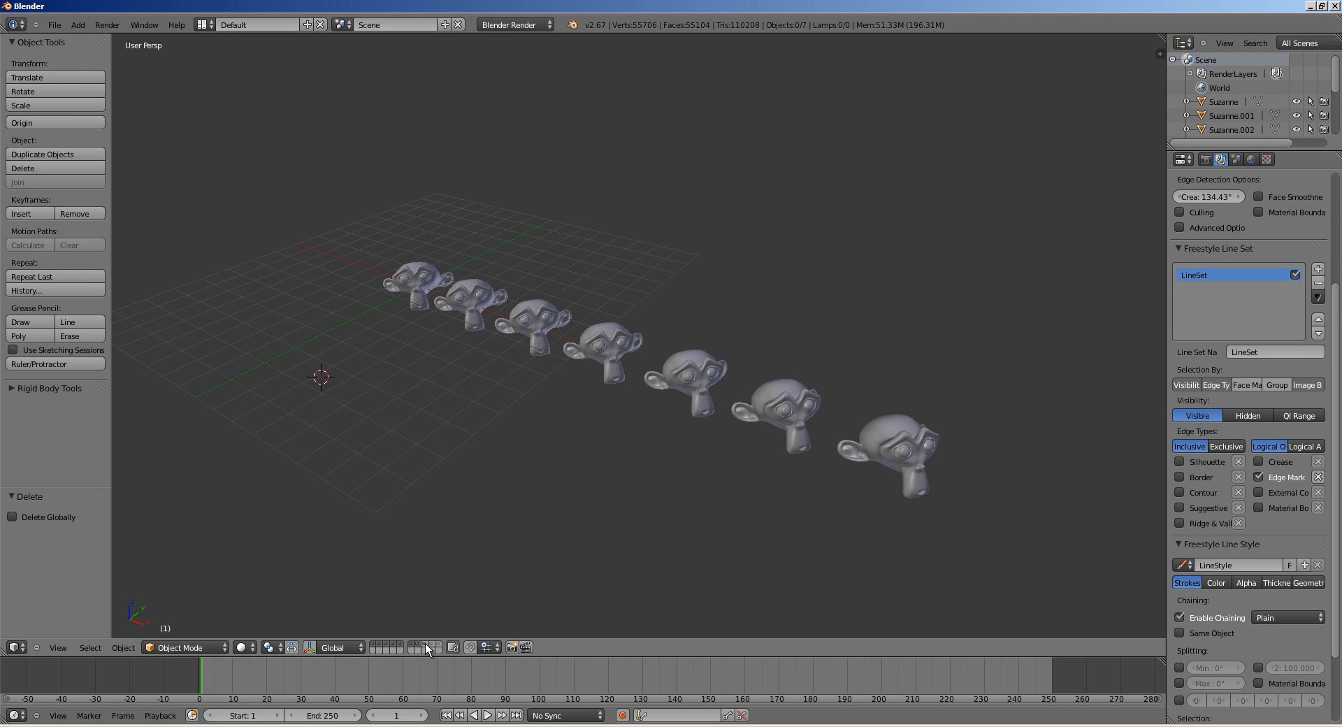
pyautogui.keyDown('shift'); pyautogui.click(425, 644); pyautogui.keyUp('shift')
pyautogui.keyDown('shift'); pyautogui.click(432, 643); pyautogui.keyUp('shift')
pyautogui.keyDown('shift'); pyautogui.click(439, 644); pyautogui.keyUp('shift')
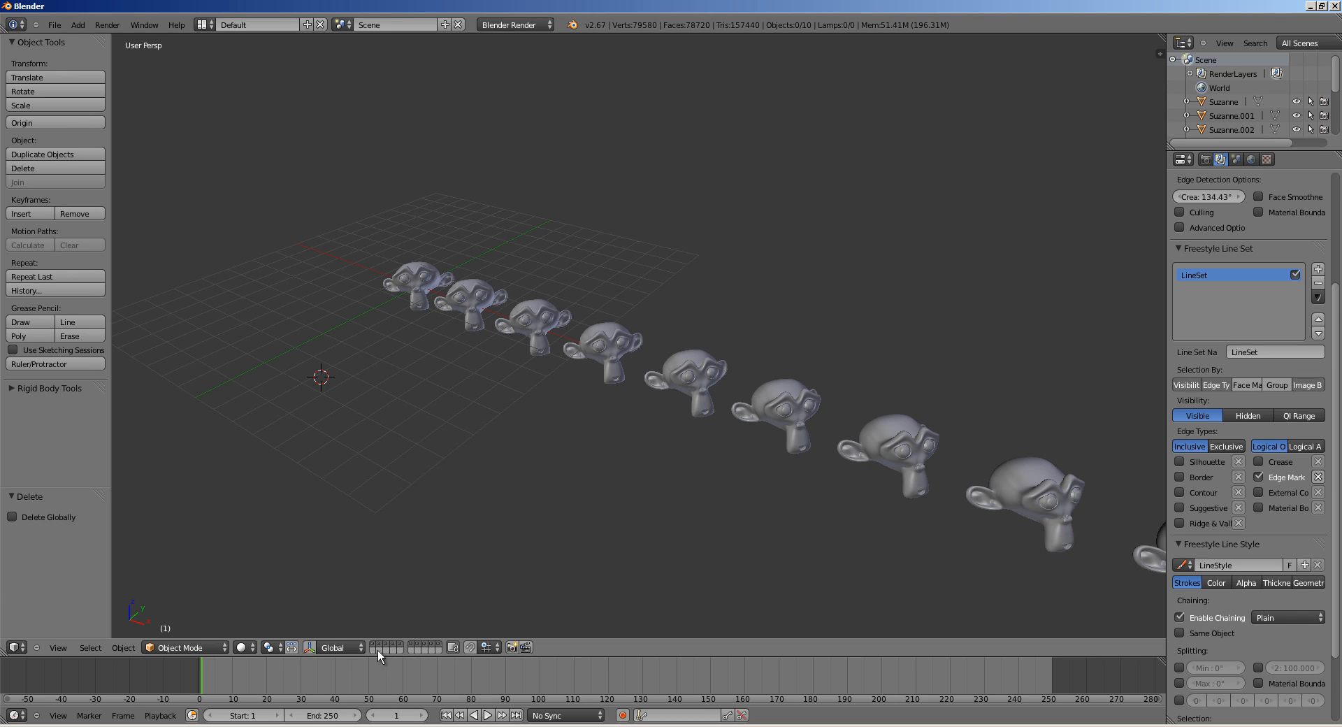
pyautogui.moveTo(385, 643)
pyautogui.keyDown('shift'); pyautogui.mouseDown()
pyautogui.moveTo(439, 642)
pyautogui.moveTo(389, 645)
pyautogui.mouseUp(); pyautogui.keyUp('shift')
pyautogui.keyDown('shift'); pyautogui.click(380, 643); pyautogui.keyUp('shift')
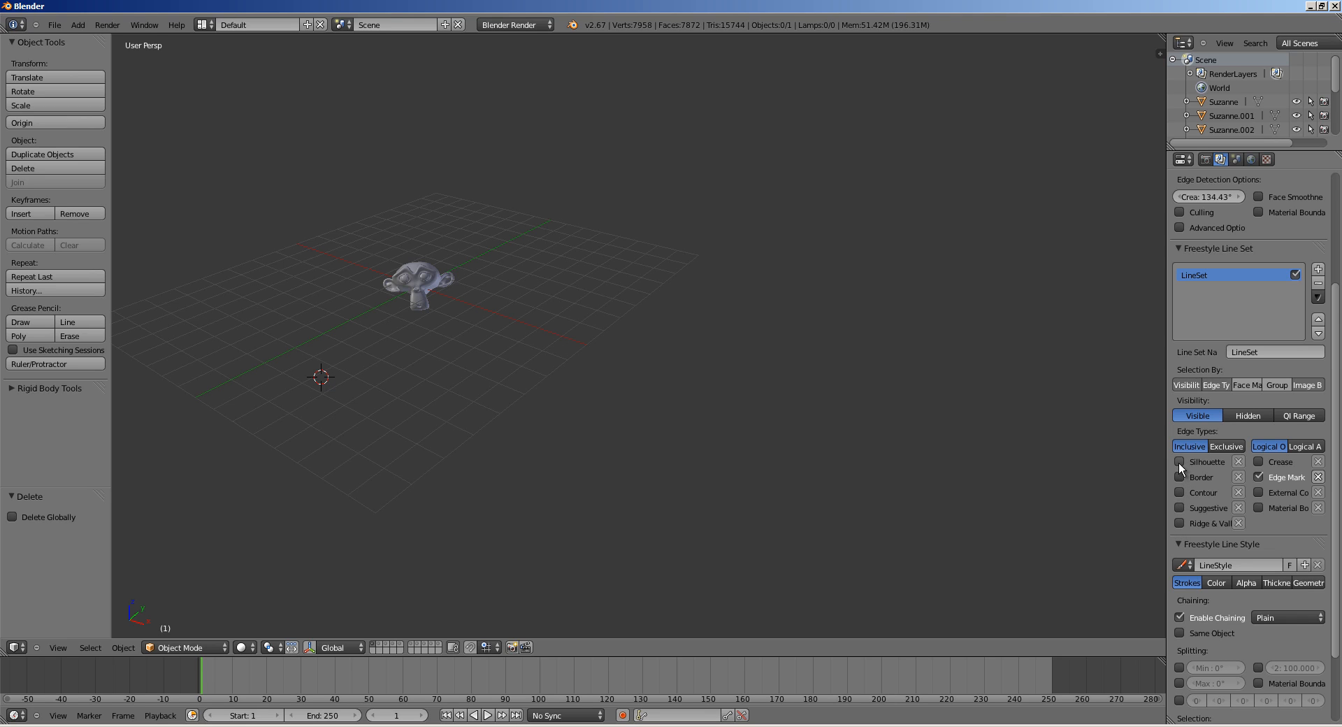
# - Enable the Silhouette, Border, Contour, Suggestive and Ridge & Valley edge types of the Freestyle line set in one sweep
pyautogui.moveTo(1178, 462); pyautogui.dragTo(1189, 513)
pyautogui.moveTo(1180, 463); pyautogui.dragTo(1175, 525)
pyautogui.moveTo(1180, 462); pyautogui.dragTo(1179, 519)
pyautogui.moveTo(1181, 463); pyautogui.dragTo(1177, 526)
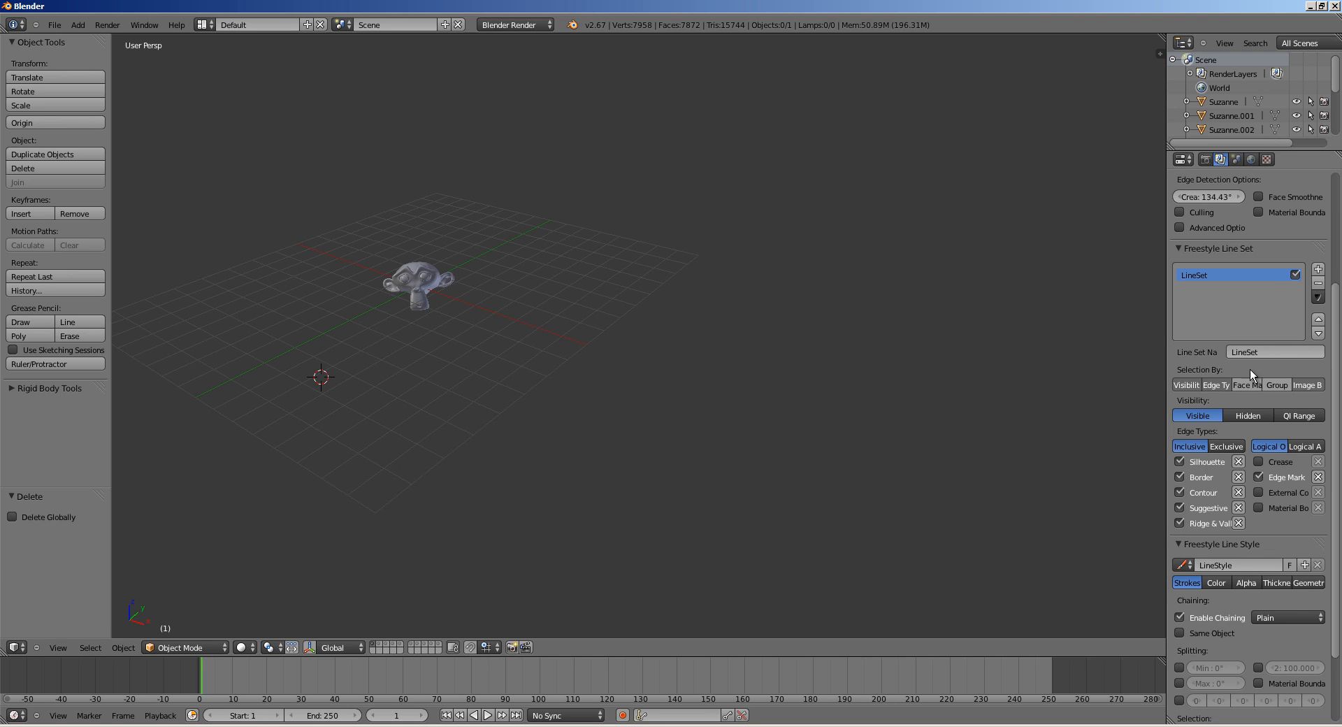
# - Expand the render layer's Layer settings and reduce both its layers and the visible scene layers to a single lower-row layer
pyautogui.scroll(5, 1216, 279)
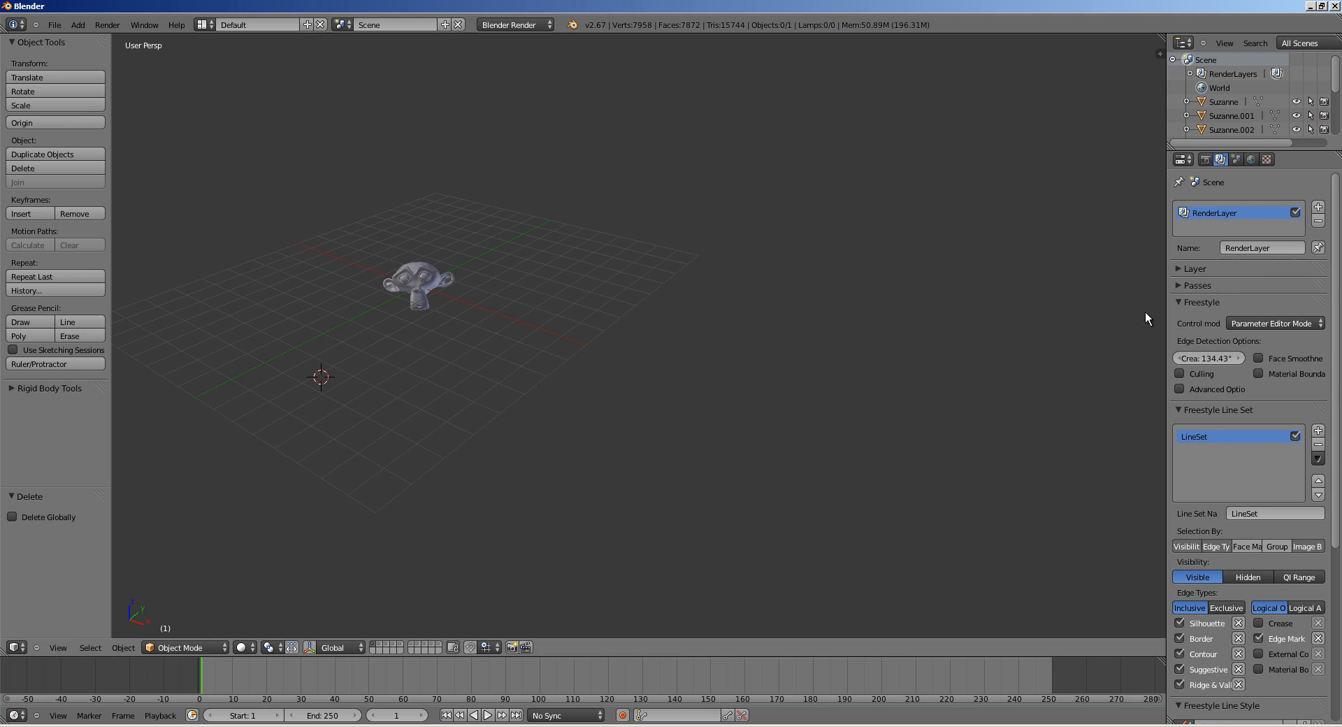
pyautogui.click(1202, 269)
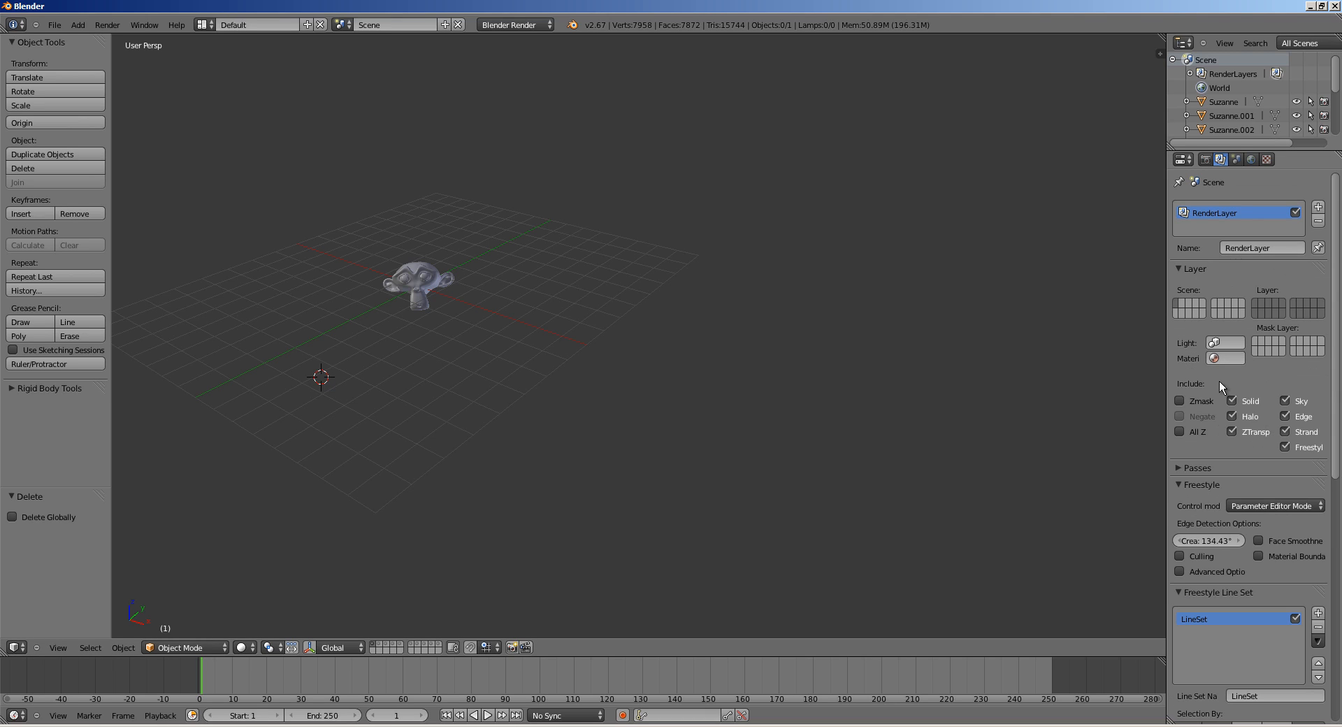
pyautogui.click(1321, 305)
pyautogui.click(1254, 311)
pyautogui.click(1237, 314)
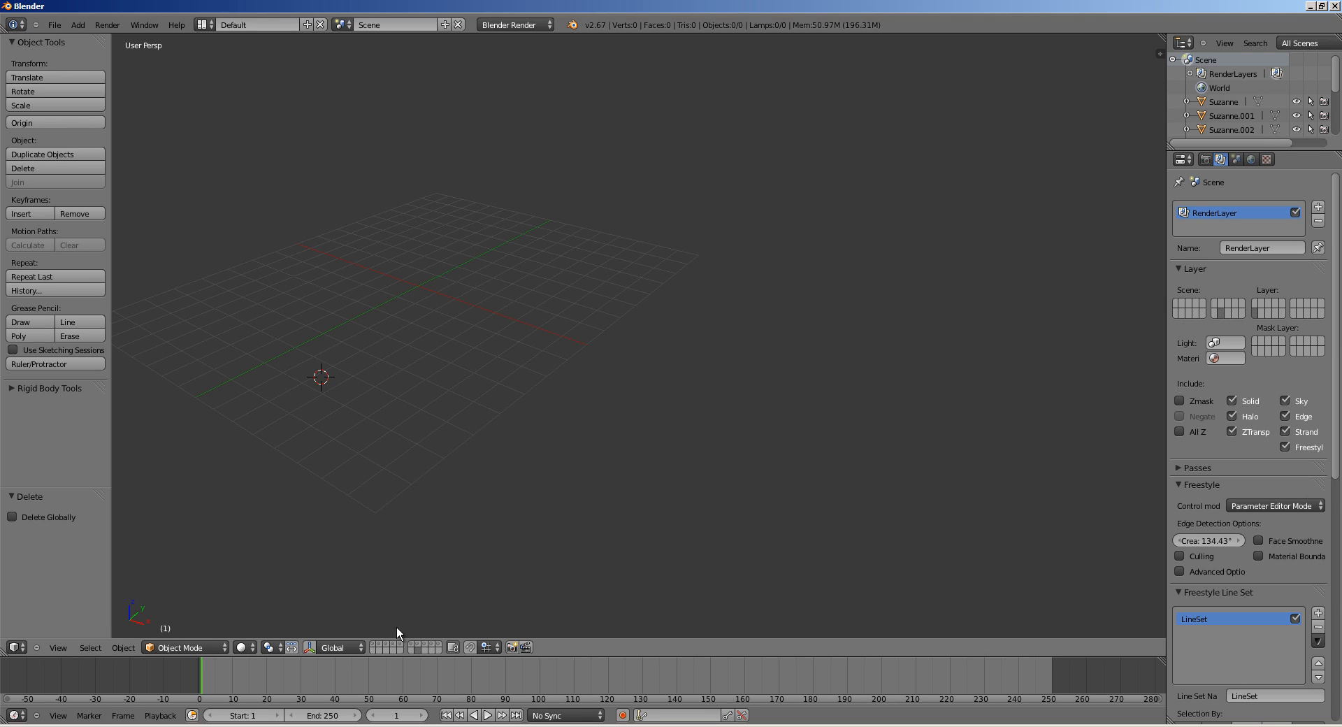
# - Change the visible scene layers to several in the second layer block by sweeping across the layer grid
pyautogui.moveTo(373, 644); pyautogui.dragTo(425, 650)
pyautogui.click(373, 643)
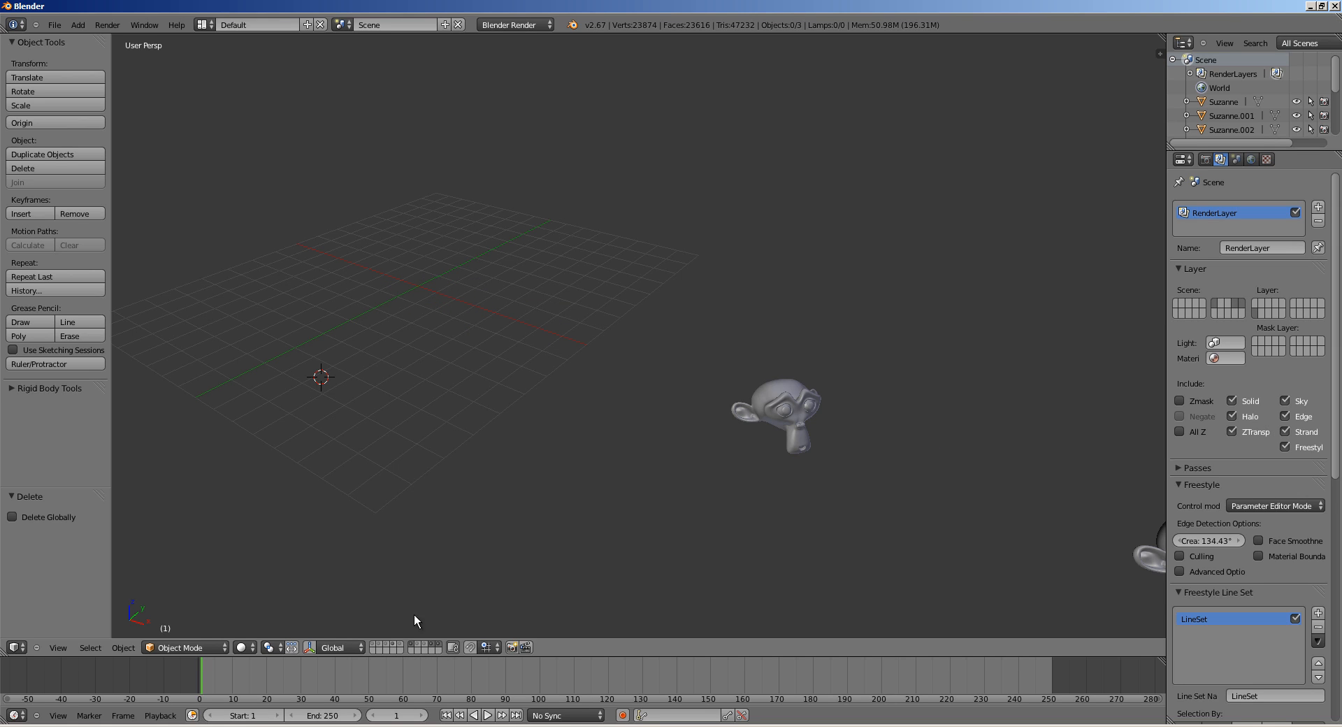
pyautogui.scroll(-3, 584, 428)
pyautogui.keyDown('shift'); pyautogui.moveTo(585, 426); pyautogui.dragTo(429, 359, button='middle'); pyautogui.keyUp('shift')
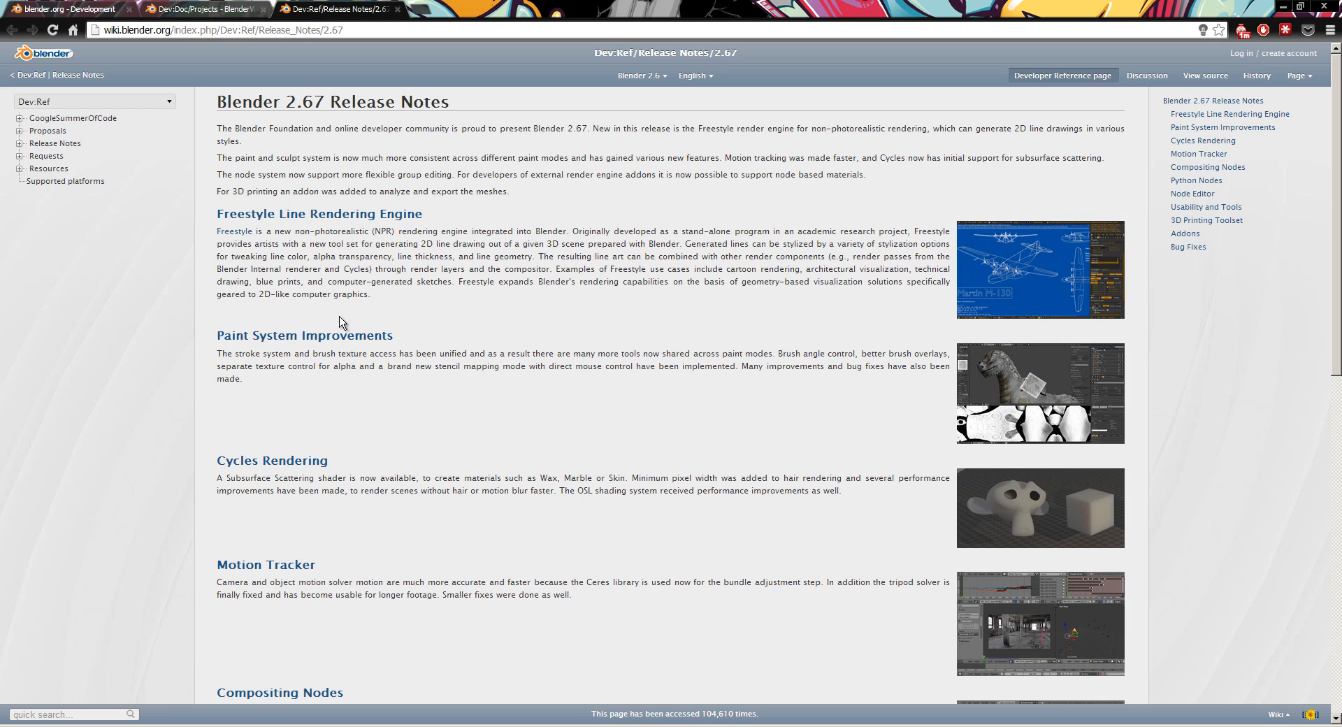
# - Switch to the browser and read through the Blender 2.67 Release Notes down to the Bug Fixes section
pyautogui.middleClick(347, 344)
pyautogui.click(219, 349)
pyautogui.scroll(-2, 510, 413)
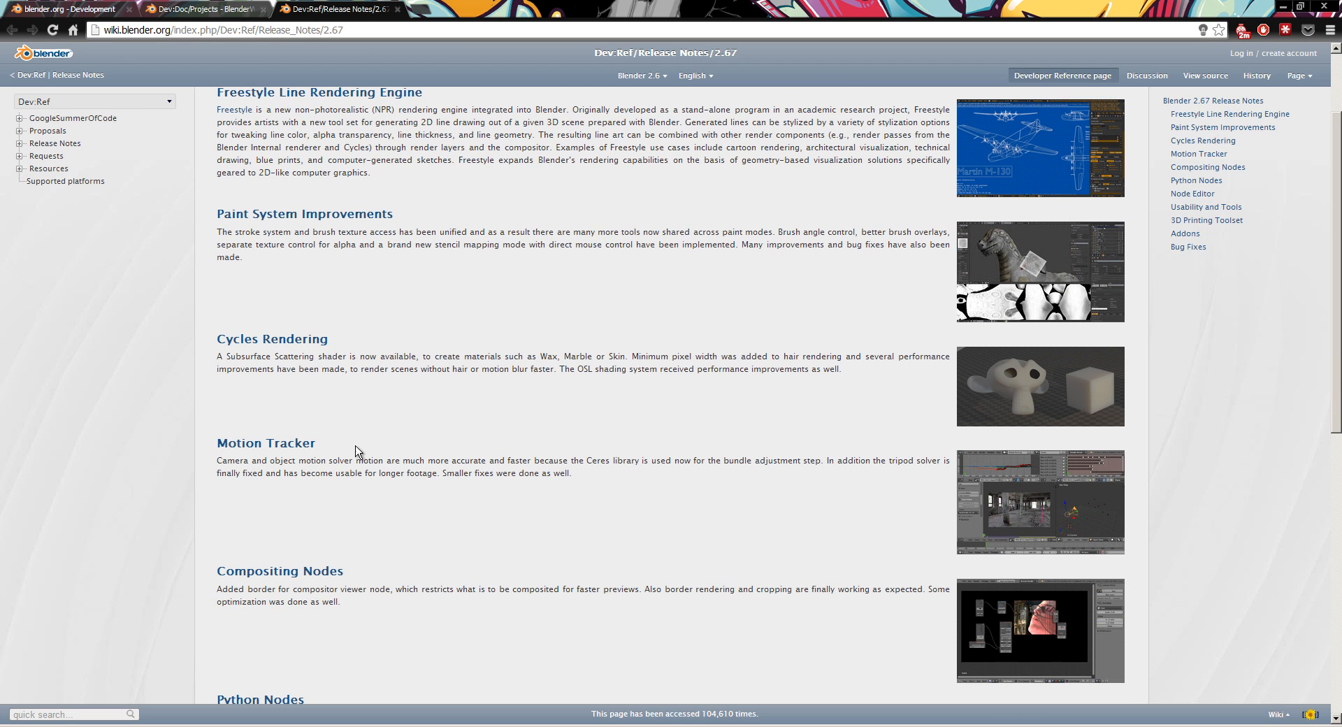
pyautogui.scroll(-6, 360, 489)
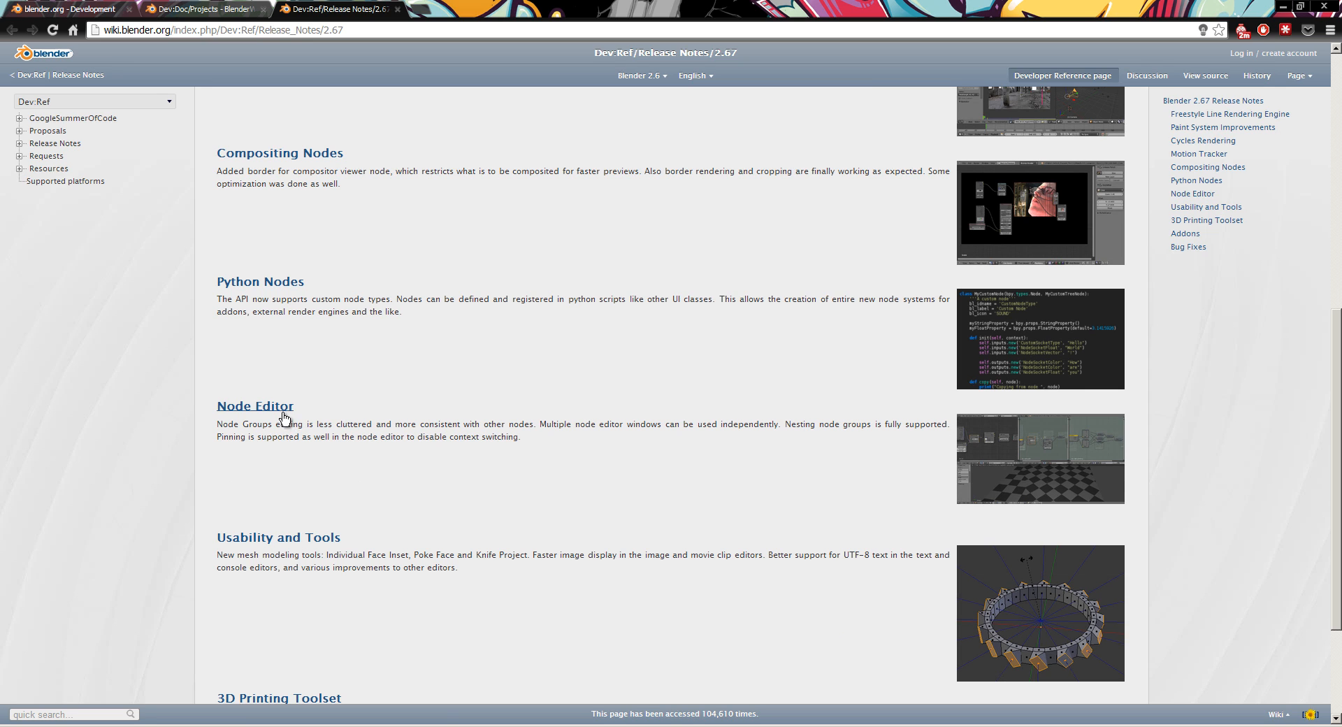
pyautogui.scroll(-3, 349, 433)
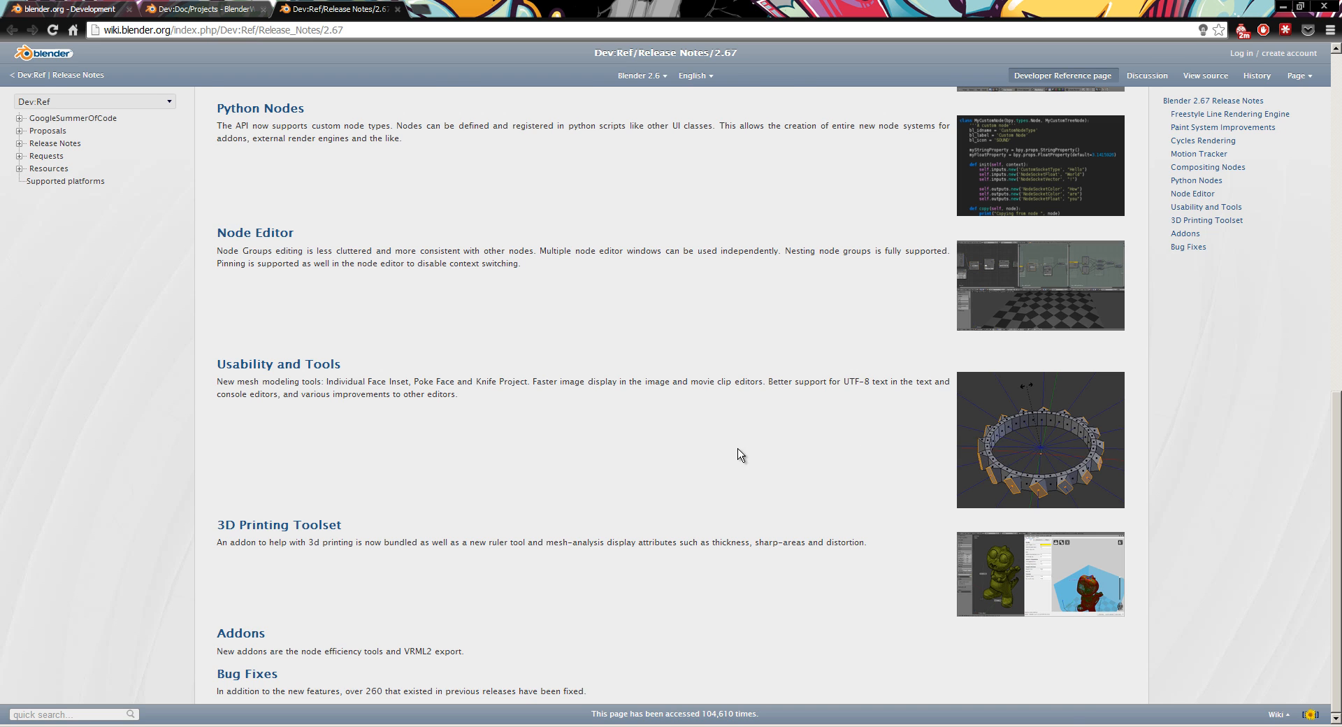
# - Review the release notes back up to Paint System Improvements and open the Blender Projects page listing the 2.68 targets
pyautogui.scroll(2, 481, 330)
pyautogui.scroll(5, 329, 278)
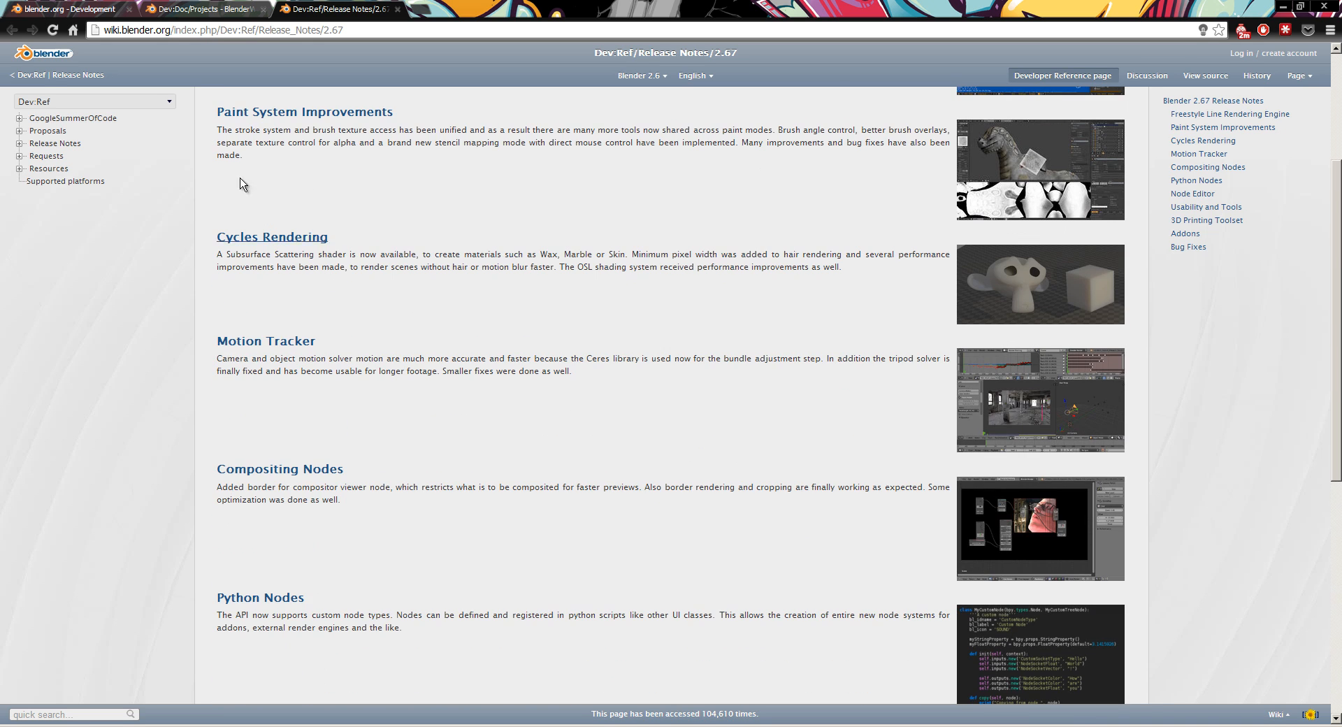
pyautogui.click(195, 9)
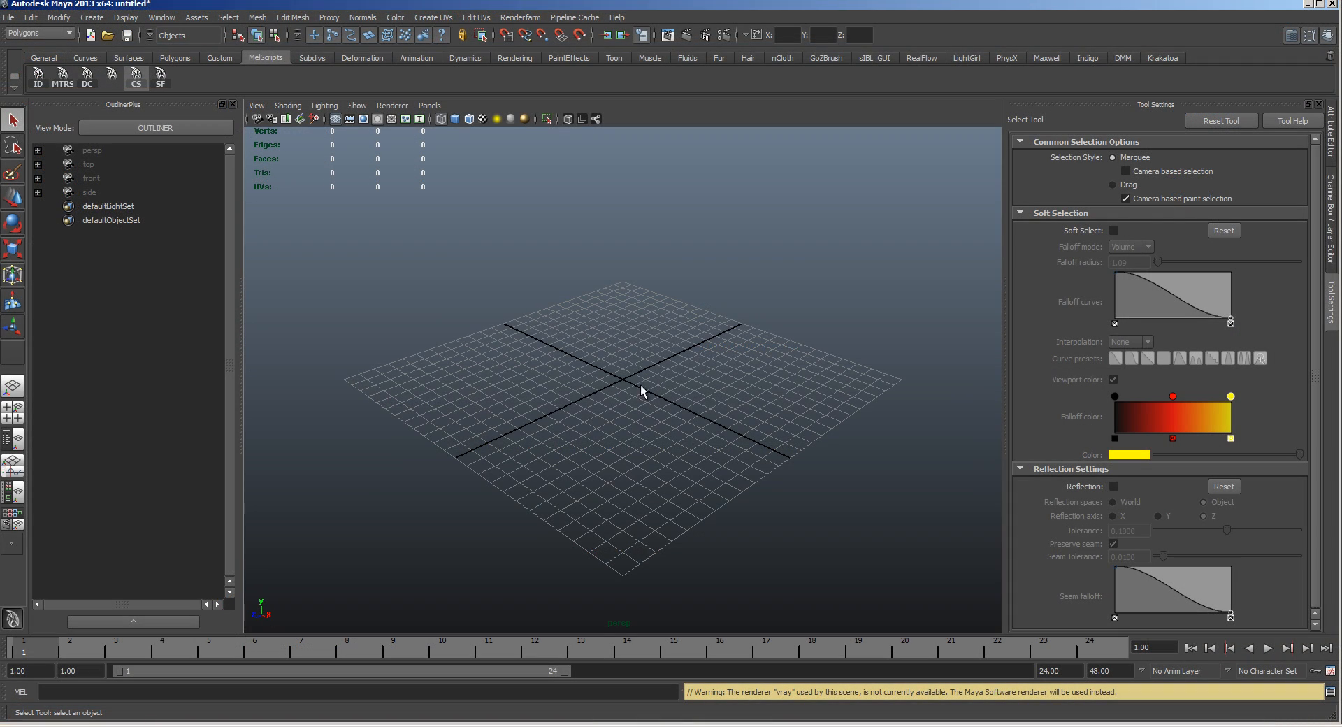
# - In Autodesk Maya, create a freehand polygon cube above the centre of the grid and display it shaded
pyautogui.keyDown('shift'); pyautogui.moveTo(621, 380); pyautogui.dragTo(619, 415, button='right'); pyautogui.keyUp('shift')
pyautogui.moveTo(557, 372); pyautogui.dragTo(653, 264)
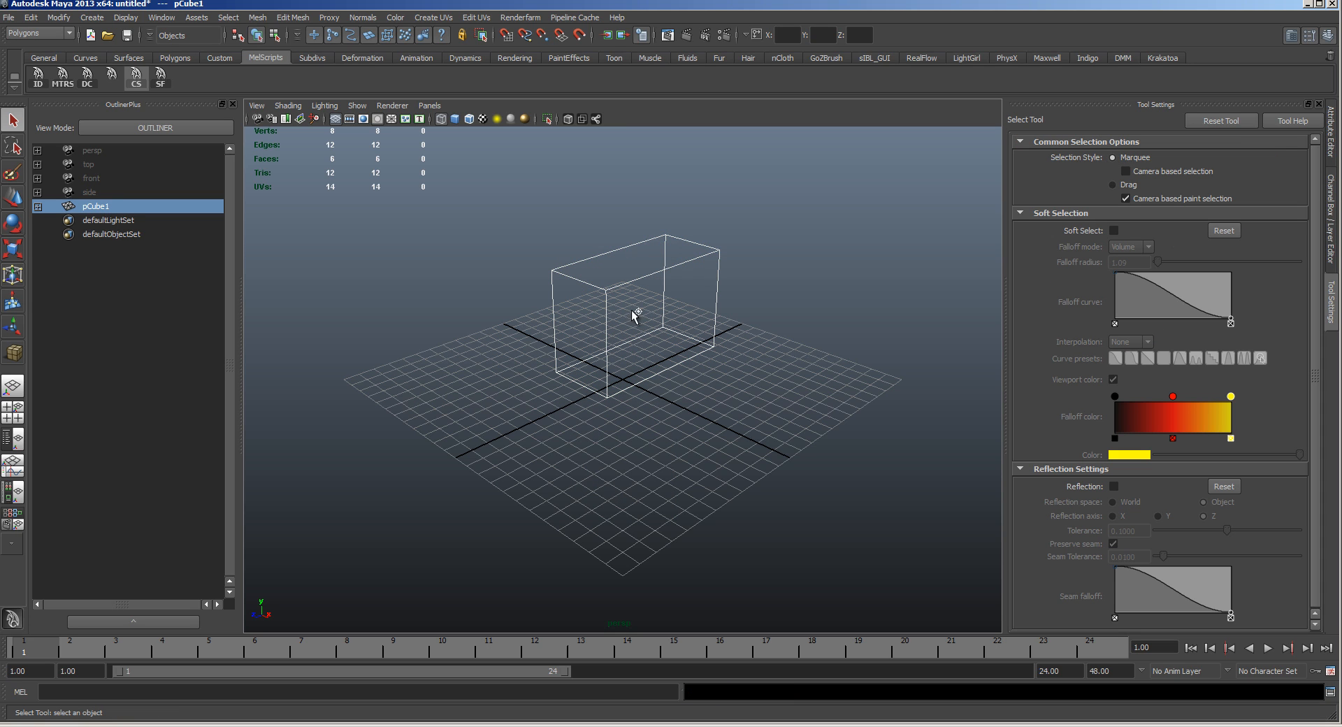
pyautogui.click(455, 118)
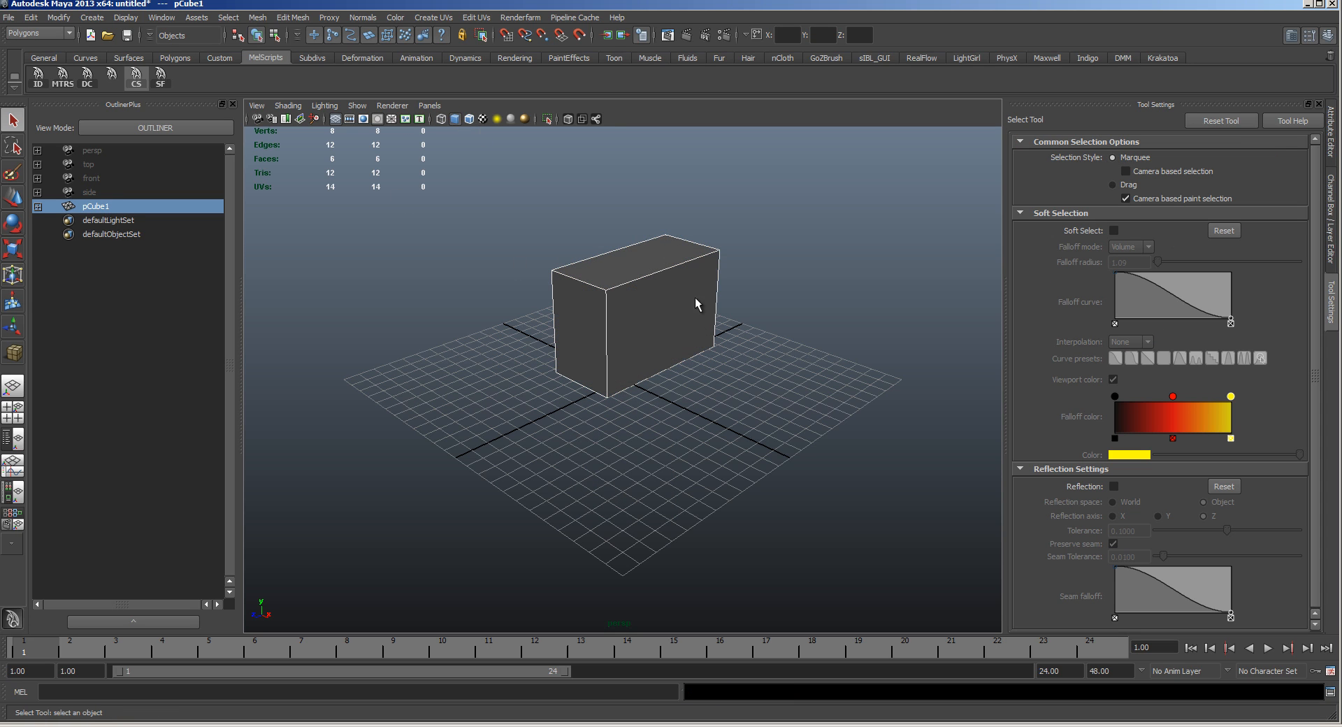
# - Deselect the cube and switch it to edge component selection
pyautogui.click(651, 458)
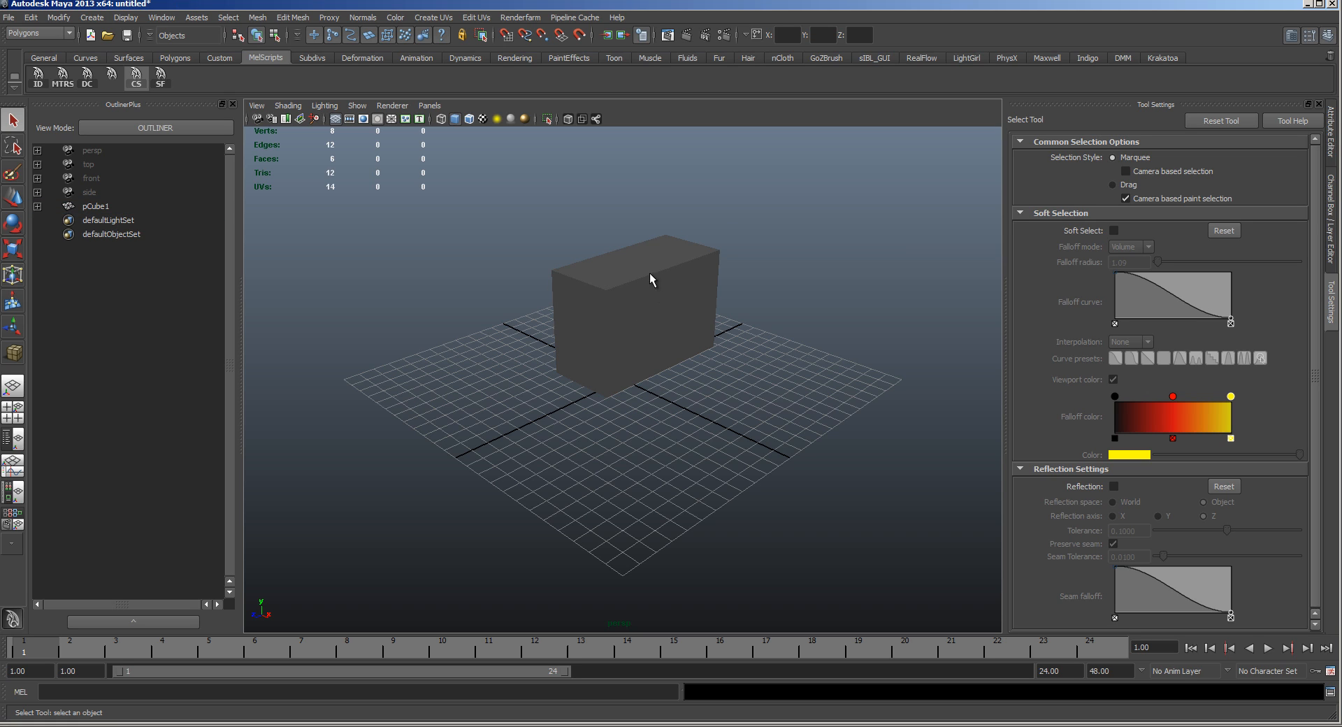
pyautogui.click(642, 283)
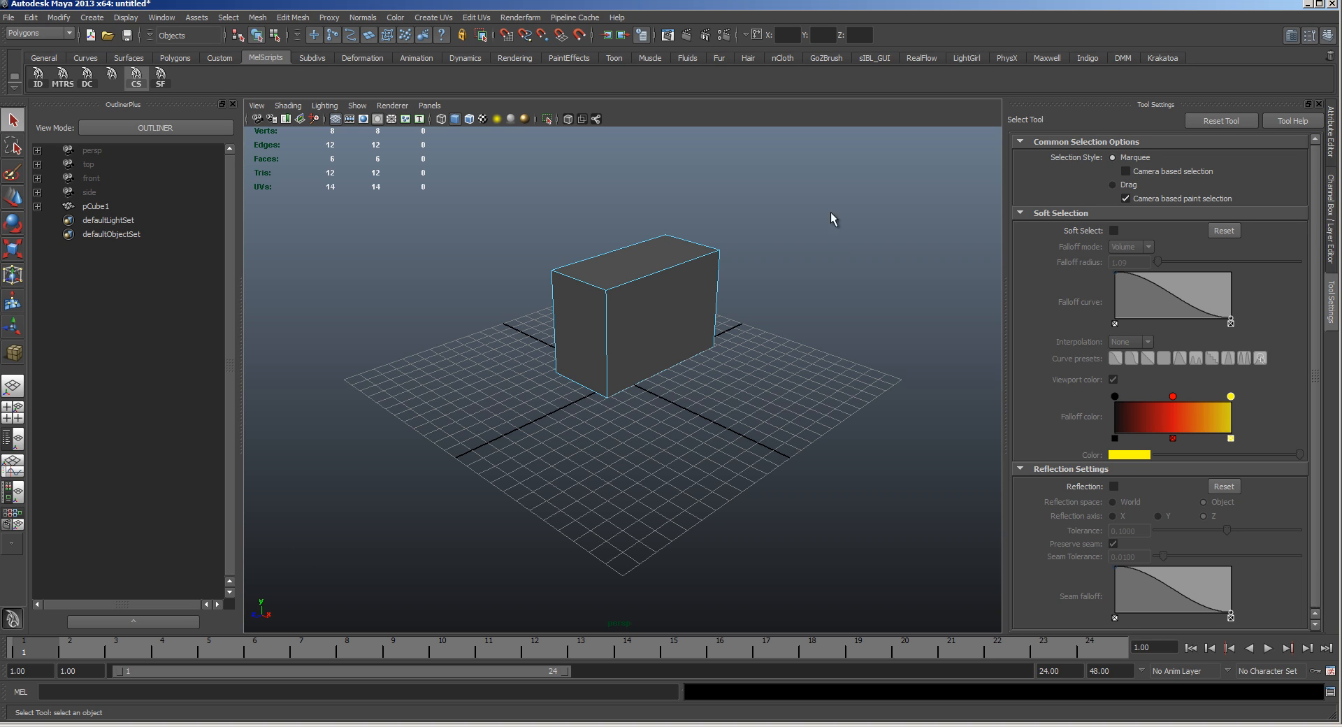
# - Close Maya without saving the untitled scene and switch back to the Blender scene with the Suzanne model
pyautogui.click(1333, 4)
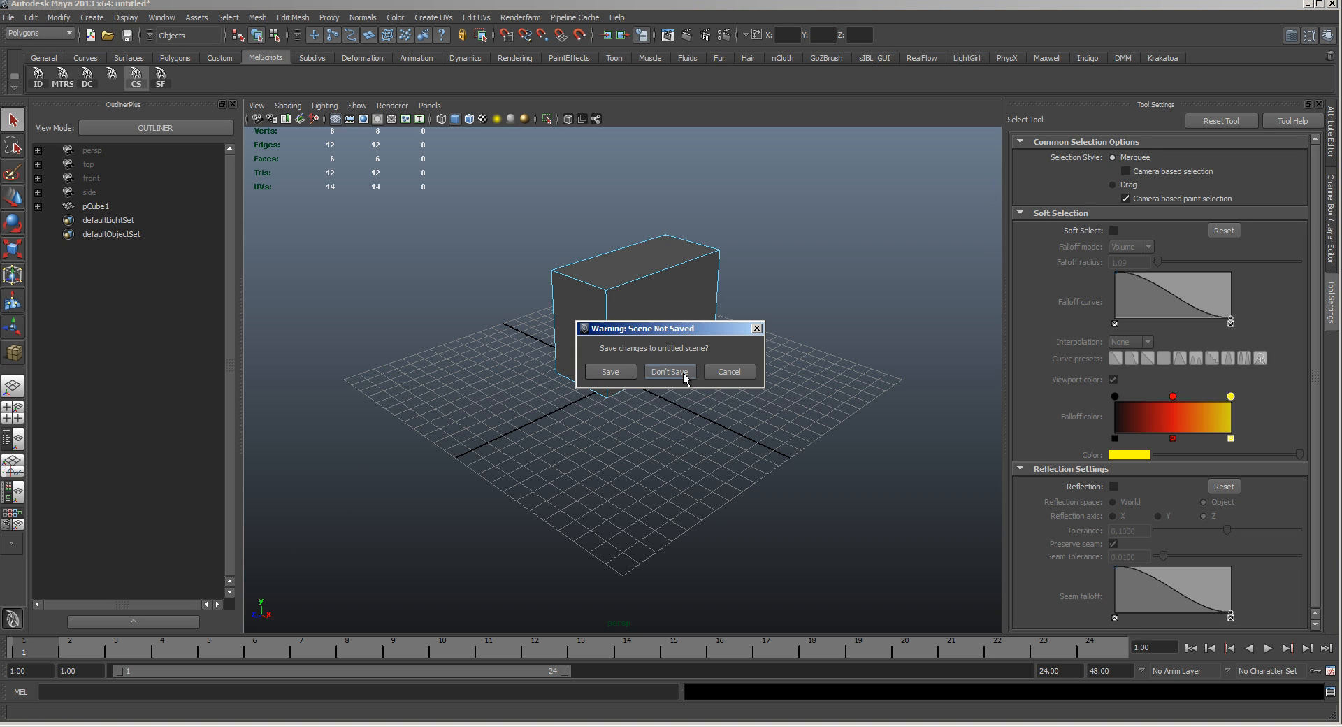
pyautogui.click(668, 372)
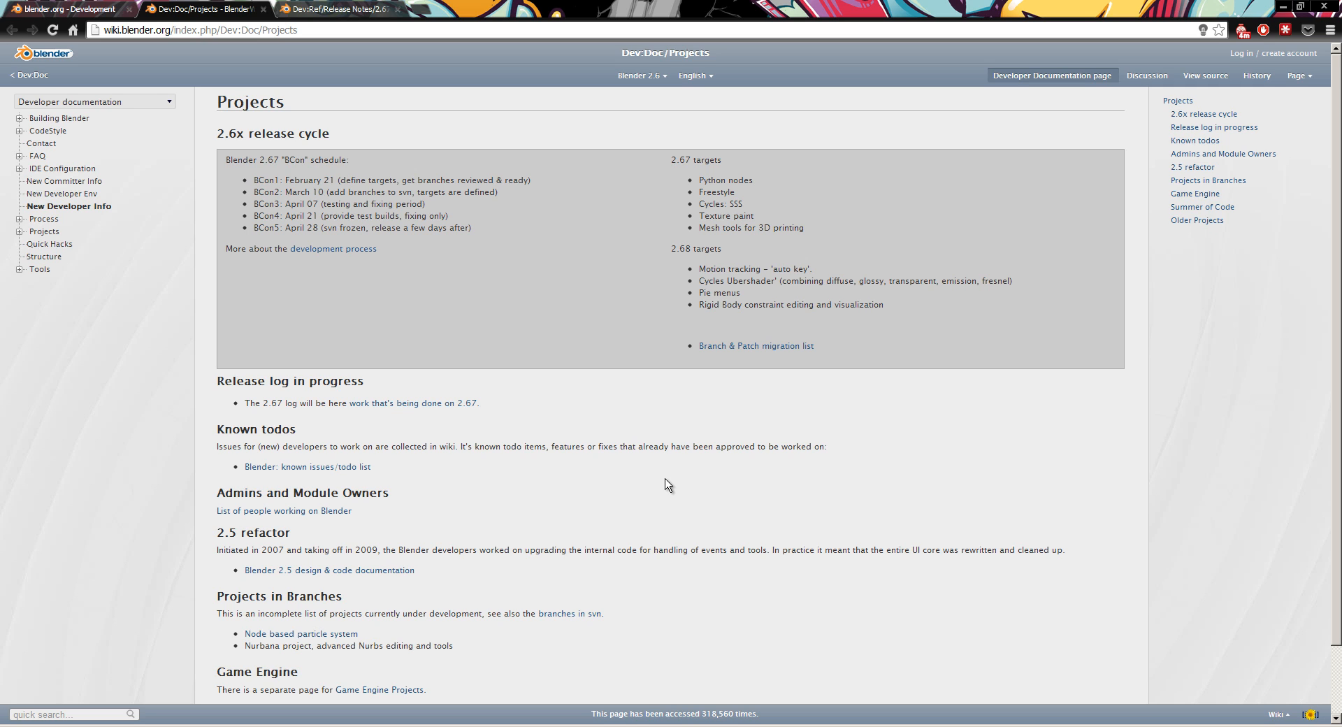
pyautogui.click(302, 725)
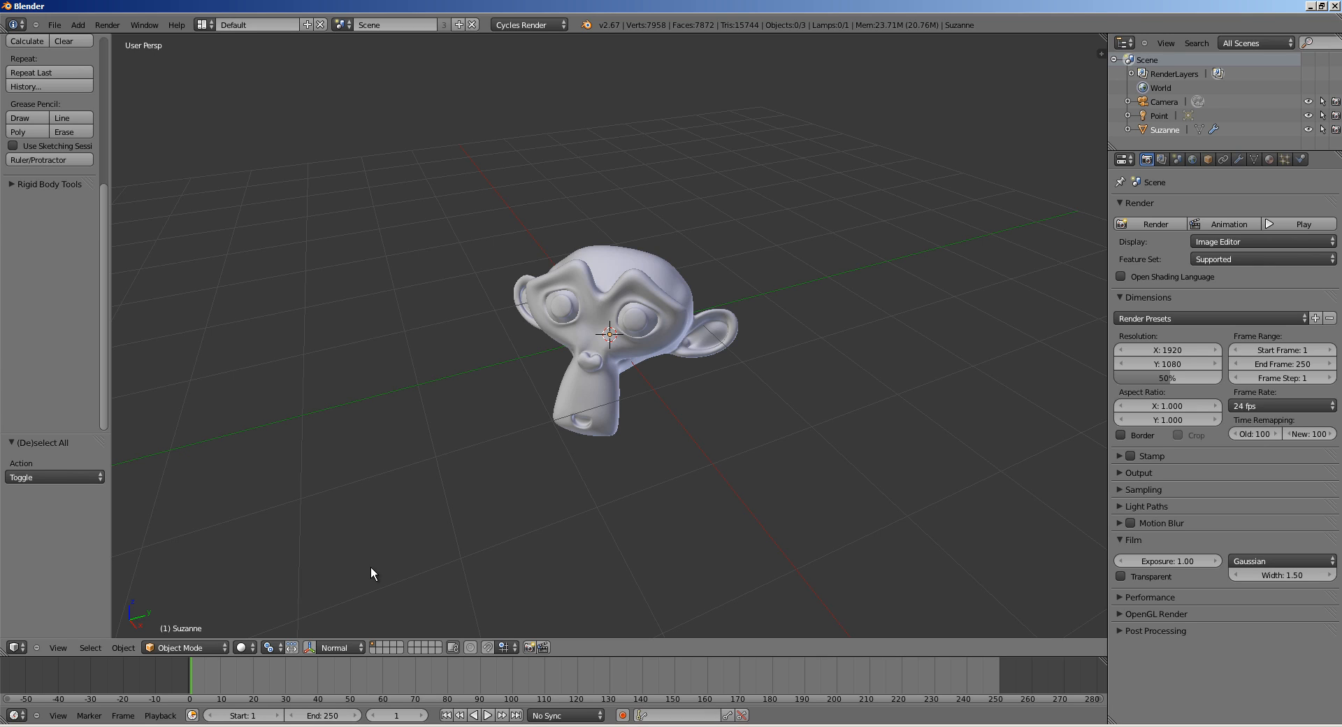